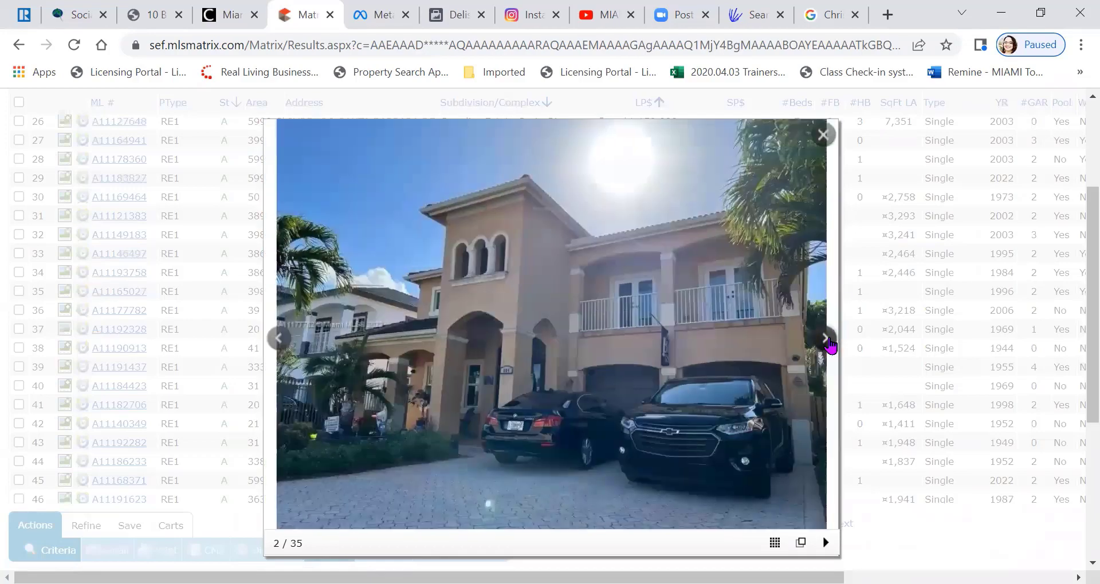
- Browse the open listing's photos up to the sixth one, and view the photo of listing 37 in Palm Springs North
left_click(824, 338)
left_click(825, 338)
left_click(825, 338)
left_click(825, 338)
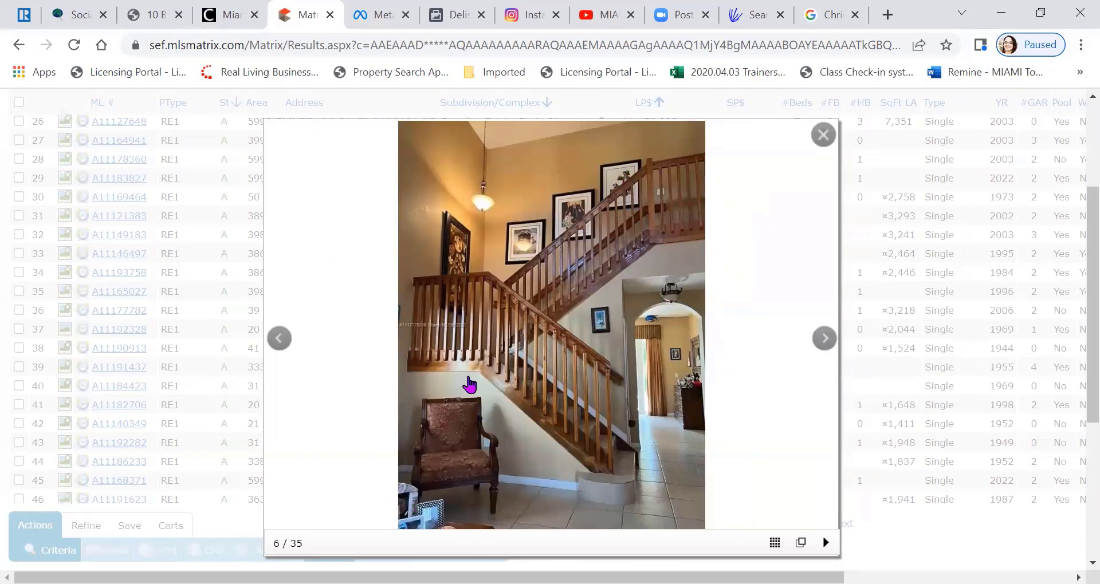
left_click(823, 135)
left_click(64, 330)
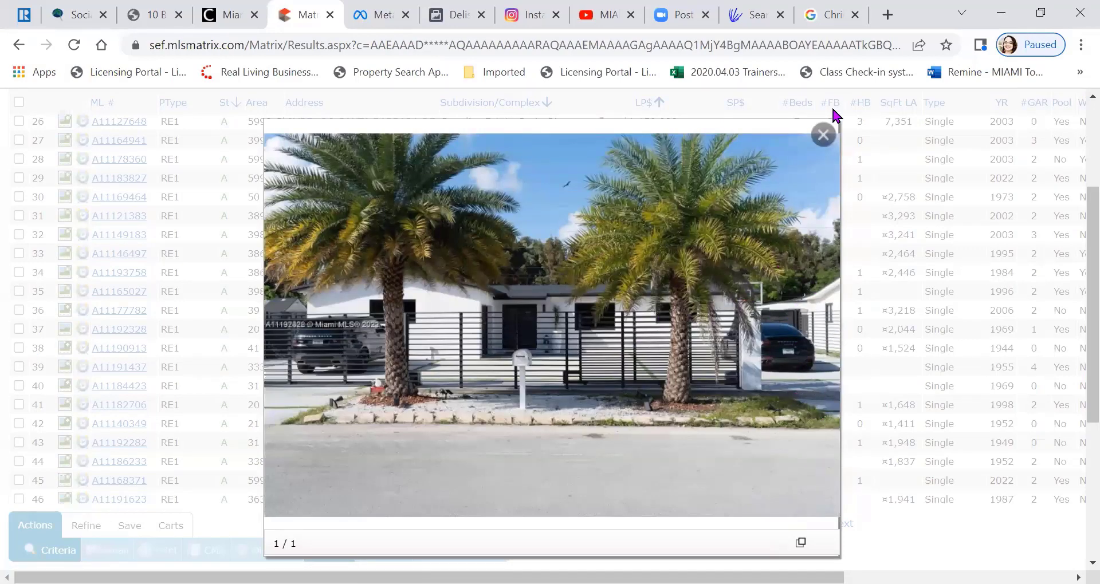
left_click(823, 135)
- Browse the photos of listing 39 in Tod Acres Country Club up to the eleventh one
left_click(64, 348)
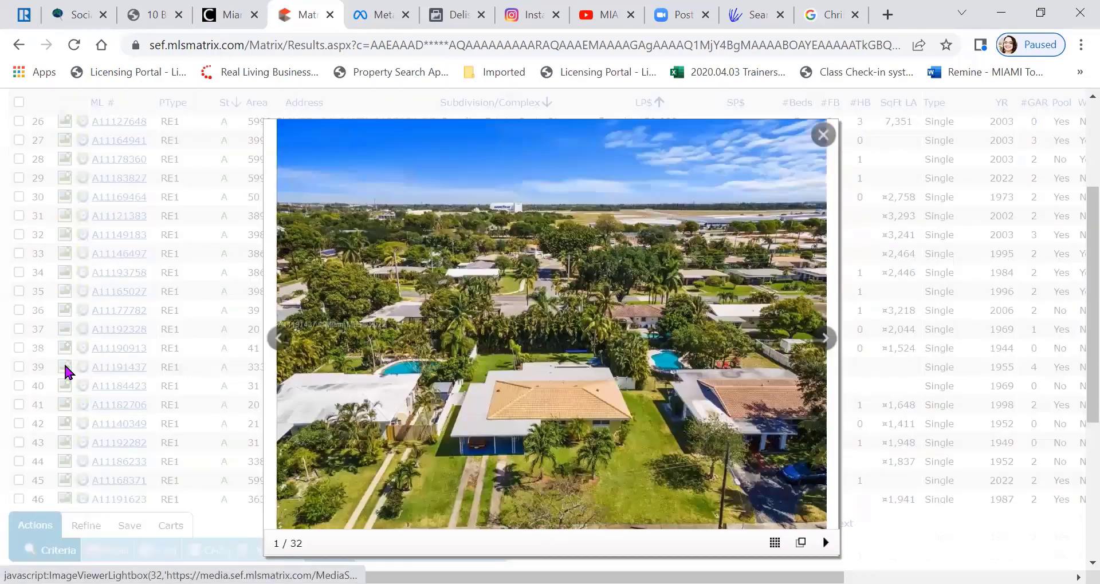
left_click(819, 331)
left_click(824, 335)
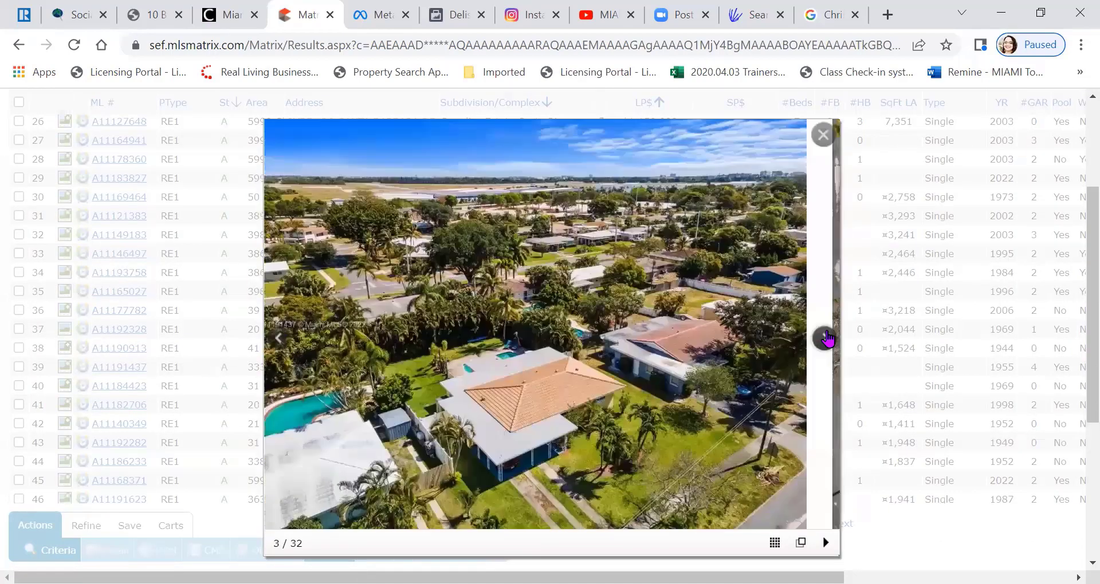
left_click(827, 338)
left_click(827, 338)
left_click(827, 338)
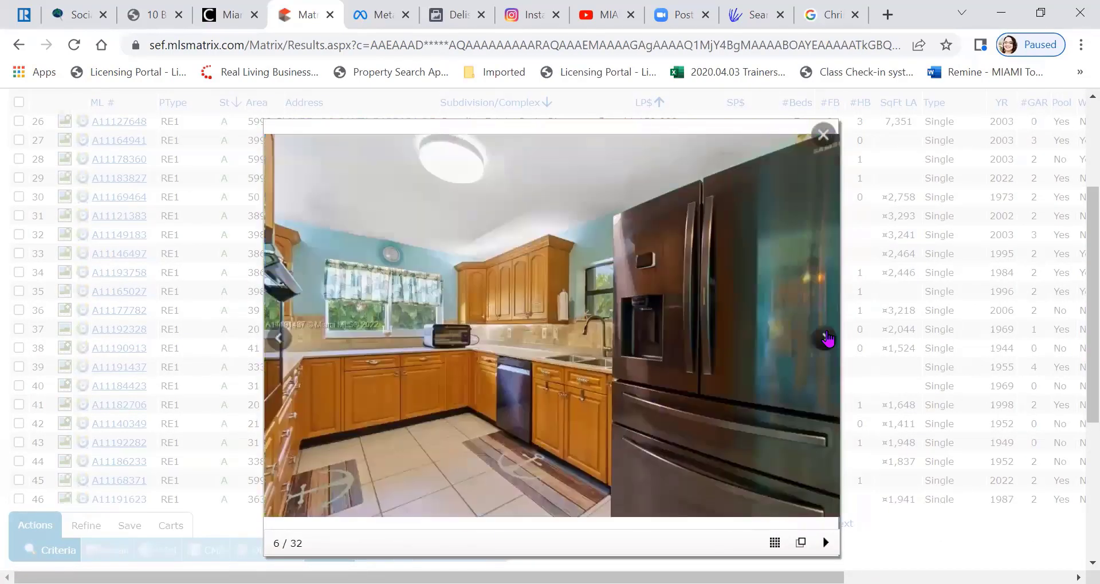
left_click(827, 338)
left_click(827, 338)
left_click(827, 338)
left_click(827, 338)
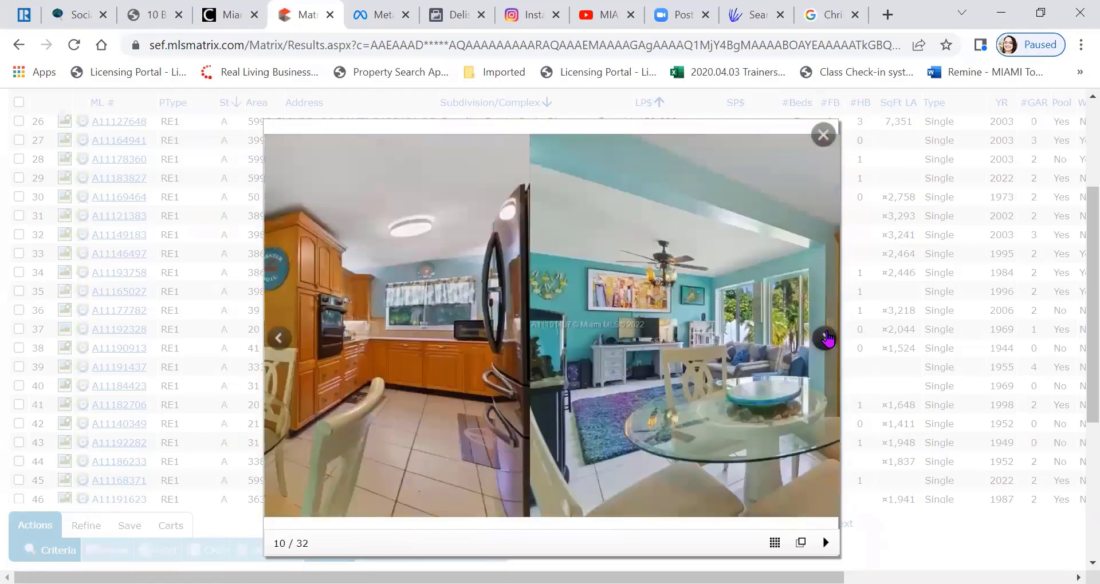
left_click(827, 338)
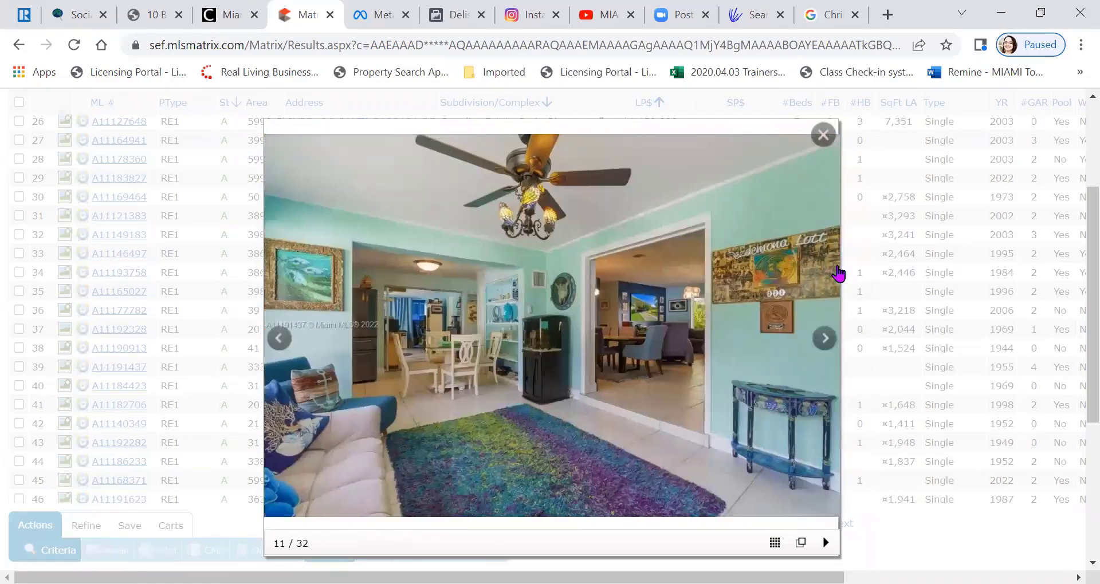
left_click(823, 135)
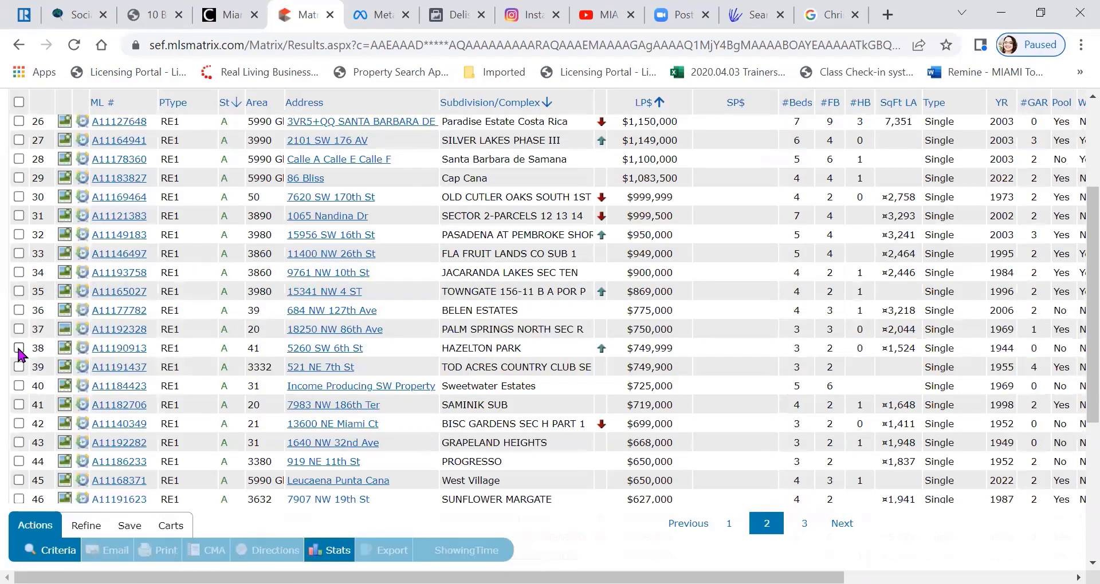
- Select listing 38 in Hazelton Park and browse its photos up to the ninth one
left_click(20, 350)
left_click(66, 347)
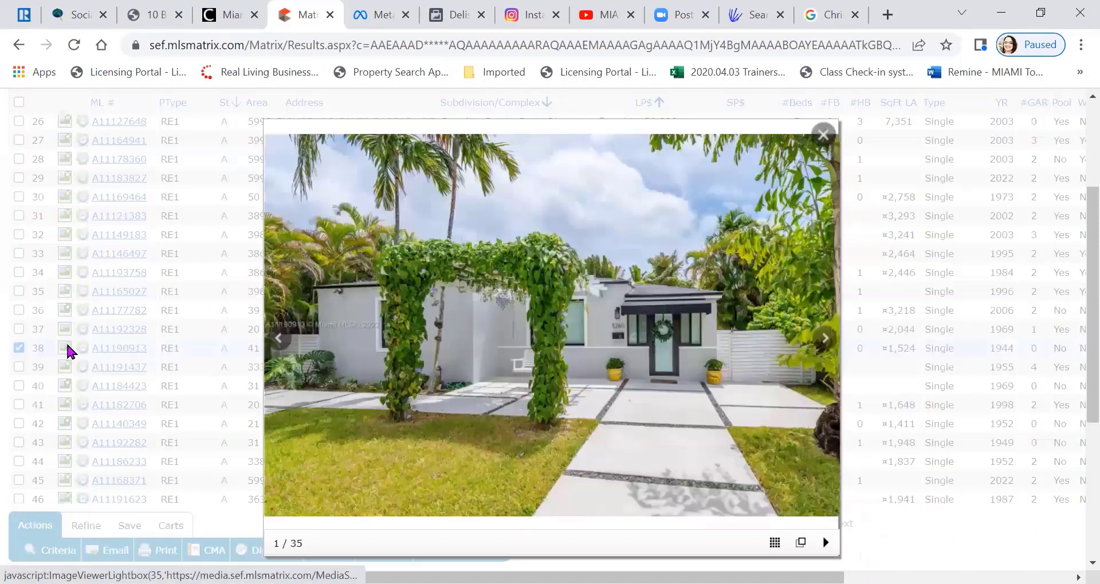
left_click(832, 340)
left_click(832, 341)
left_click(831, 340)
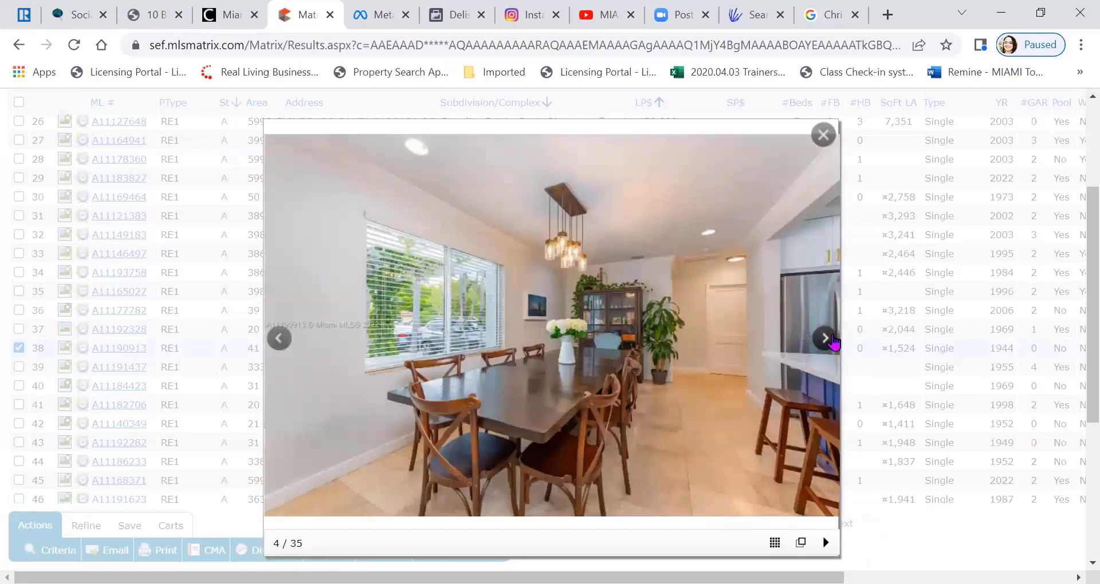
left_click(832, 341)
left_click(831, 340)
left_click(831, 341)
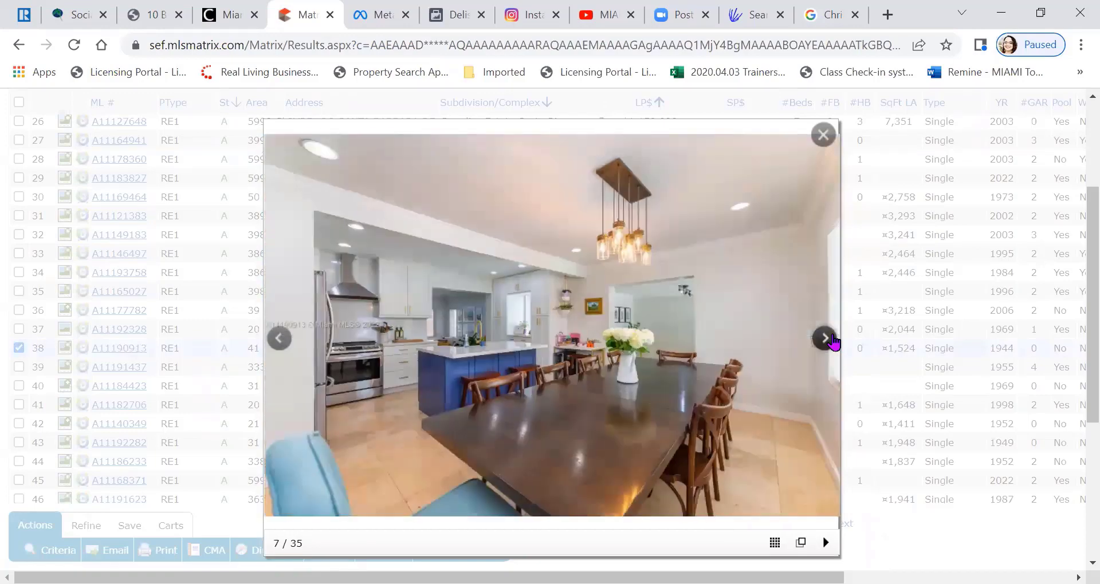
left_click(832, 341)
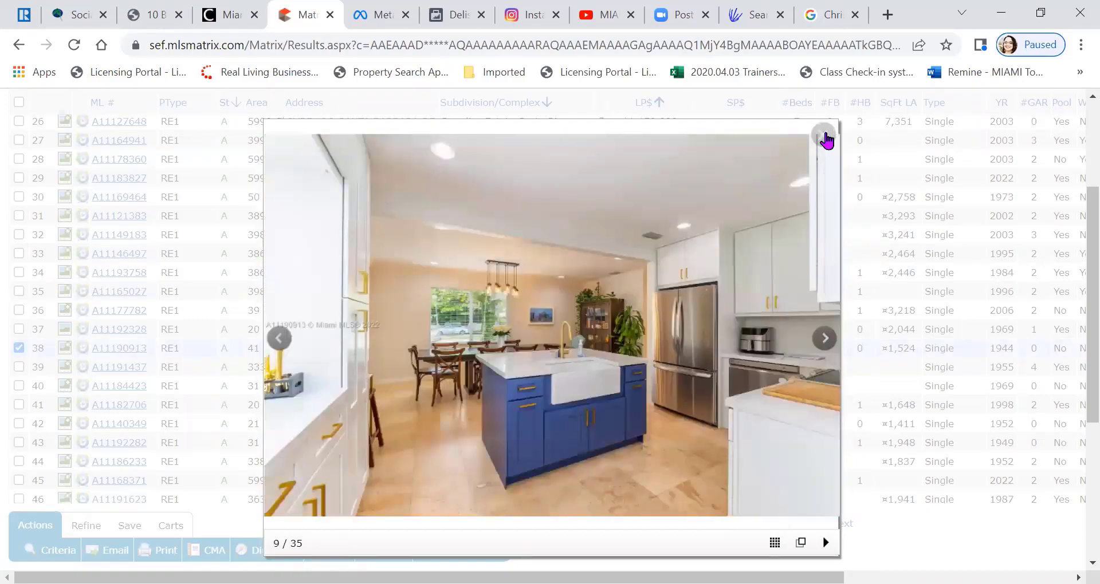
left_click(824, 136)
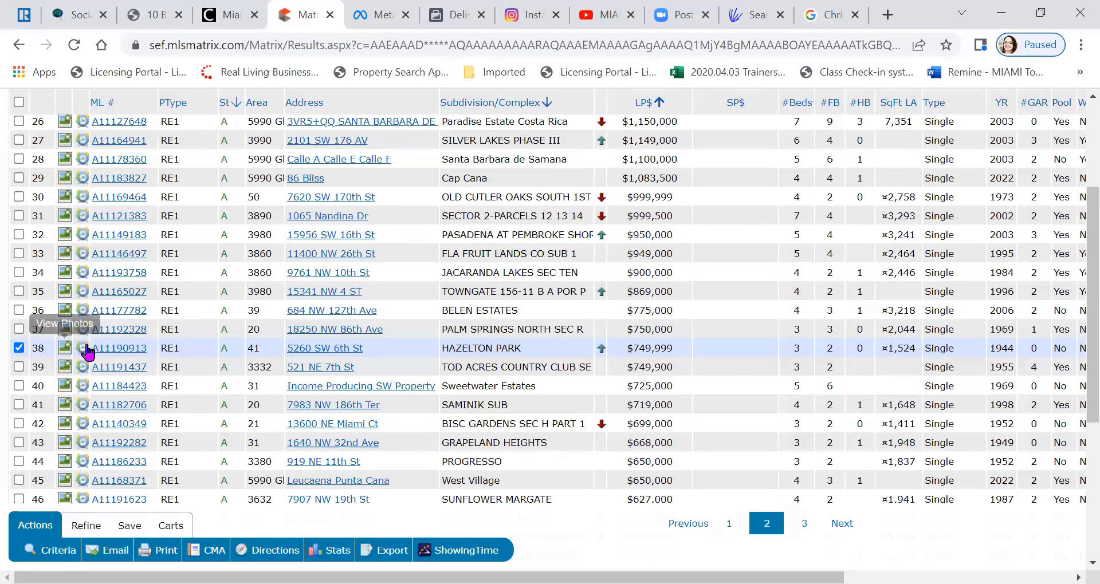
- Open the full details of listing 38 and review its remarks, advertising permission and agent/office information
left_click(117, 347)
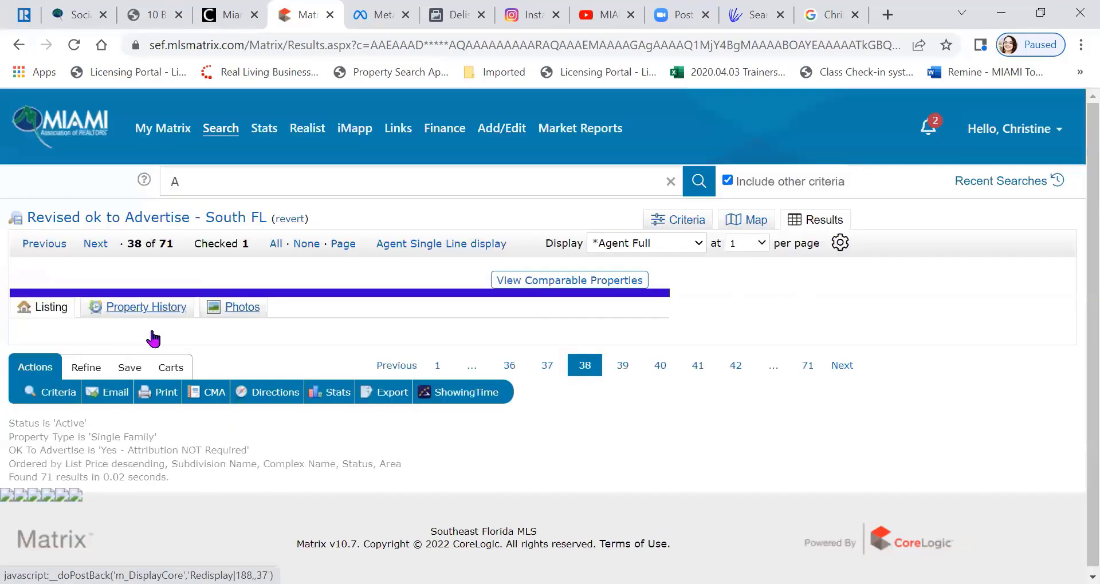
scroll(393, 266, "down", 14)
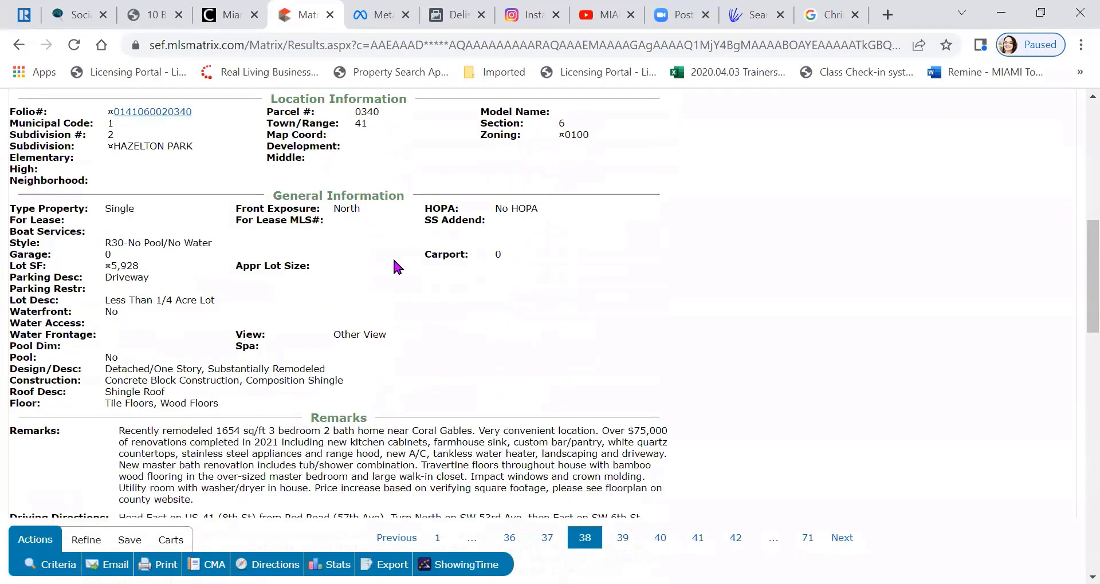
scroll(389, 281, "down", 8)
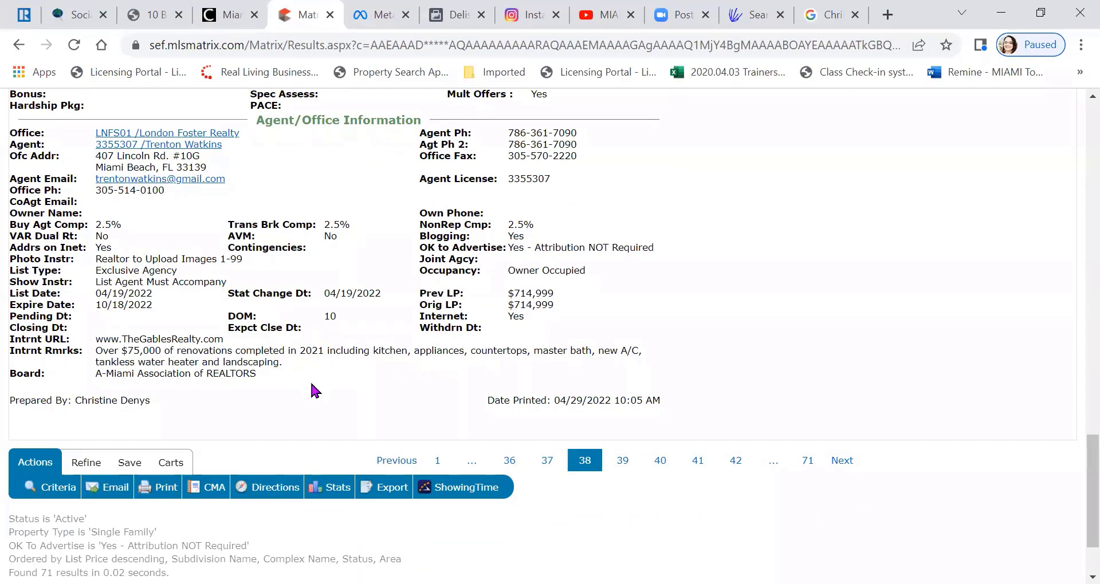
scroll(312, 384, "up", 20)
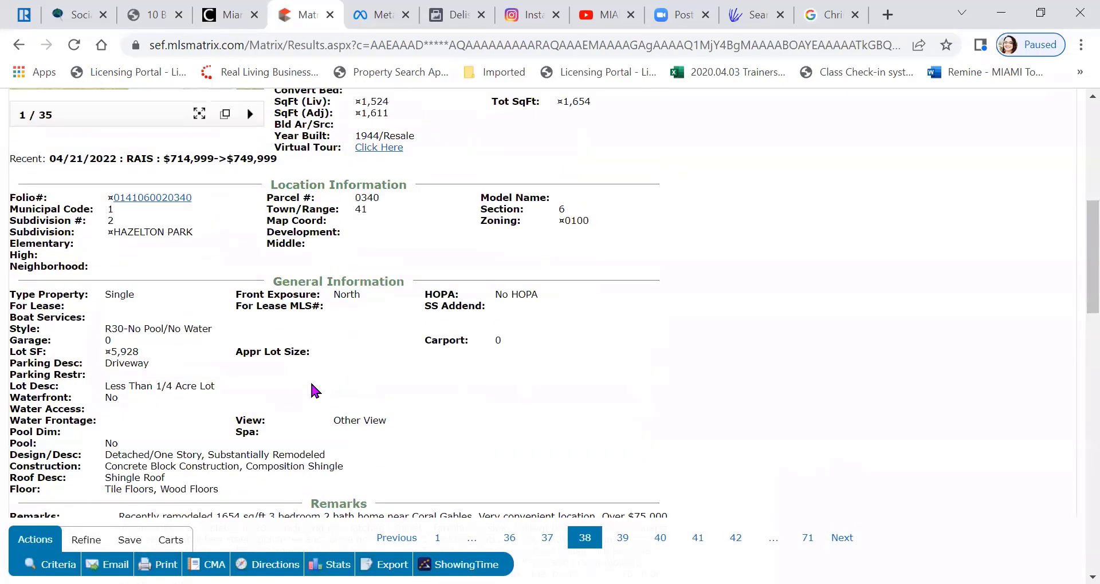
- Save the listing's first photo as a JPEG image under a name beginning with "Ok to Advertise"
left_click(130, 339)
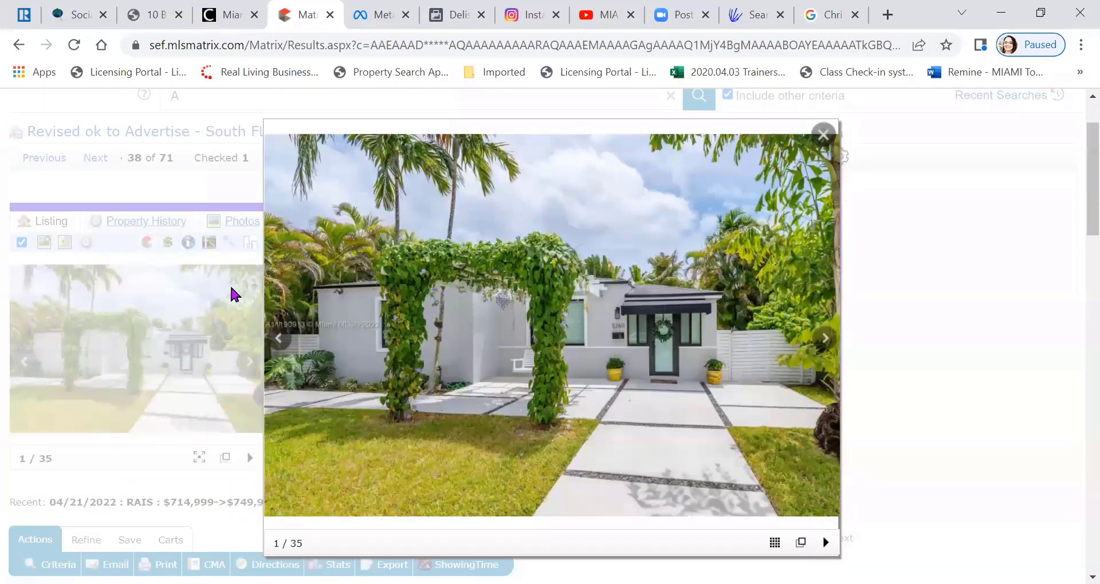
right_click(542, 284)
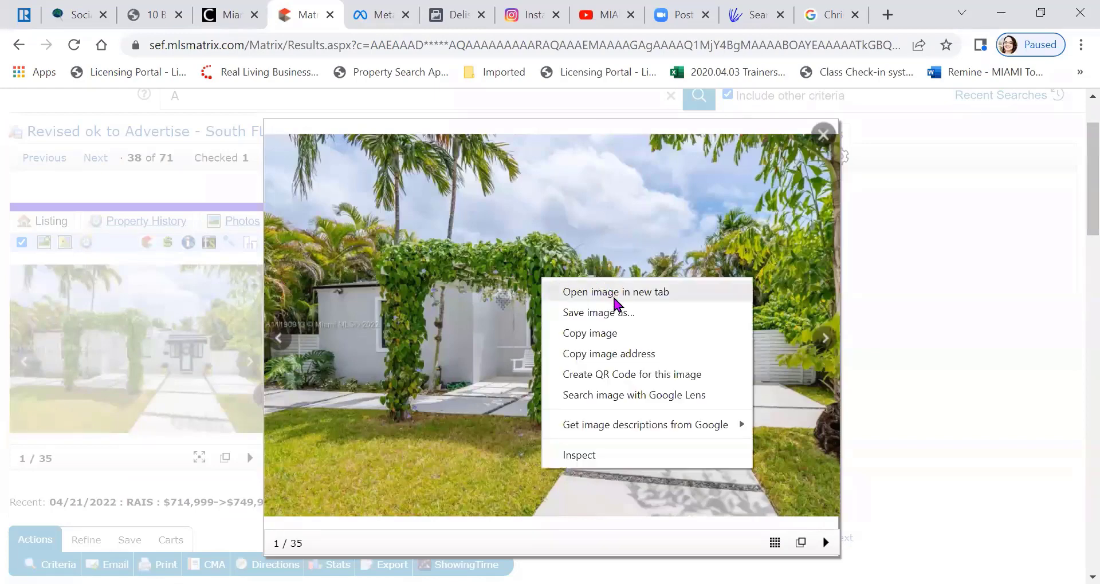
left_click(601, 312)
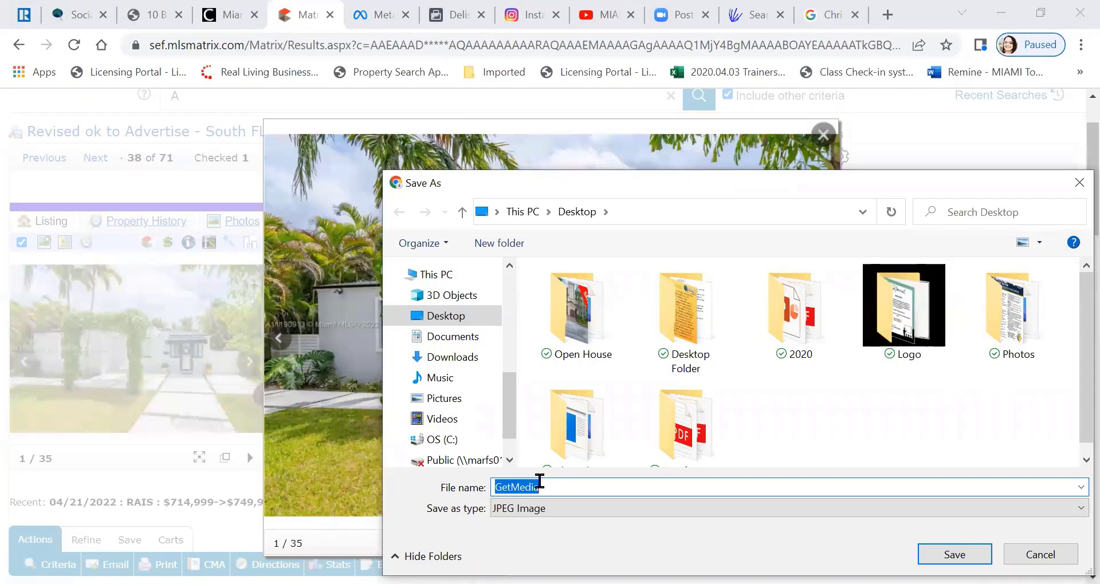
key("BackSpace")
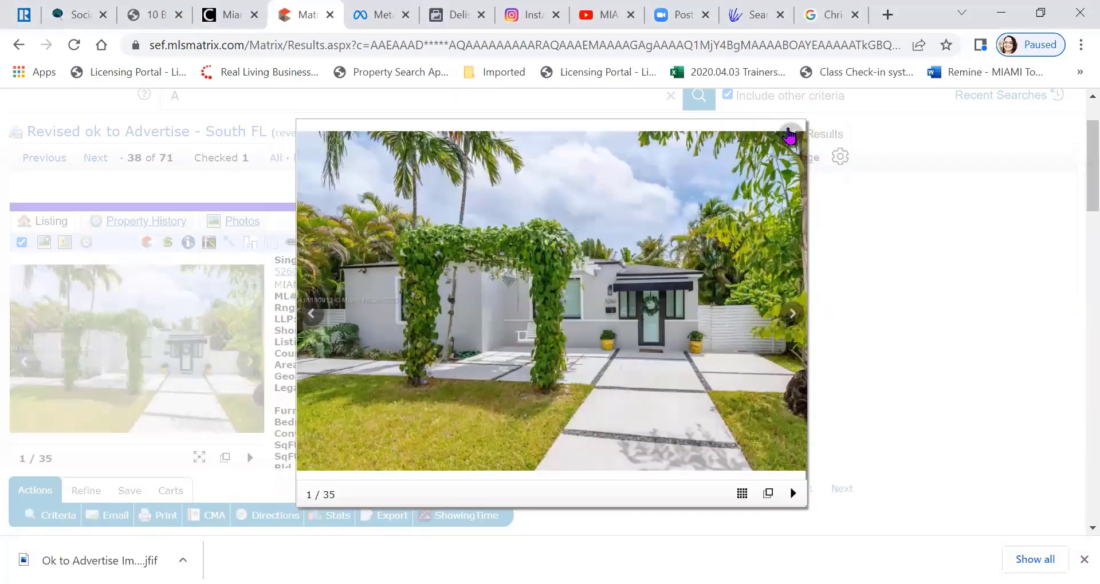
left_click(790, 135)
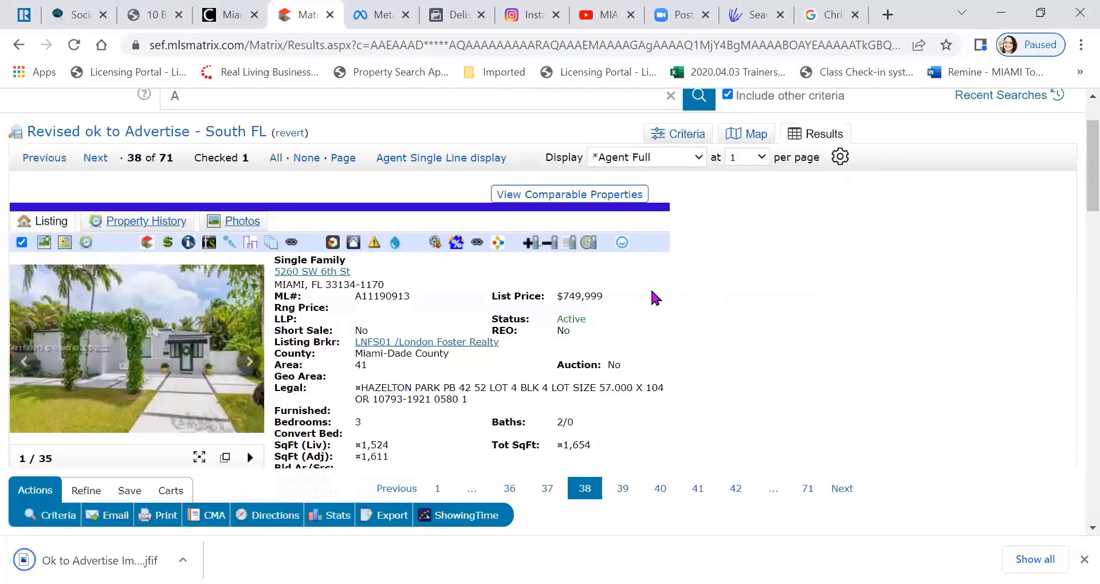
- Copy the full Remarks paragraph from the listing's details
scroll(387, 331, "down", 3)
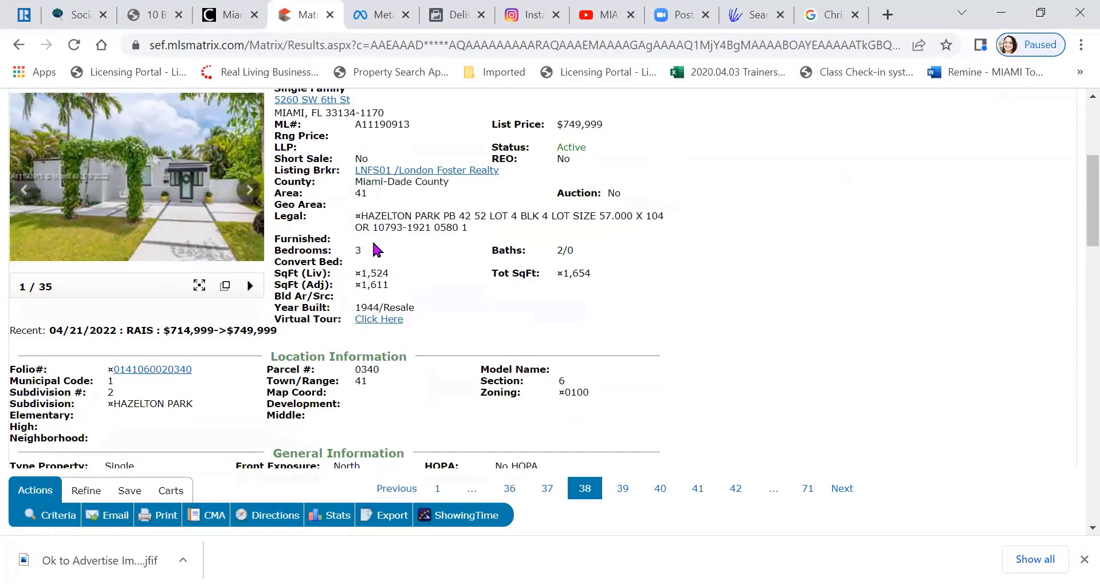
scroll(468, 232, "down", 6)
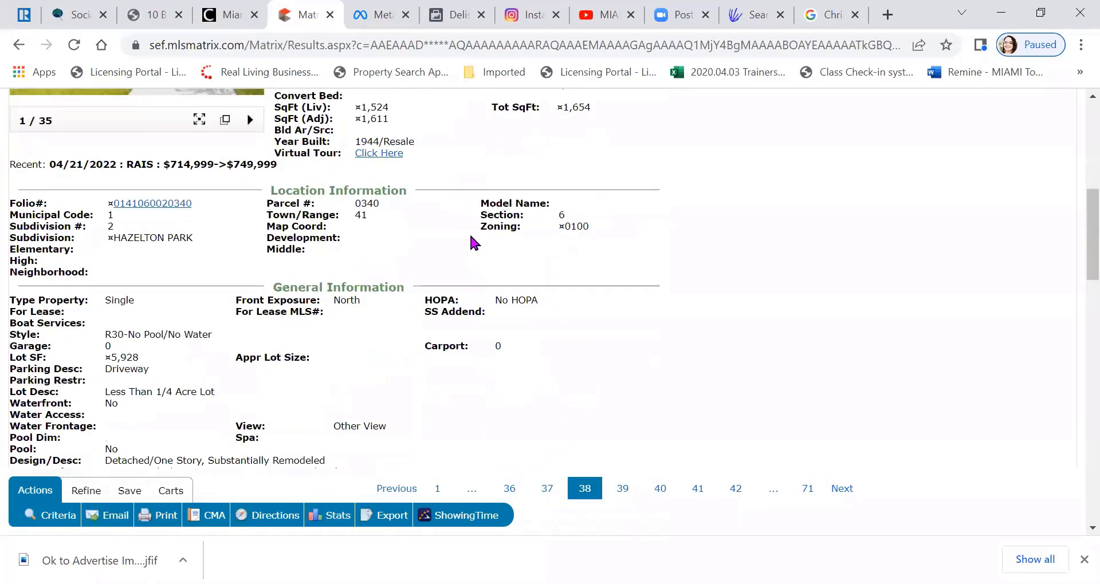
scroll(469, 237, "down", 1)
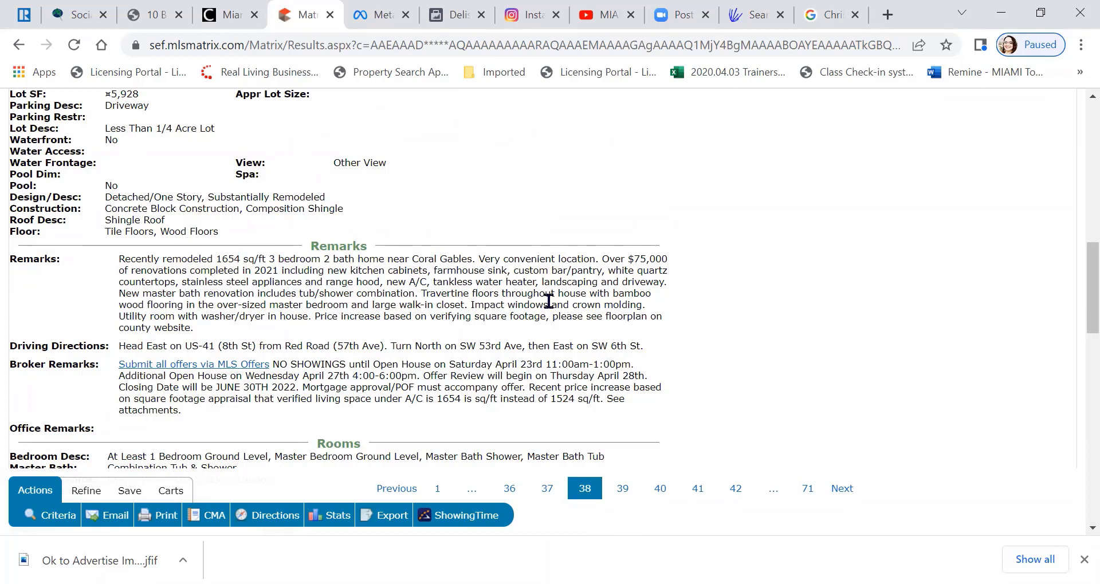
left_click_drag(200, 331, 104, 258)
right_click(131, 262)
left_click(166, 273)
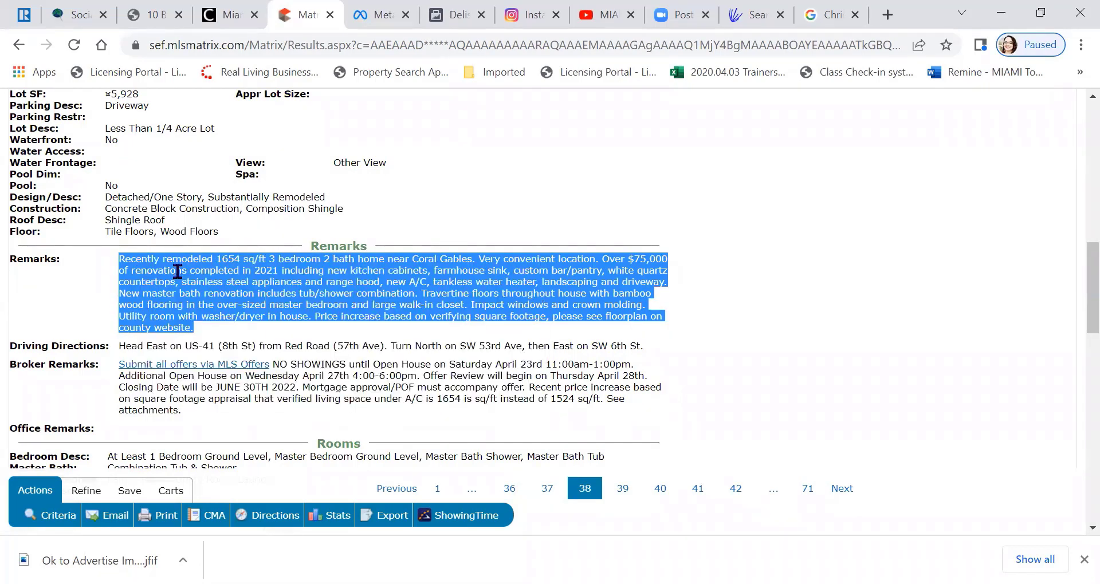
- Switch to Meta Business Suite and look through its Home page, from post creation and the weekly planner to posts from similar businesses
scroll(444, 195, "up", 6)
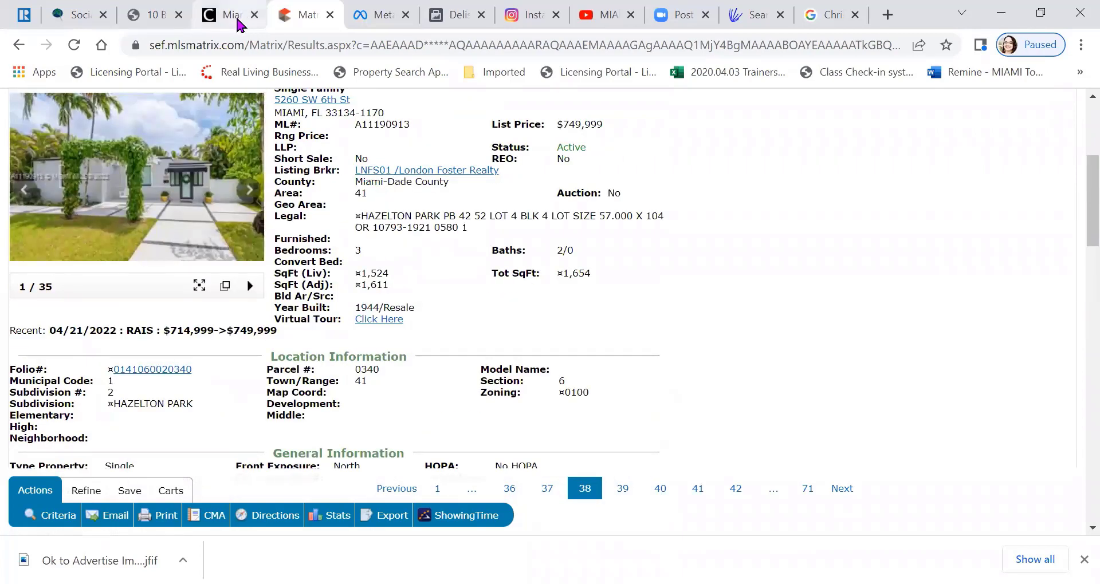
left_click(367, 17)
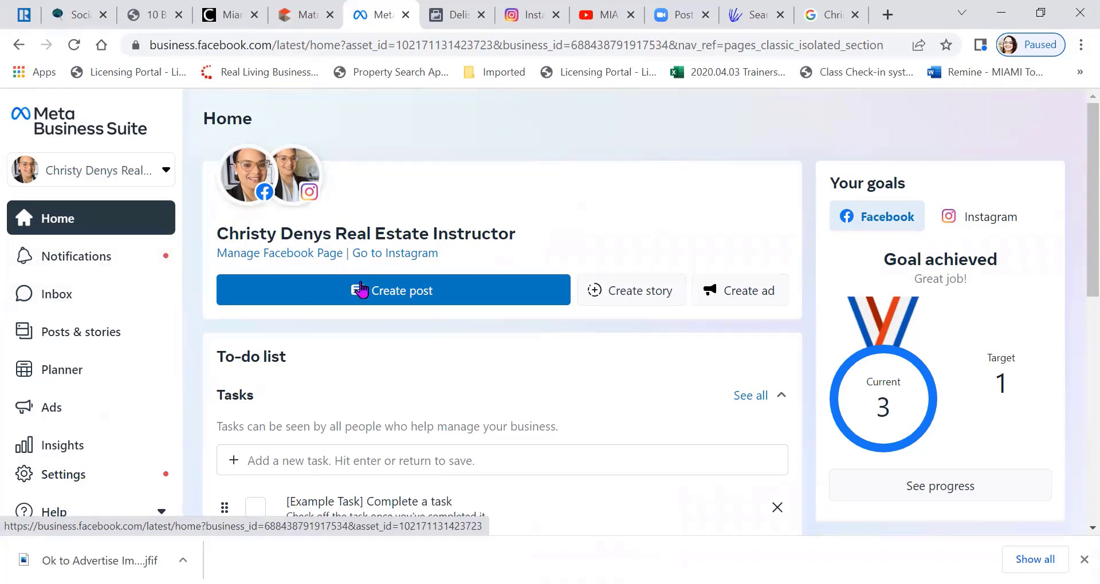
left_click(374, 303)
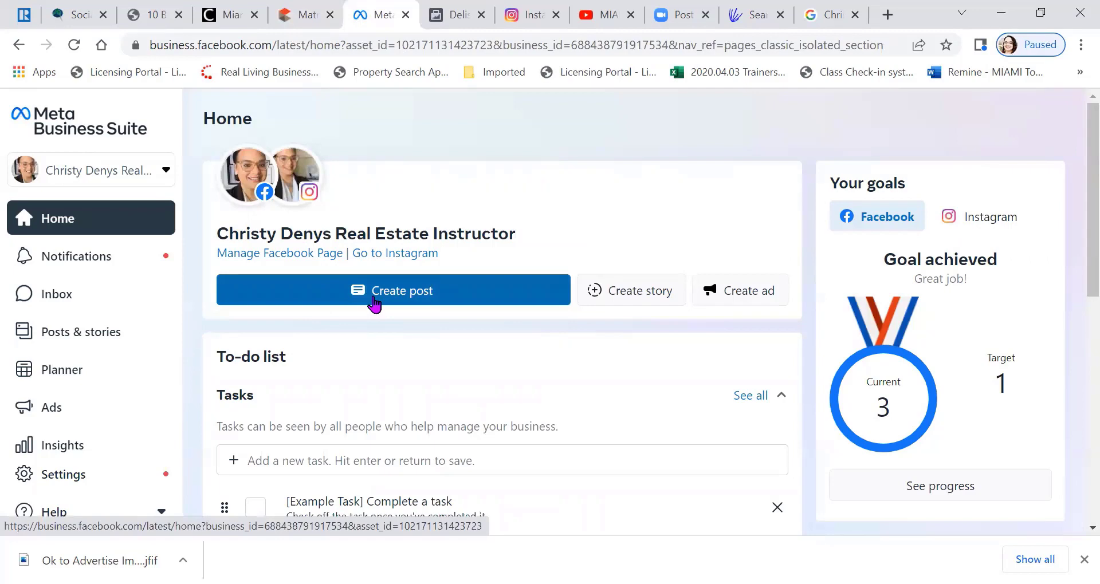
scroll(374, 302, "down", 10)
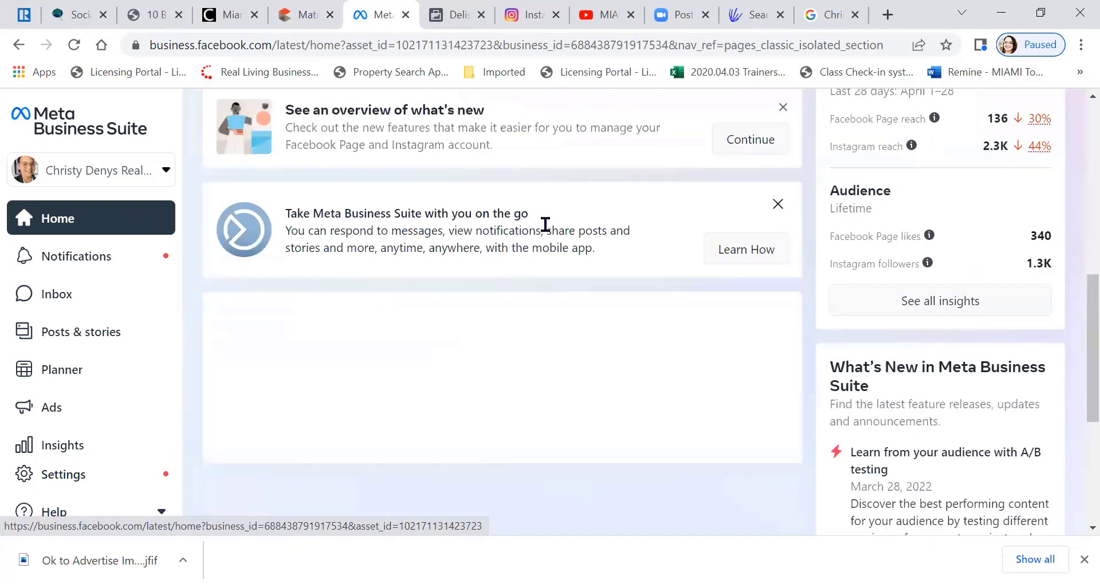
scroll(545, 224, "down", 12)
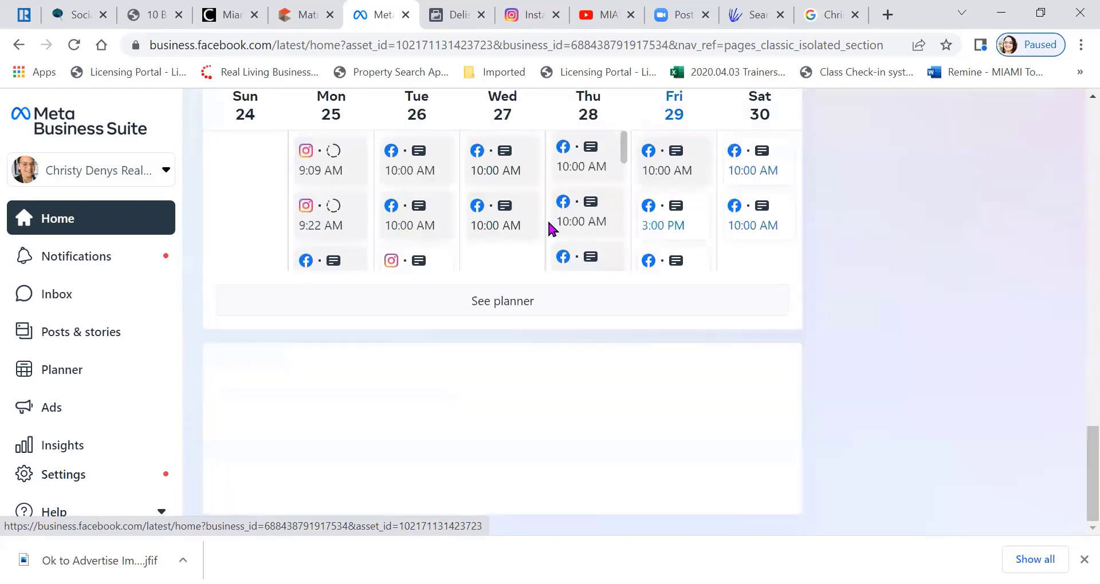
scroll(547, 219, "down", 3)
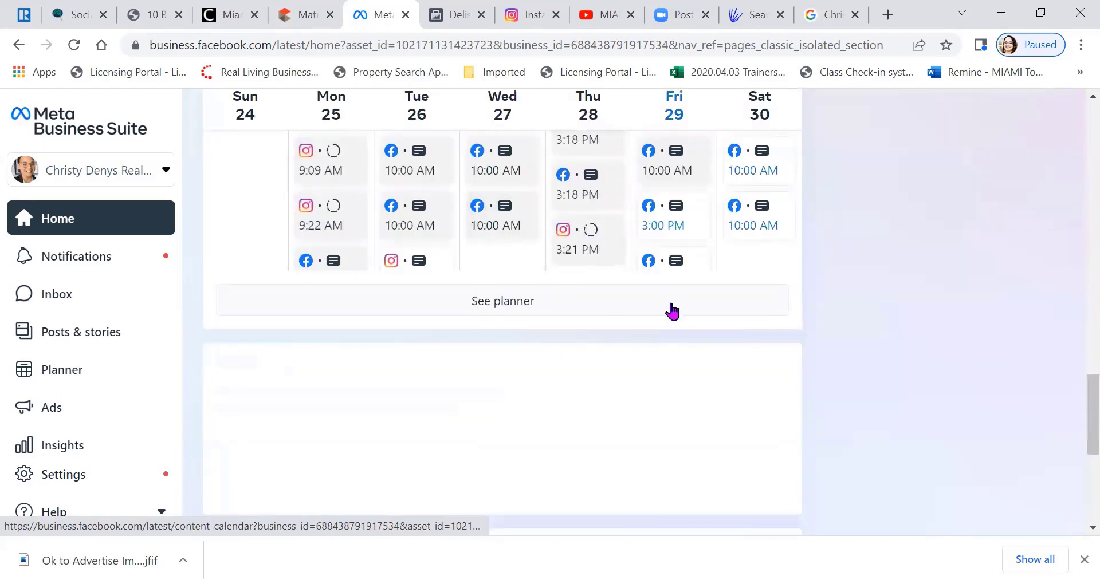
scroll(876, 286, "down", 5)
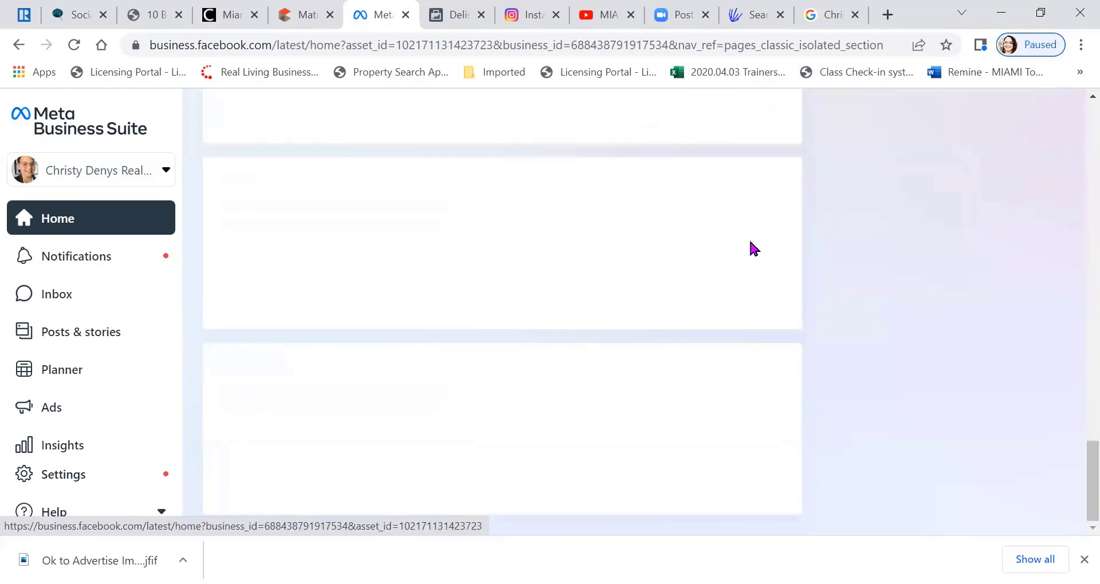
scroll(802, 261, "down", 5)
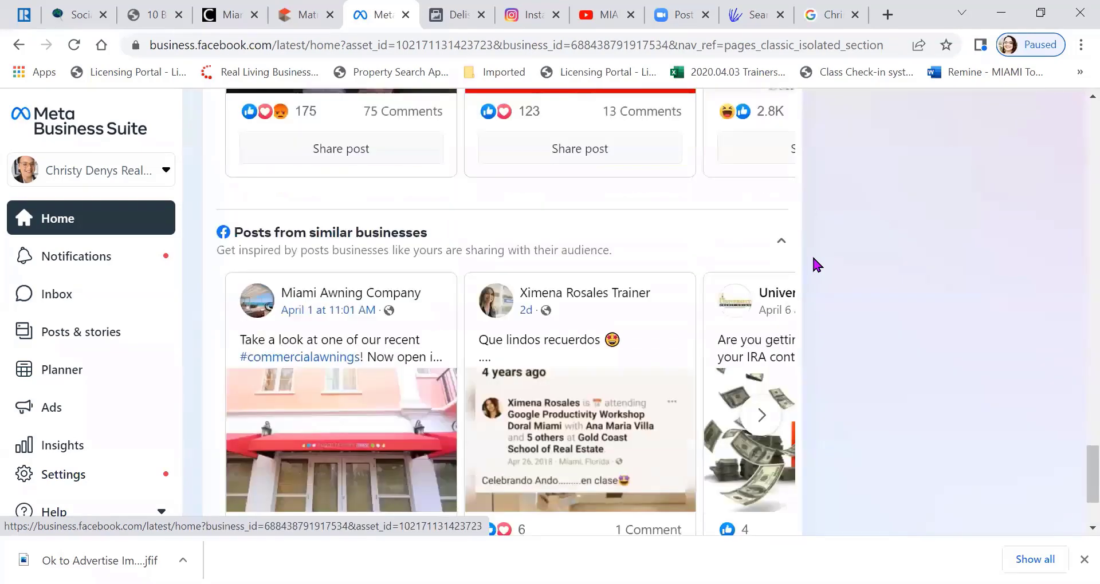
scroll(813, 259, "down", 3)
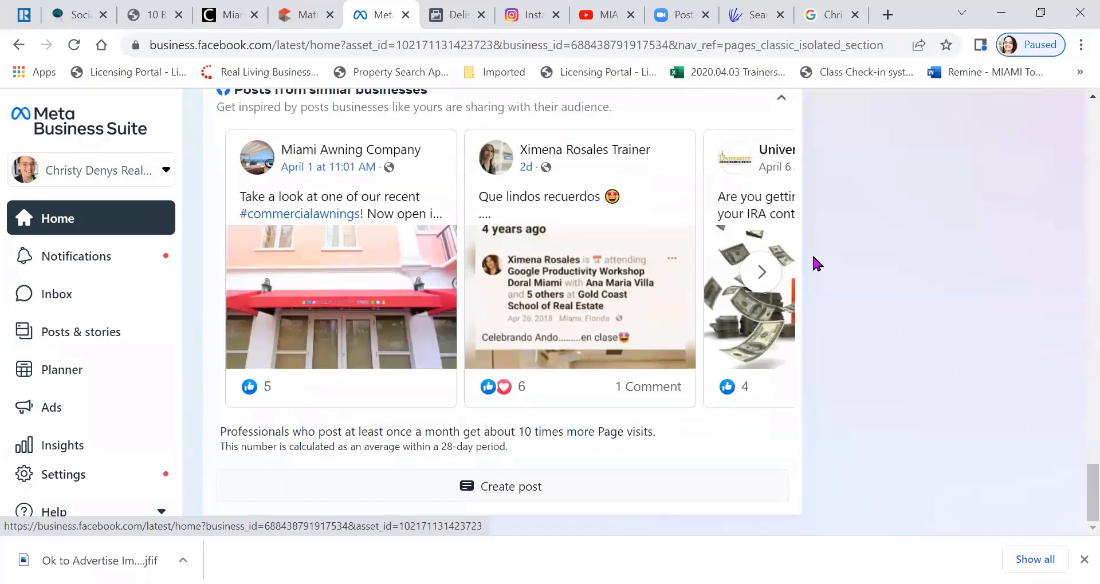
- Start a new post, begin creating a video from an image, and choose the "Spotlight an image" template
left_click(500, 488)
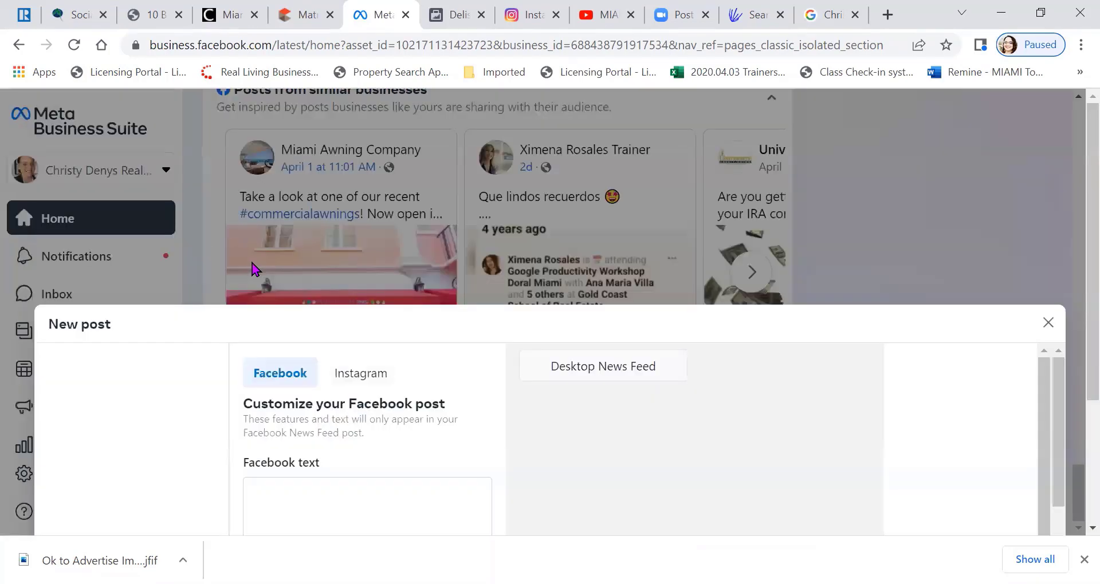
scroll(250, 366, "down", 1)
scroll(523, 373, "down", 10)
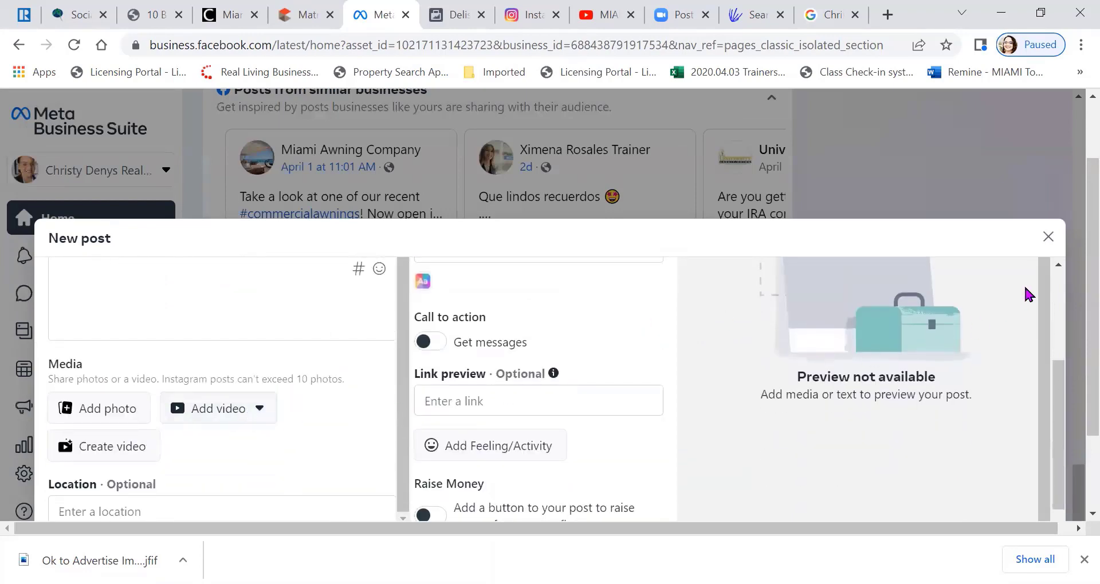
scroll(1075, 372, "down", 2)
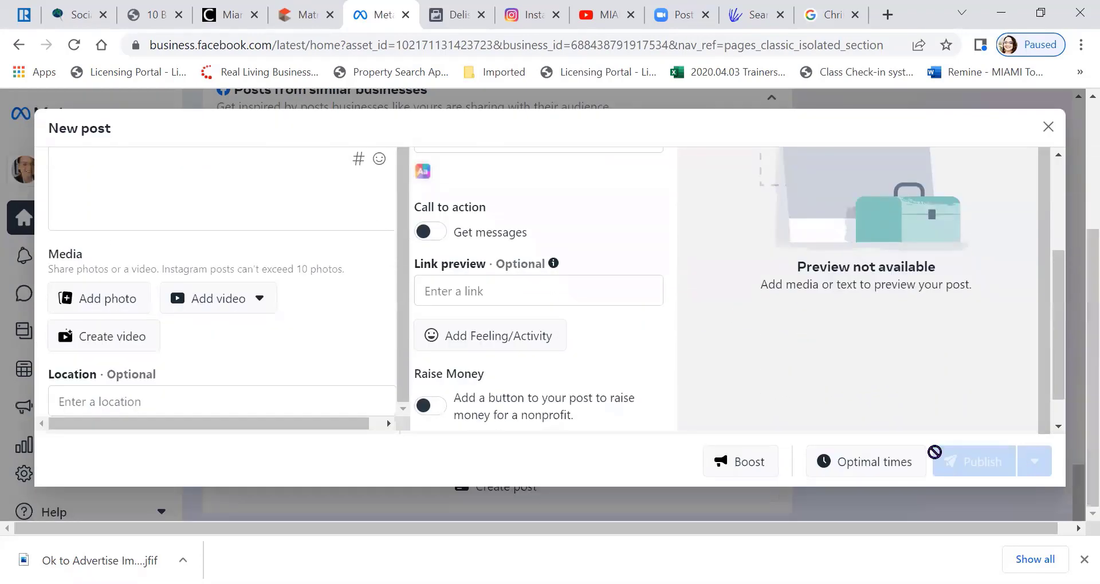
left_click(97, 340)
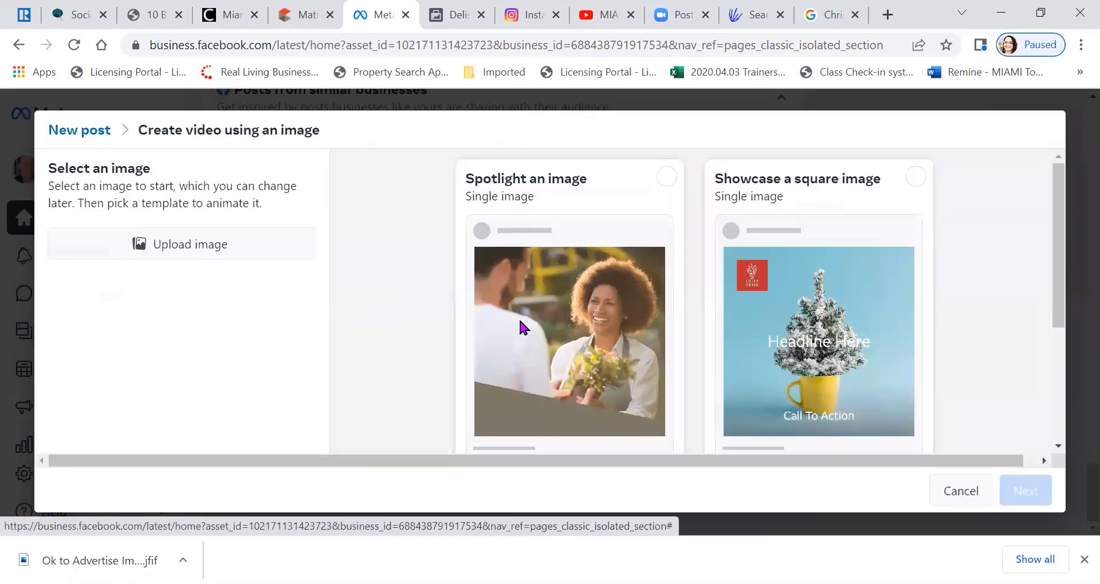
left_click(481, 236)
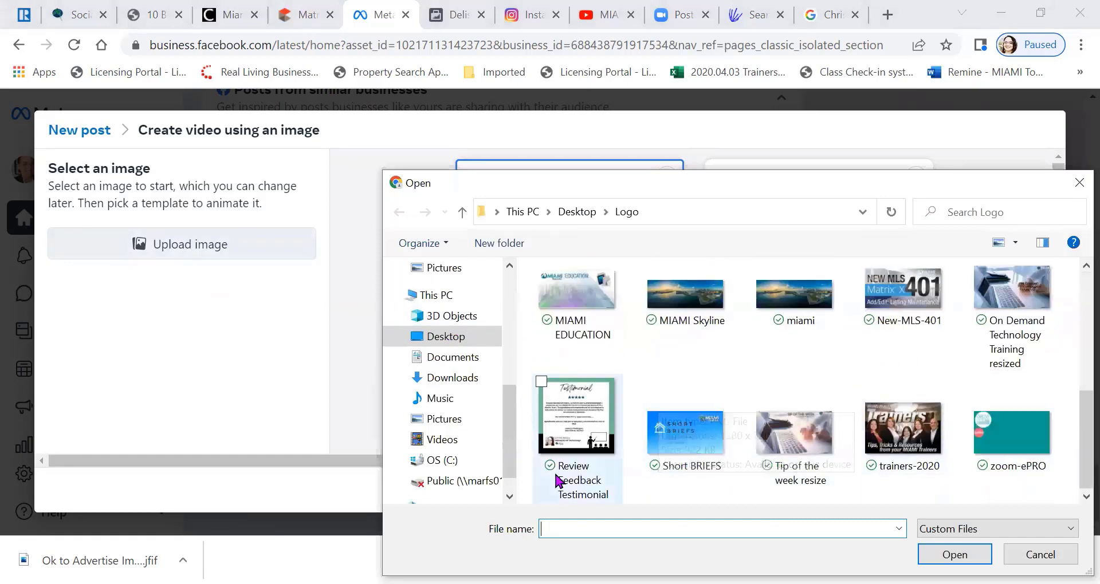
- Look for the saved listing photo in Quick access and the Logo, Desktop, Downloads, Pictures and Documents folders
scroll(580, 395, "up", 5)
scroll(458, 309, "up", 2)
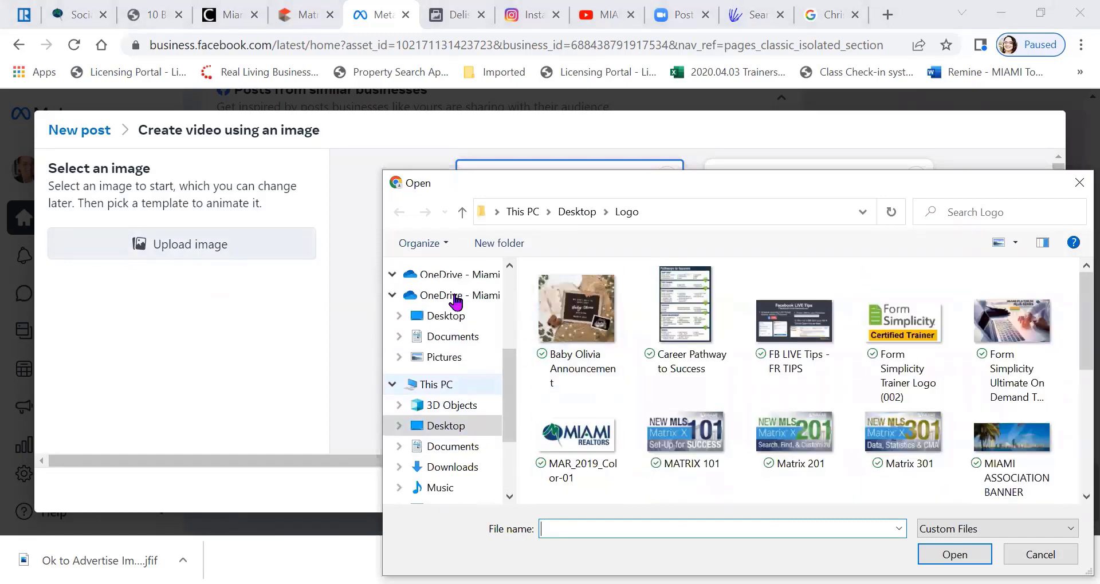
scroll(456, 302, "up", 3)
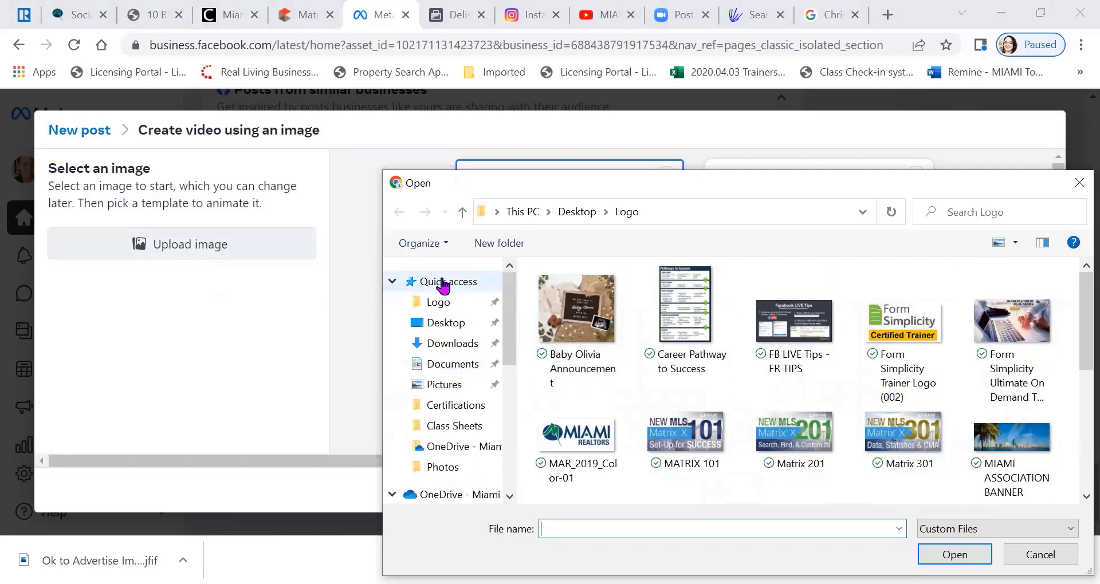
left_click(436, 281)
scroll(643, 361, "down", 5)
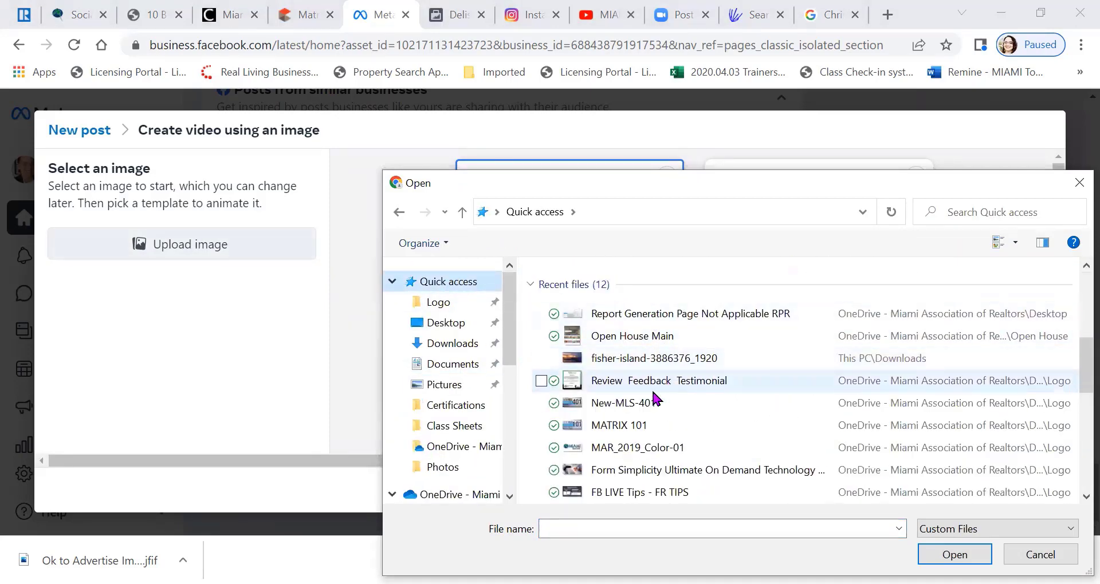
scroll(676, 404, "up", 5)
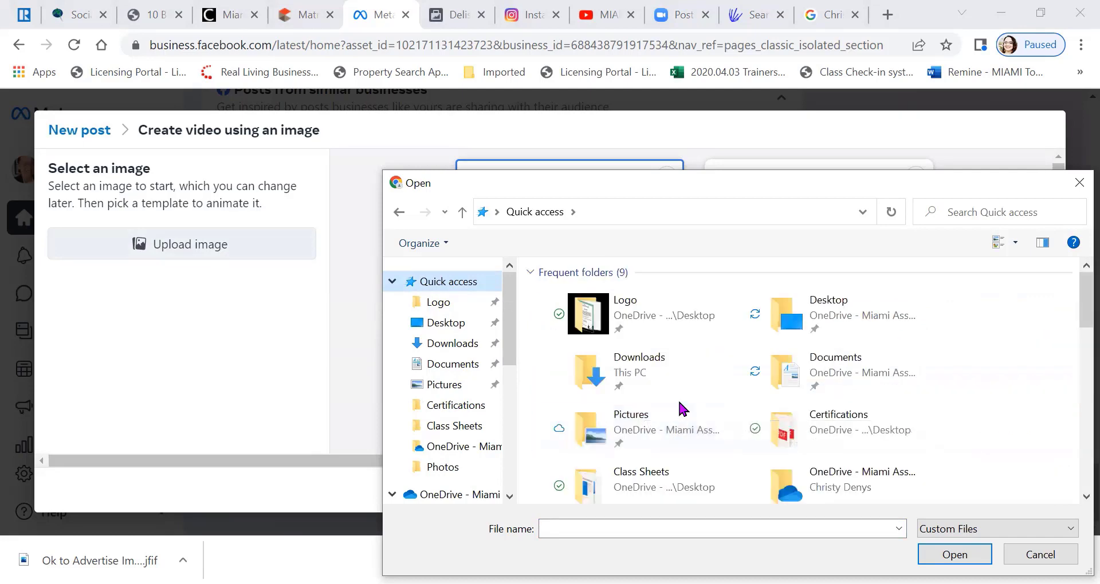
scroll(671, 387, "down", 3)
scroll(669, 387, "down", 3)
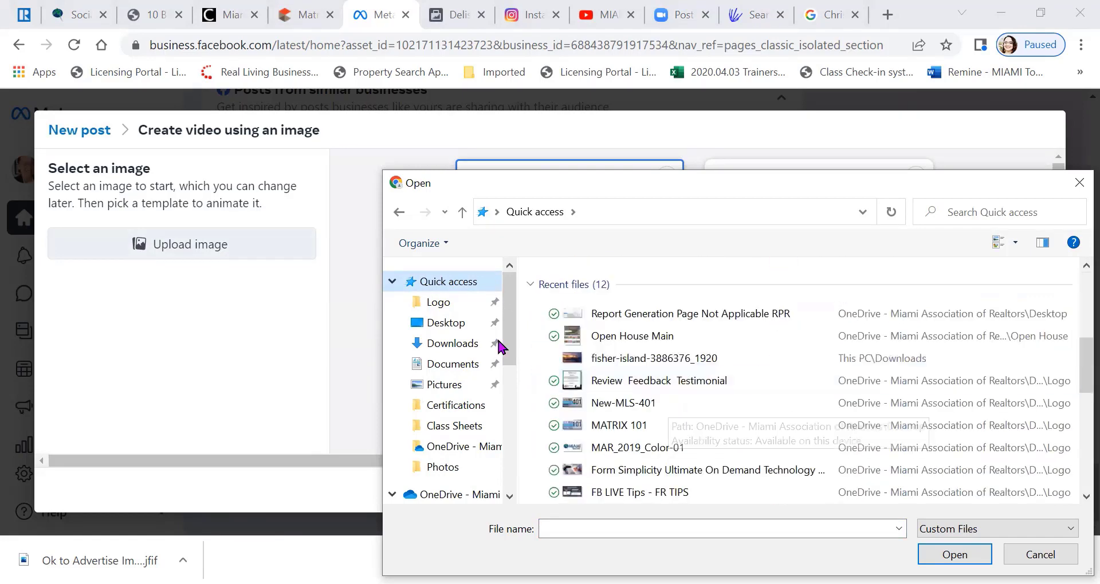
left_click(450, 304)
scroll(595, 331, "down", 1)
scroll(596, 331, "down", 5)
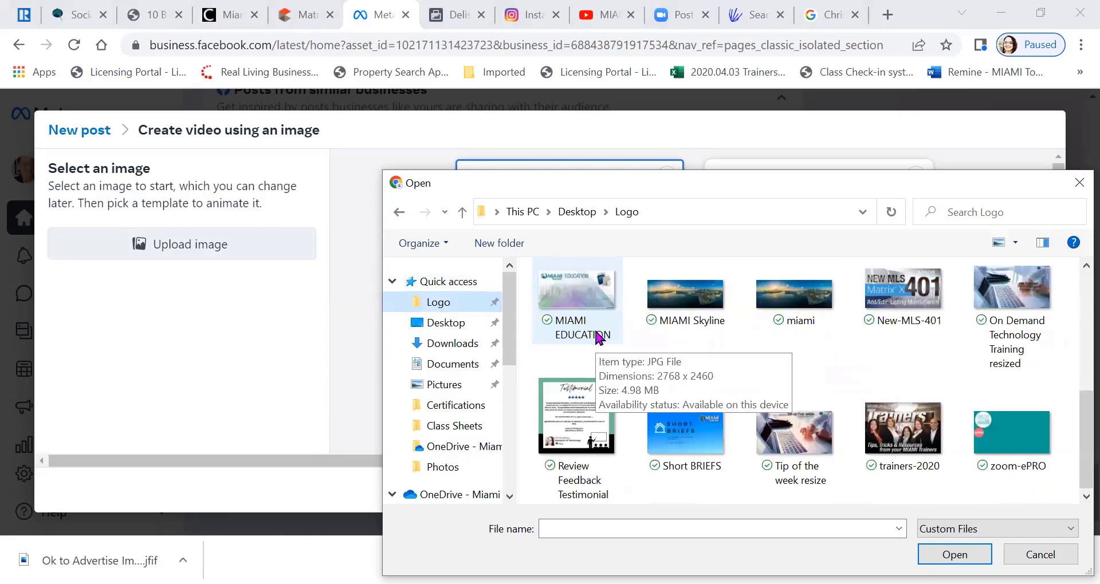
left_click(498, 322)
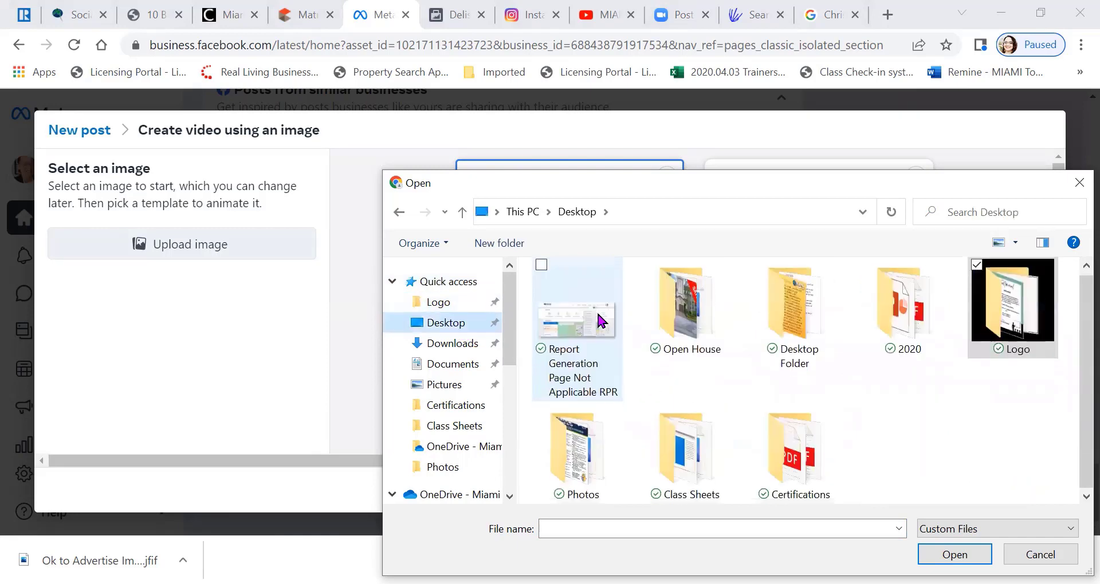
left_click(452, 343)
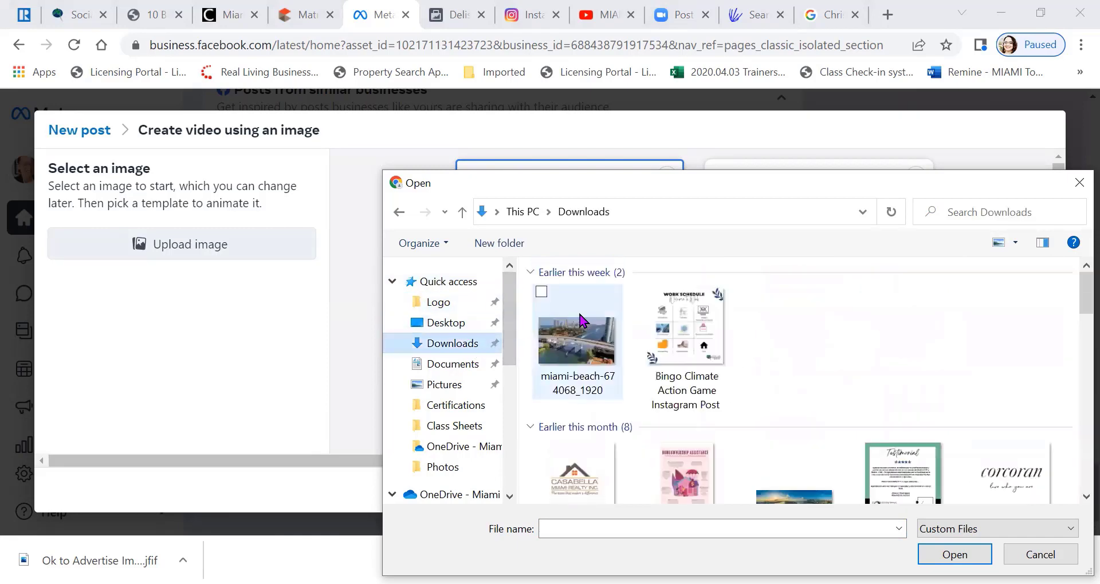
scroll(573, 321, "down", 5)
left_click(438, 384)
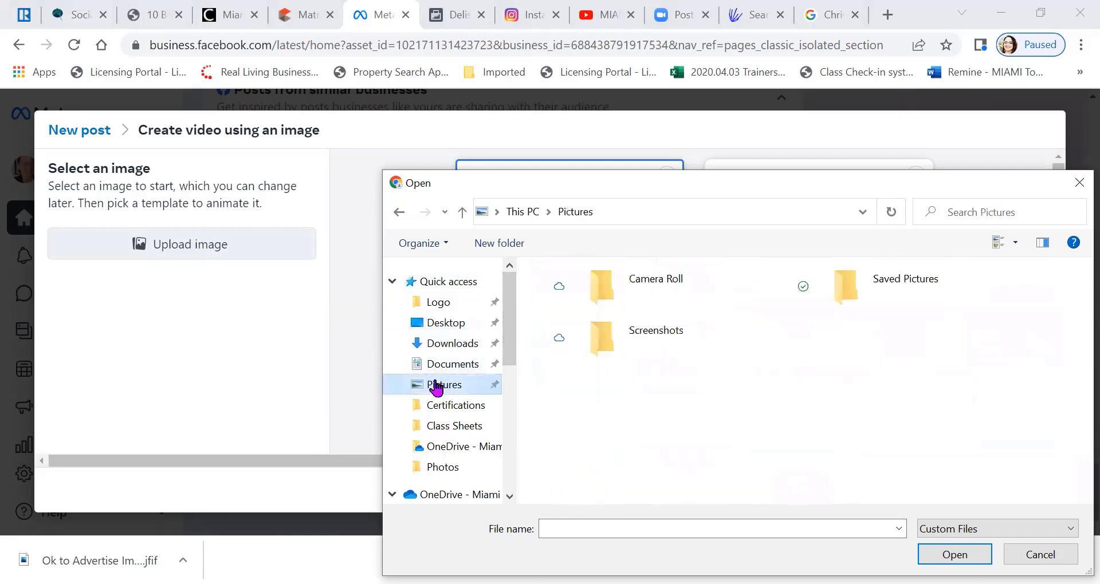
left_click(450, 364)
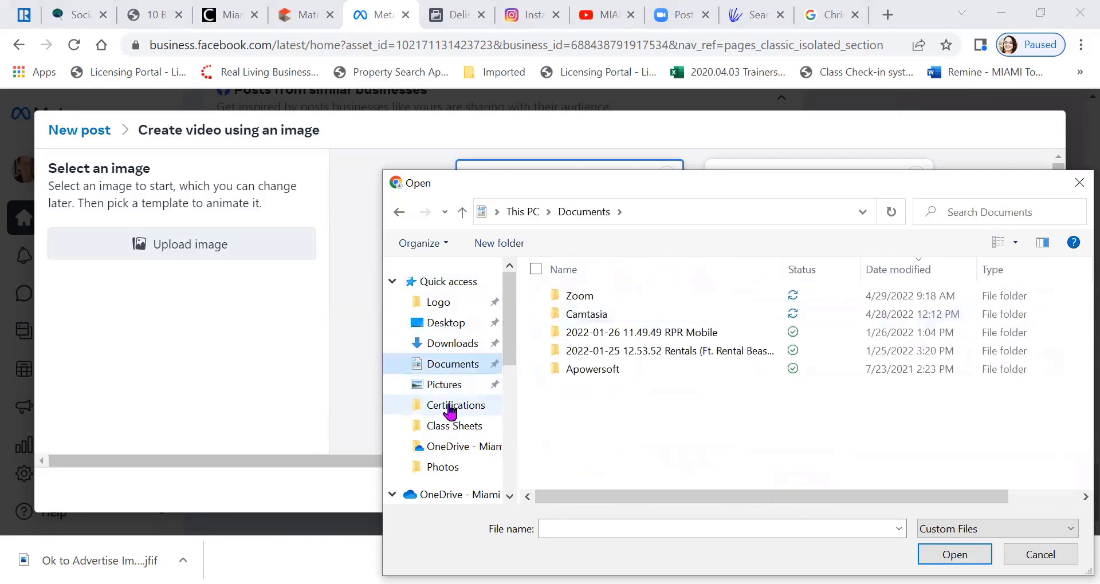
scroll(441, 444, "down", 2)
left_click(453, 460)
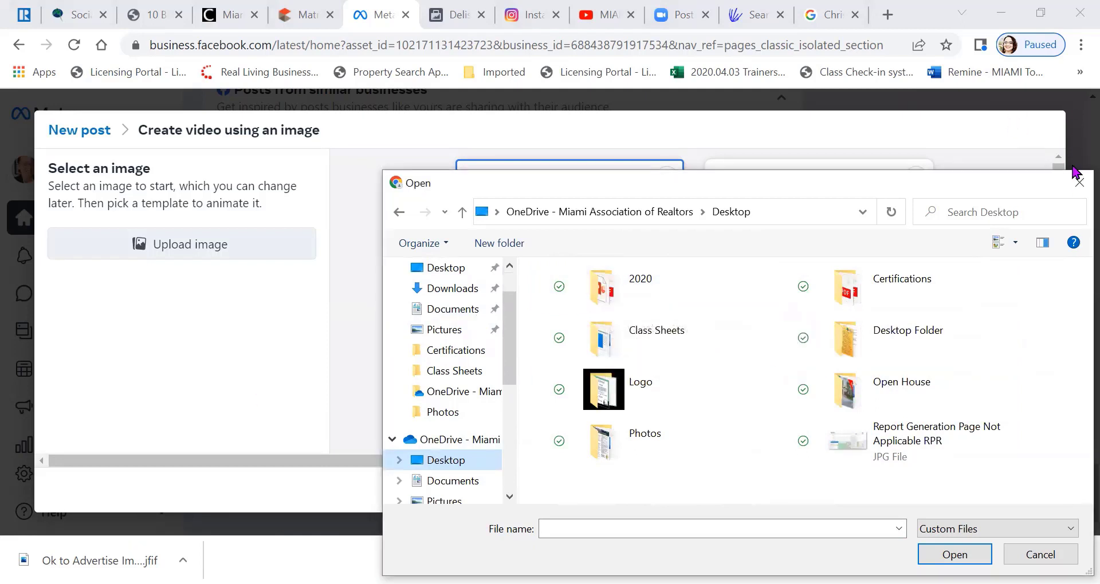
- Open the downloaded listing photo, then upload "Ok to Advertise Image 1" from the Desktop as the video's image and continue to the video editor
left_click(54, 555)
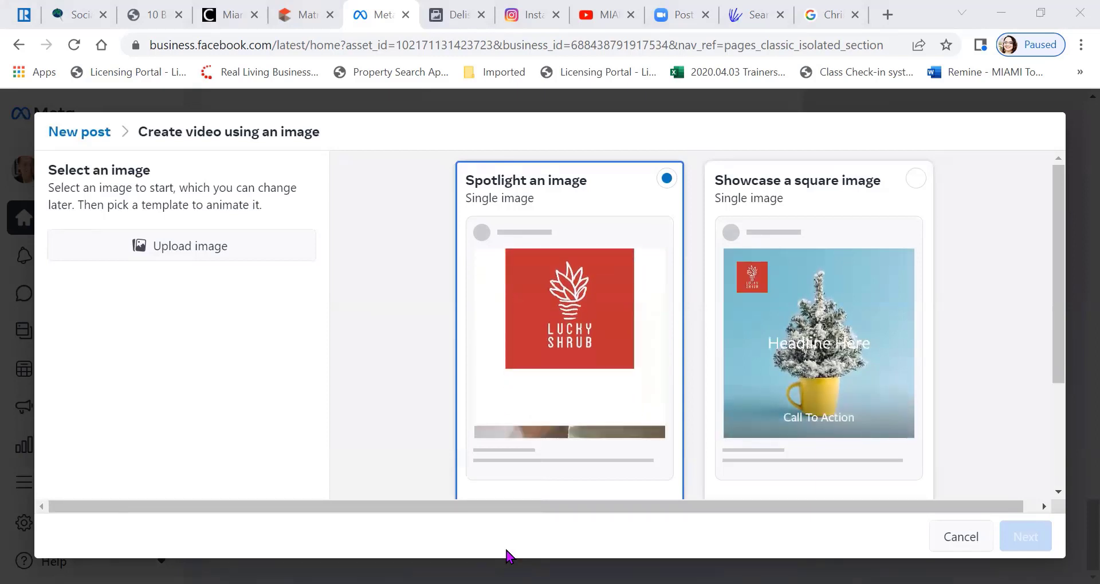
left_click(226, 252)
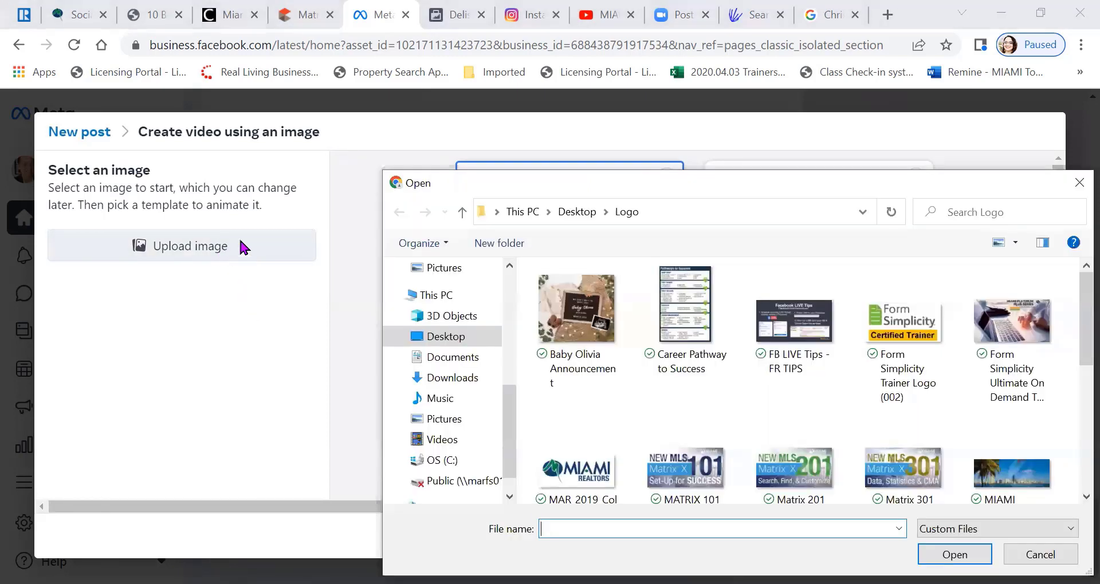
scroll(601, 376, "down", 5)
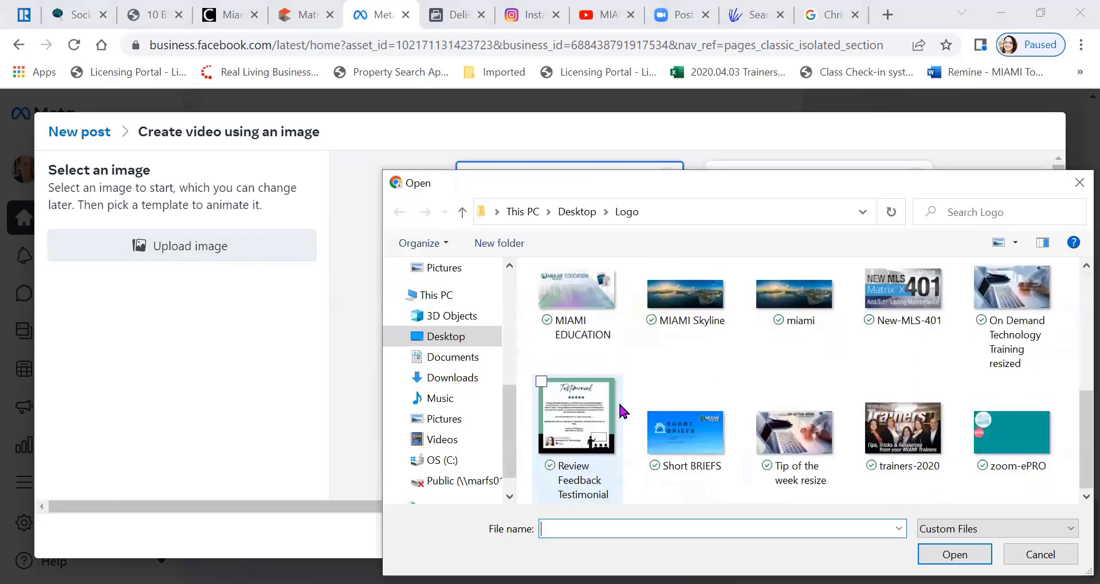
scroll(613, 344, "up", 5)
left_click(449, 337)
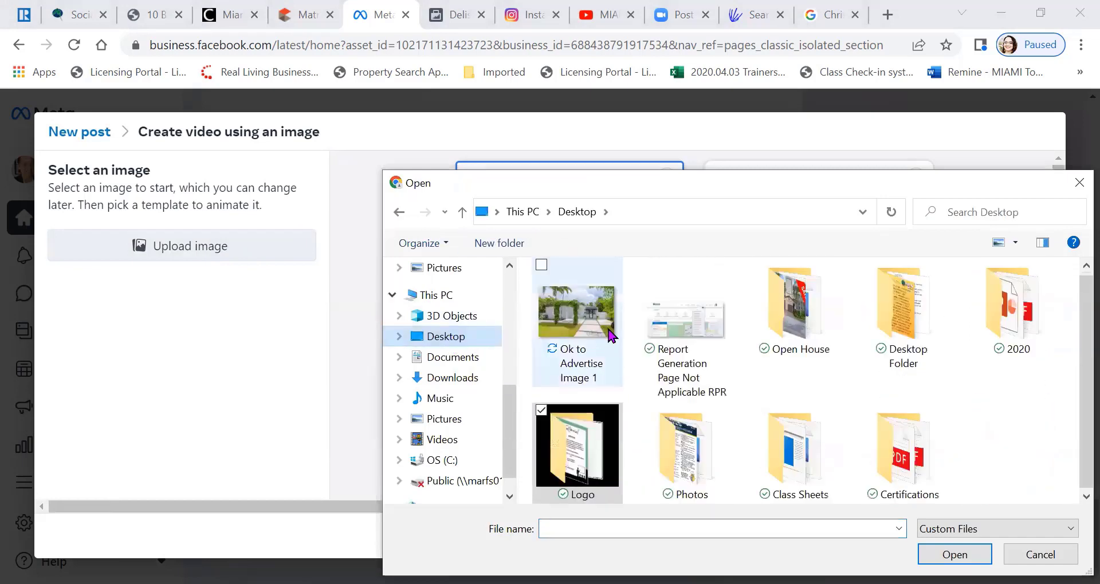
left_click(578, 321)
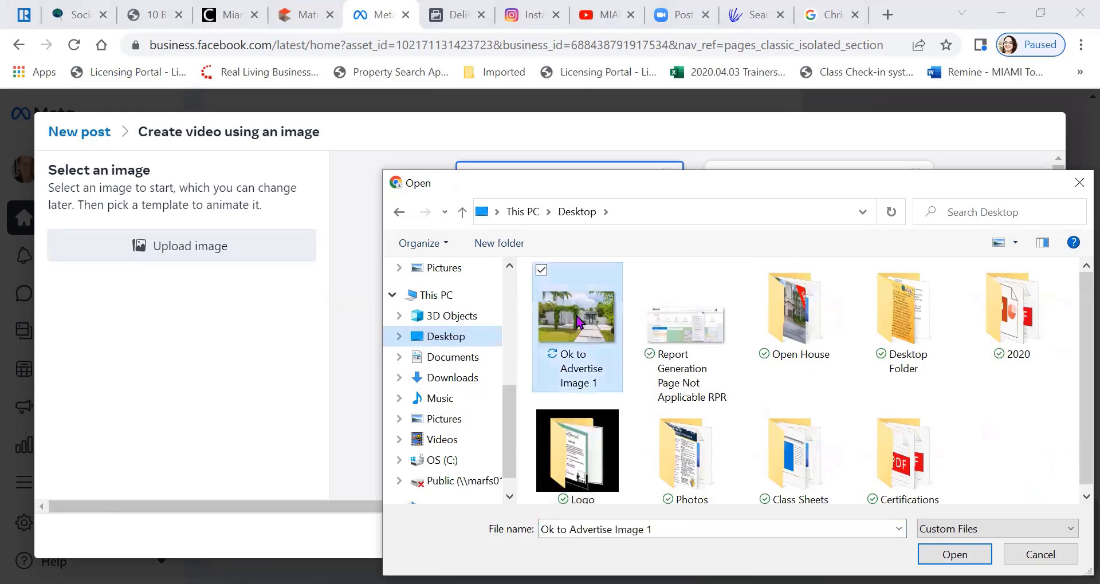
left_click(942, 552)
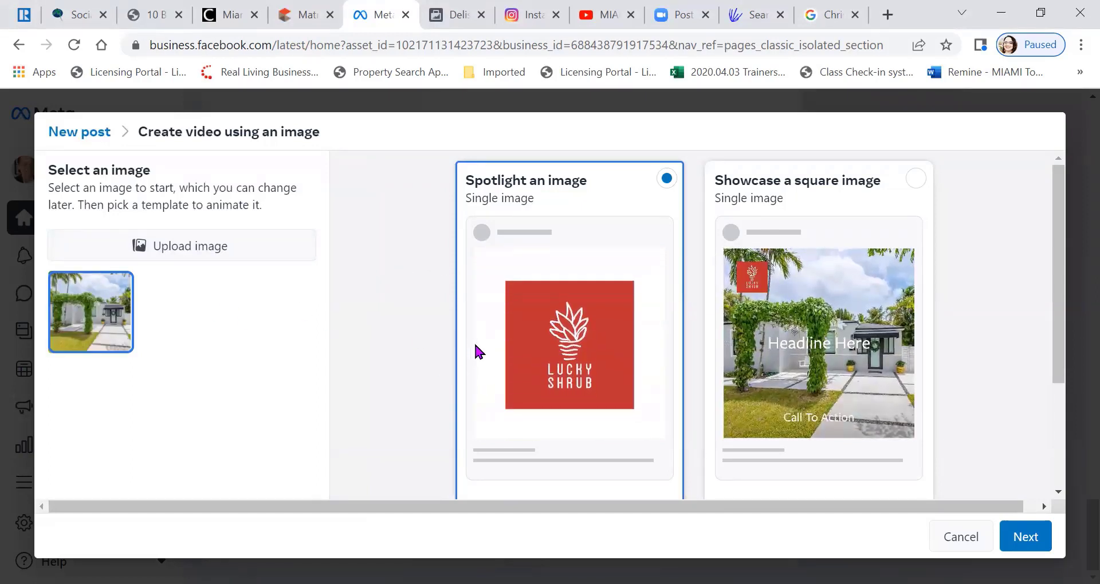
left_click(1025, 539)
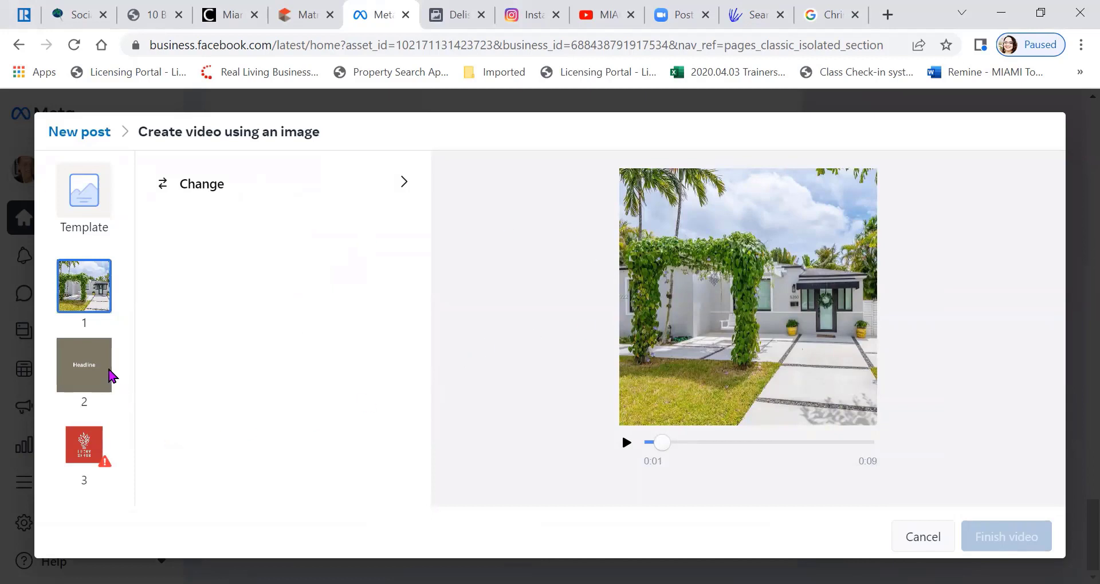
- Start uploading a logo for the video's third scene and browse to the Logo folder on the OneDrive Desktop
left_click(84, 448)
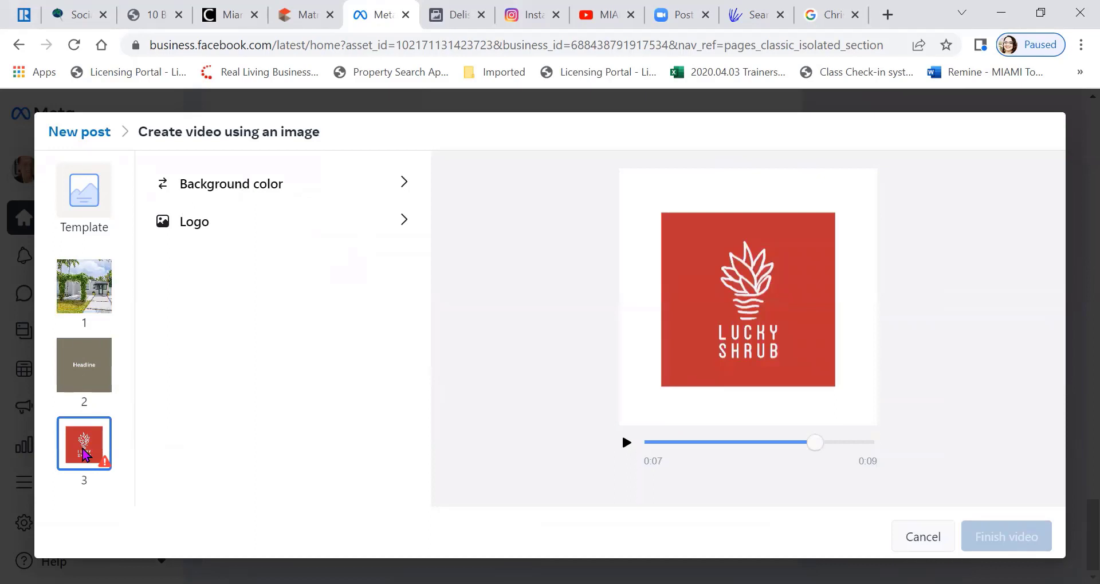
left_click(205, 228)
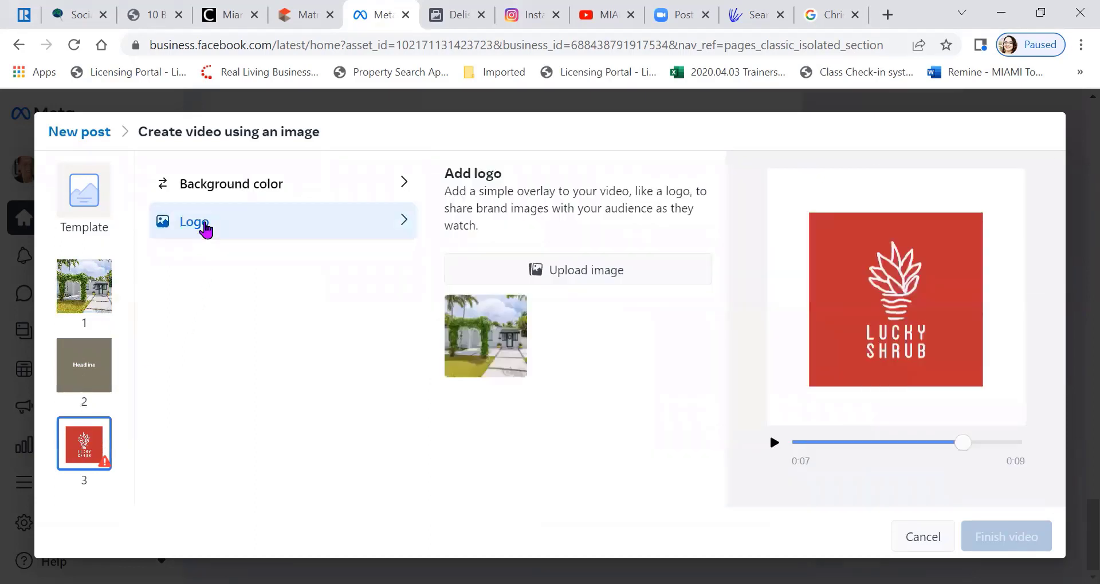
left_click(605, 278)
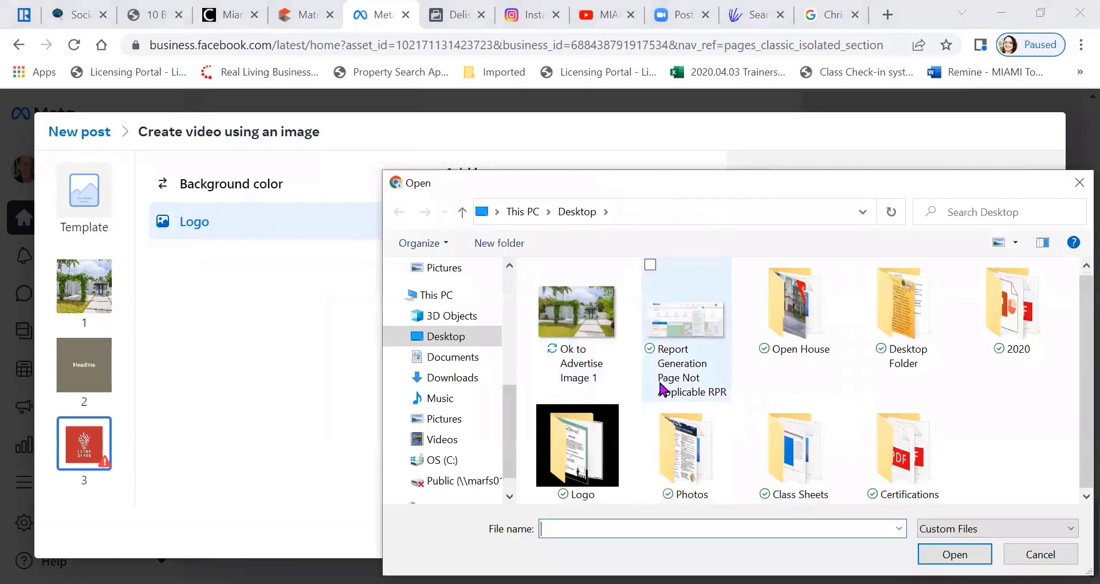
left_click(452, 322)
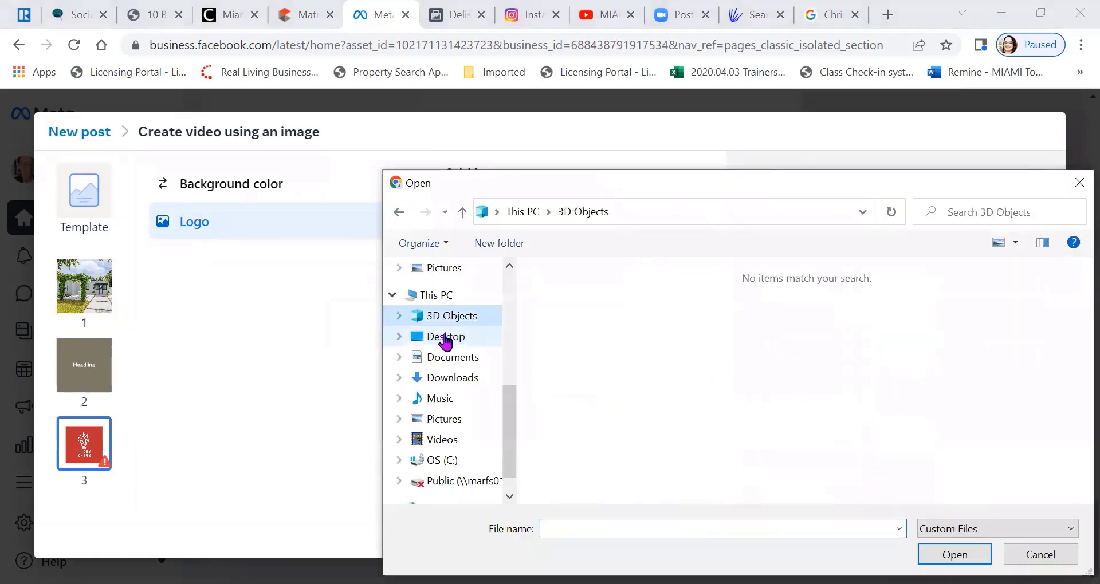
scroll(450, 344, "up", 2)
left_click(457, 357)
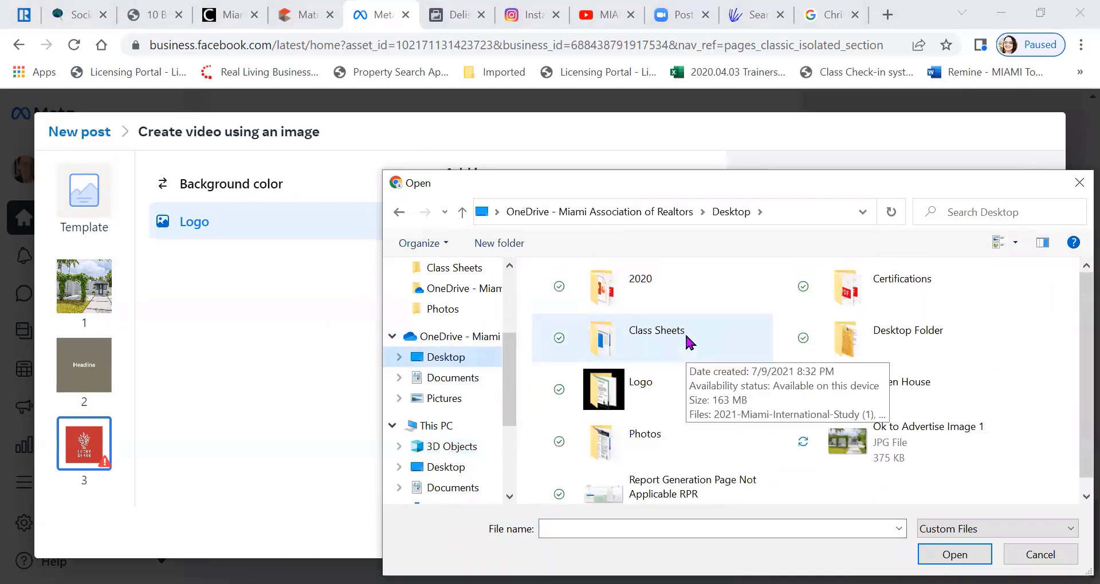
left_click(658, 395)
double_click(654, 386)
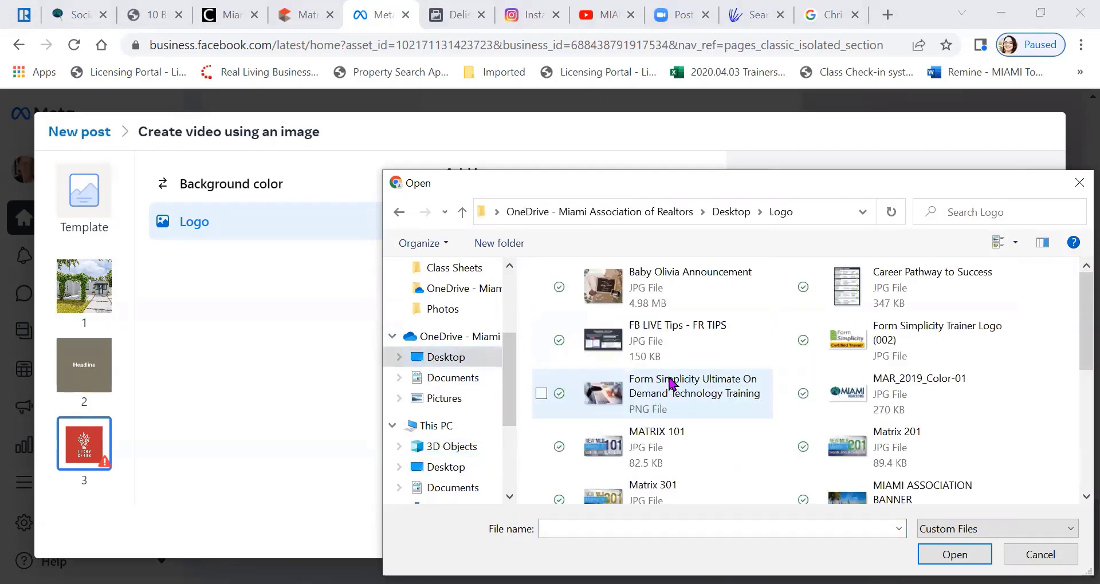
- Upload MAR_2019_Color-01 and apply it as the logo of the third scene
scroll(680, 325, "down", 3)
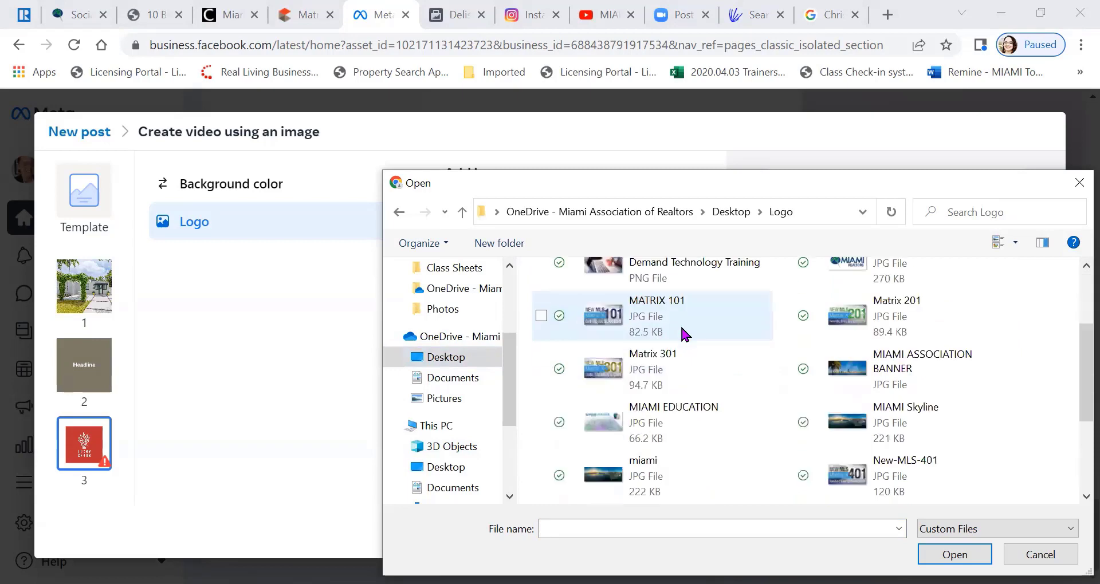
scroll(679, 324, "down", 1)
scroll(679, 324, "up", 3)
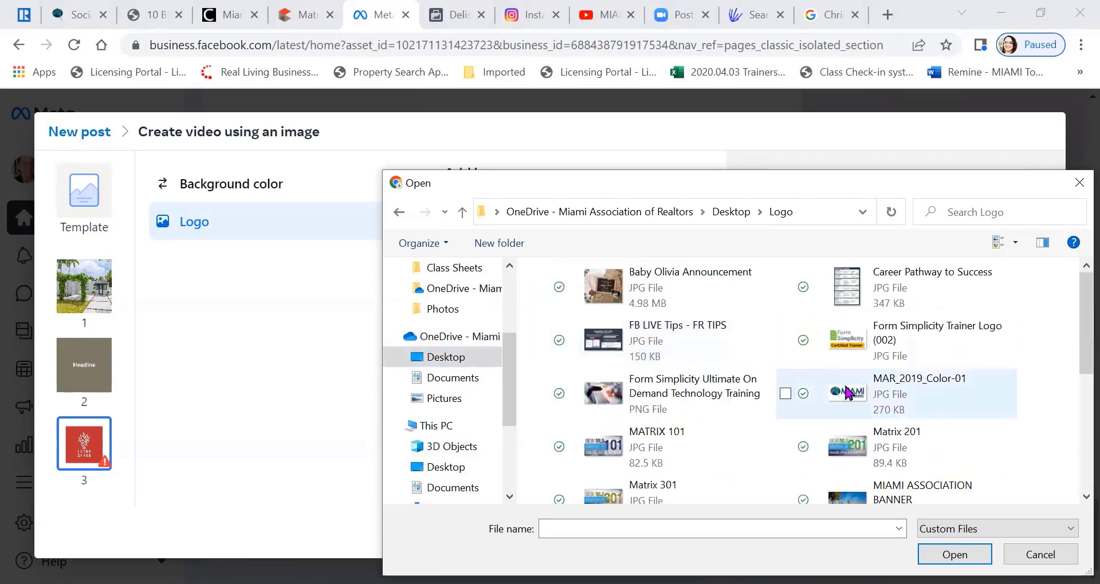
left_click(905, 394)
key("Return")
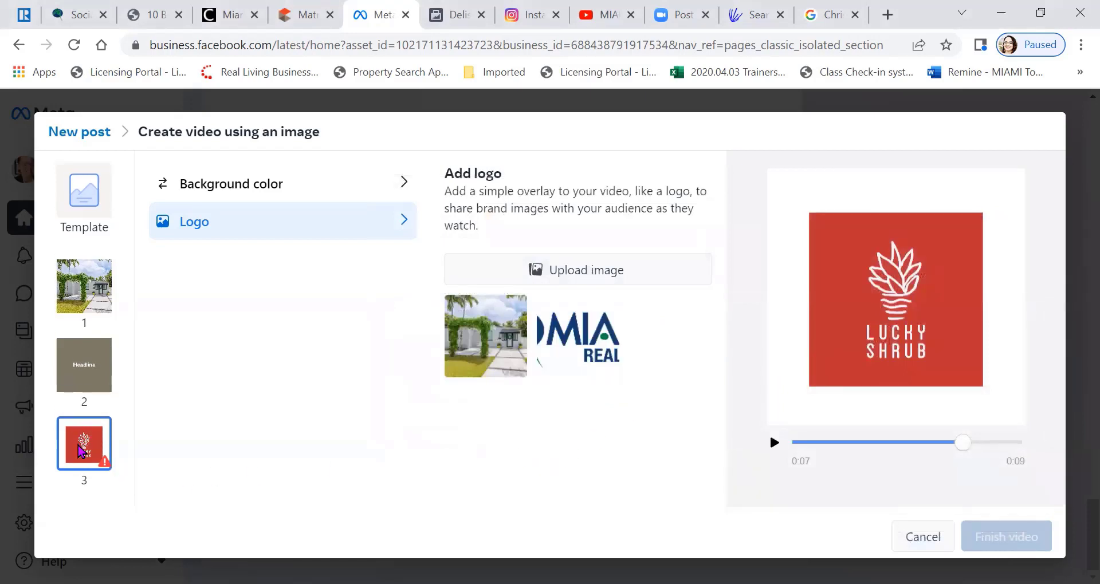
left_click(598, 325)
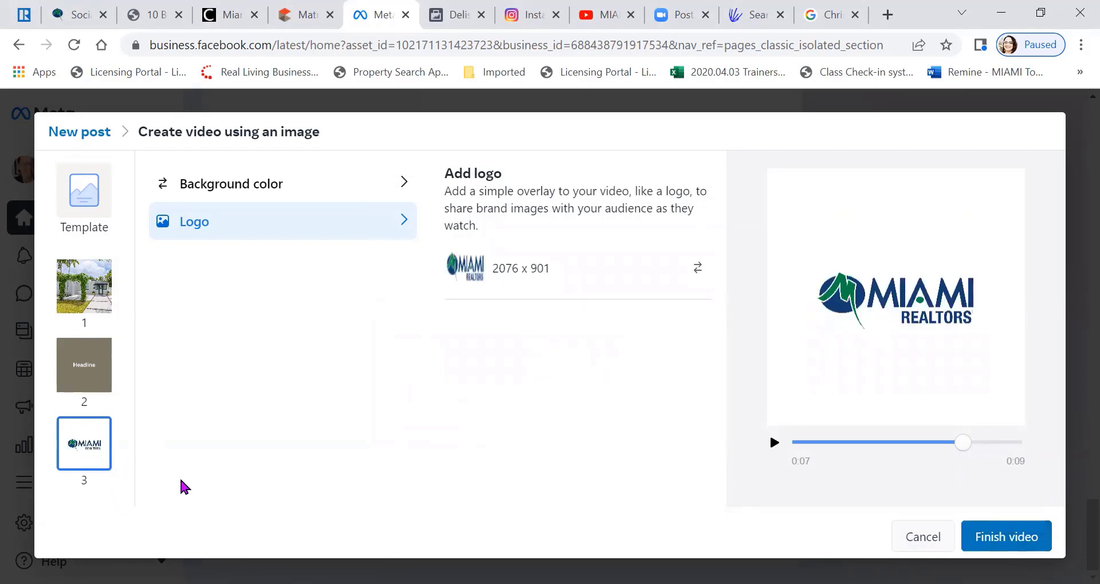
- Set the second scene's text overlay to HAZELTON PARK, copied from the subdivision field of the Matrix MLS listing
left_click(94, 379)
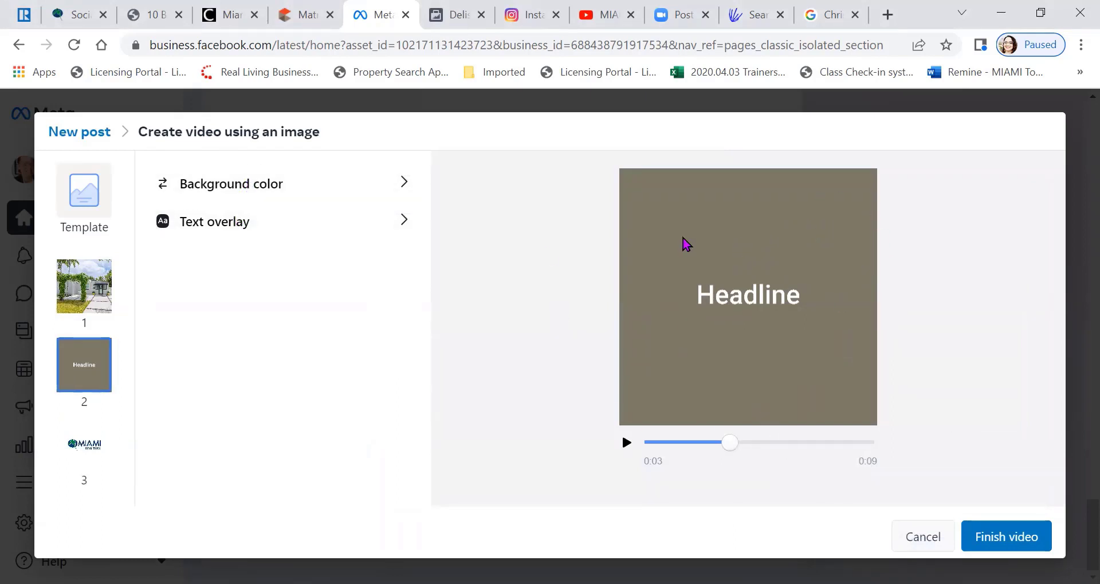
left_click(205, 224)
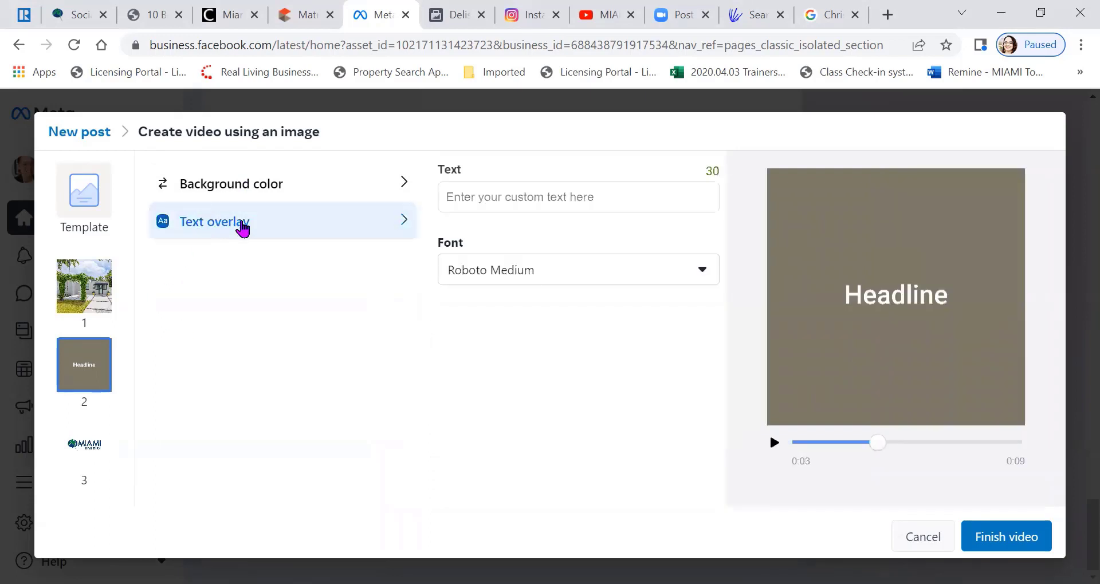
left_click(513, 191)
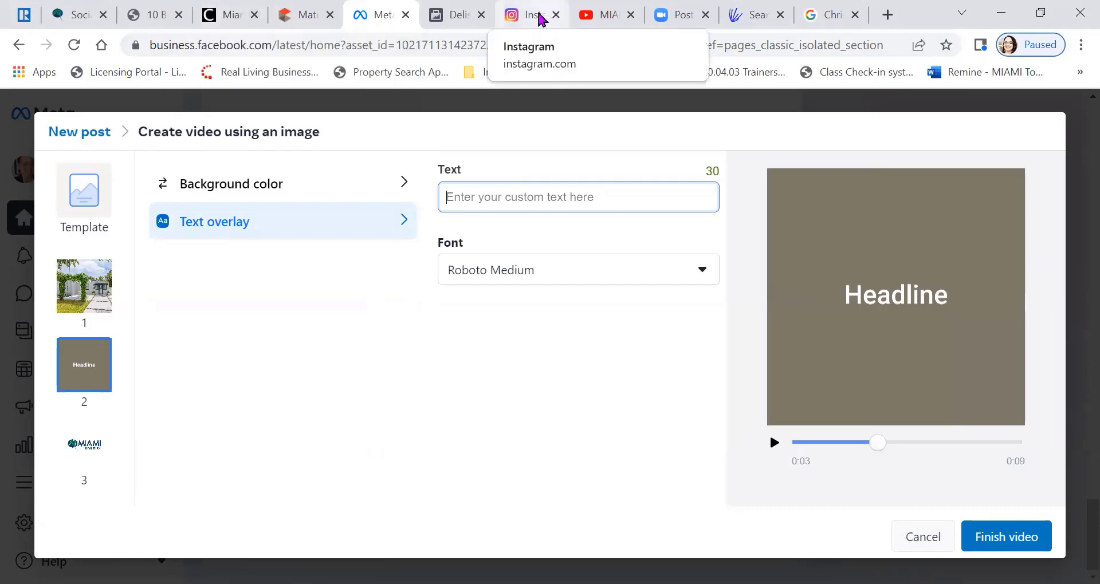
left_click(297, 16)
scroll(373, 223, "down", 5)
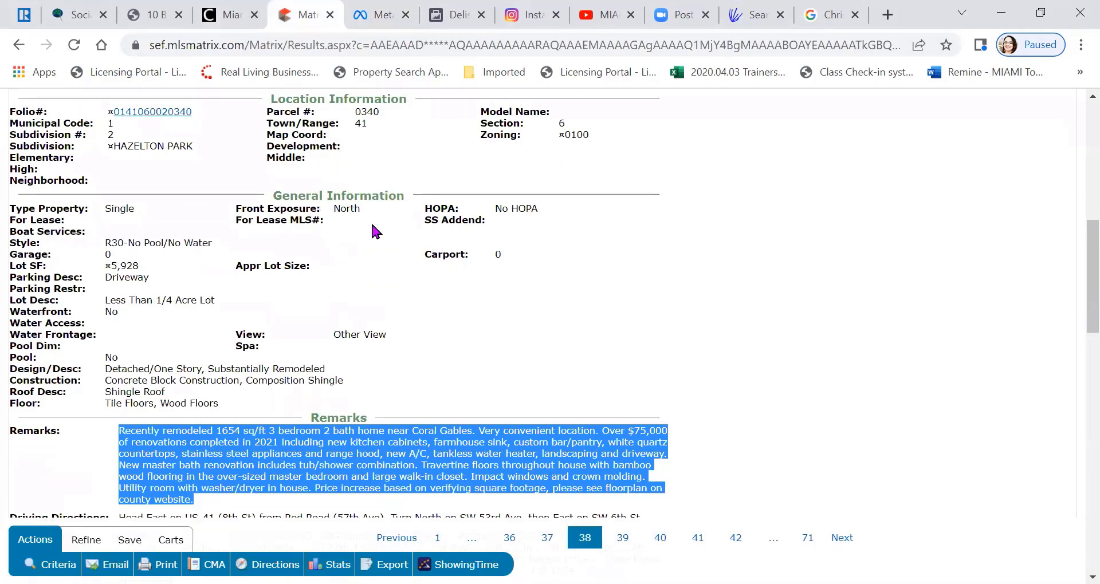
scroll(223, 272, "up", 1)
left_click_drag(209, 239, 123, 235)
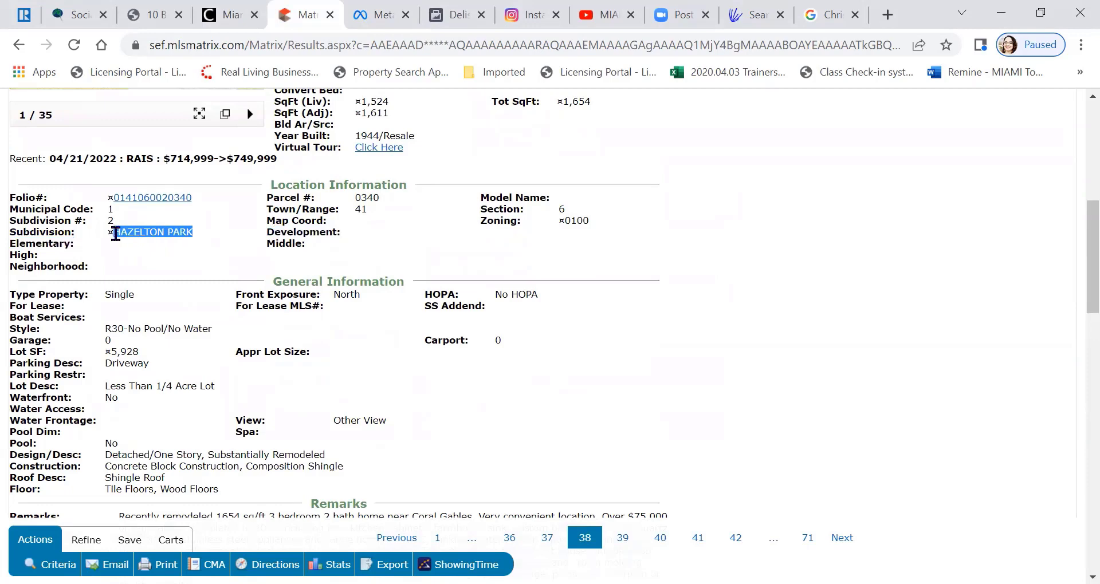
right_click(141, 229)
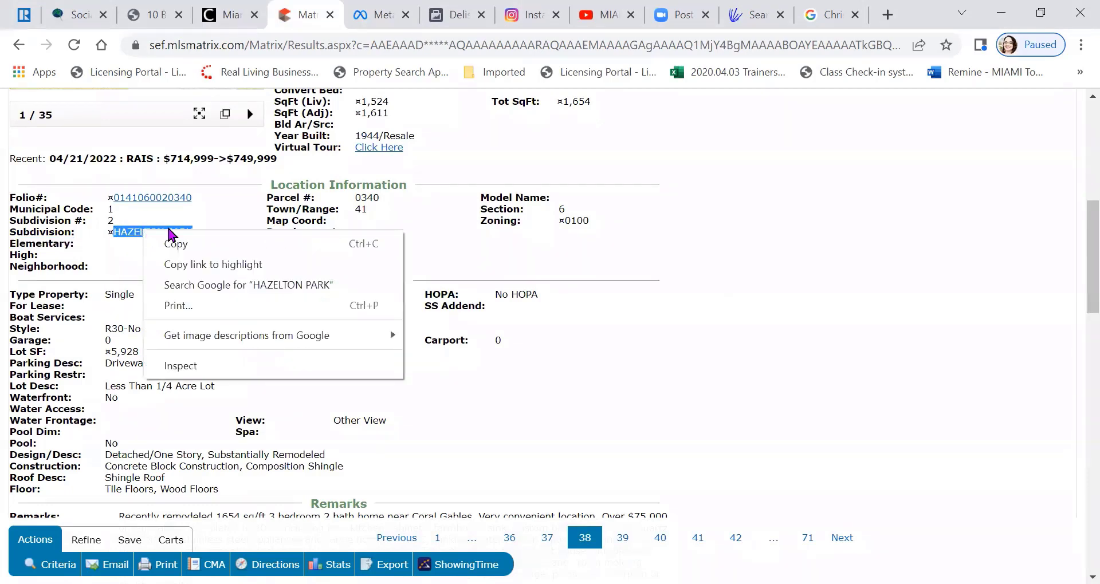
left_click(195, 243)
left_click(373, 16)
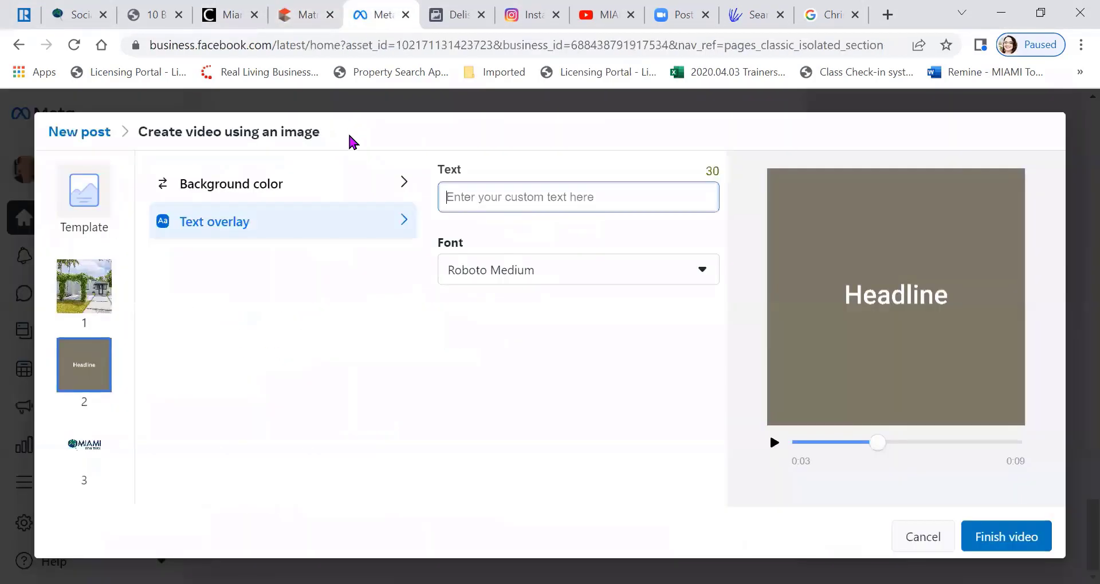
right_click(466, 194)
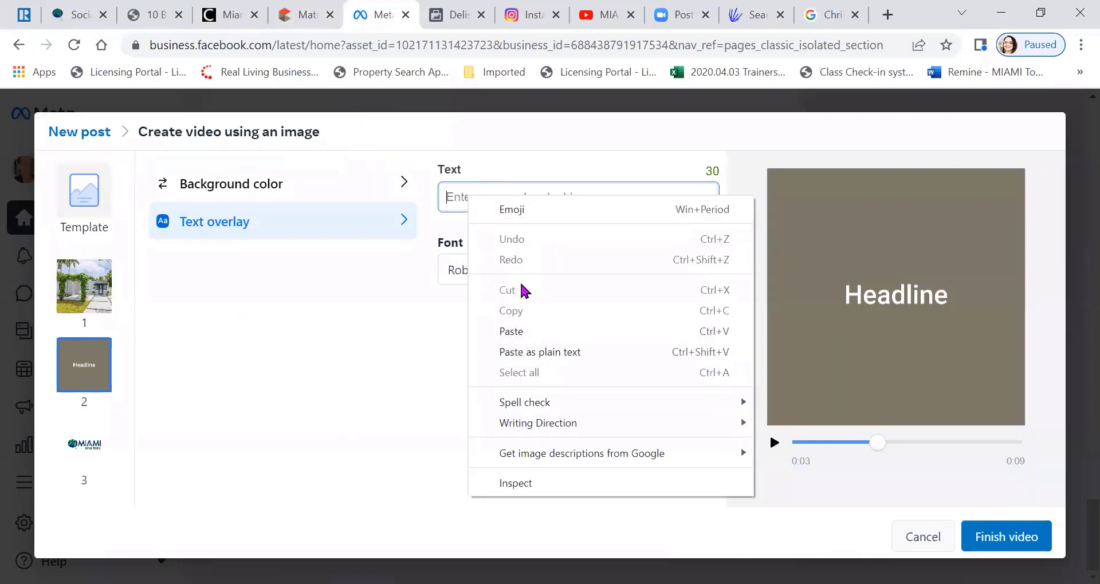
left_click(519, 333)
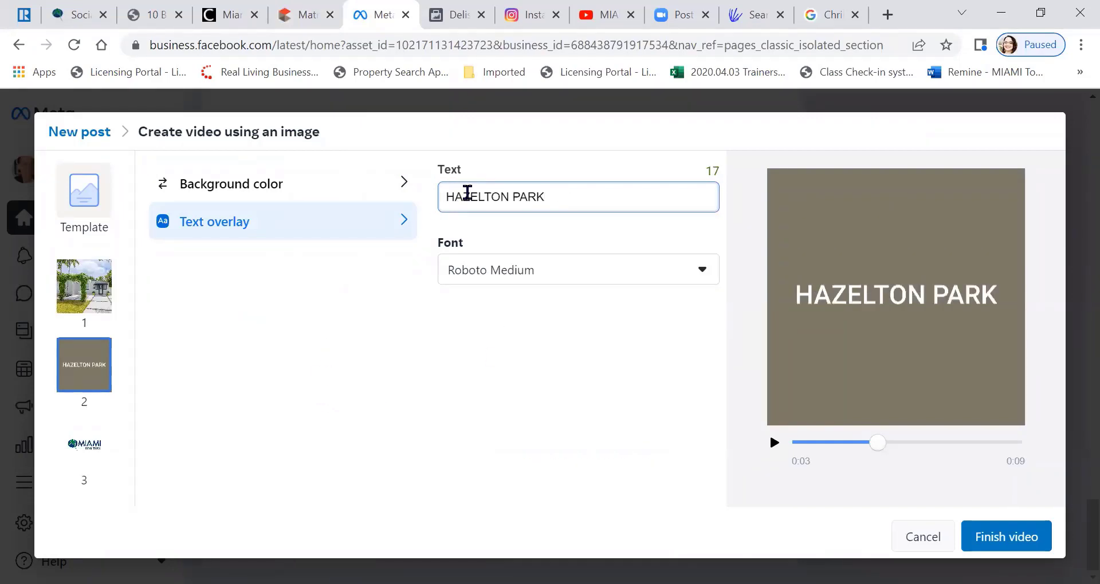
- Try to put "Available Home in" before HAZELTON PARK in the second scene's text overlay
type("Available")
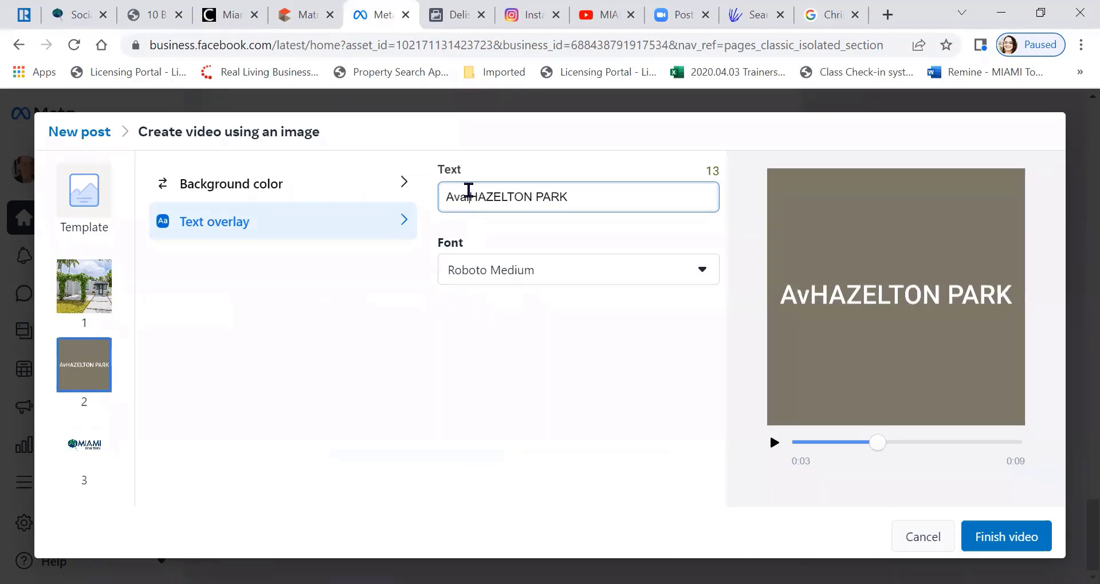
type(" Home ")
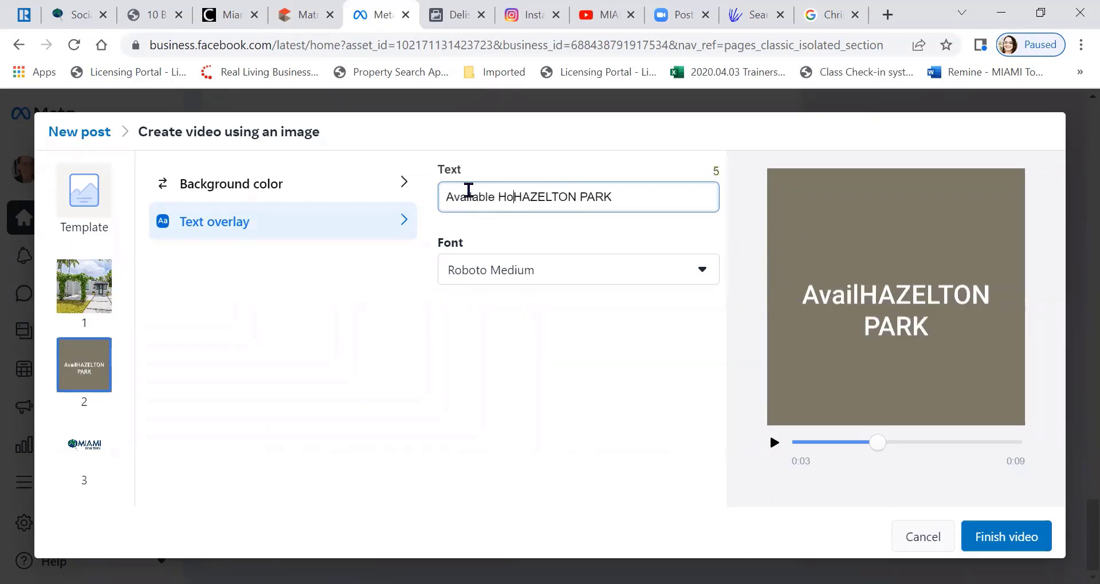
type("in")
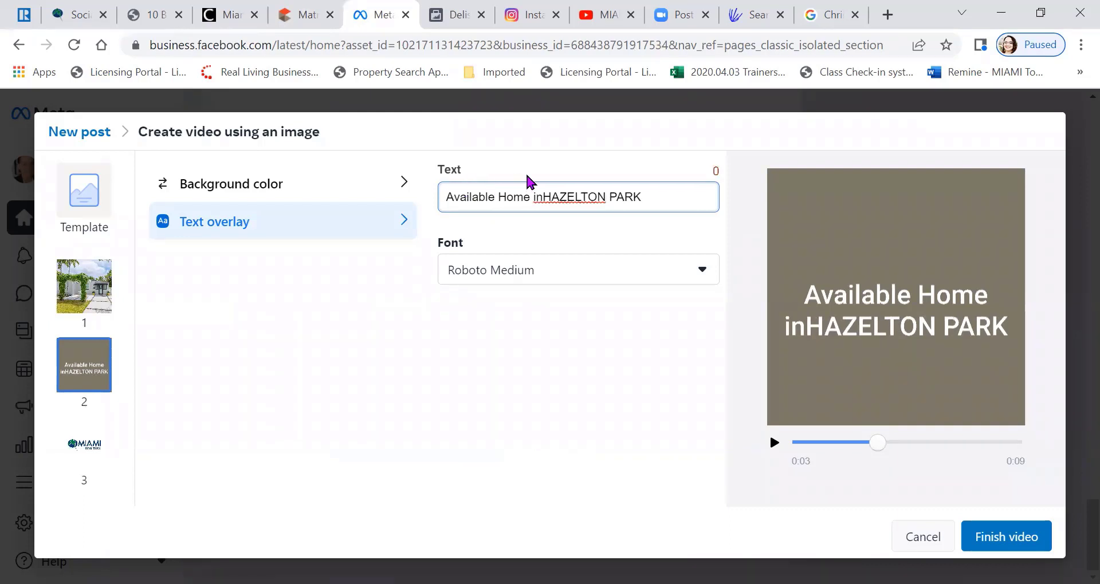
- Remove the added "Available Home in" wording from the text overlay, keeping only HAZELTON PARK
key("BackSpace")
key("BackSpace")
key("BackSpace")
key("BackSpace")
key("BackSpace")
key("BackSpace")
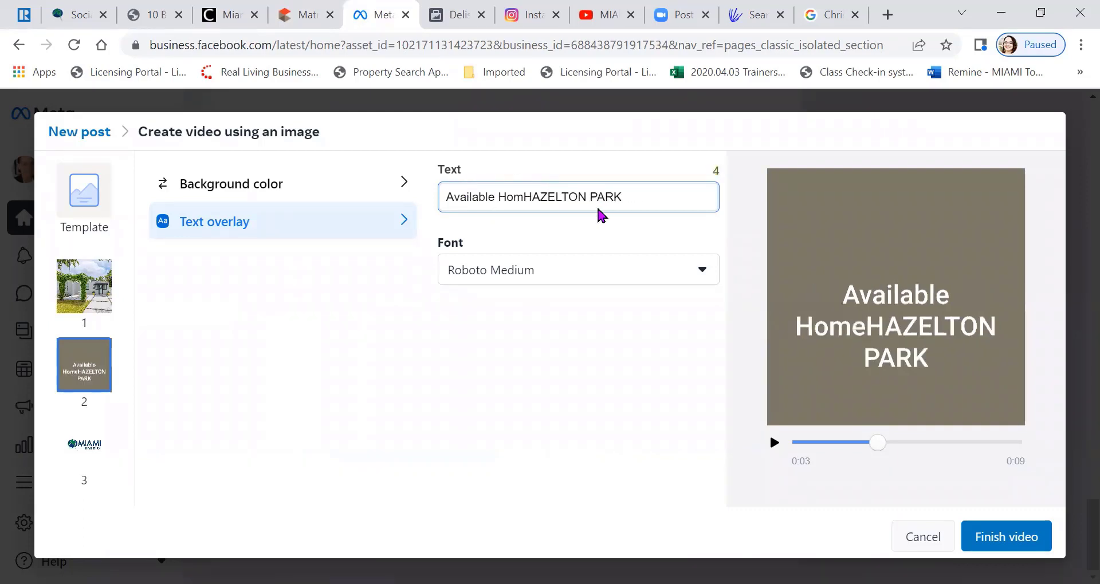
key("BackSpace")
key("BackSpace")
key("BackSpace")
key("BackSpace")
key("BackSpace")
key("BackSpace")
key("BackSpace")
key("BackSpace")
key("BackSpace")
key("BackSpace")
key("BackSpace")
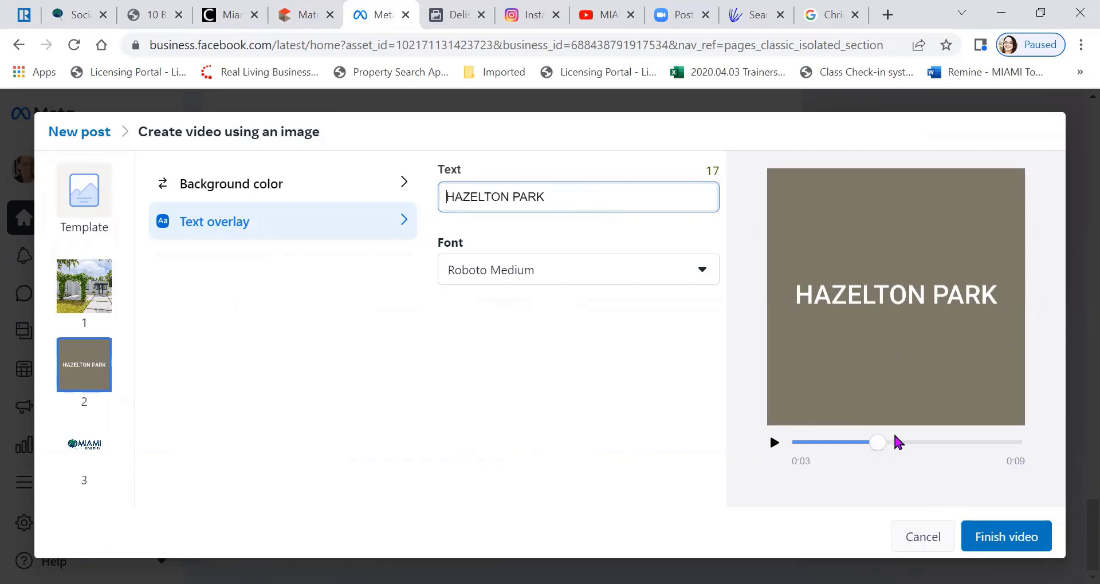
- Play the video preview from the beginning, then finish the video and add it to the post
left_click_drag(877, 444, 761, 446)
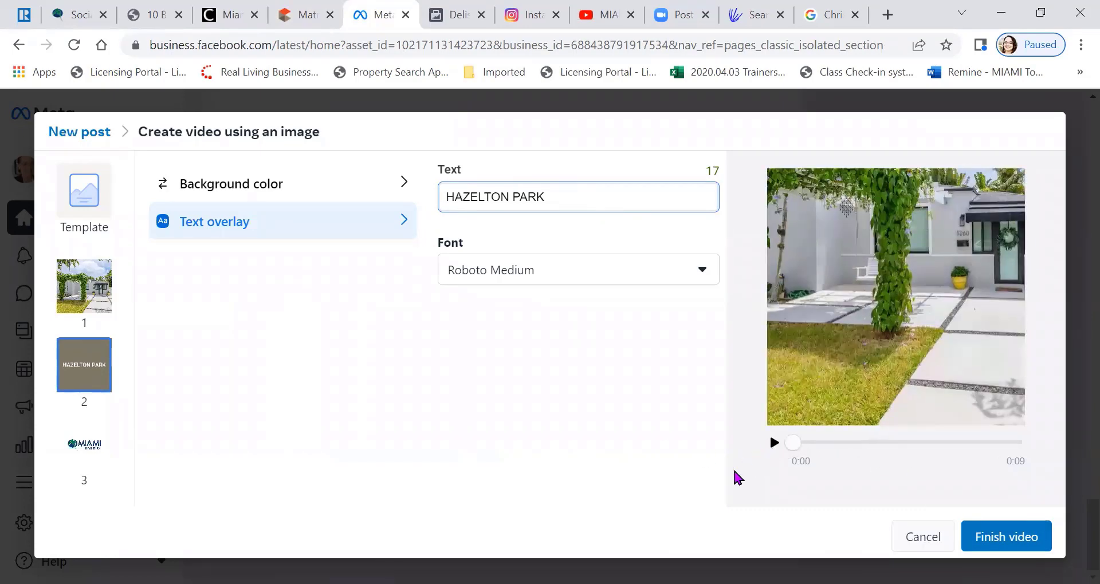
left_click(771, 444)
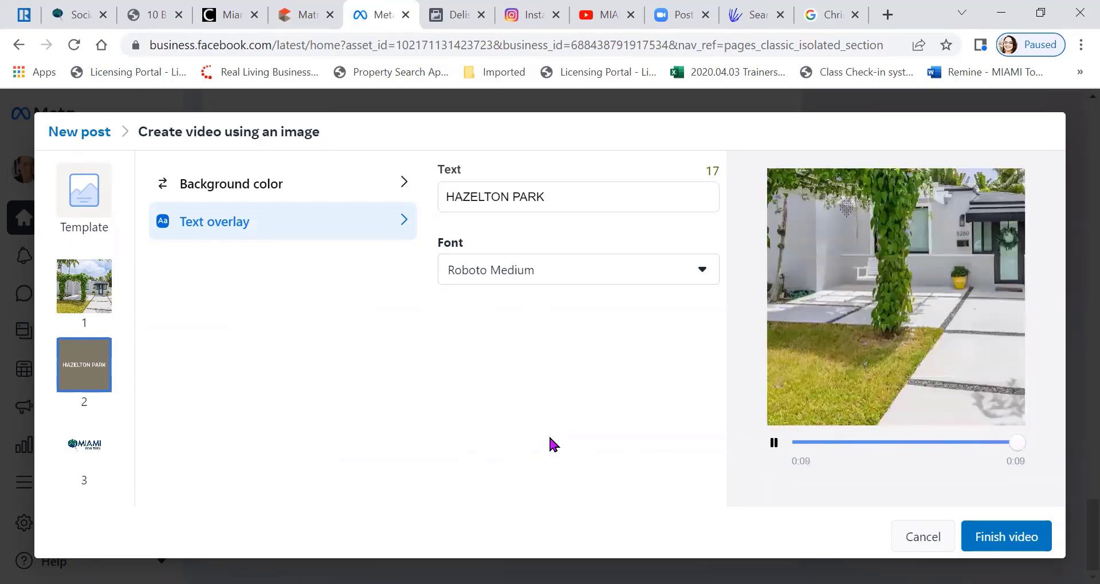
left_click(1004, 537)
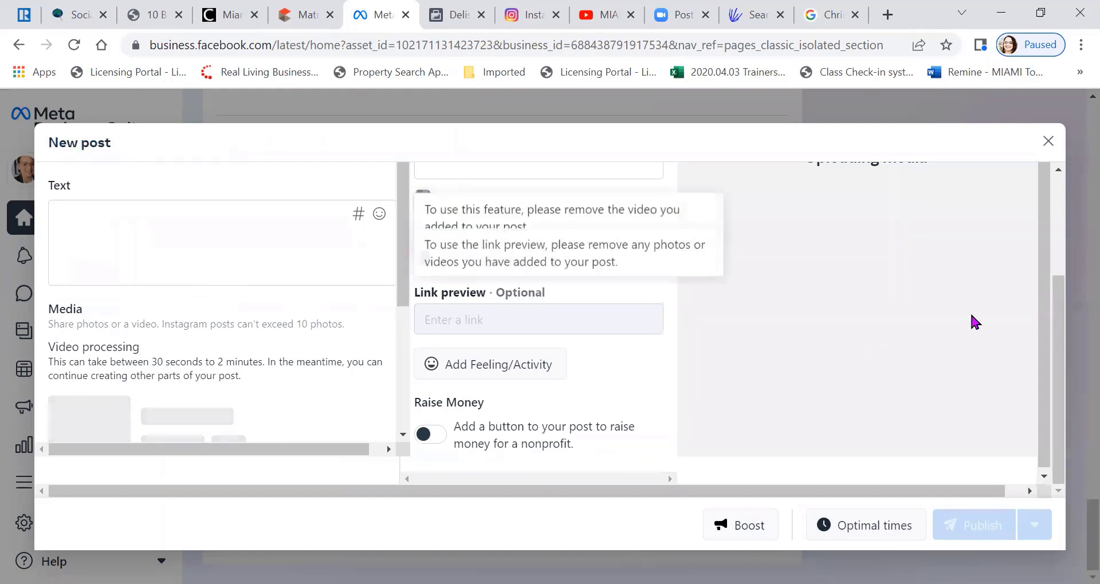
- Also select the Instagram account and enter the post text "Learn to advertise properties on Facebook and Instagram by taking our Social Media Series"
left_click_drag(1062, 304, 1059, 209)
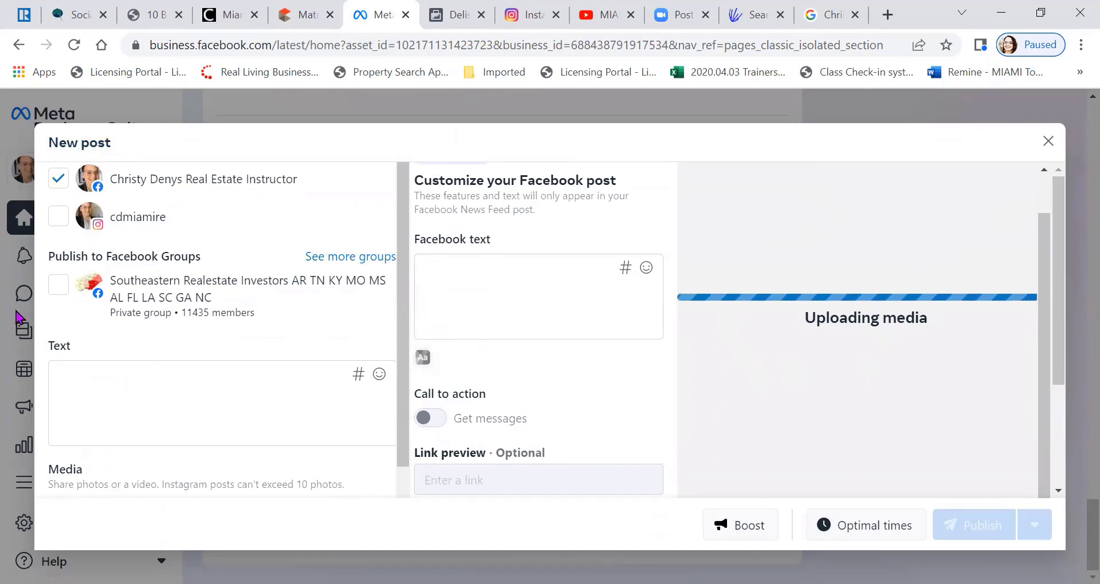
left_click(58, 216)
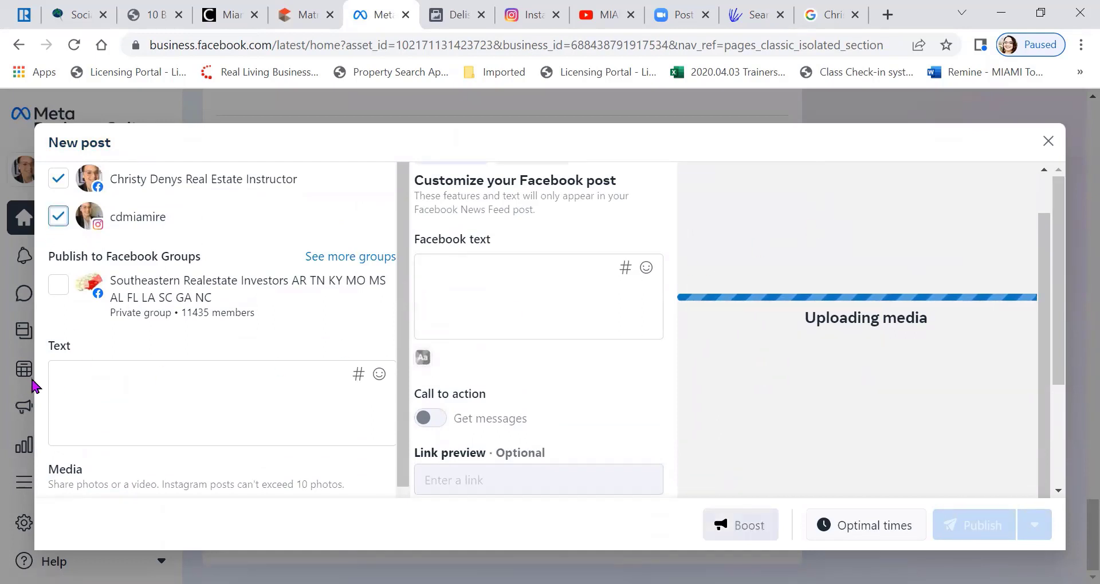
left_click(112, 375)
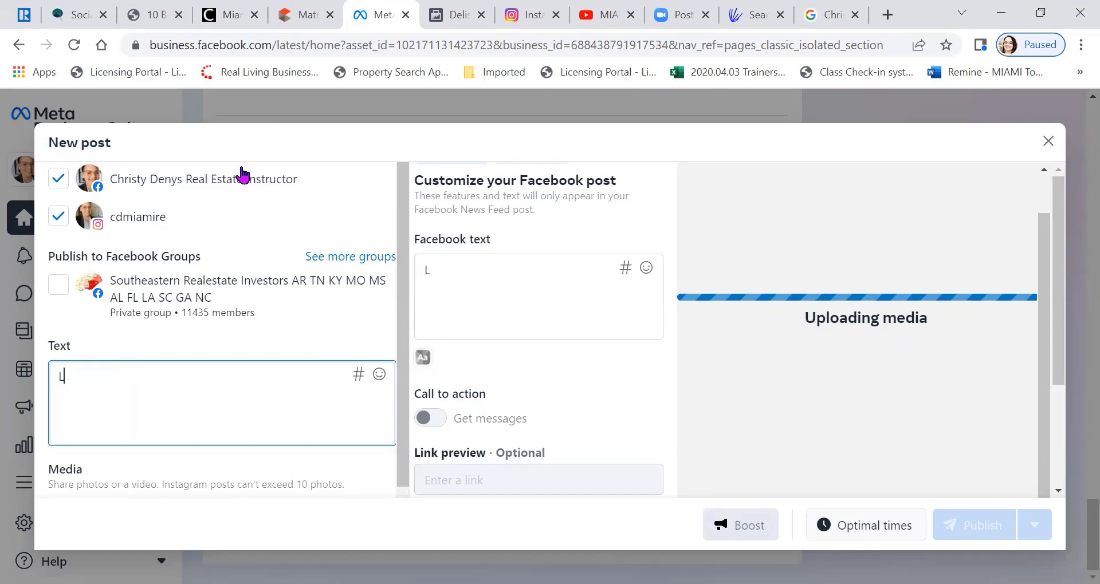
type("Learn to advertise properties o")
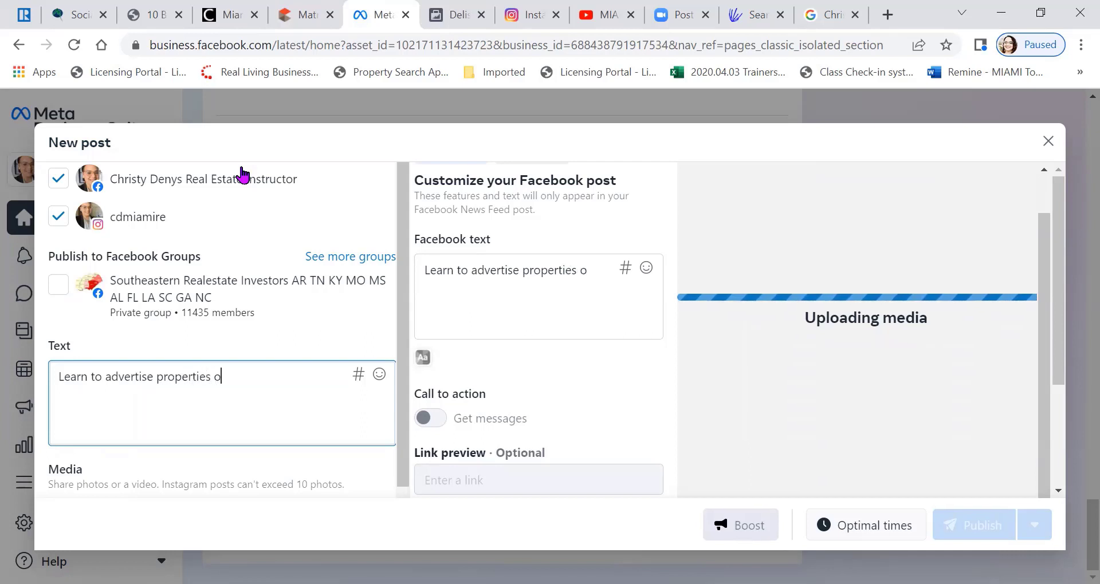
type("n Facebook and Instag")
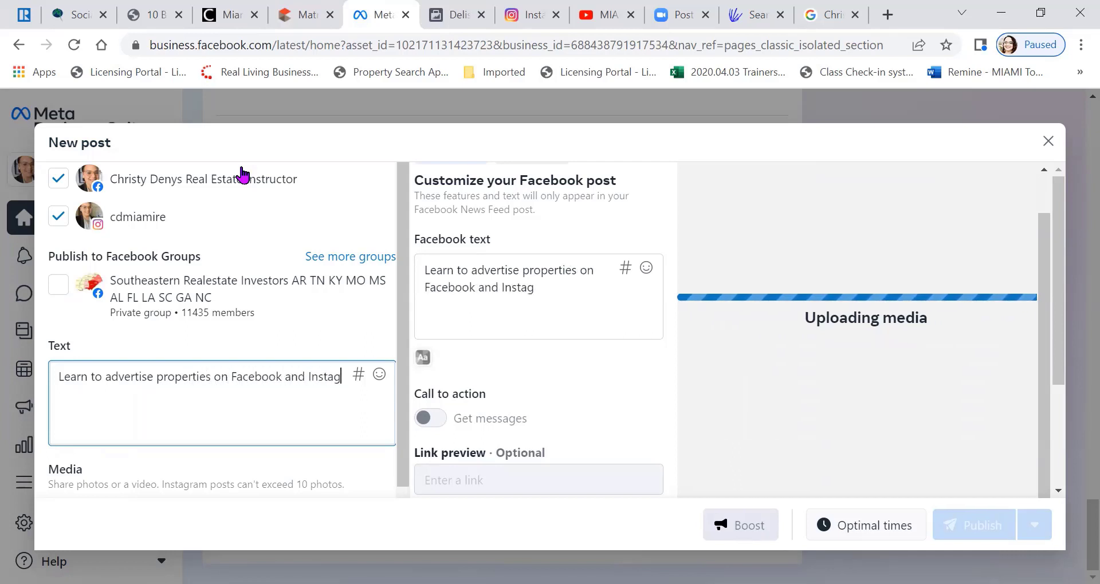
type("ram by")
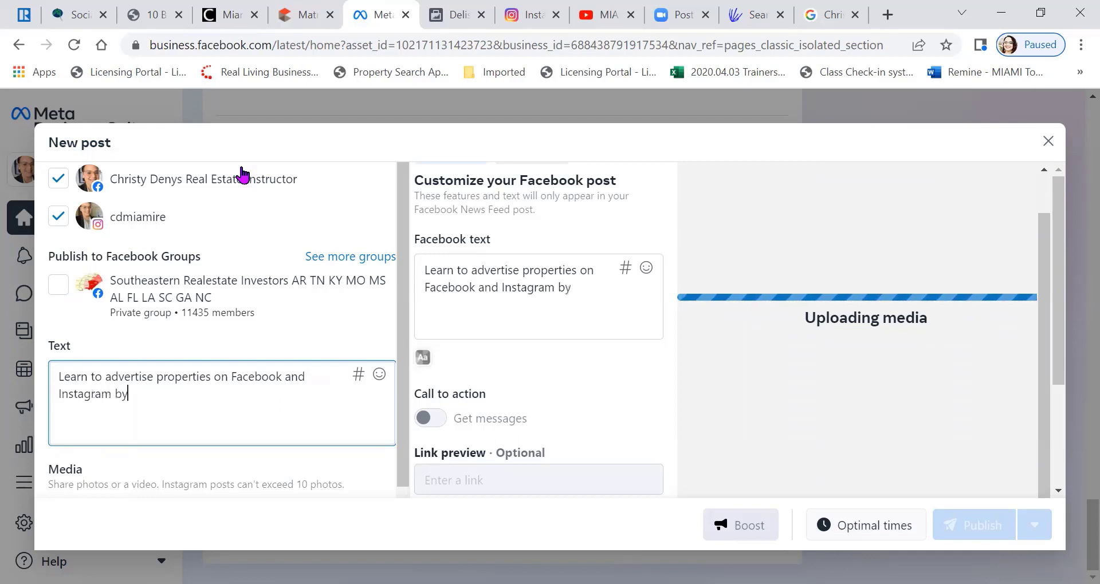
type(" taking our")
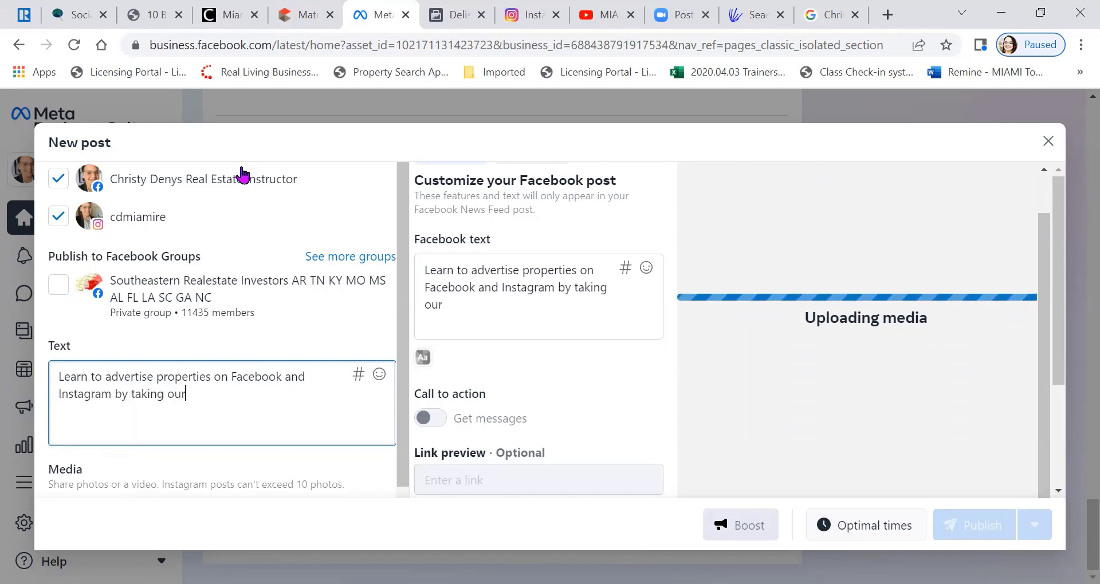
type("Me")
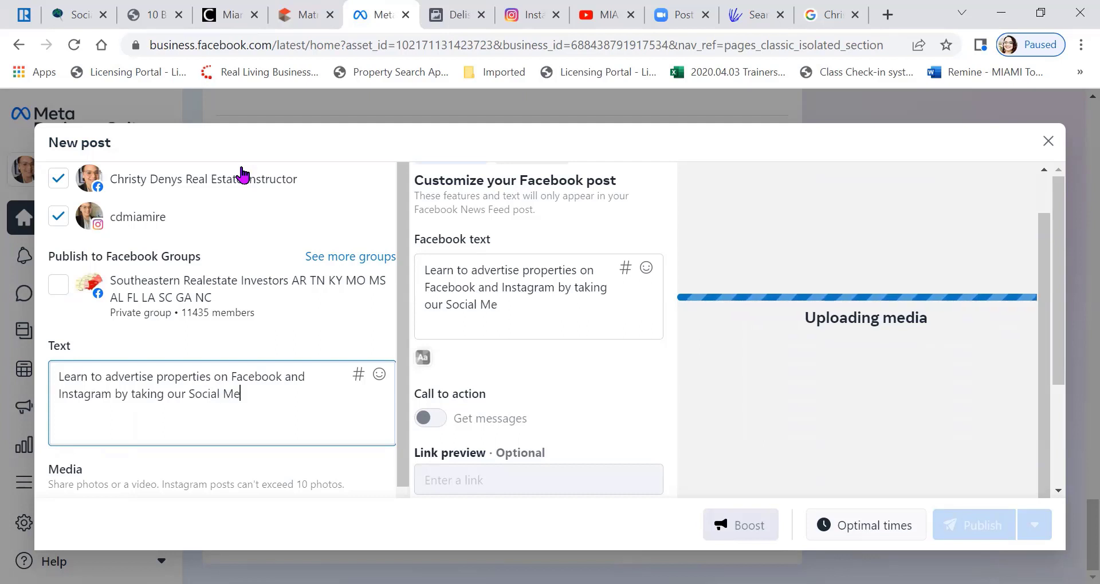
type("dia Series ")
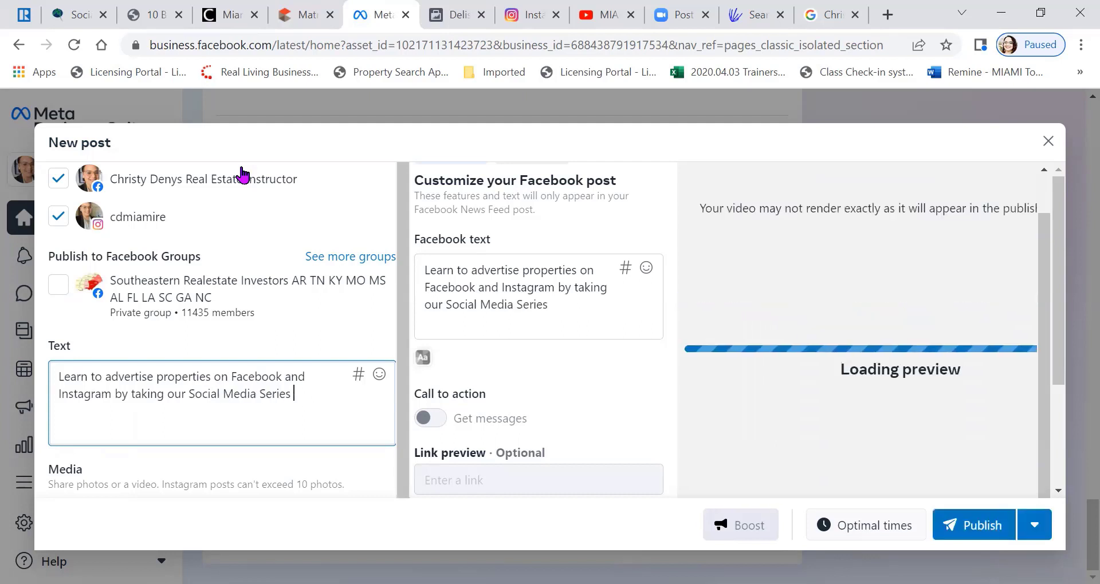
- Continue the post text after "Social Media Series" with "launching again on Monday, May 2nd, 2022"
type("begining ne")
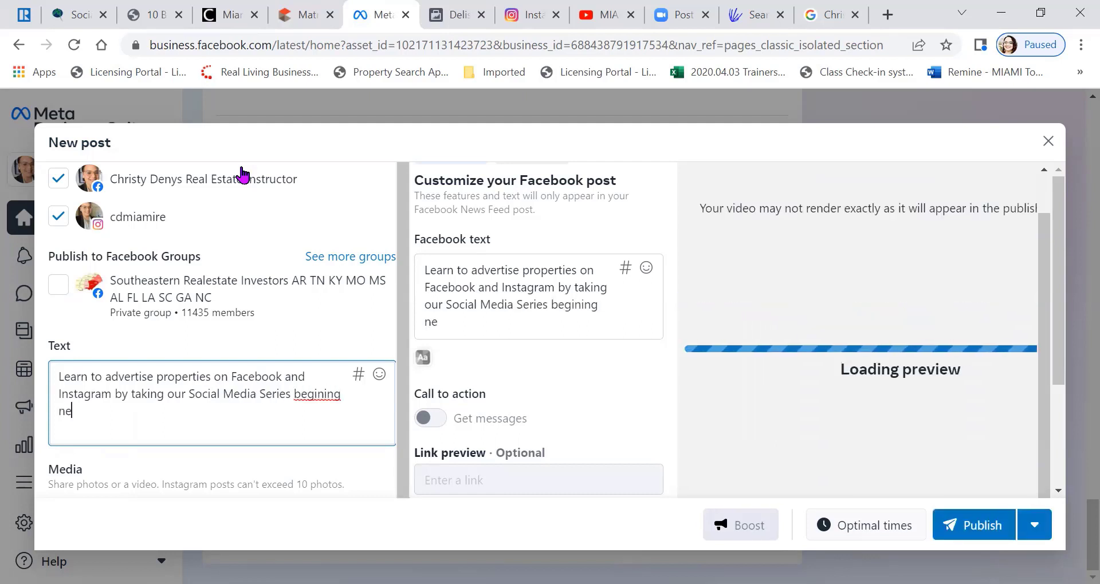
type("w o")
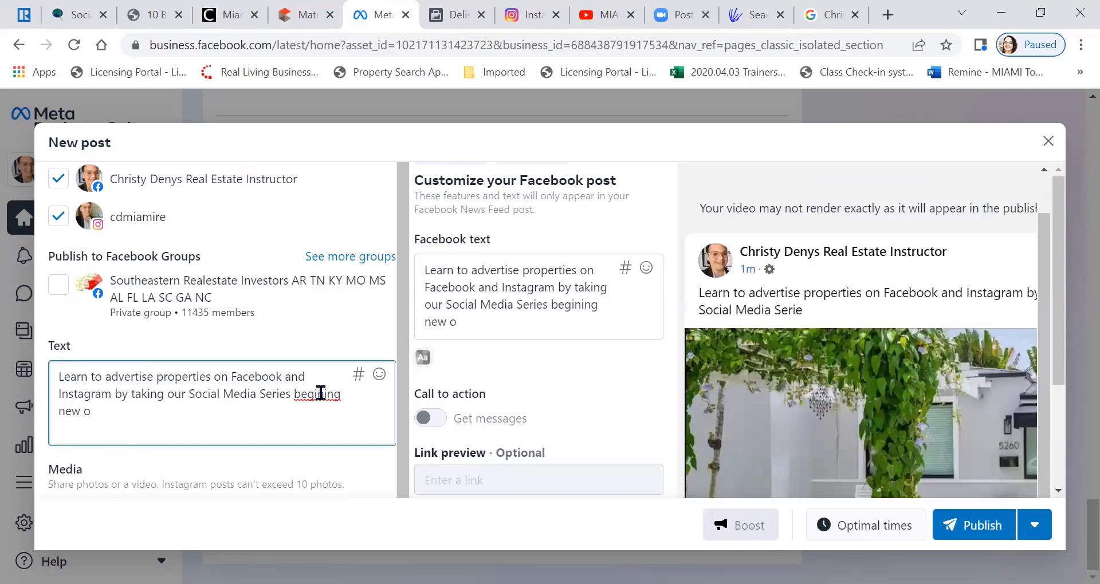
left_click_drag(343, 390, 296, 392)
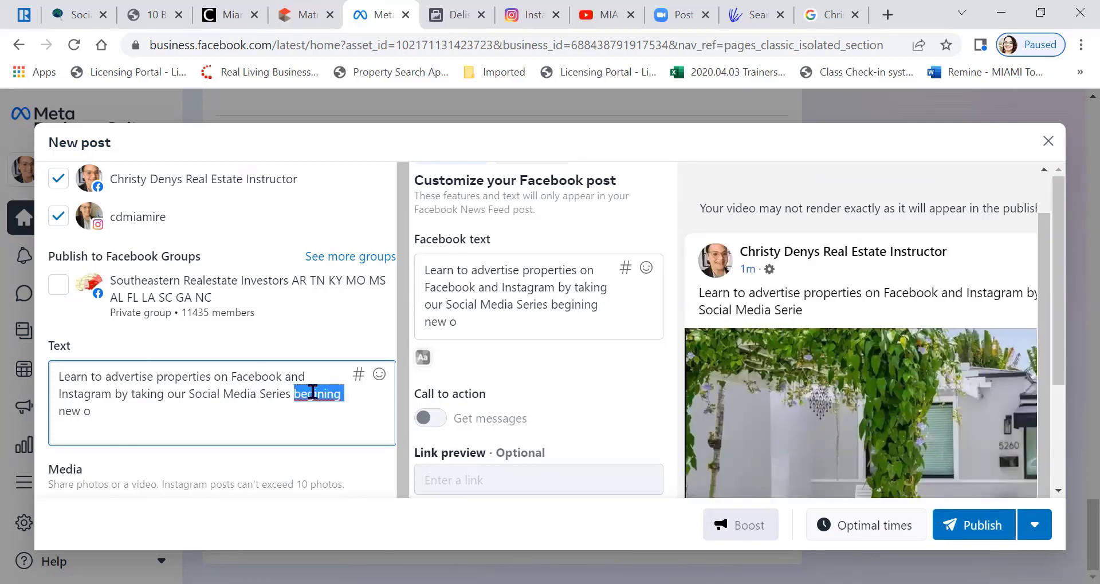
type("launch")
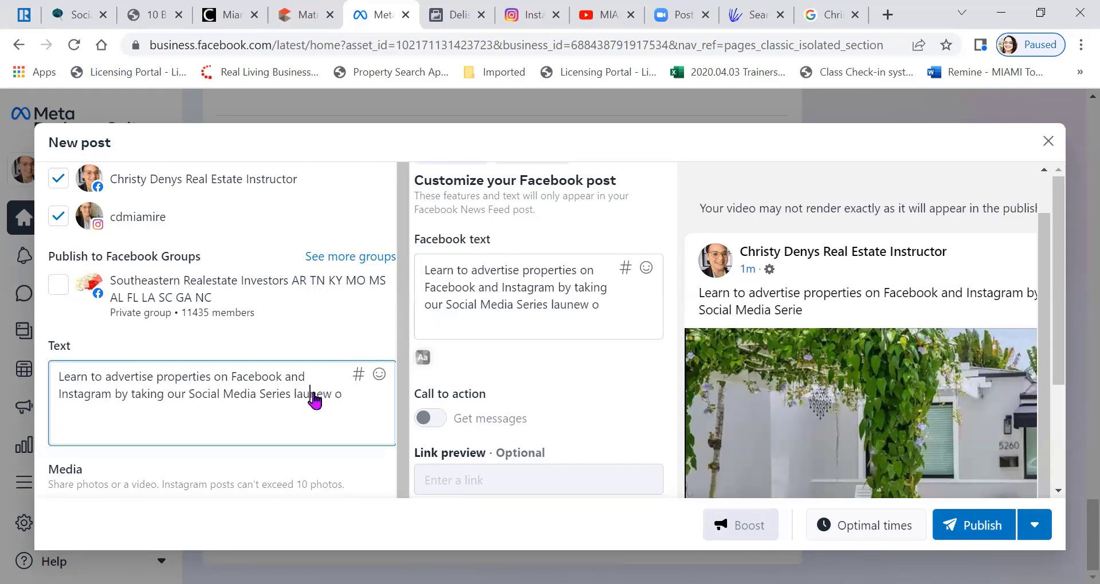
type("ing again on Mo")
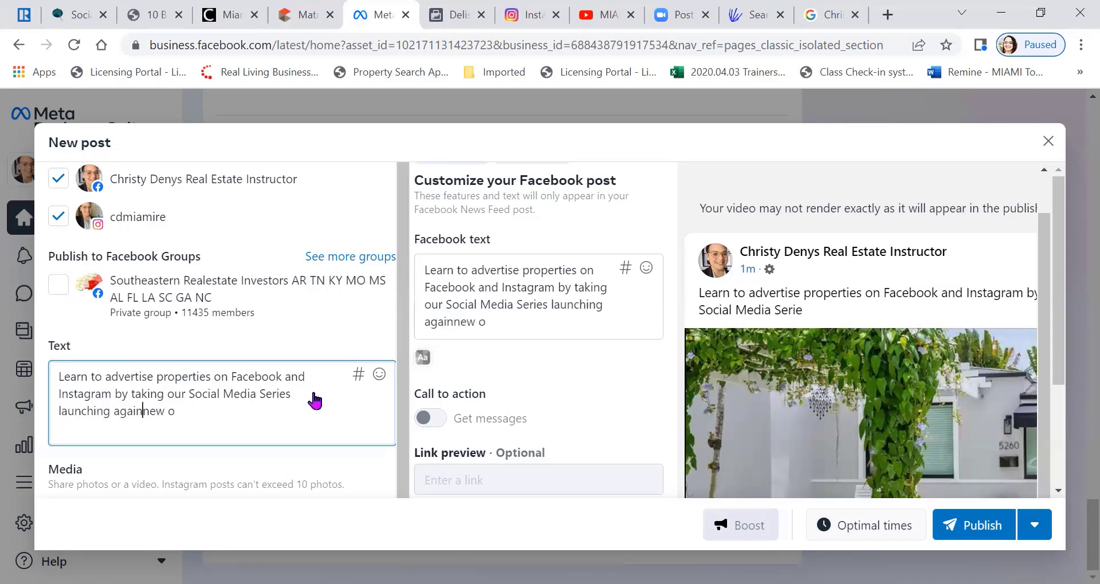
type("nday, ")
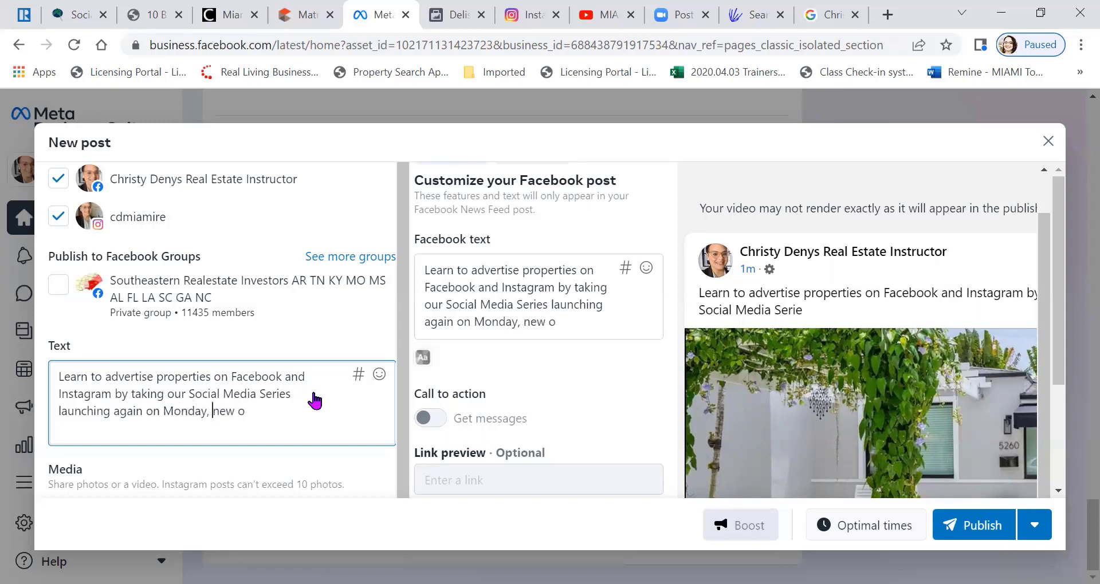
type("May 2nd,")
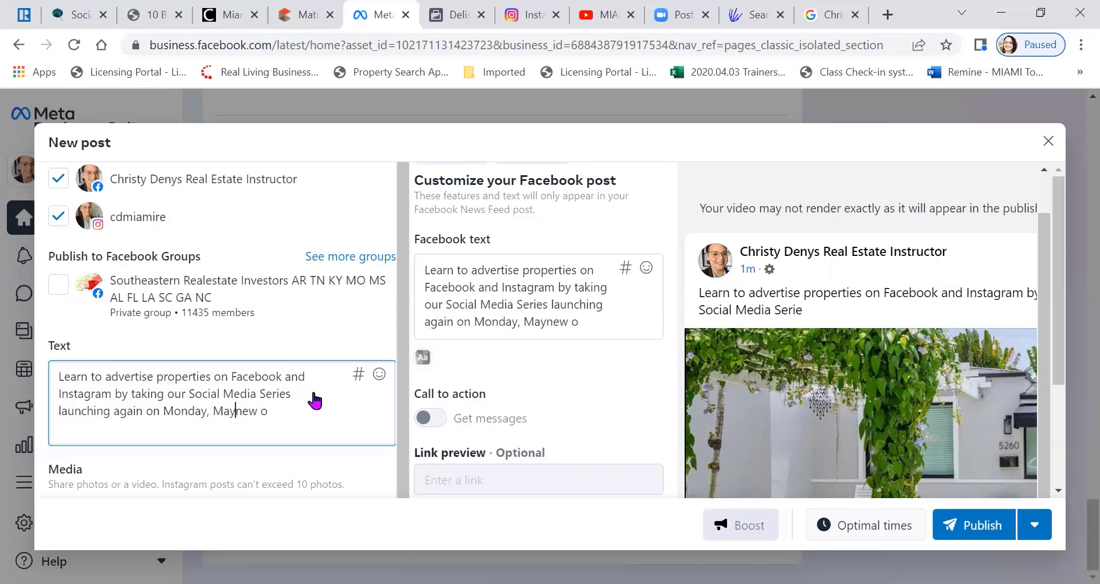
type(" 2022")
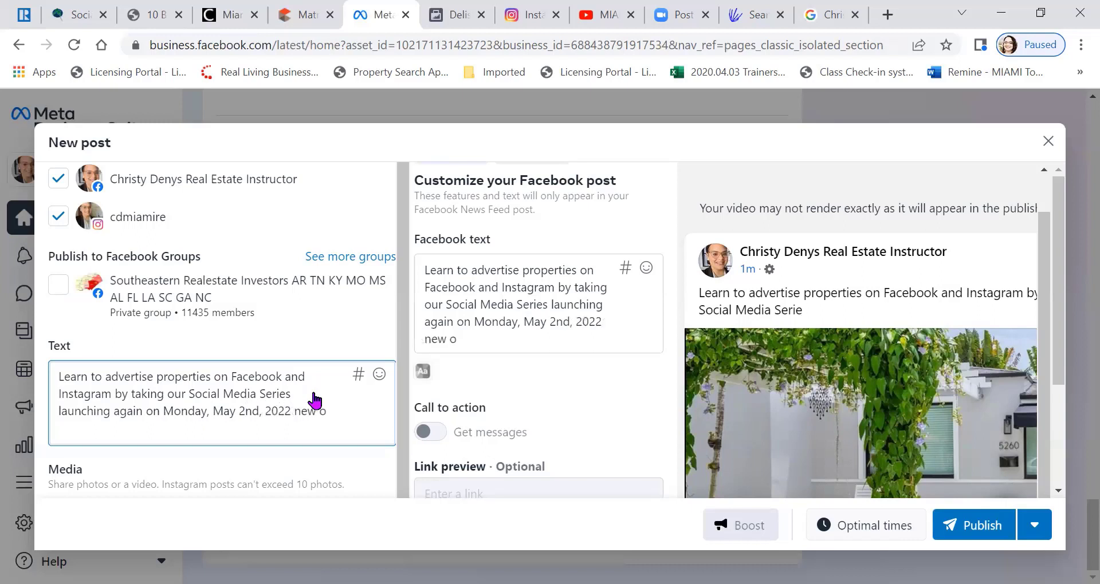
- Delete the leftover "new o" fragment so the post text ends with the year 2022
left_click(95, 434)
key("BackSpace")
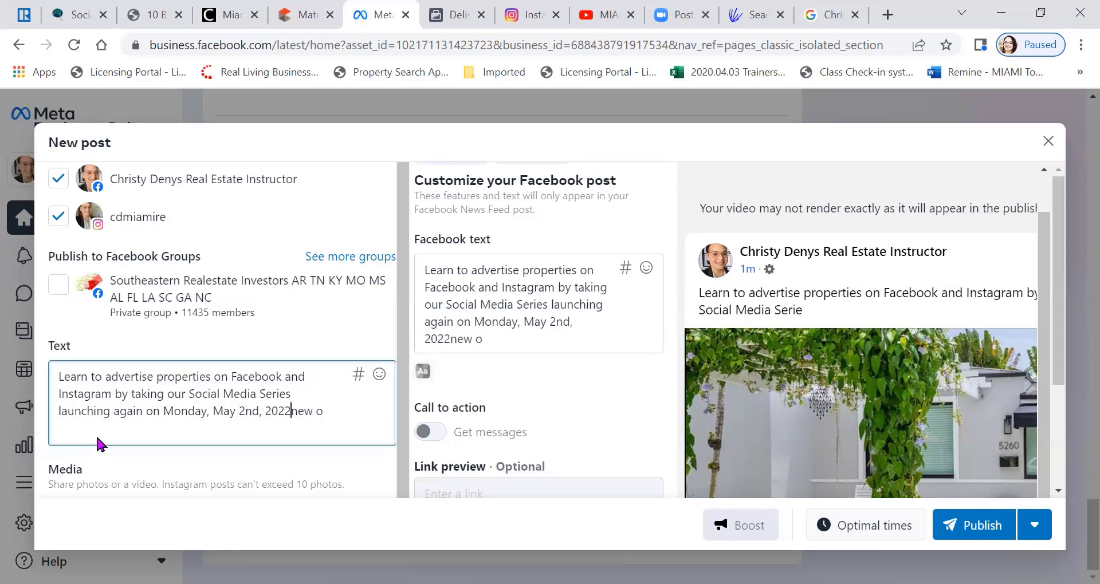
key("BackSpace")
key("BackSpace")
key("BackSpace")
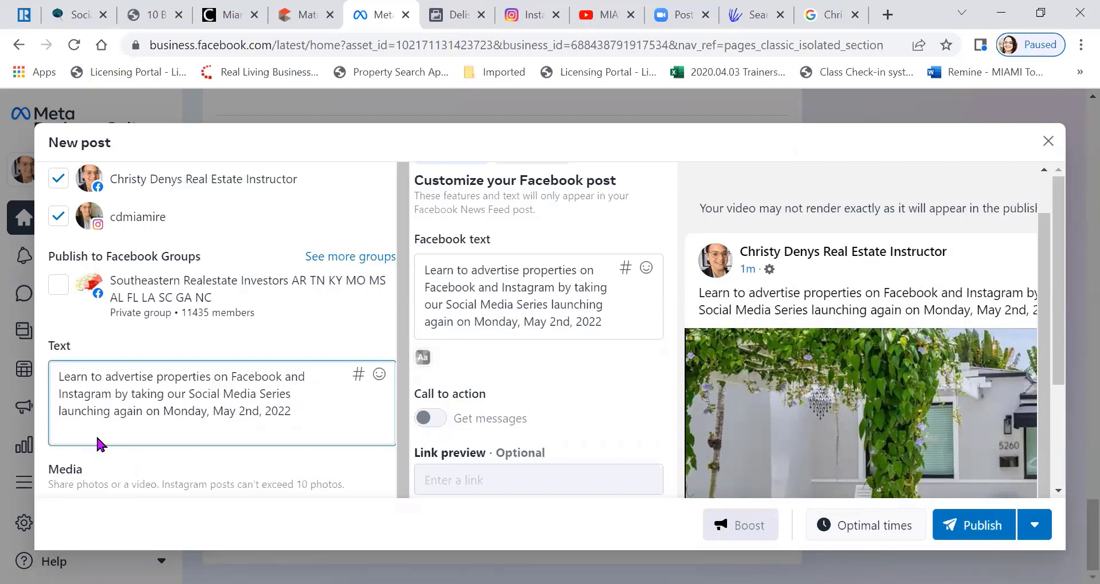
scroll(98, 438, "down", 2)
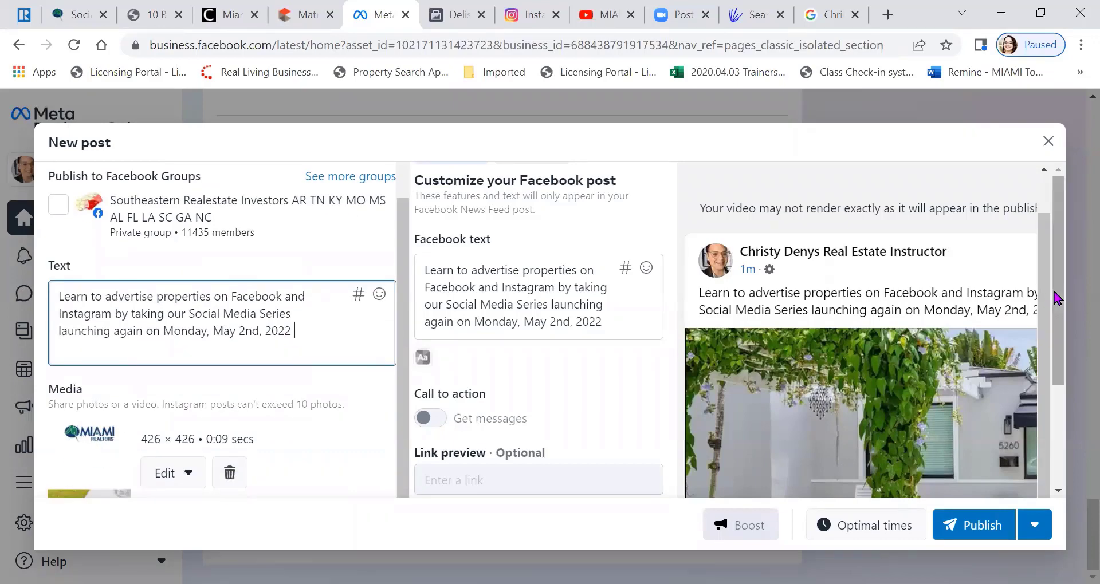
left_click_drag(1060, 301, 1063, 437)
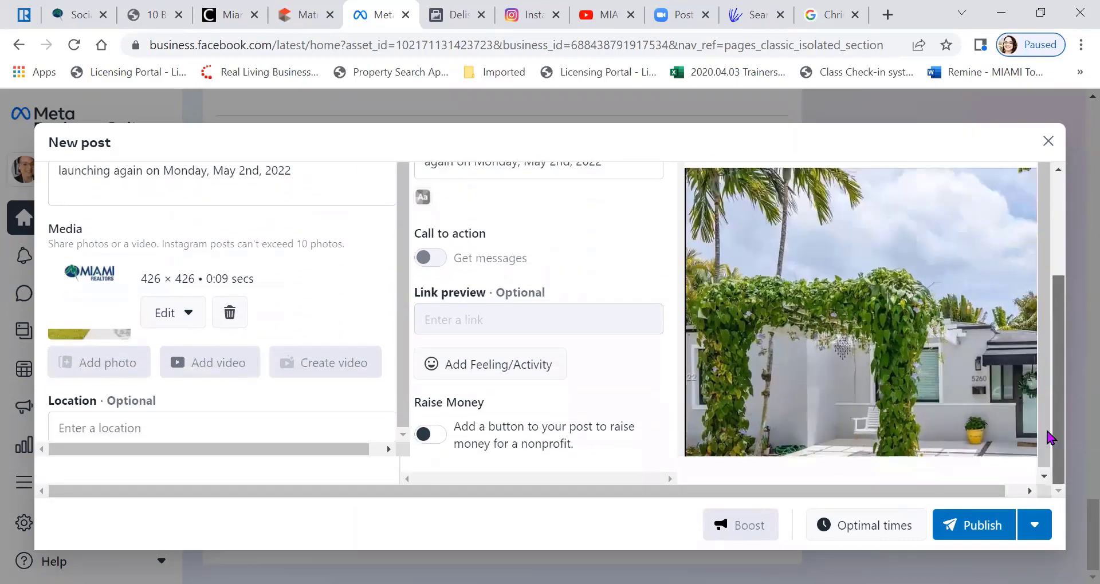
left_click(229, 425)
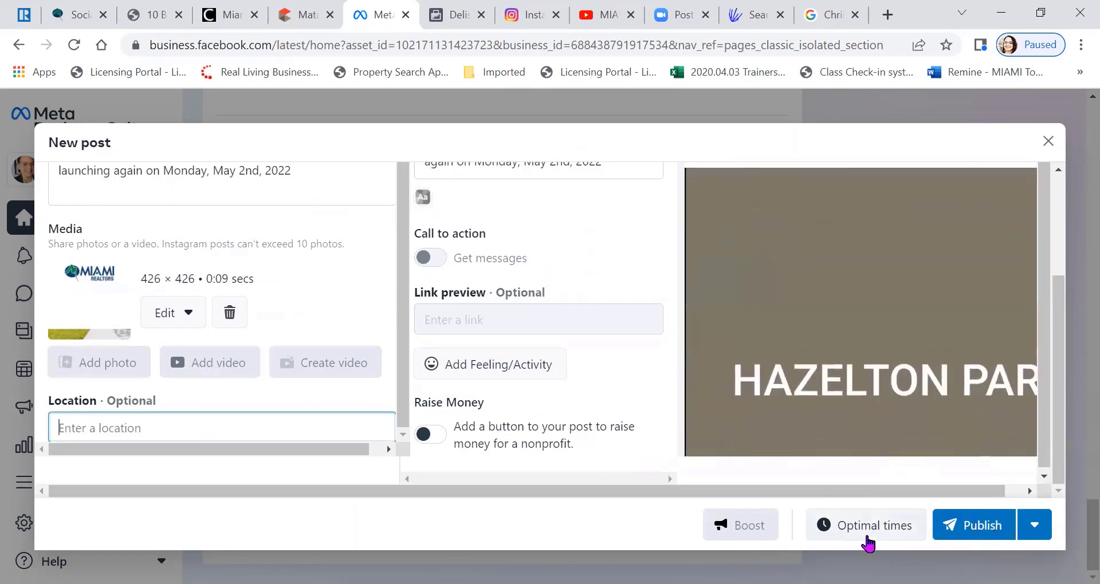
left_click(980, 526)
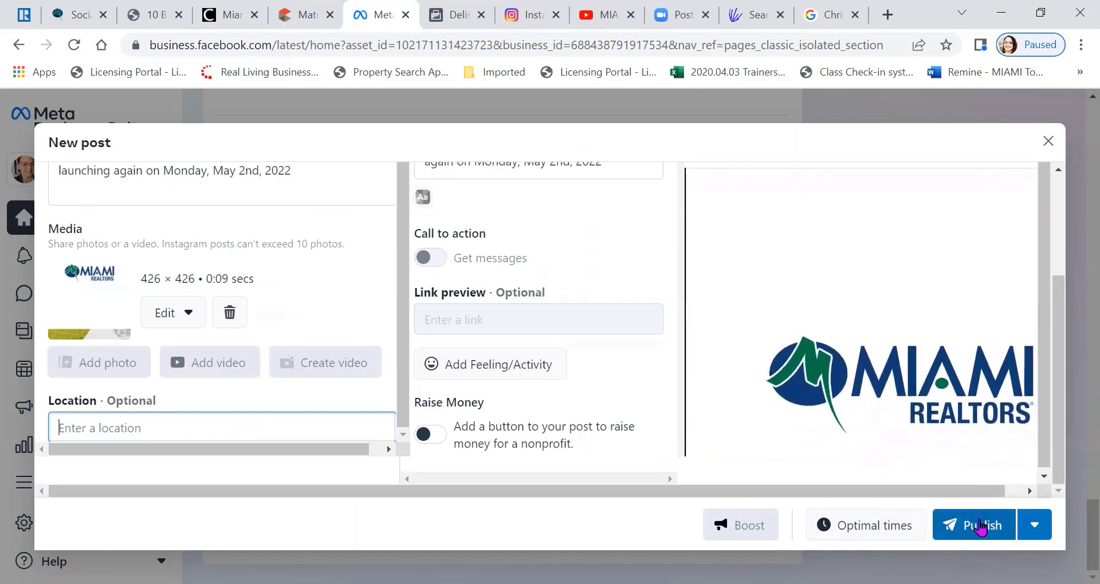
left_click(883, 530)
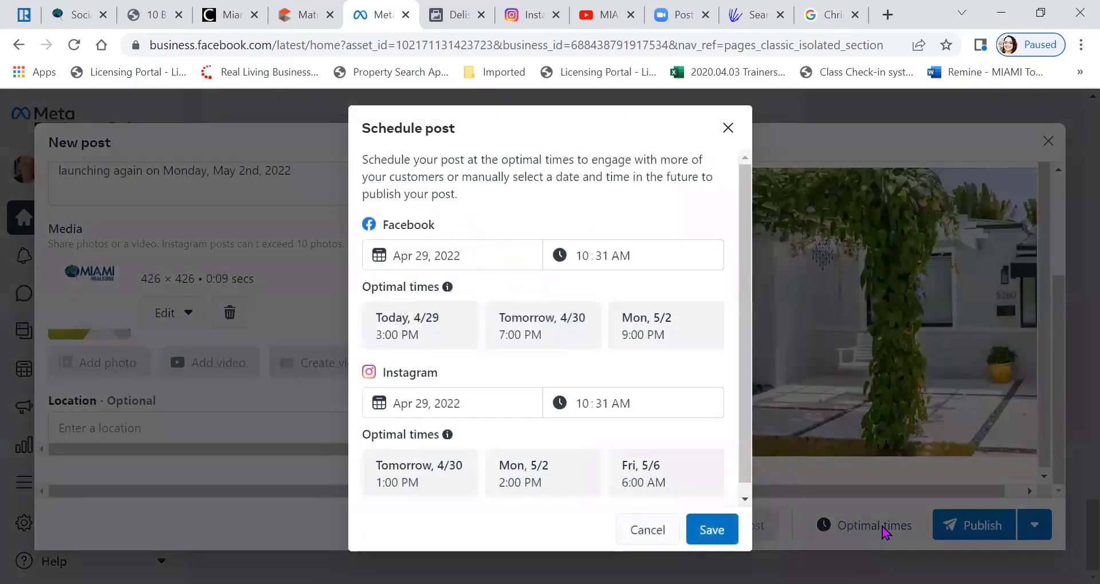
left_click(471, 246)
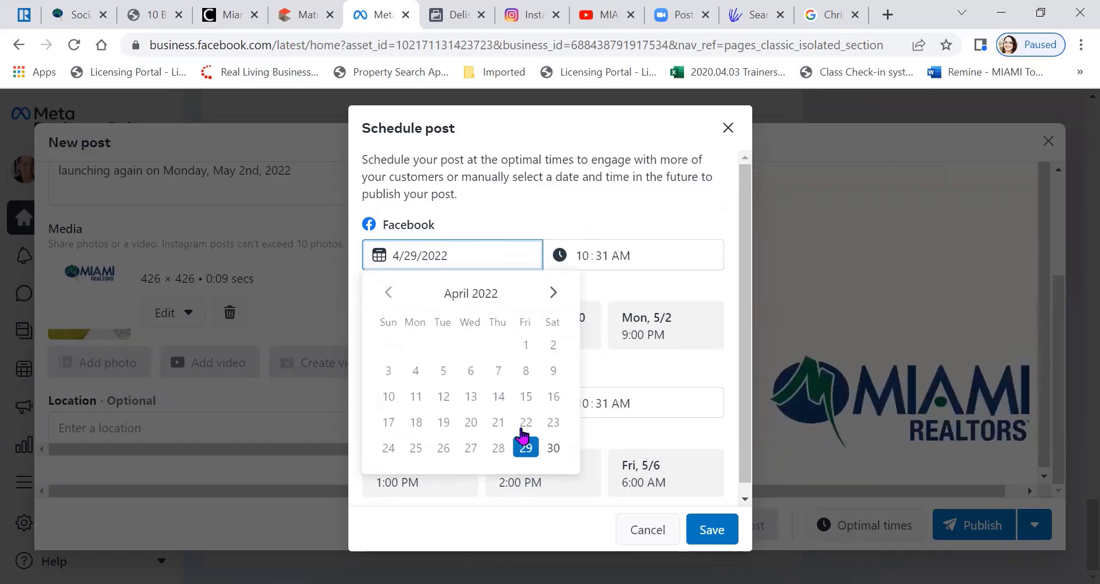
left_click(552, 293)
left_click(551, 294)
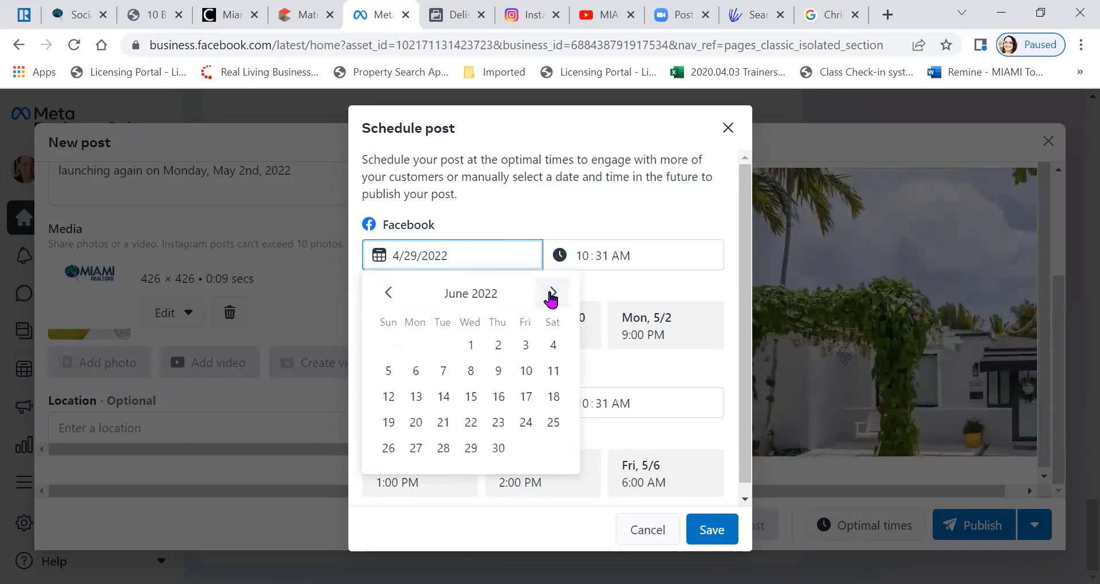
left_click(550, 292)
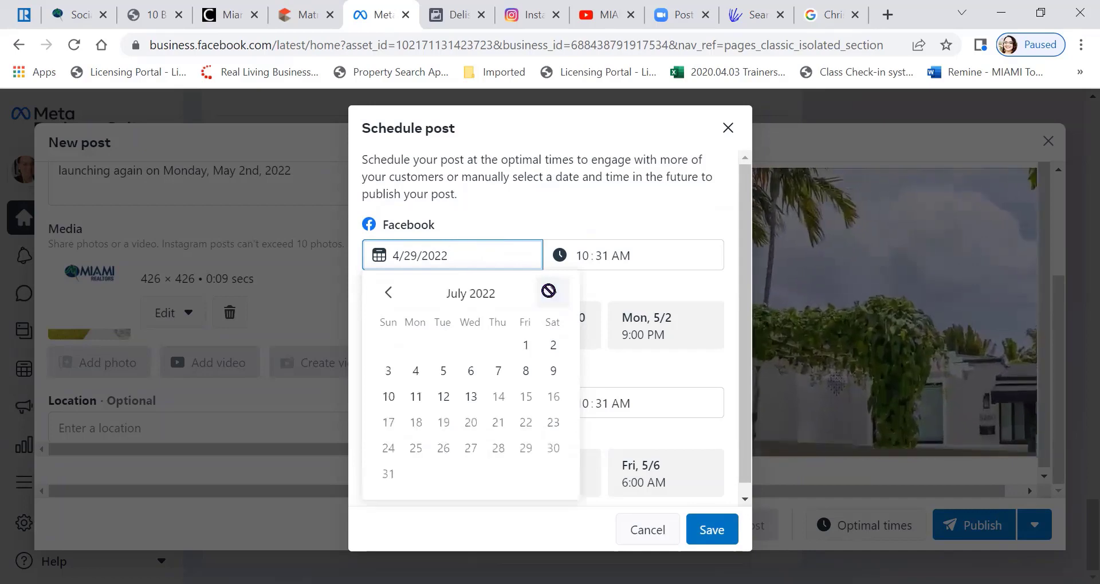
left_click(389, 293)
left_click(392, 293)
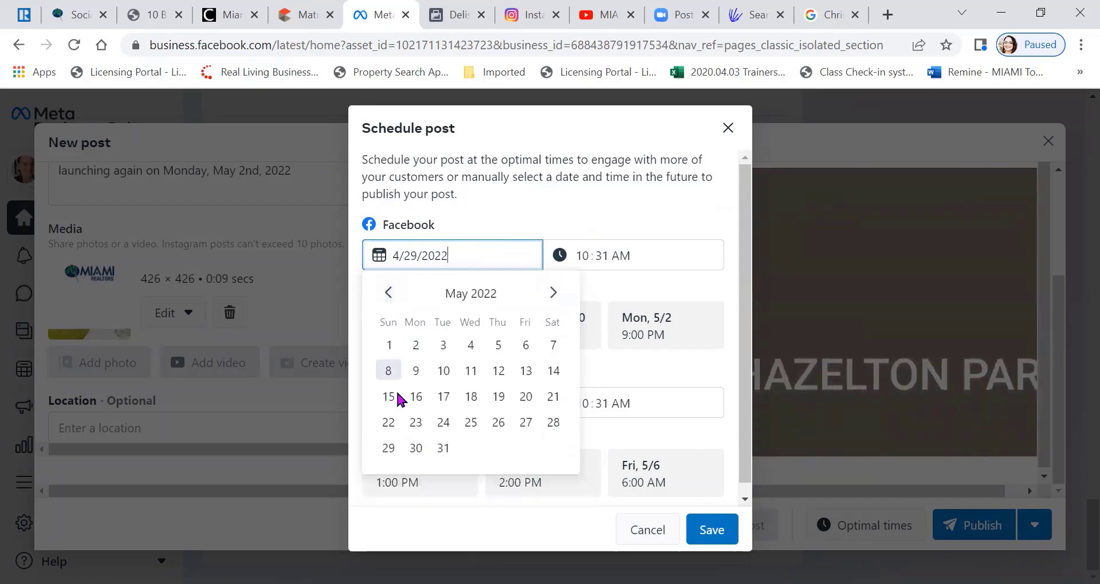
left_click(444, 449)
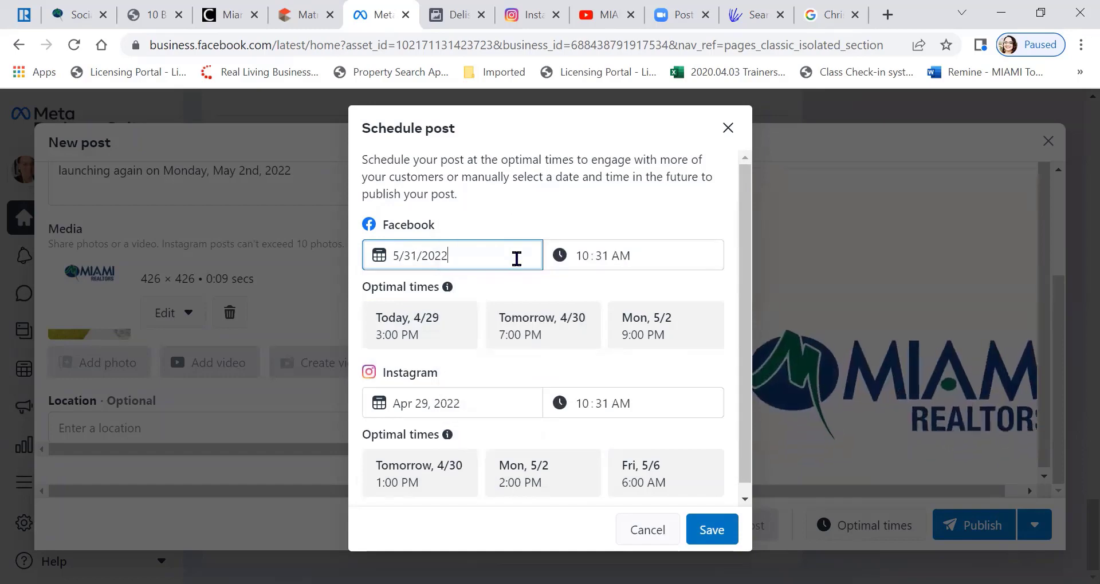
left_click(727, 128)
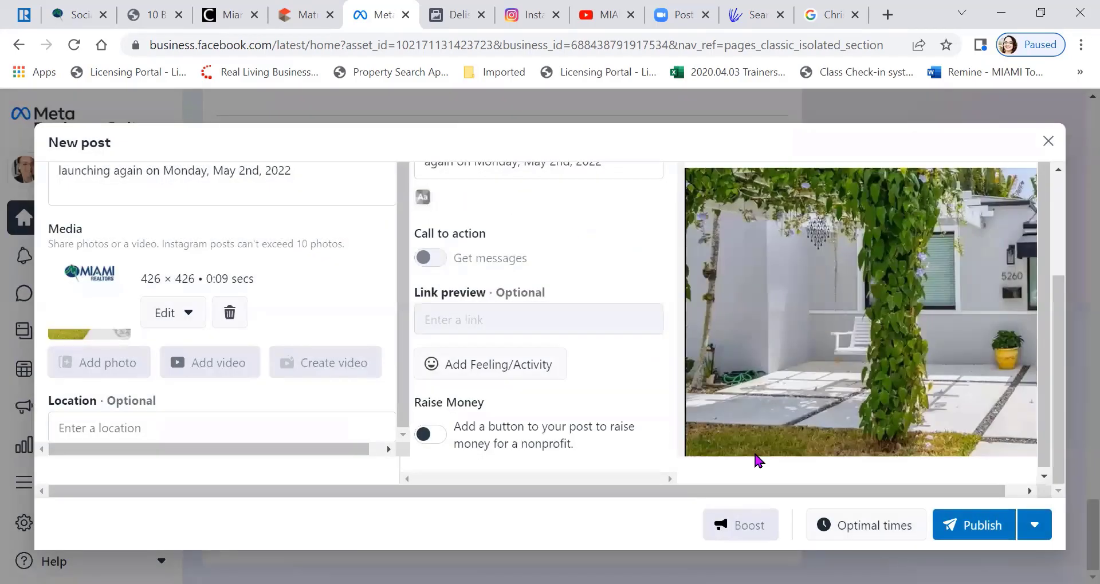
- Schedule the post at the optimal times of today 4/29 at 3:00 PM for Facebook and tomorrow 4/30 at 1:00 PM for Instagram
left_click(910, 531)
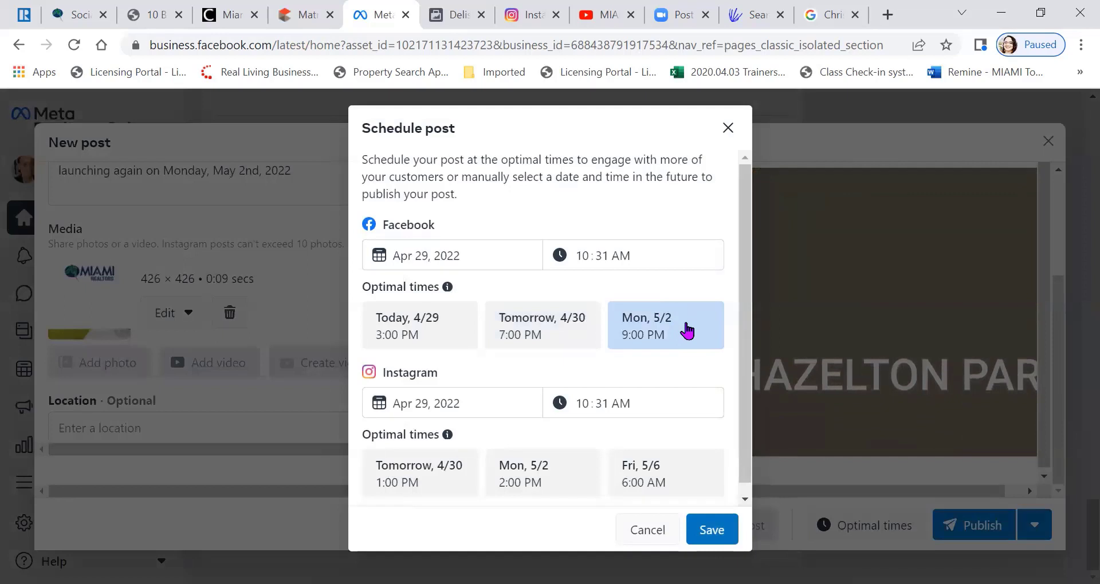
left_click(422, 339)
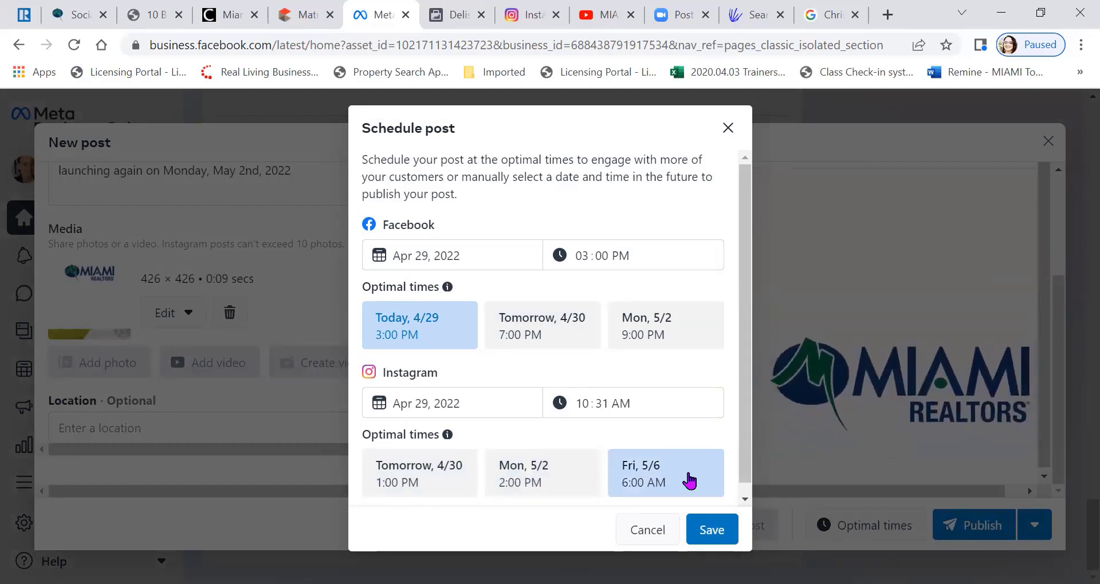
left_click(430, 483)
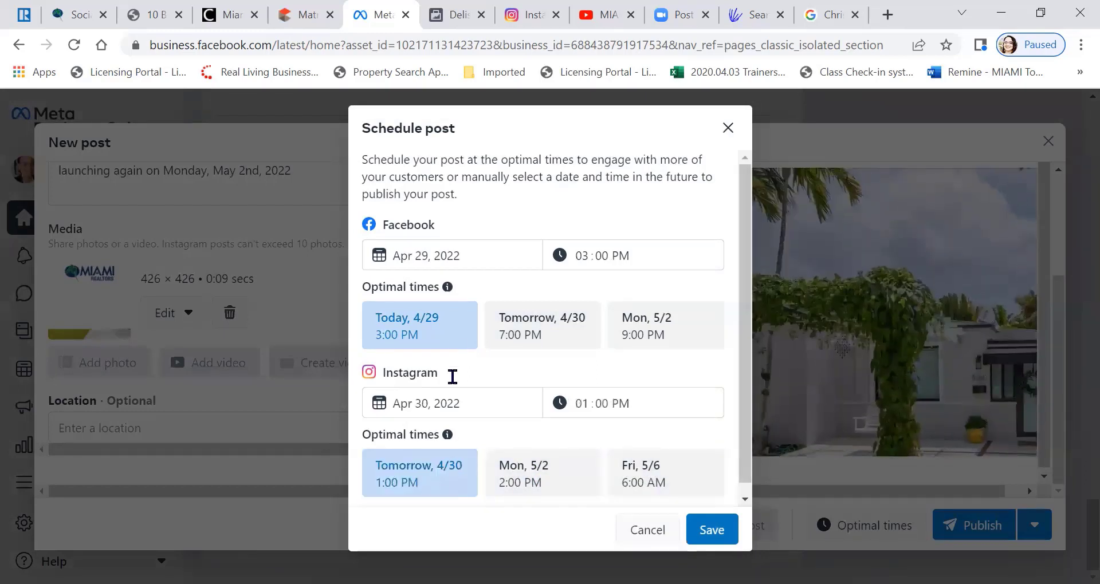
left_click(719, 533)
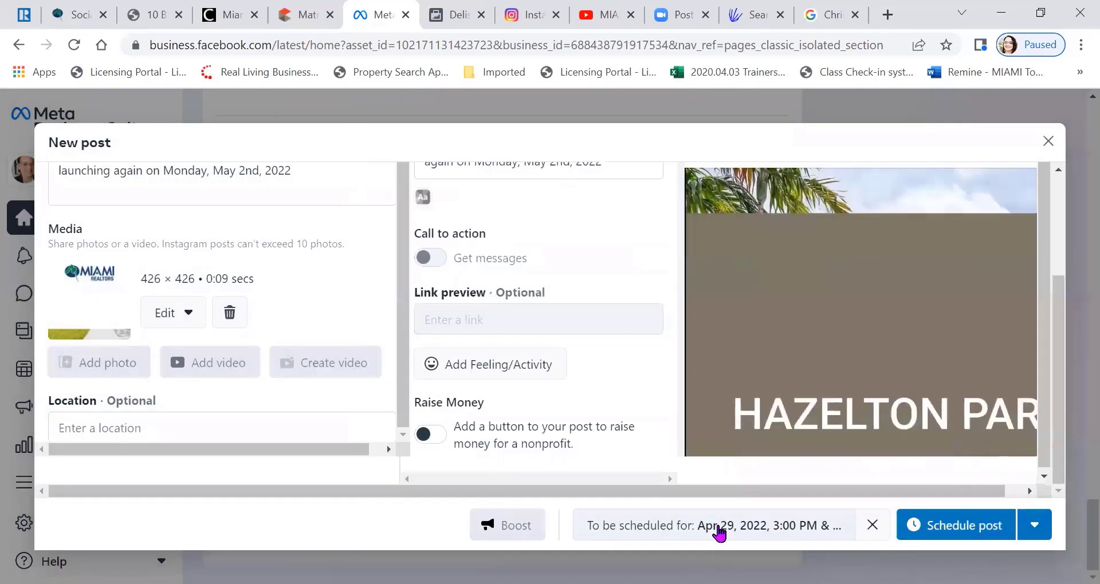
left_click(964, 535)
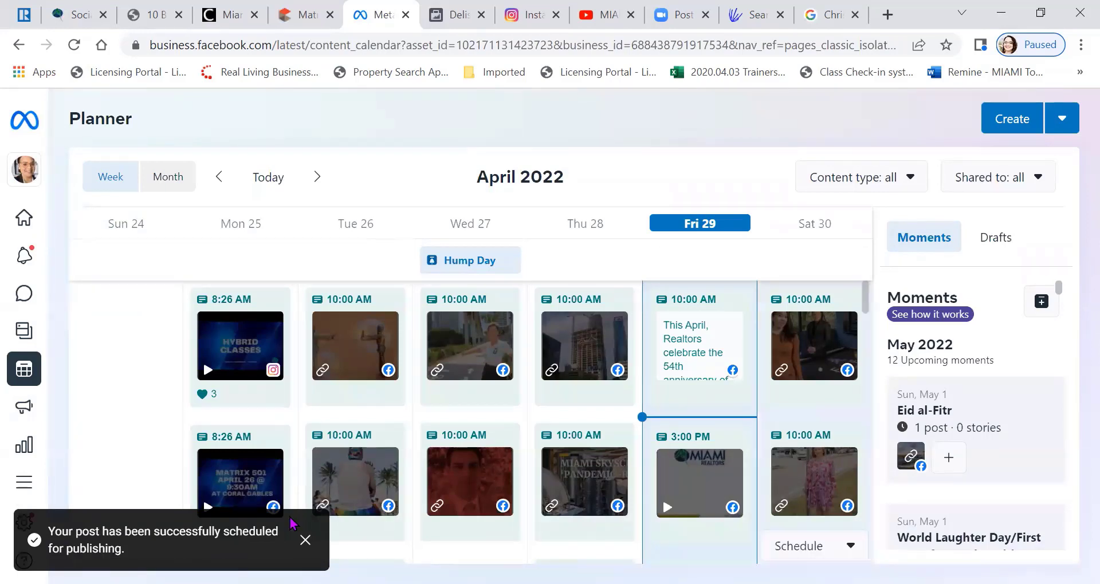
left_click(305, 539)
- Return to the account's home overview and review its insights, recent posts and recent Instagram stories
mouse_move(326, 459)
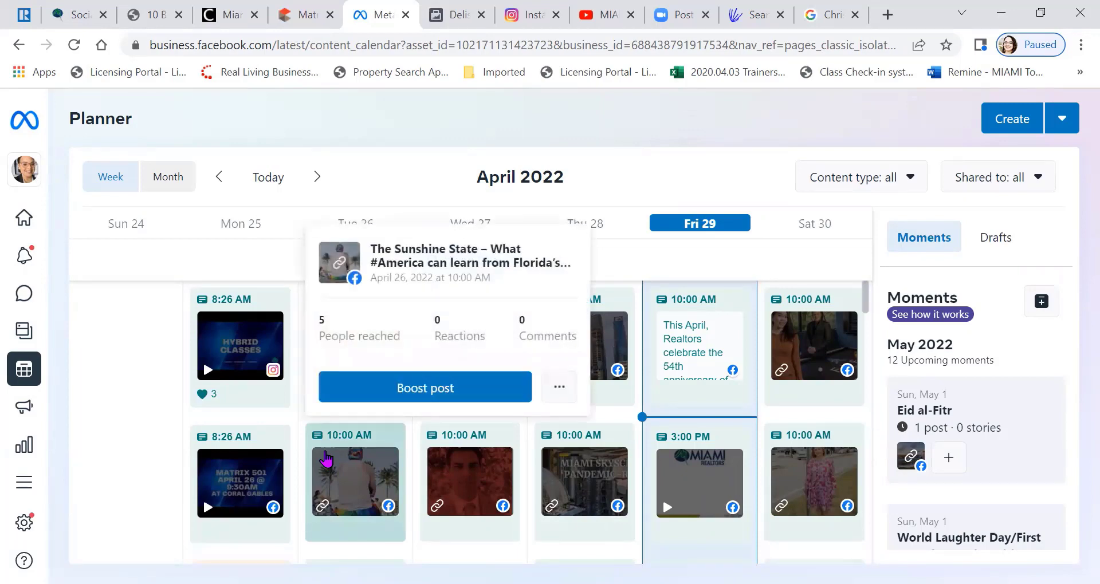
left_click(41, 220)
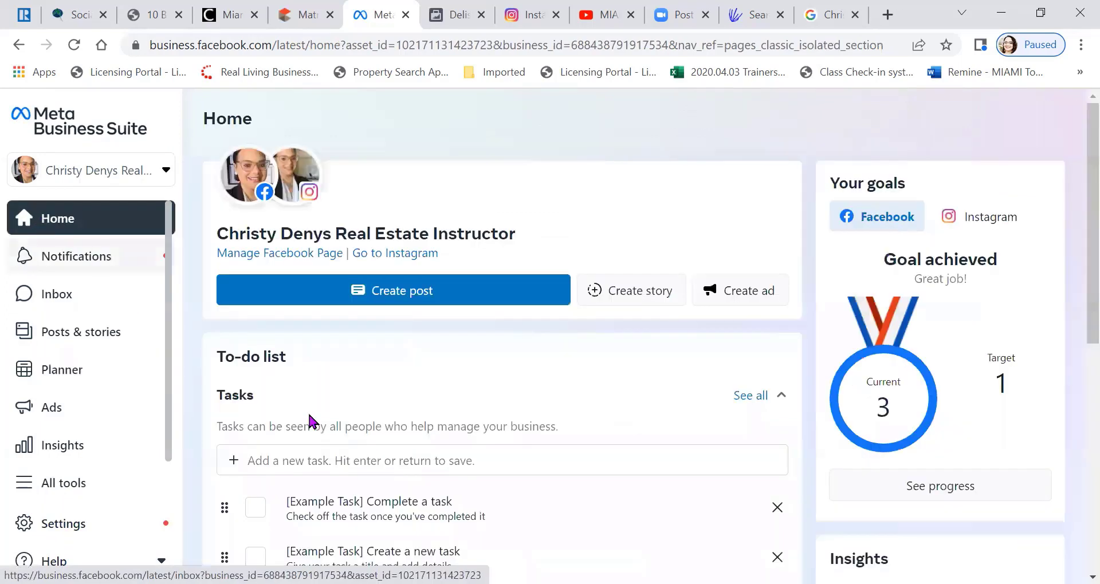
scroll(310, 421, "down", 3)
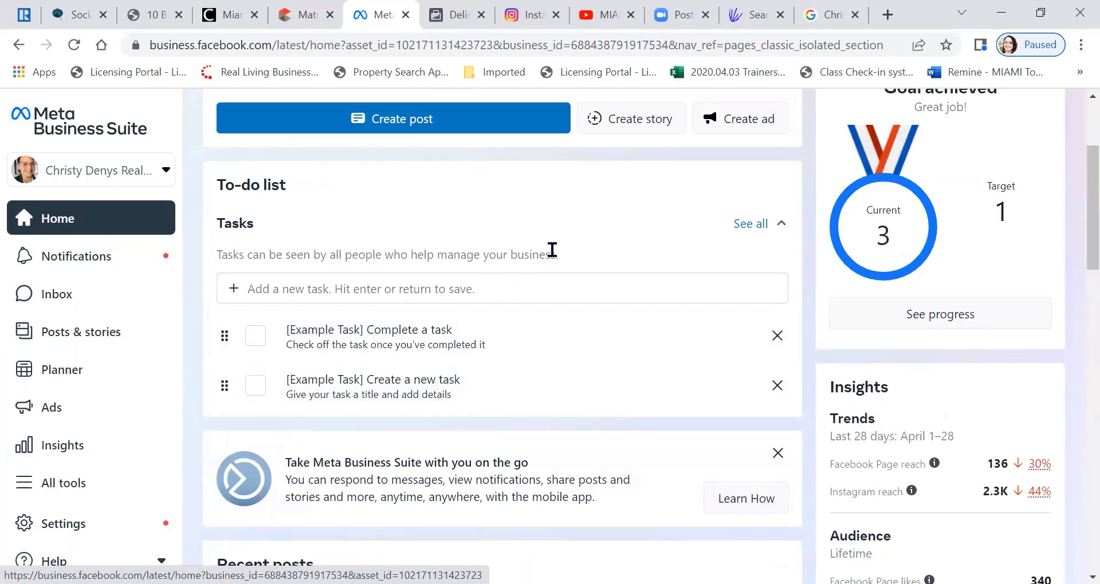
scroll(523, 282, "down", 3)
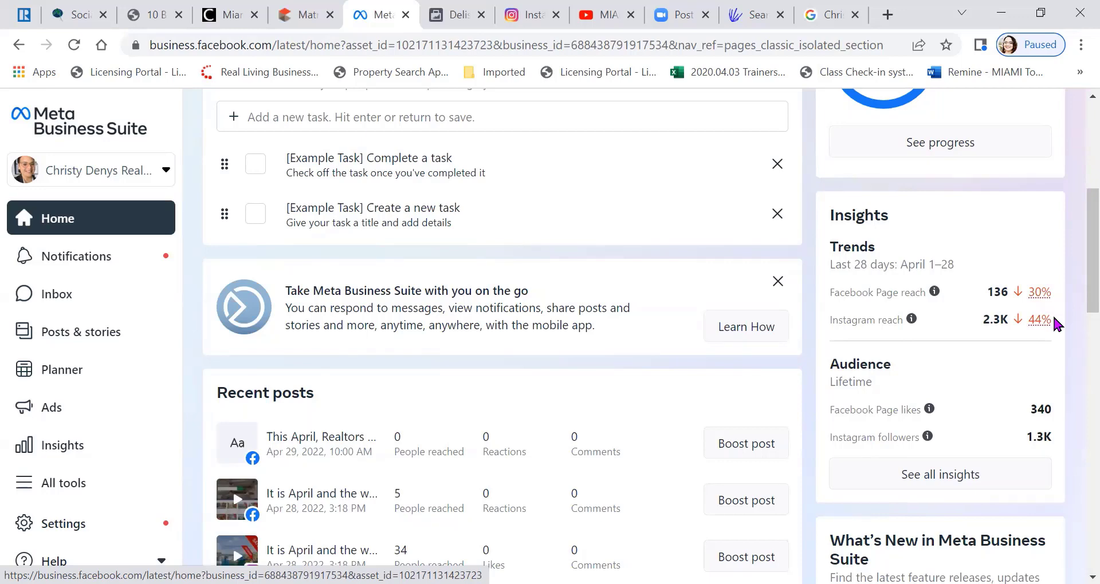
mouse_move(1049, 319)
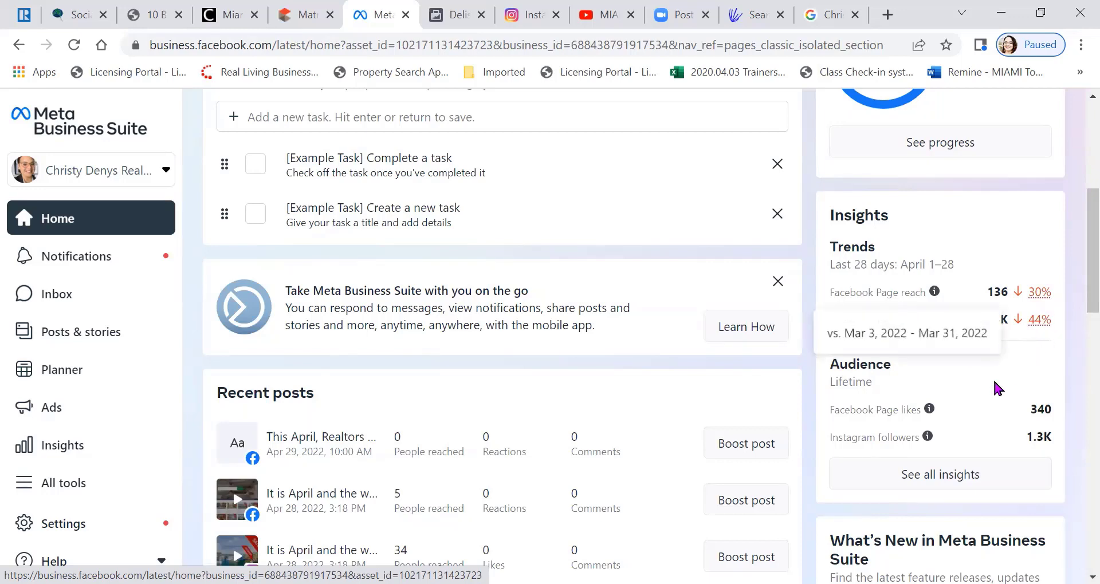
scroll(999, 317, "down", 3)
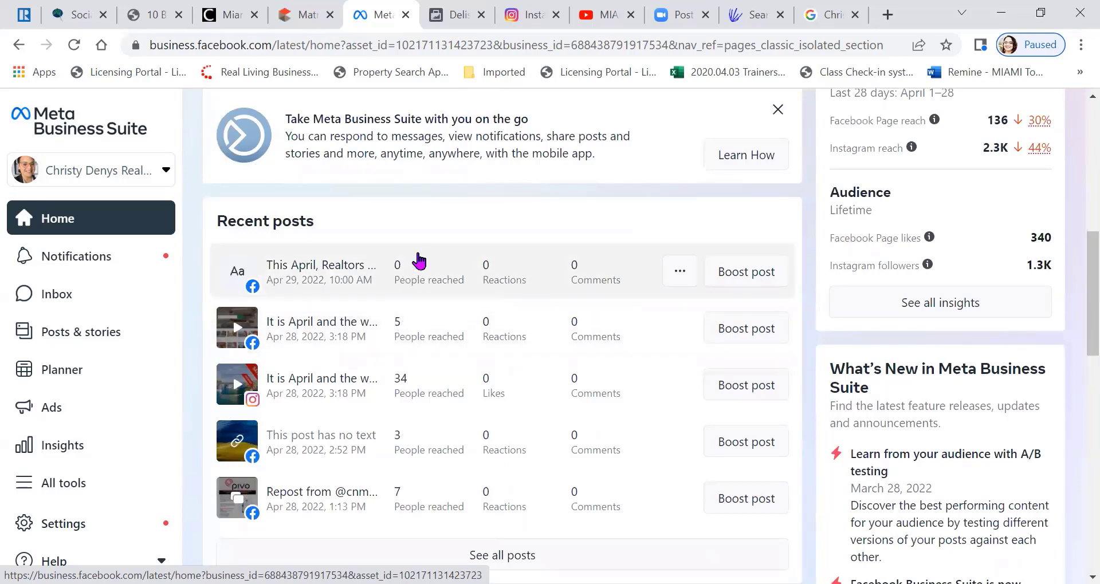
scroll(419, 262, "down", 6)
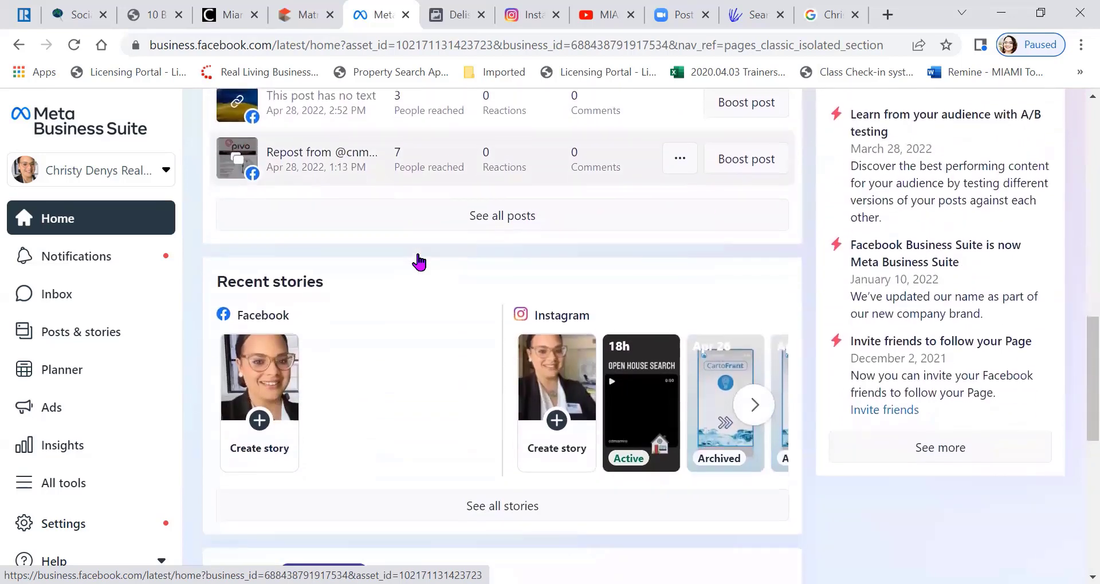
scroll(419, 261, "down", 3)
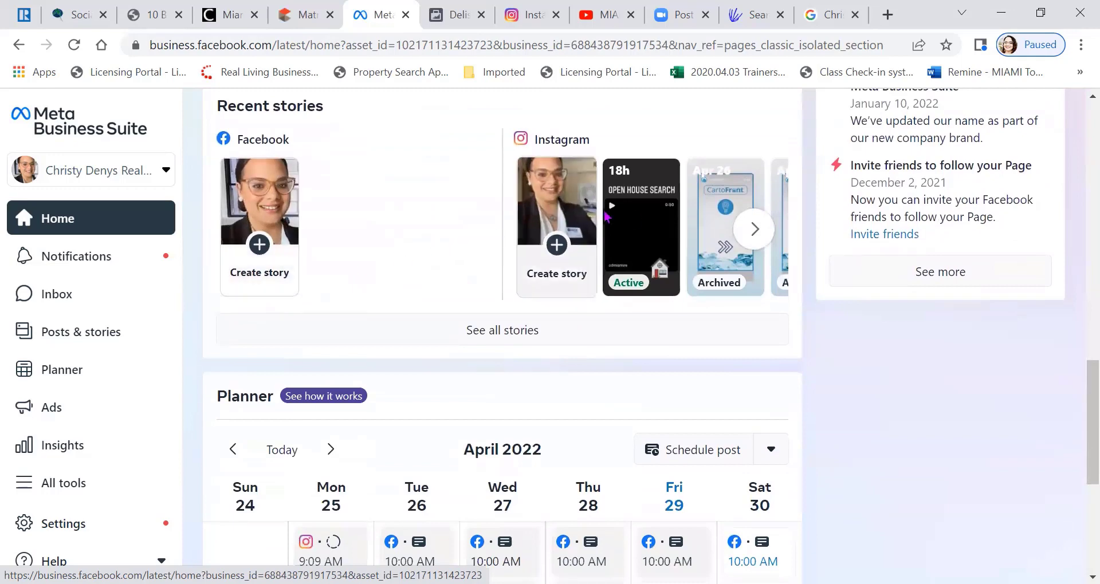
left_click(754, 232)
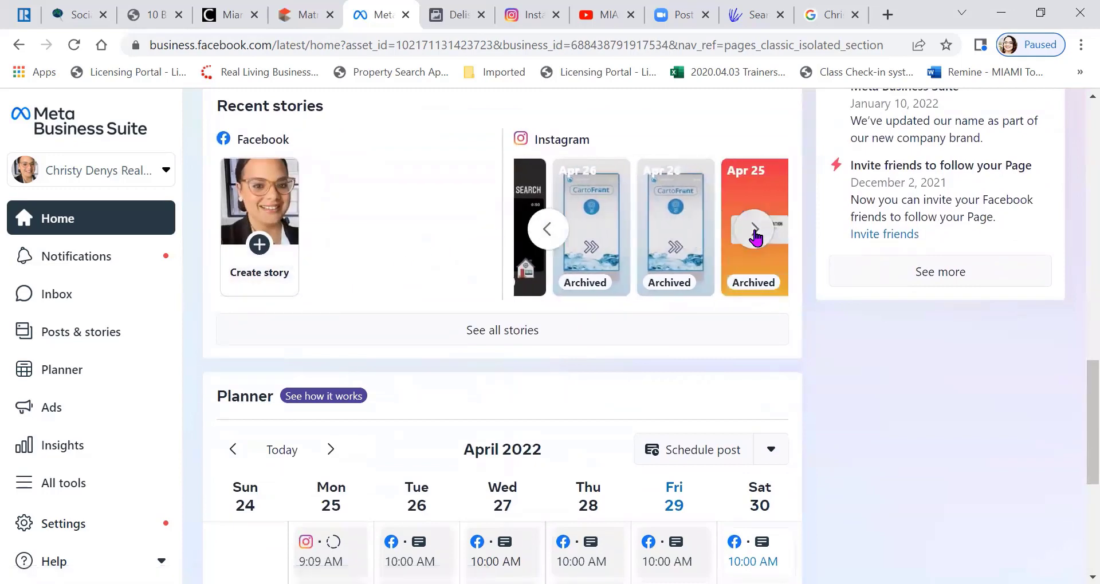
- Browse the remaining recent Instagram stories and review the April 24–30 week of posts in the full planner
left_click(754, 229)
left_click(754, 229)
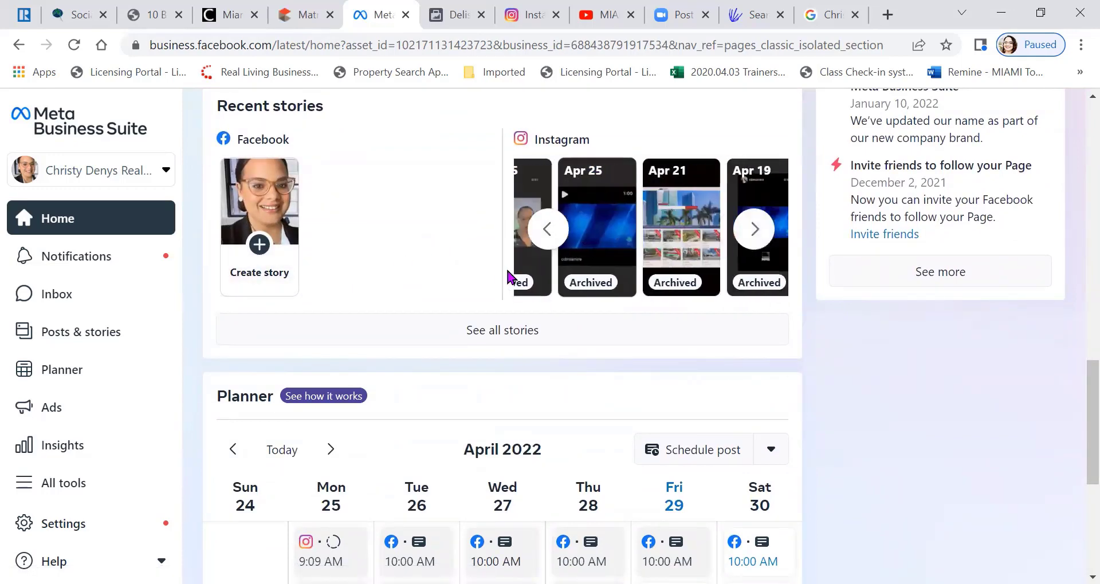
scroll(457, 299, "down", 5)
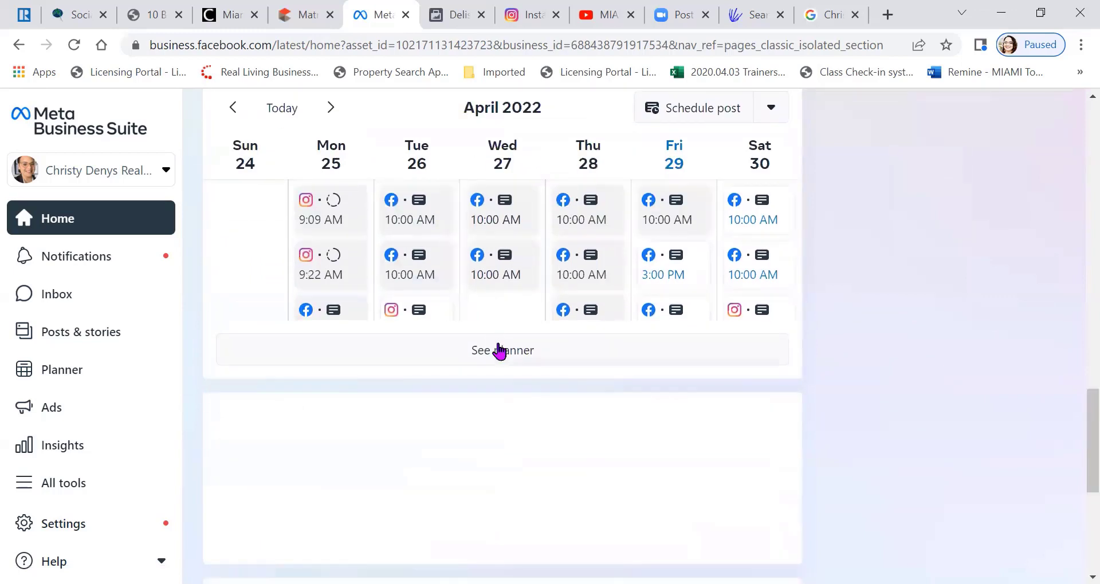
left_click(499, 351)
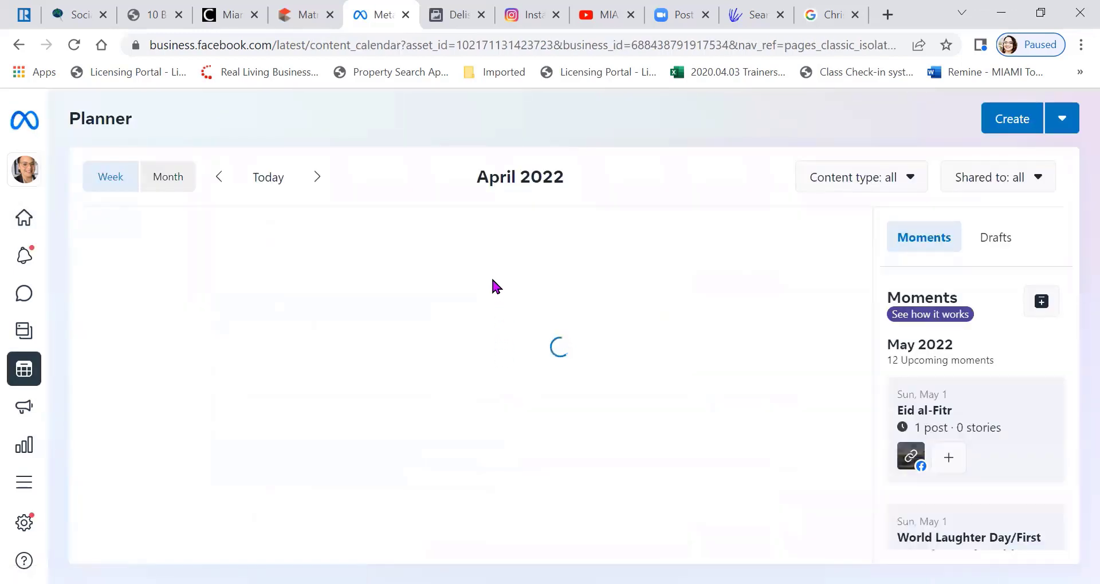
scroll(317, 402, "down", 2)
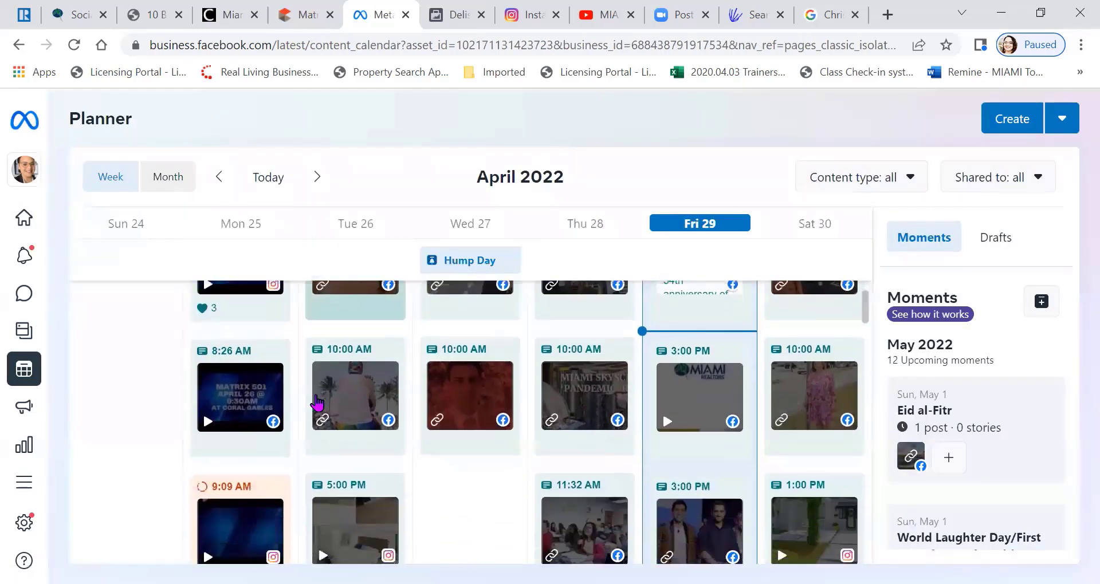
scroll(317, 402, "down", 4)
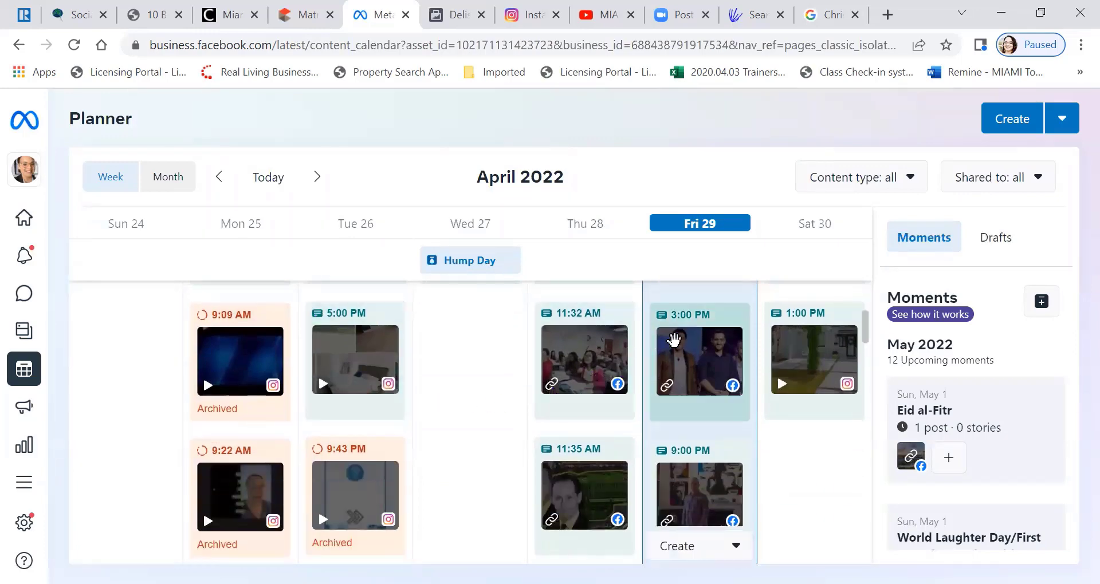
scroll(674, 339, "up", 5)
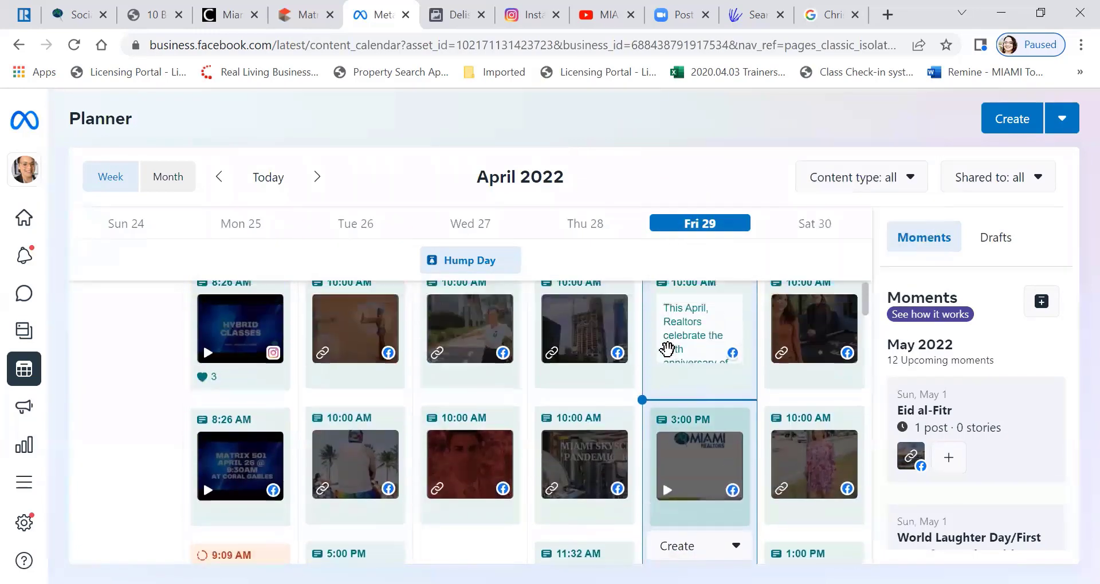
scroll(667, 348, "down", 3)
scroll(665, 358, "up", 3)
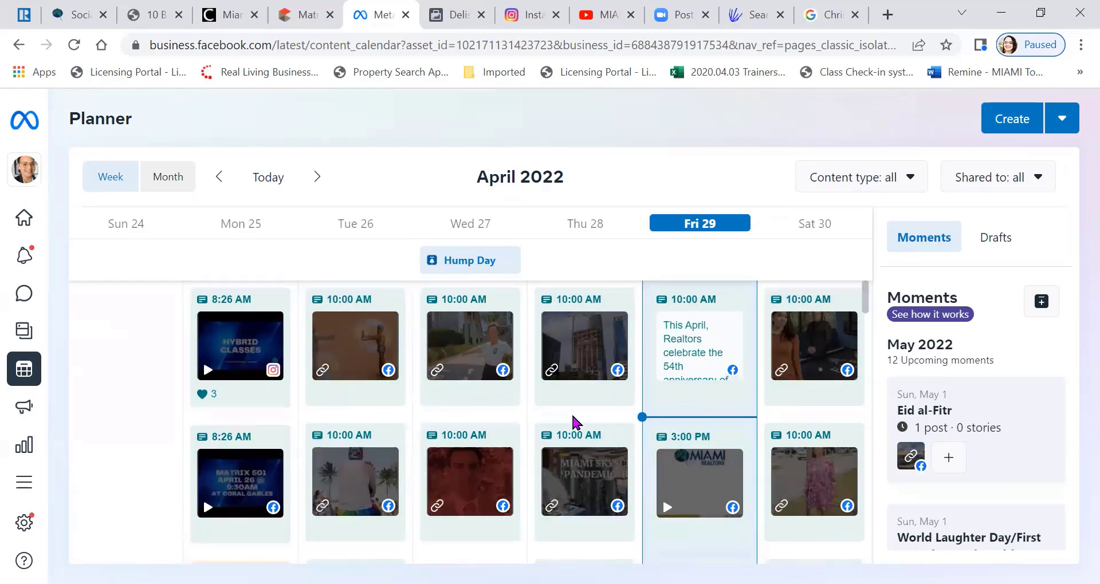
- Go to miamirealtors.com in the browser tab holding the Google search and open its Trending News category
left_click(827, 15)
left_click(779, 51)
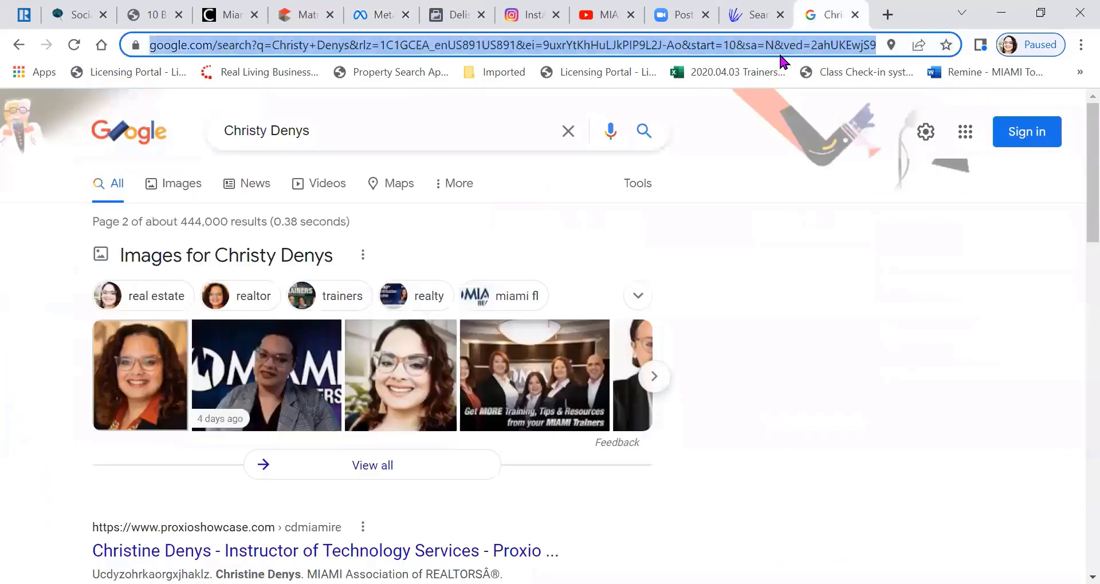
type("miamirealtors.com")
key("Return")
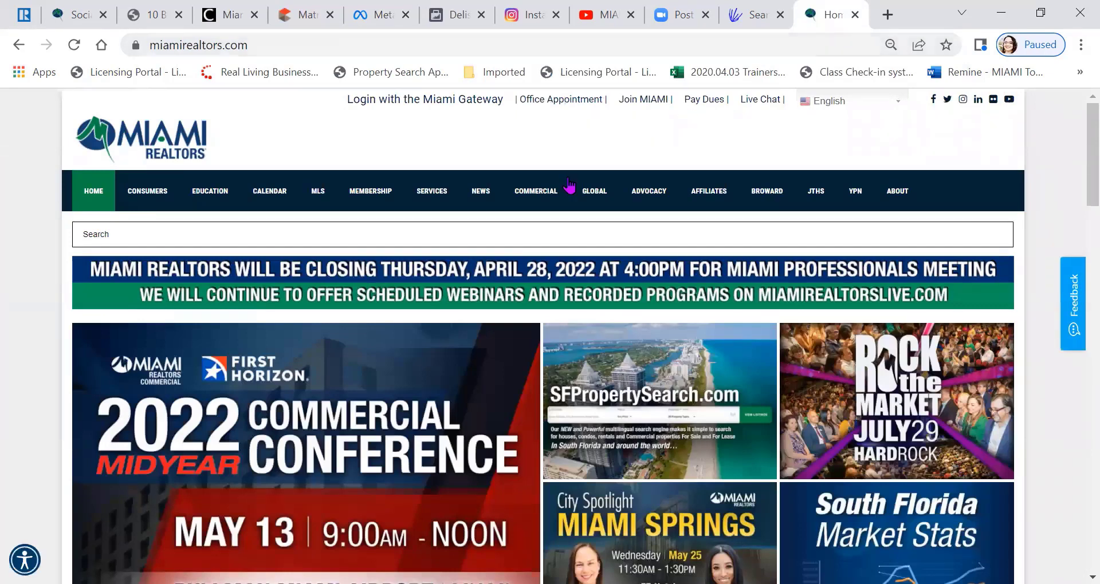
mouse_move(482, 199)
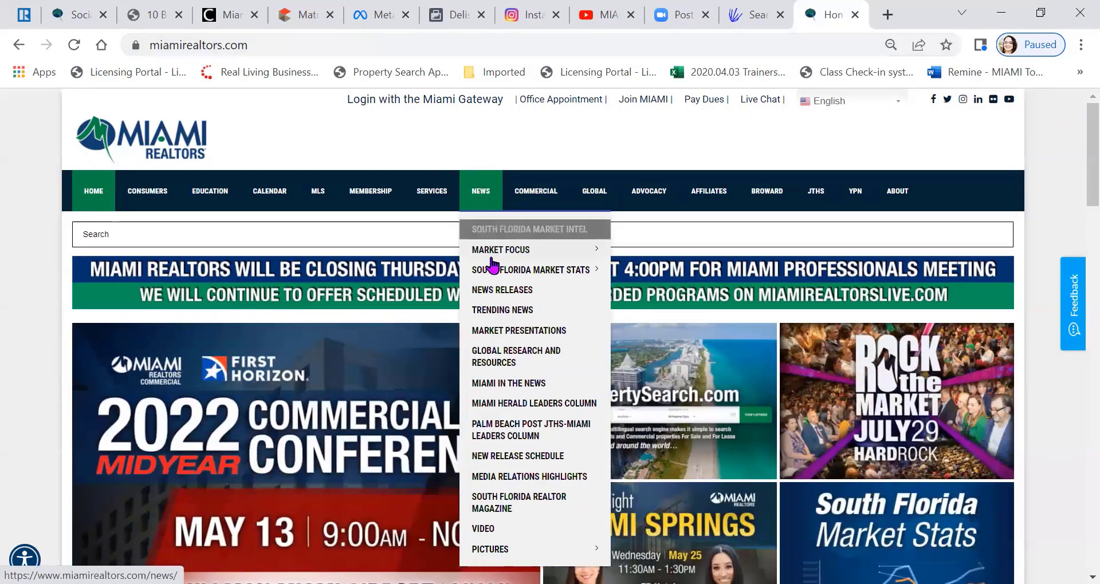
left_click(496, 314)
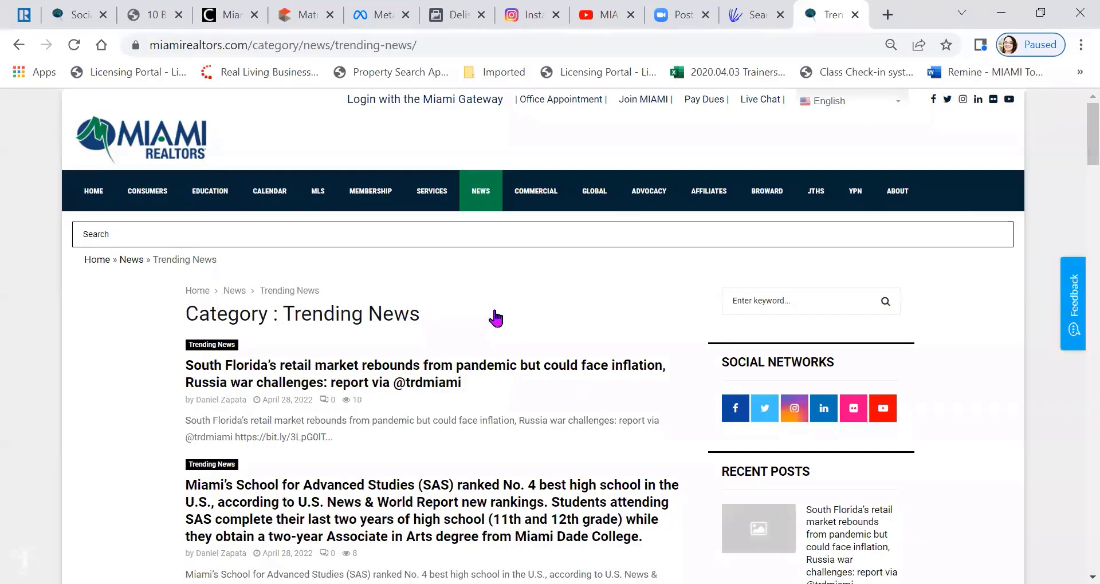
- Open the Trending News article about South Florida's retail market rebounding from the pandemic
scroll(496, 318, "down", 5)
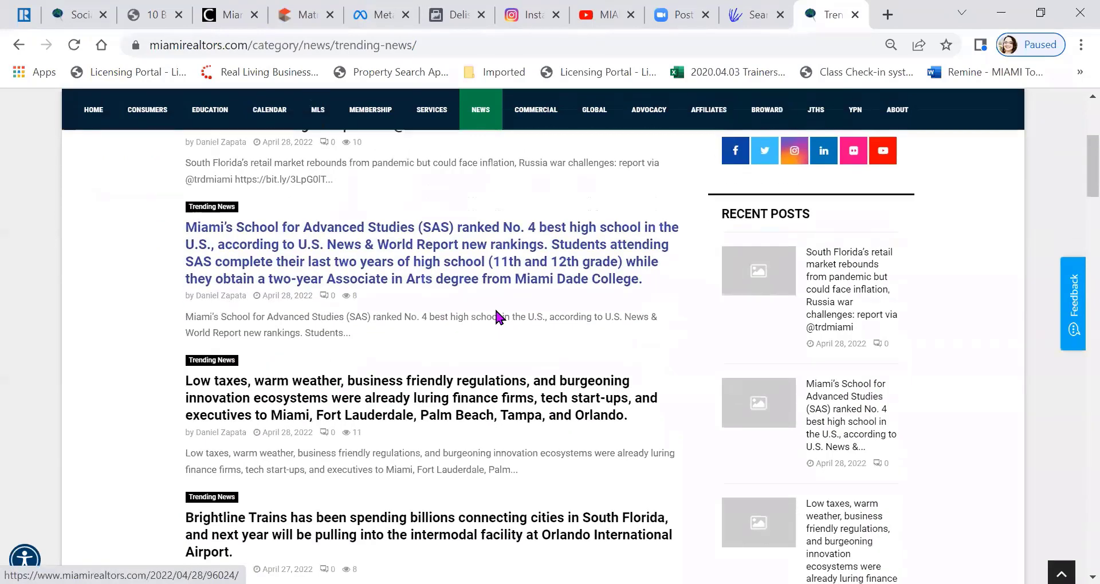
scroll(497, 316, "up", 3)
scroll(496, 317, "up", 2)
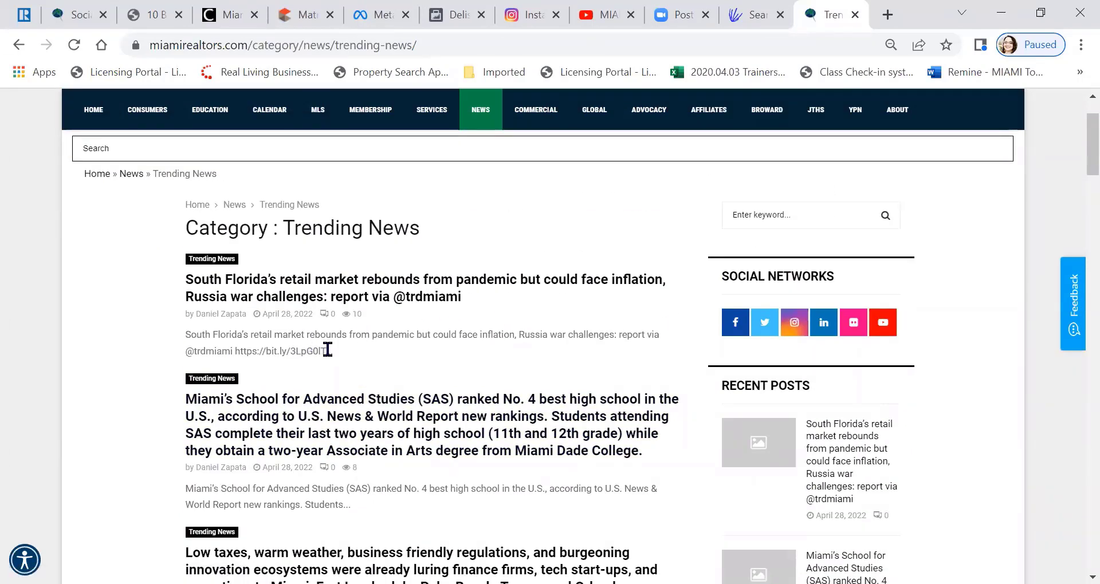
left_click(367, 282)
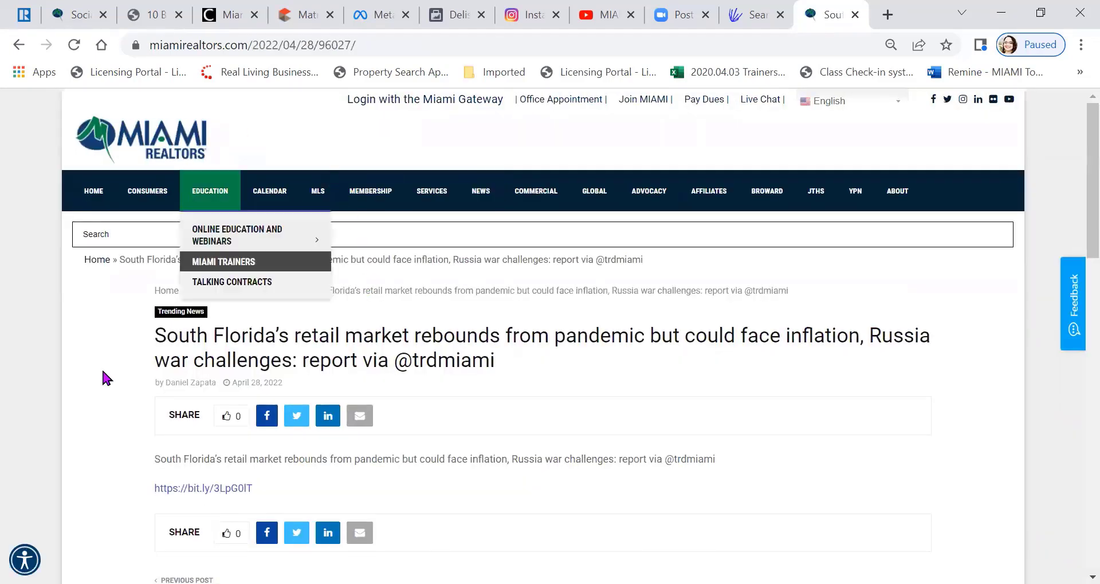
scroll(106, 369, "down", 2)
scroll(107, 370, "down", 1)
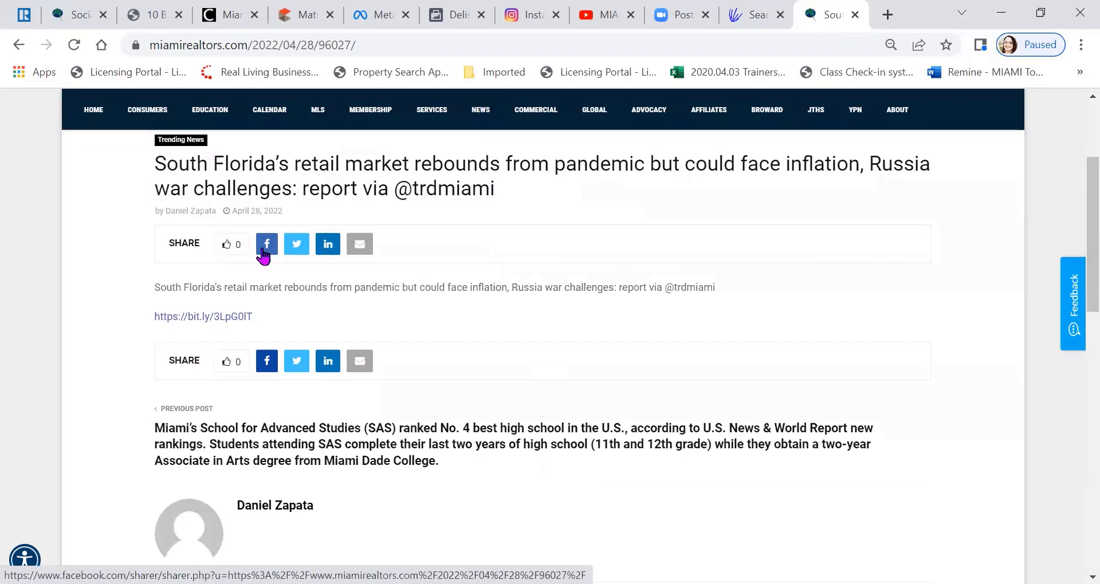
left_click_drag(270, 326, 143, 311)
right_click(180, 324)
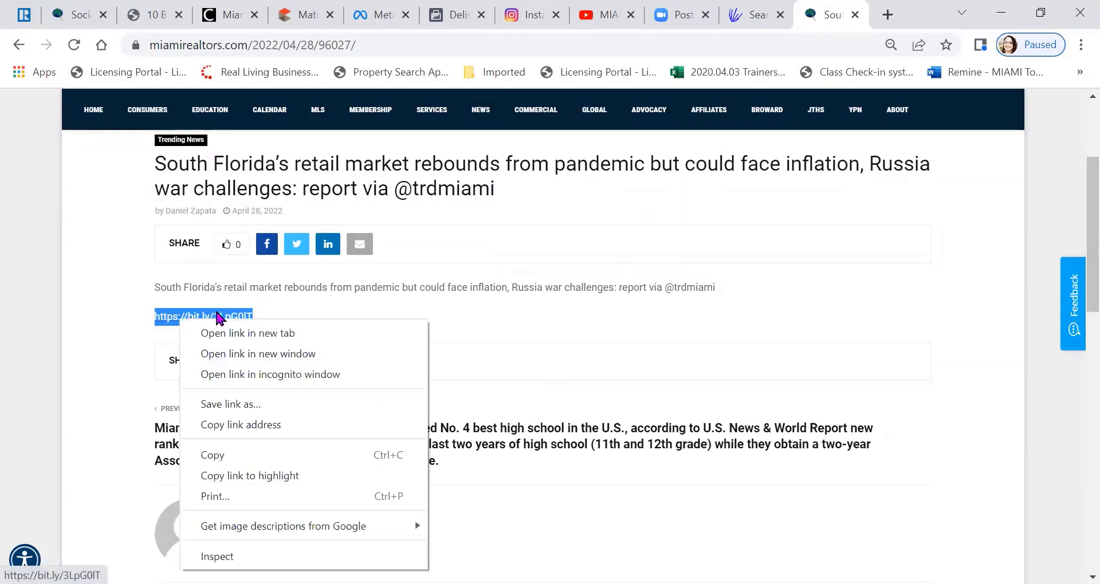
left_click(352, 297)
mouse_move(320, 115)
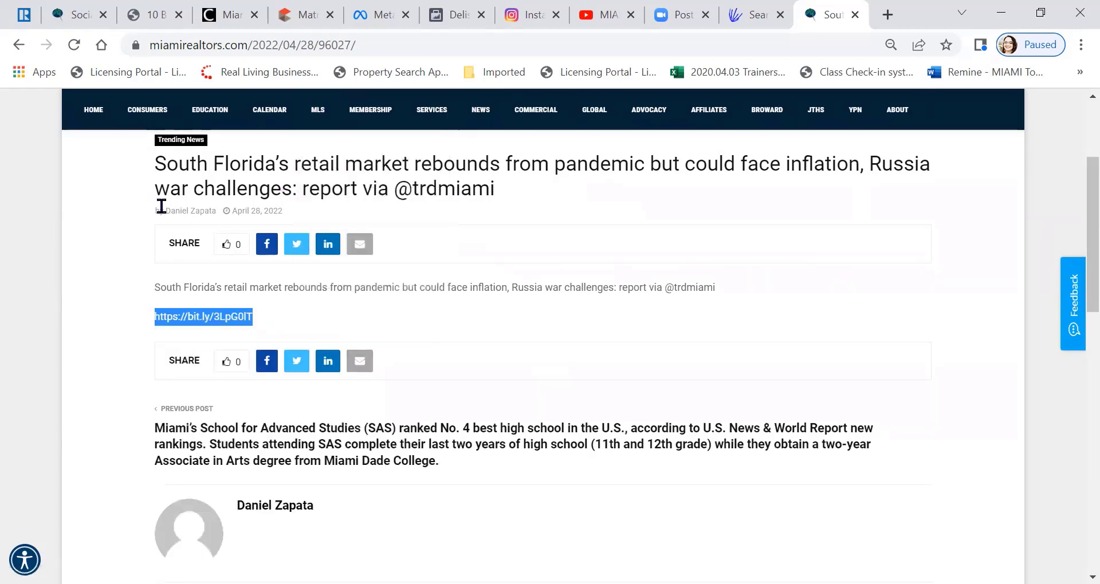
- Switch back to the Meta Business Suite planner and create a new Facebook post with the copied article link as its text
key("ctrl+6")
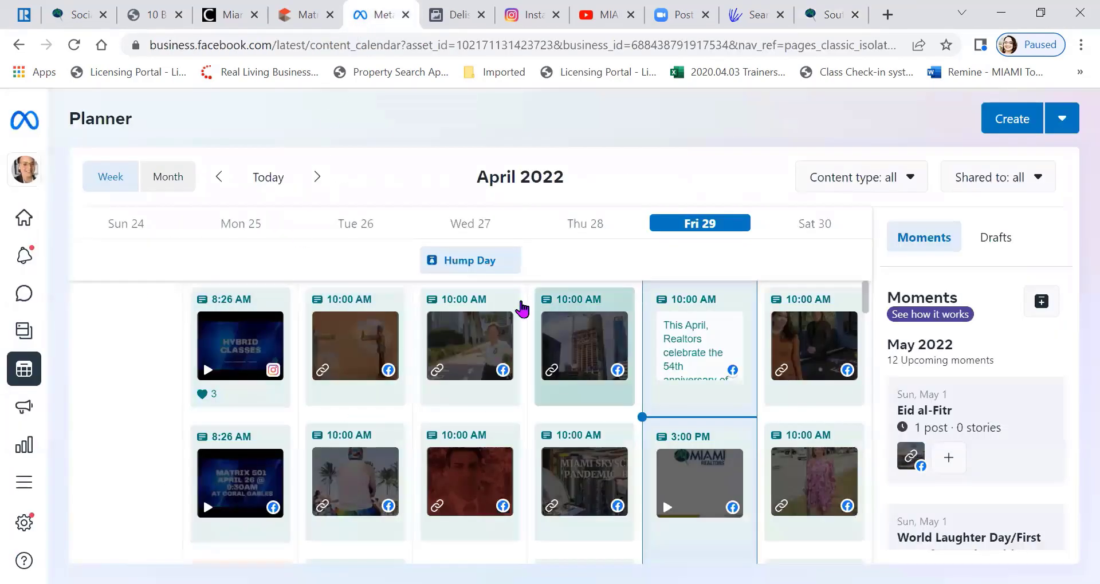
scroll(487, 394, "down", 3)
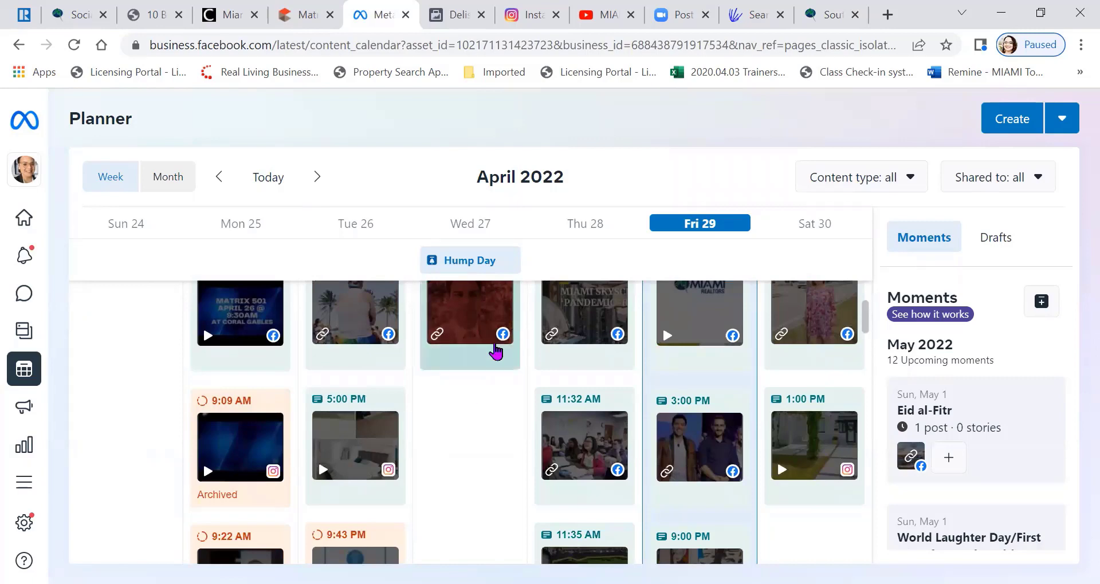
left_click(1013, 119)
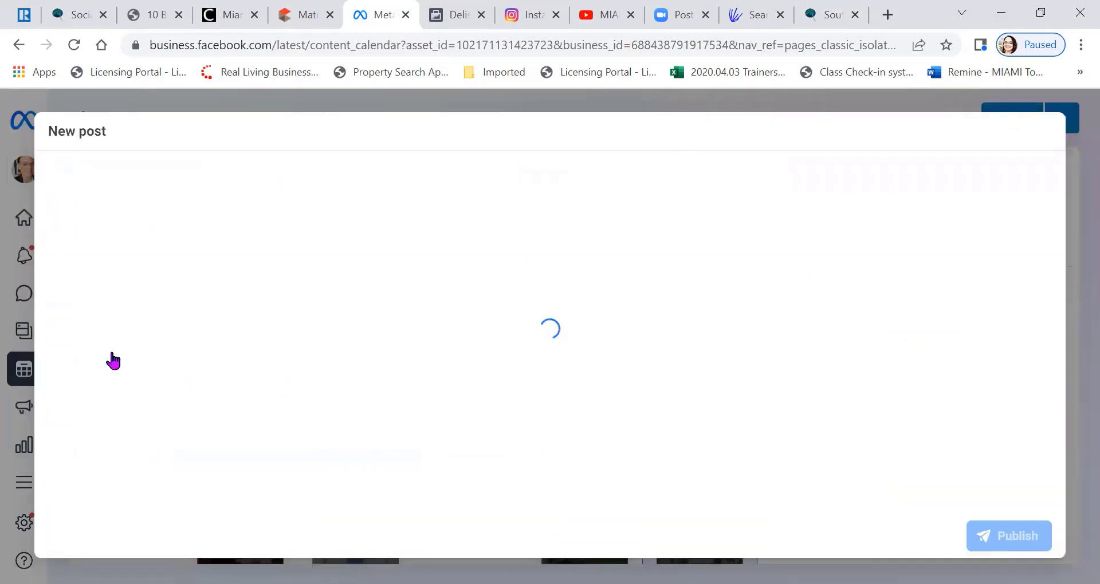
left_click(116, 412)
right_click(117, 413)
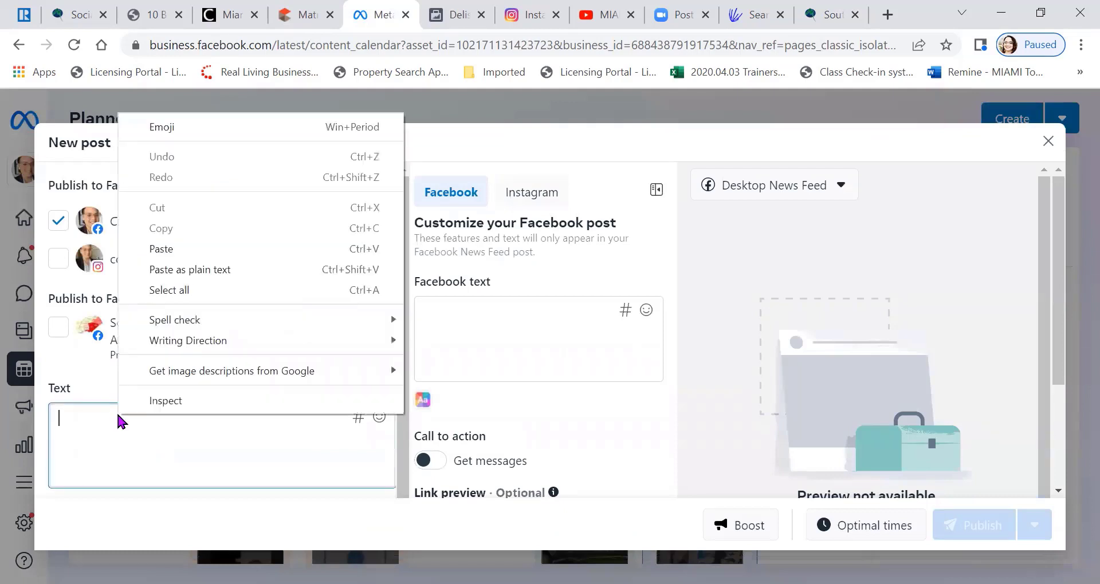
left_click(184, 254)
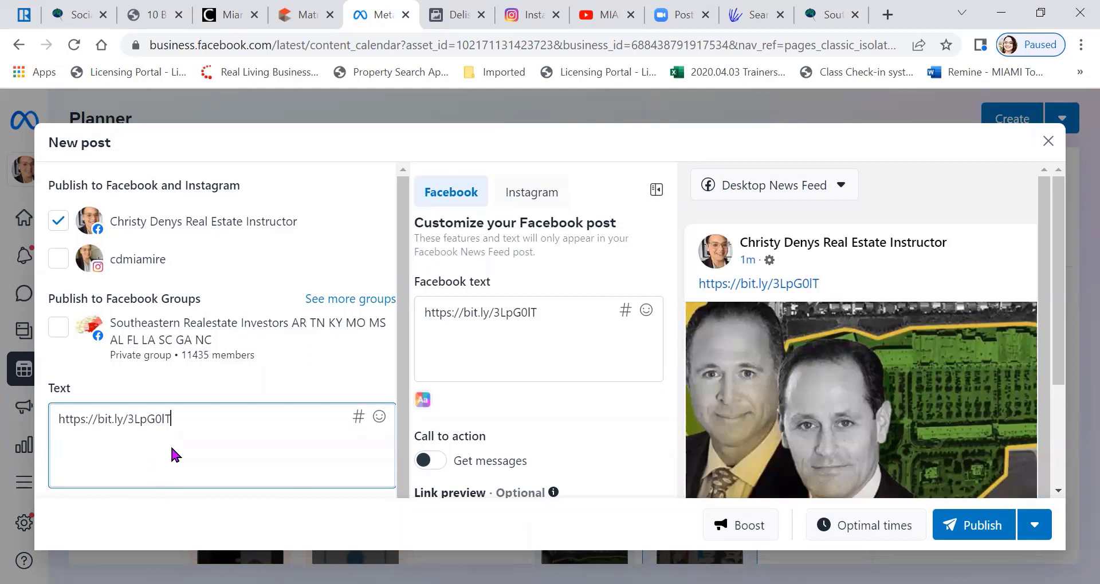
- Delete the article link from the post text
key("ctrl+shift+Left")
key("ctrl+shift+Left")
key("ctrl+shift+Left")
key("ctrl+shift+Left")
key("ctrl+shift+Left")
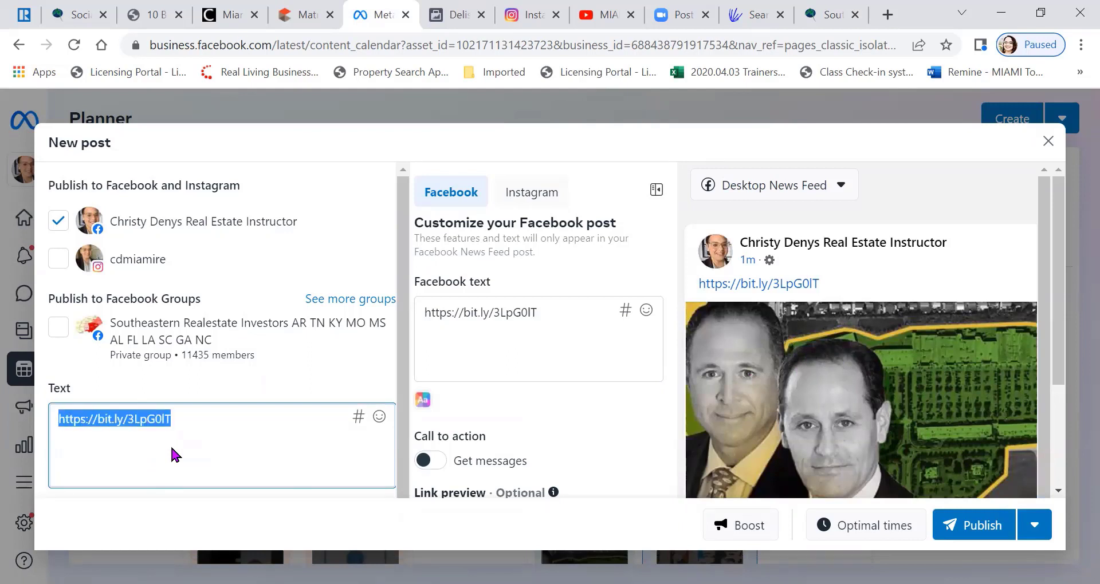
key("BackSpace")
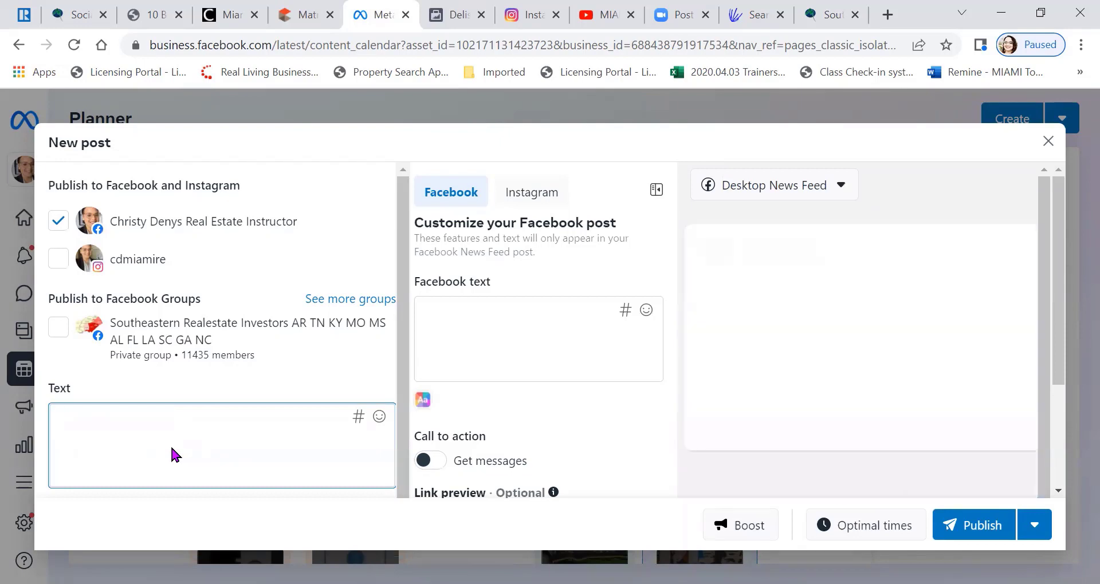
- Enter the post text "I just finished reading this article.. crazy, what do you guys think?"
type("I just")
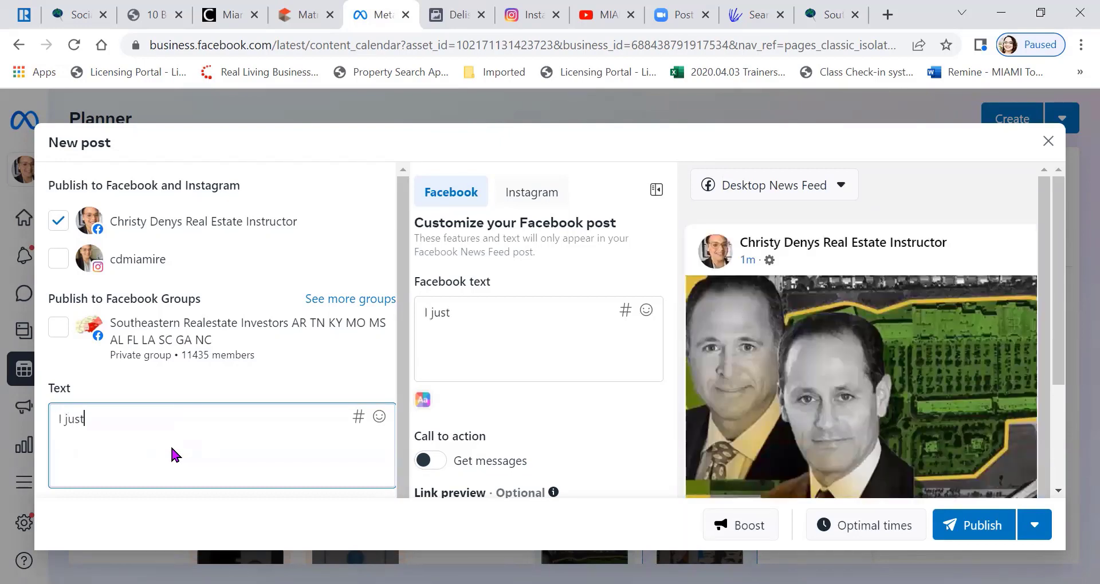
type(" finished r")
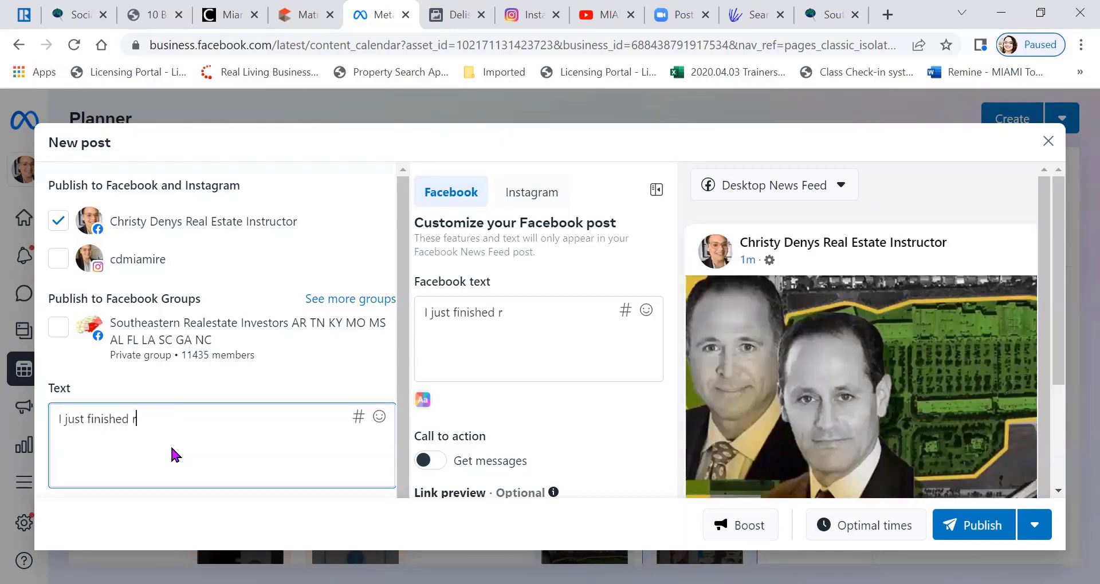
type("eadubg ")
type("ing thi")
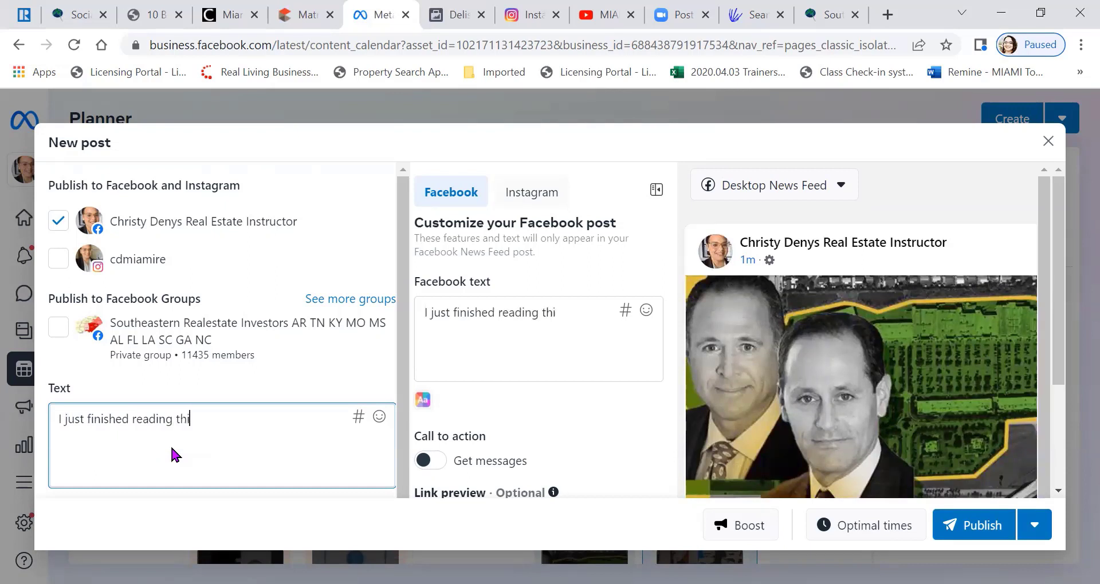
type("s article..")
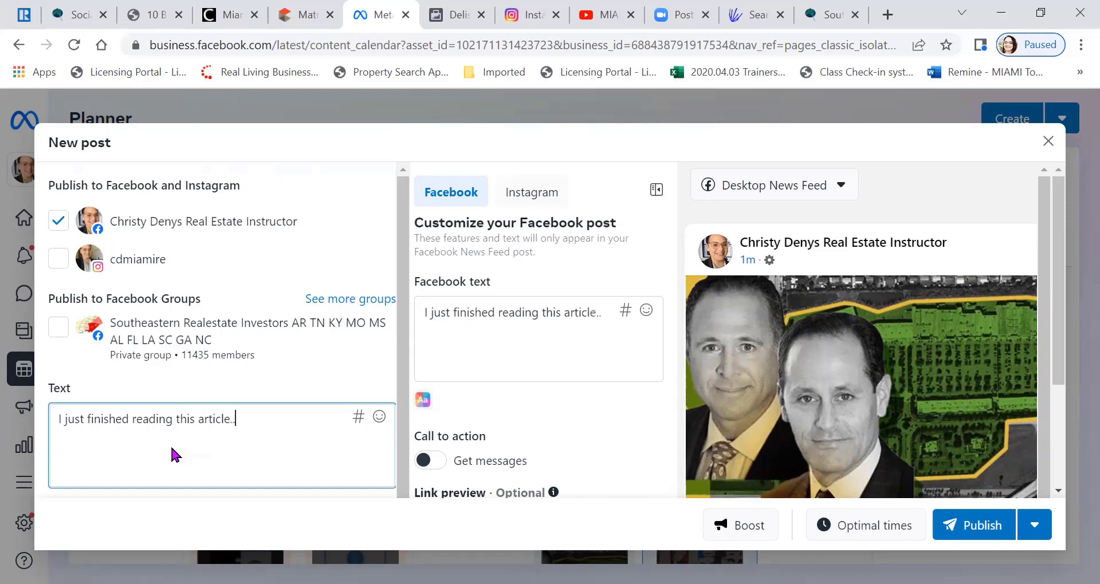
type(" crazy, wh")
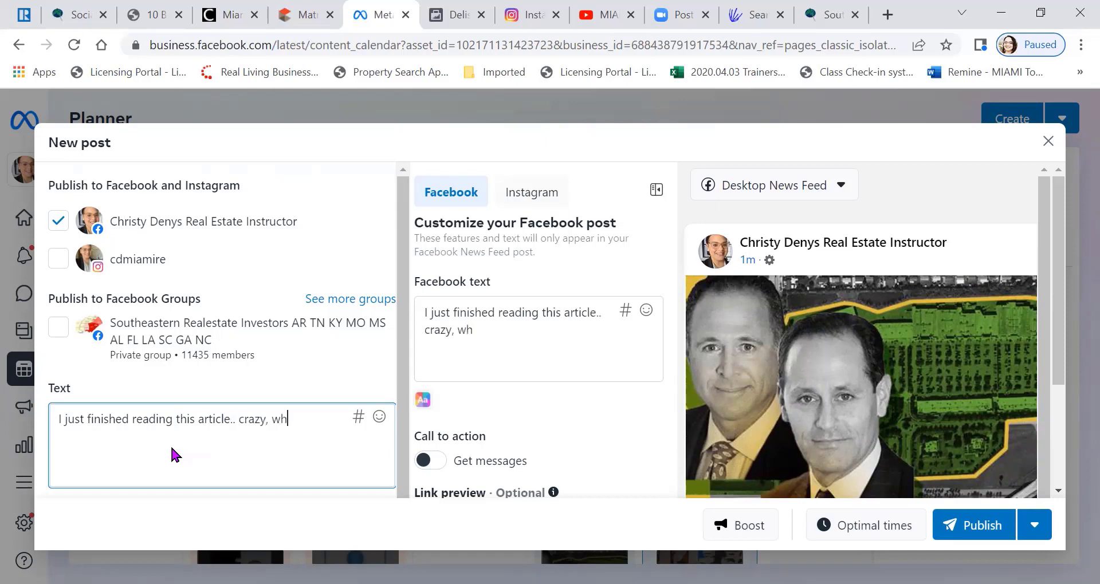
type("at do you gu")
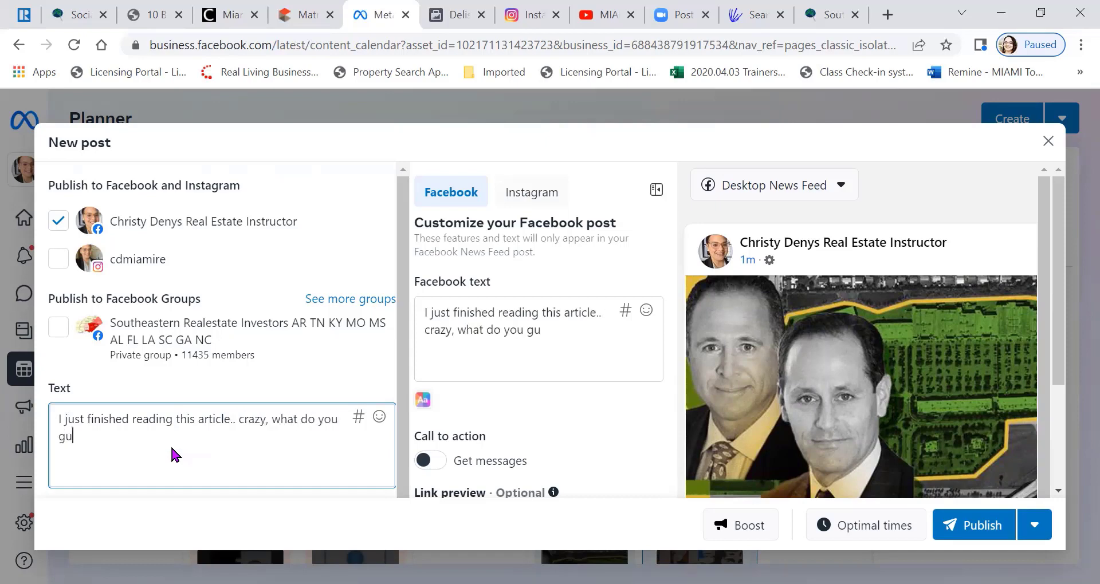
type("ys think?")
- Open the scheduling options for the Facebook post and set its publishing date to 5/3/2022
scroll(566, 318, "down", 3)
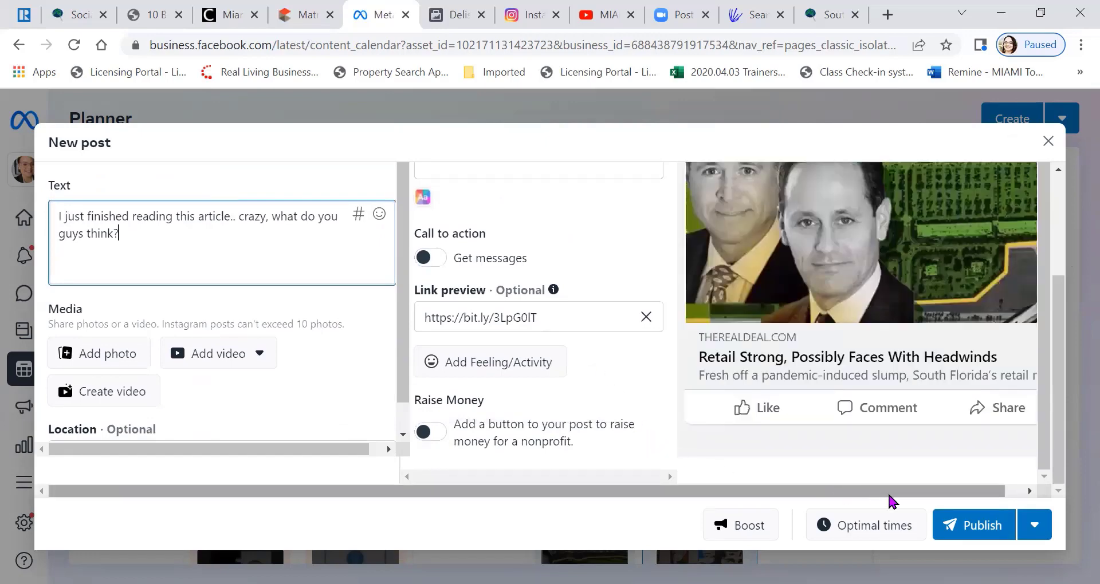
left_click(897, 532)
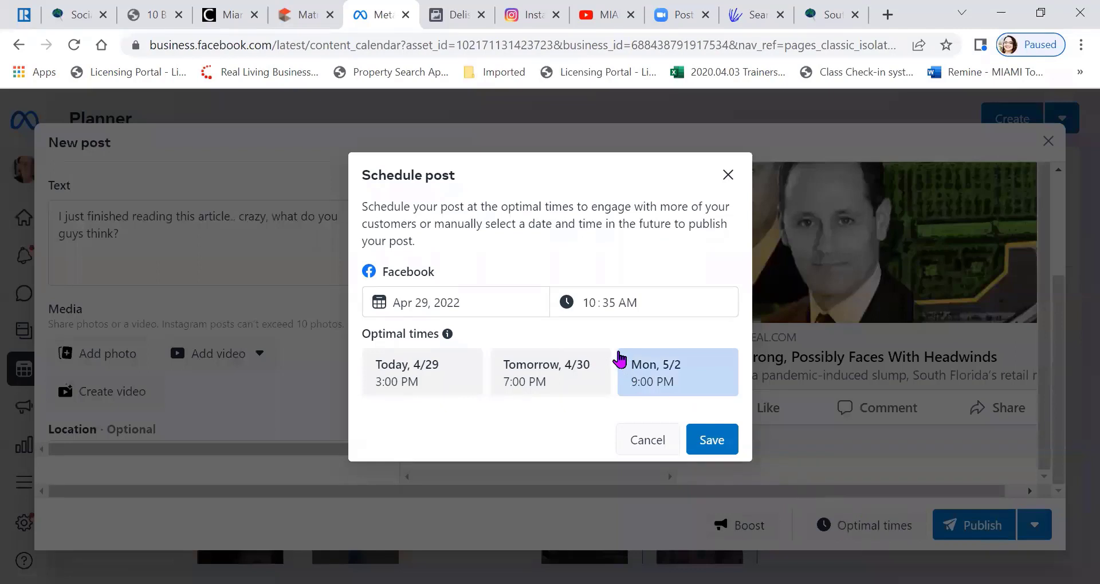
left_click(531, 299)
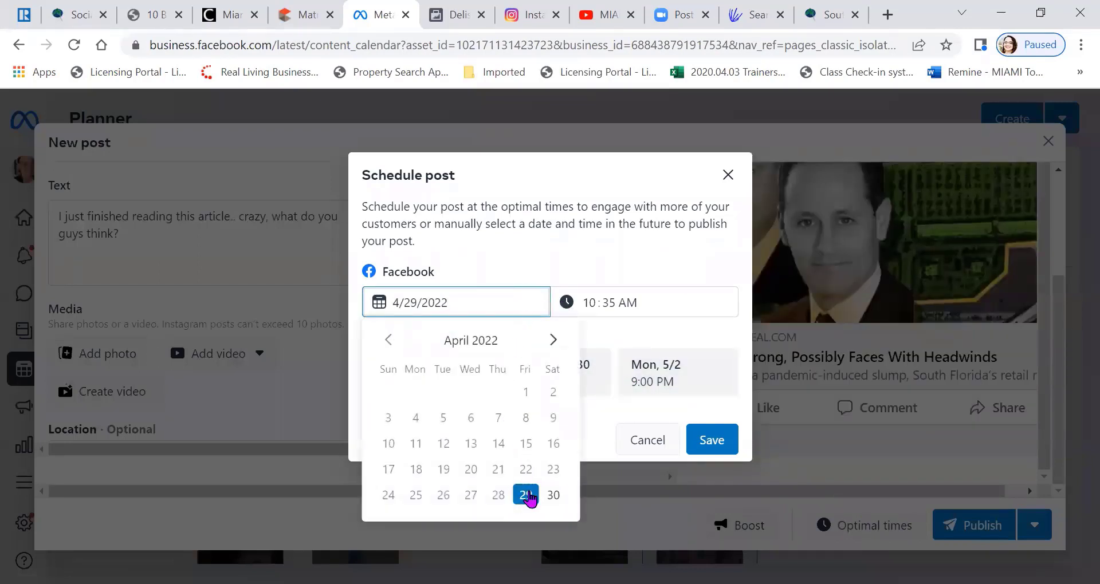
left_click(553, 340)
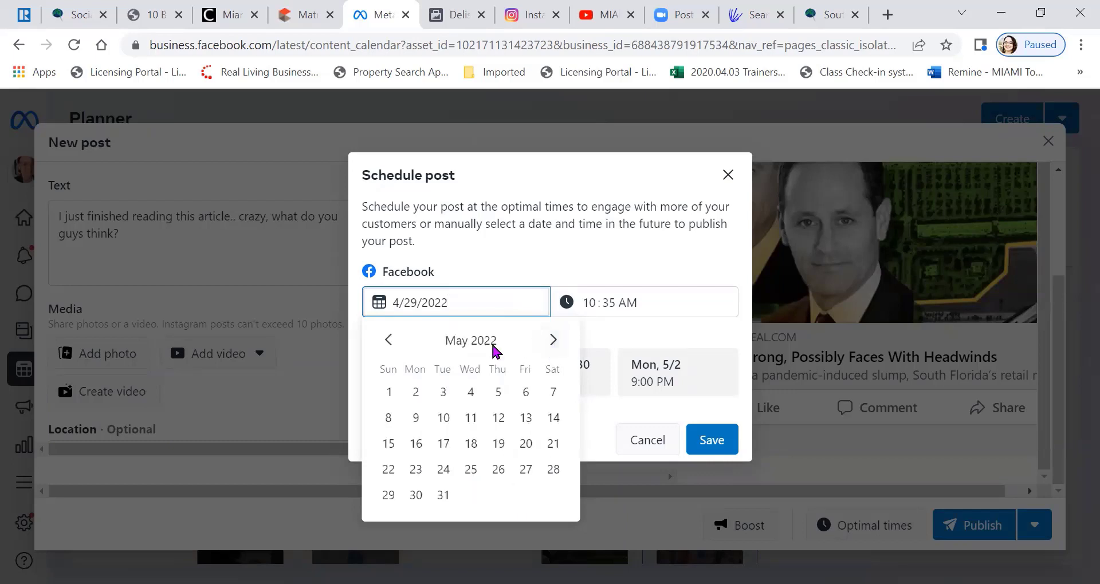
left_click(444, 394)
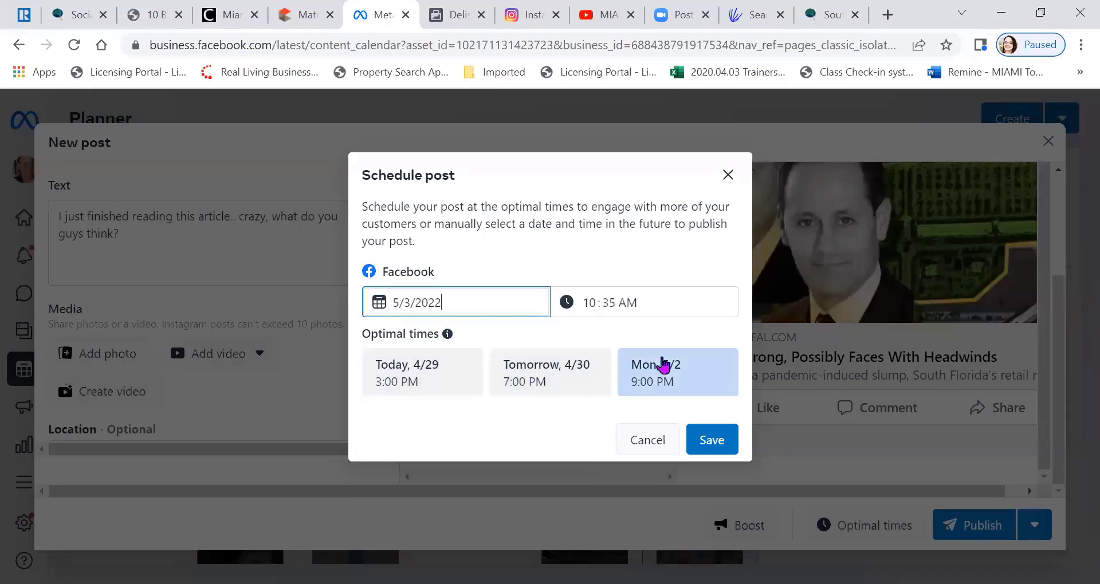
- Set the Facebook post's publishing time to 3:35 PM and save the schedule settings
left_click(599, 303)
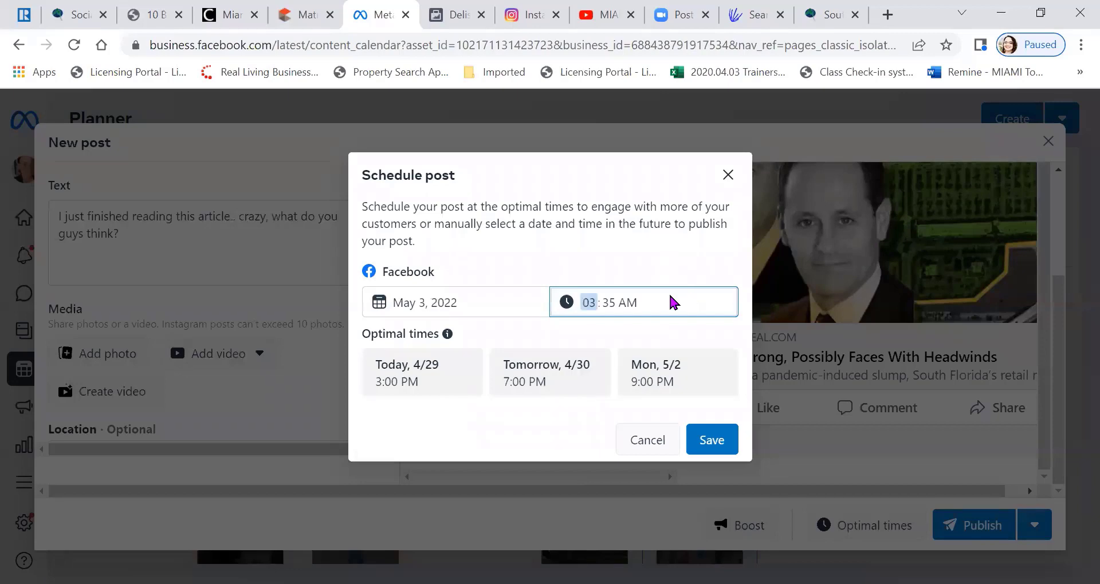
left_click(630, 301)
key("p")
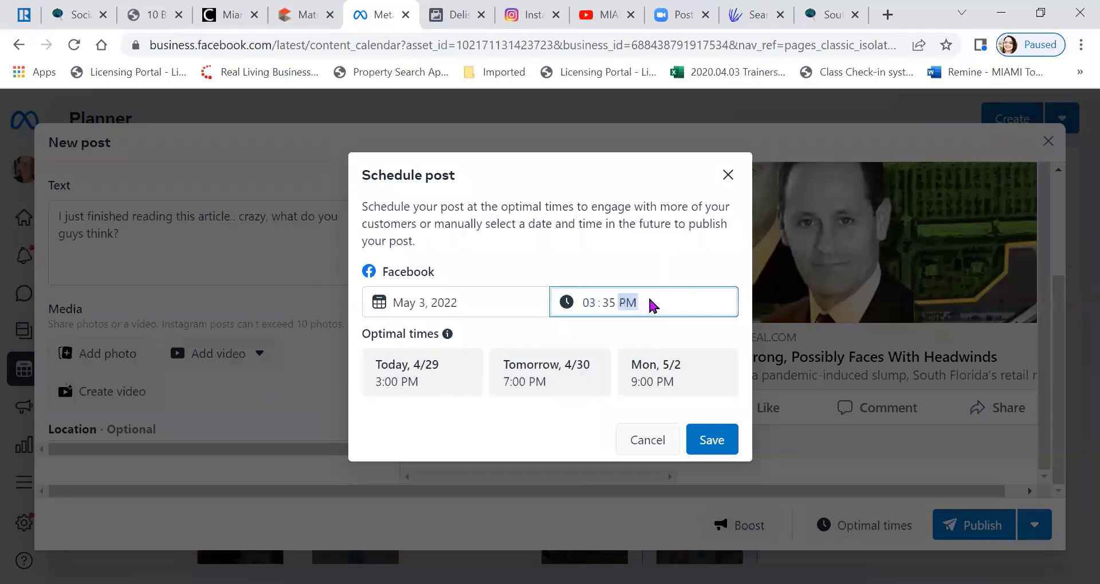
left_click(710, 439)
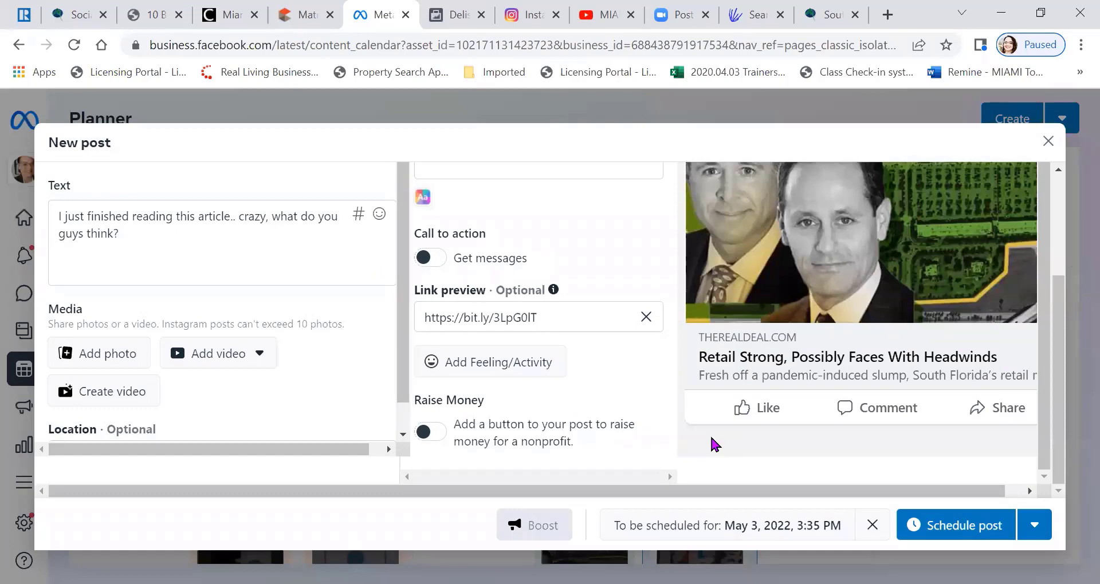
- Schedule the Facebook post sharing the article, keeping its text and link preview
left_click(1048, 142)
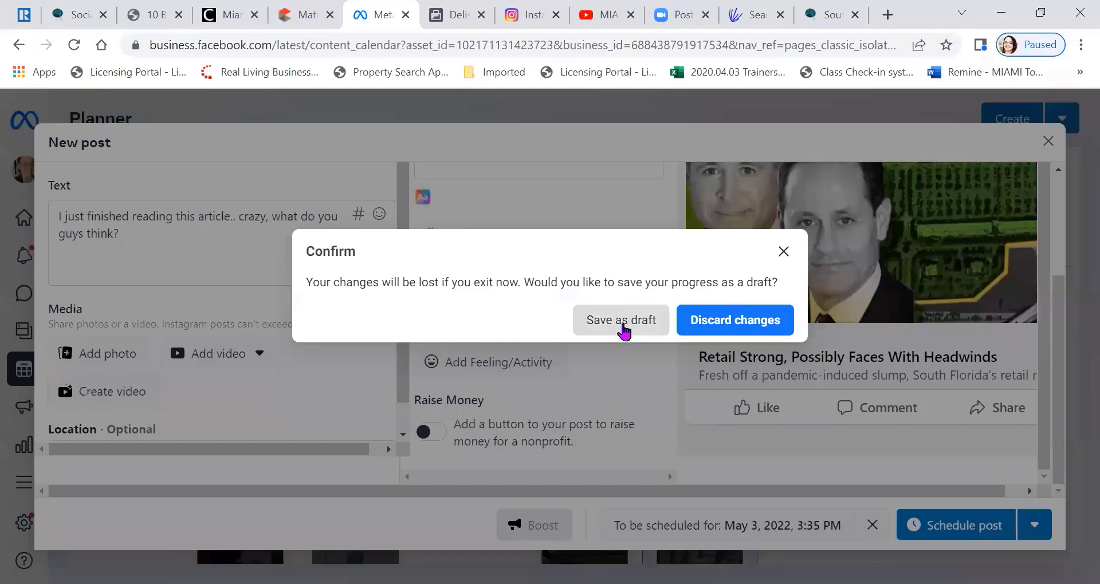
left_click(783, 252)
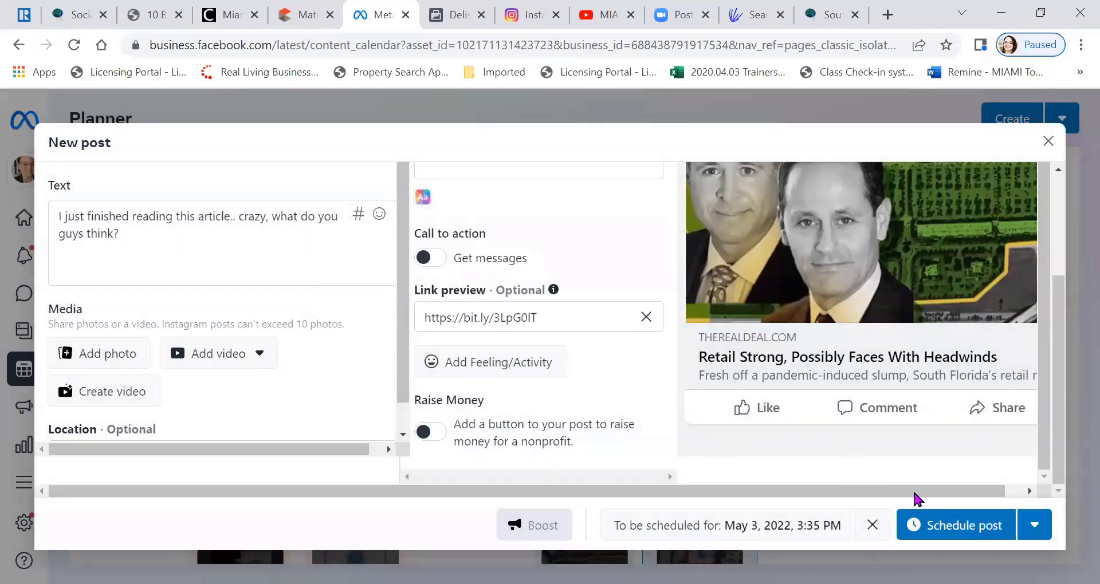
left_click(931, 524)
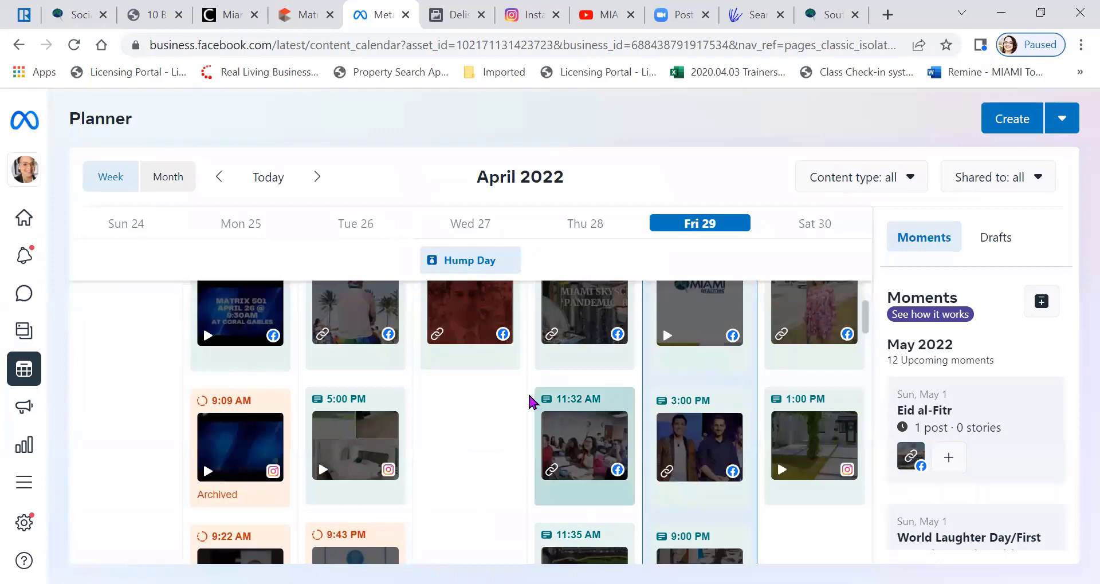
- Review the planned posts in the planner for the weeks of May 1 and May 8, 2022
scroll(478, 415, "up", 3)
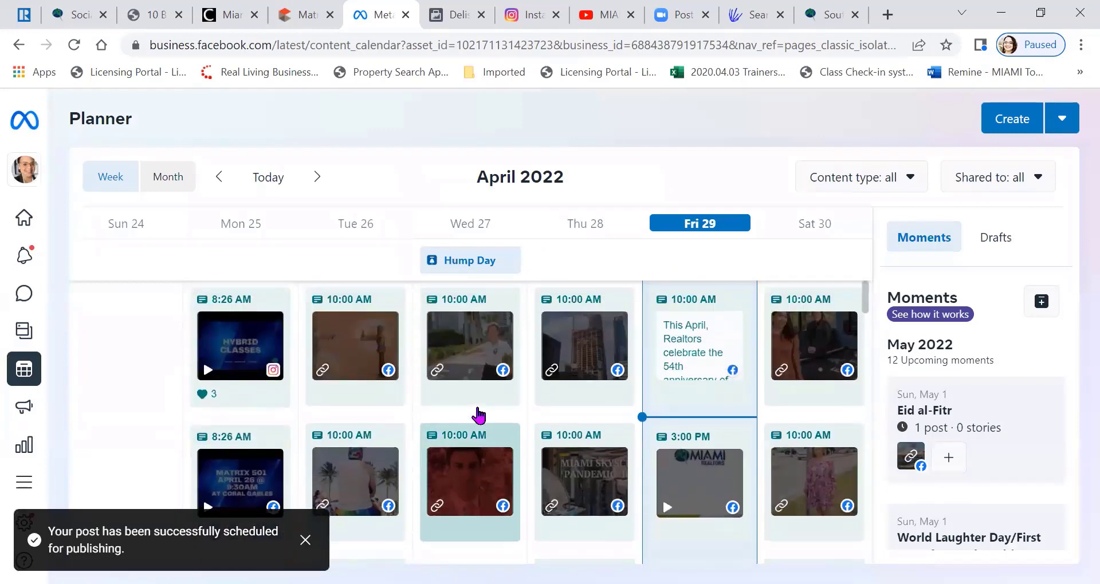
left_click(317, 177)
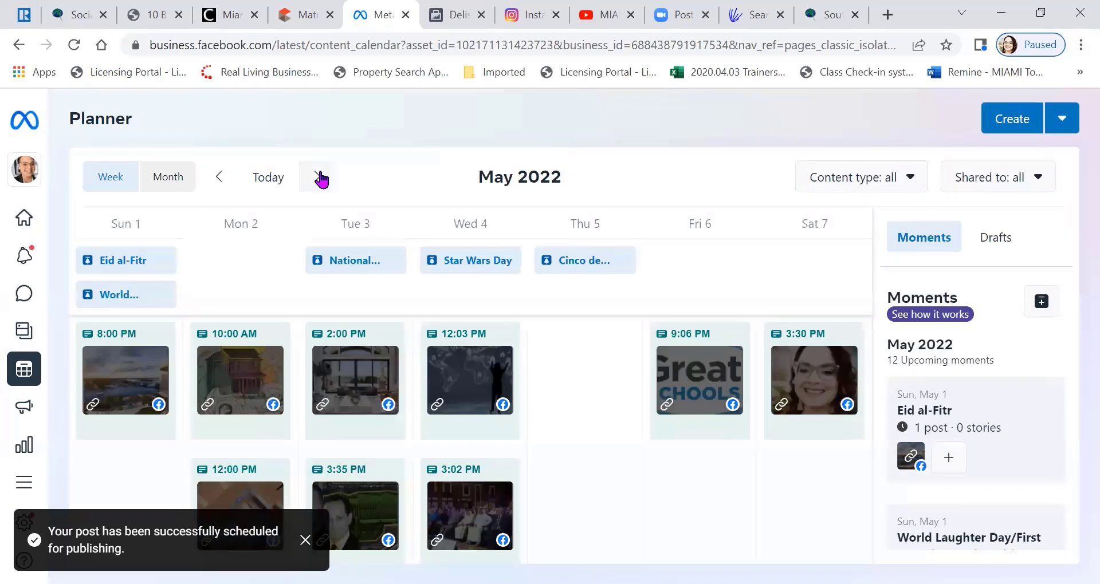
left_click(320, 178)
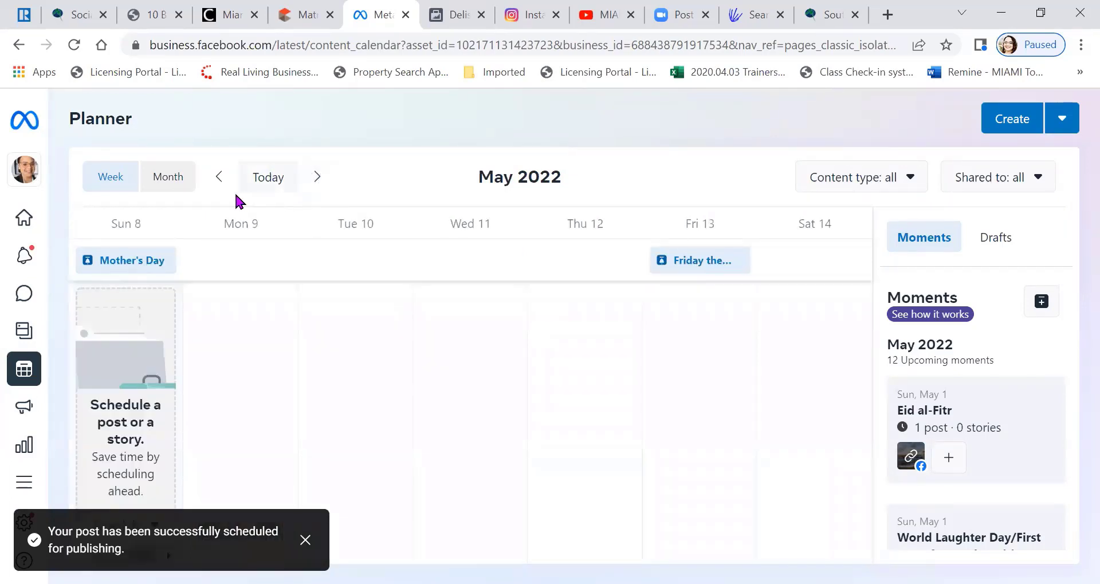
left_click(217, 184)
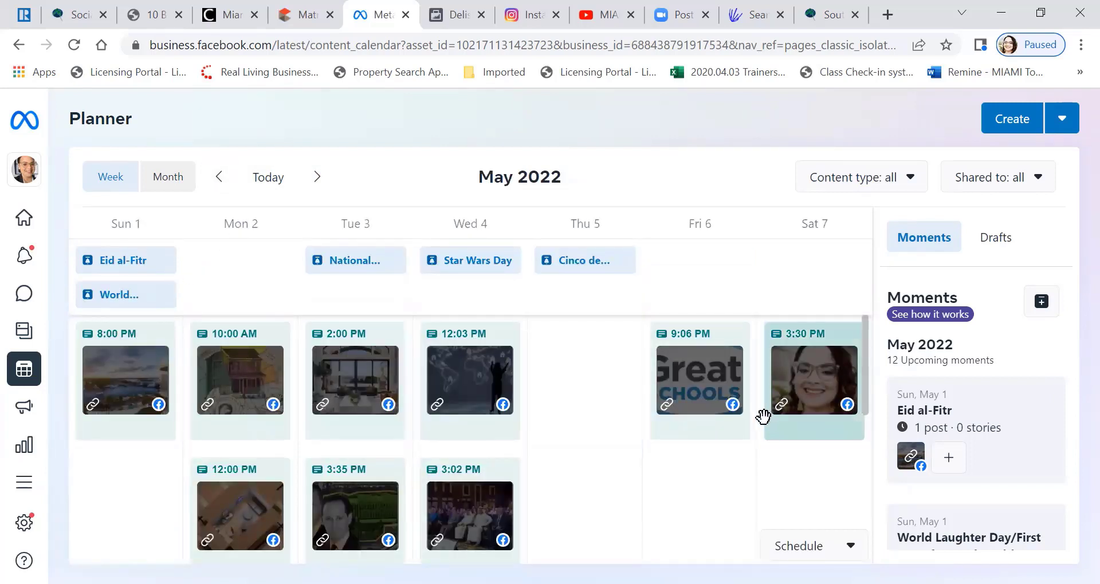
scroll(759, 429, "down", 3)
scroll(687, 470, "up", 3)
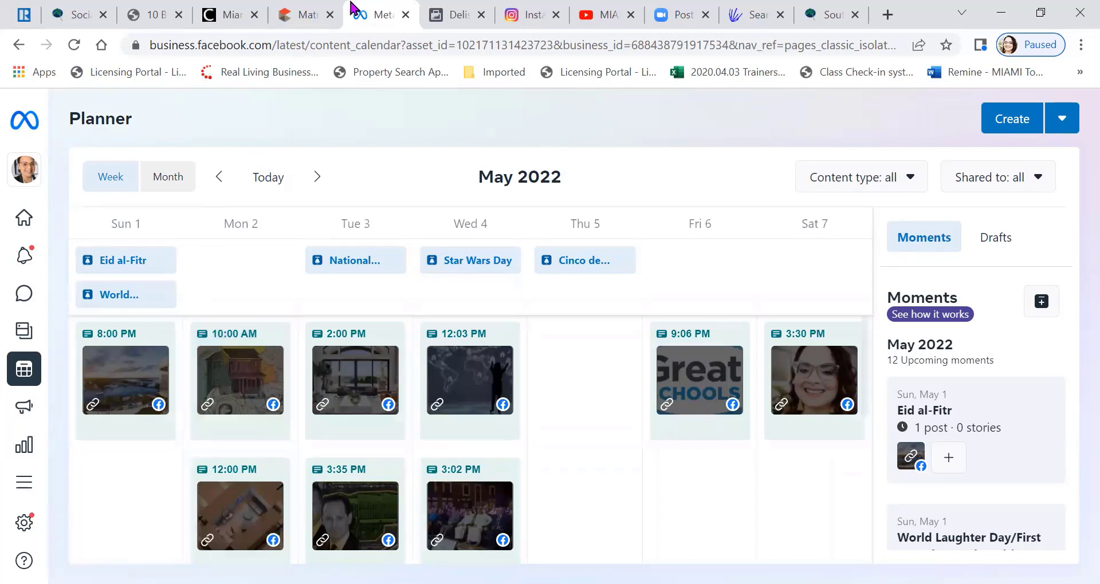
- Switch to the Miami Realtors article page and look through its short link, related posts and headline
left_click(820, 19)
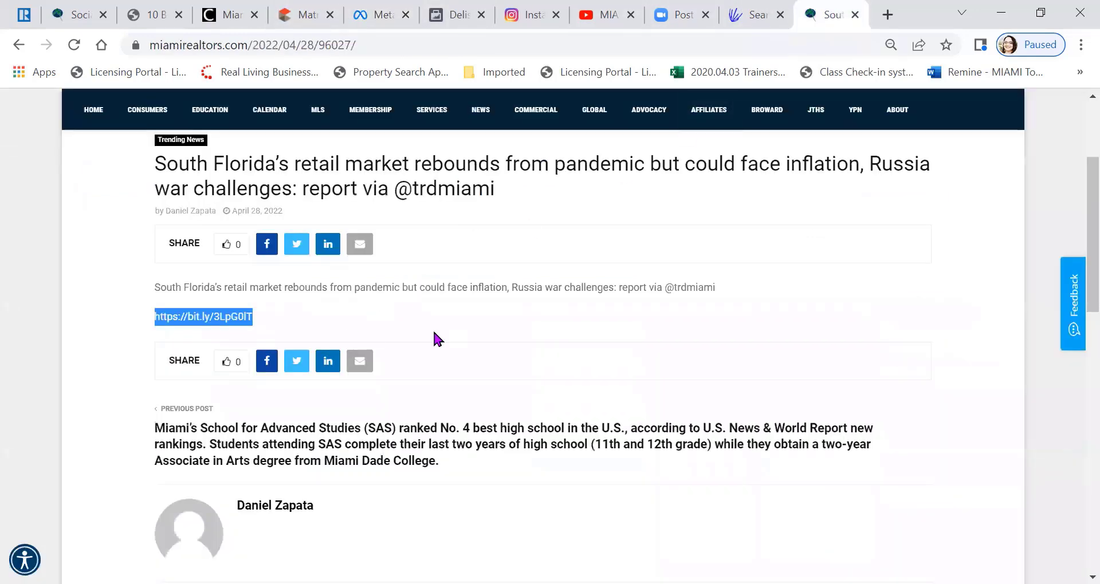
scroll(410, 306, "down", 5)
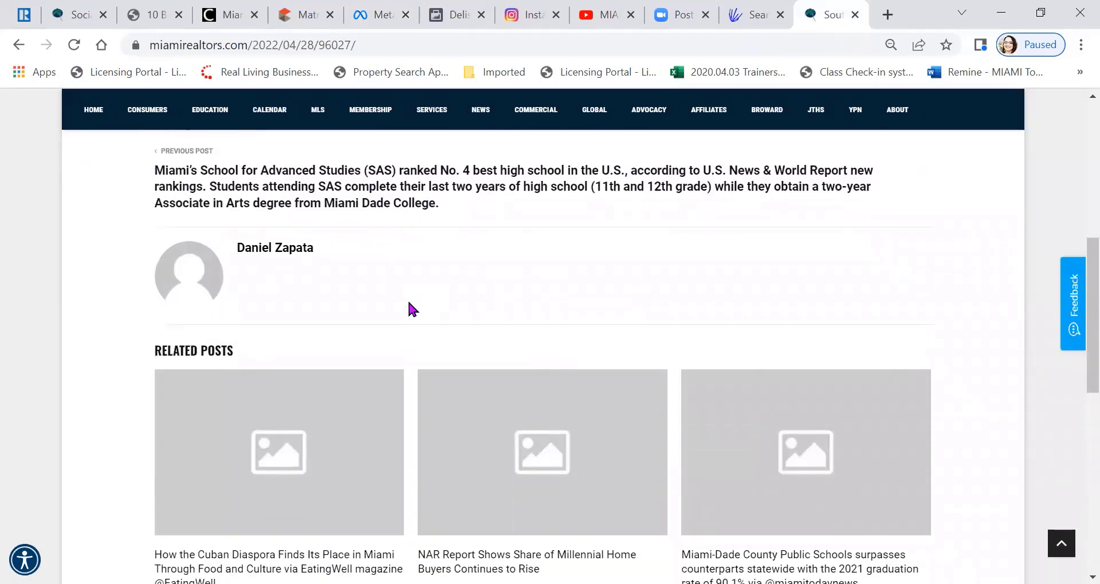
scroll(409, 303, "up", 2)
scroll(412, 309, "up", 2)
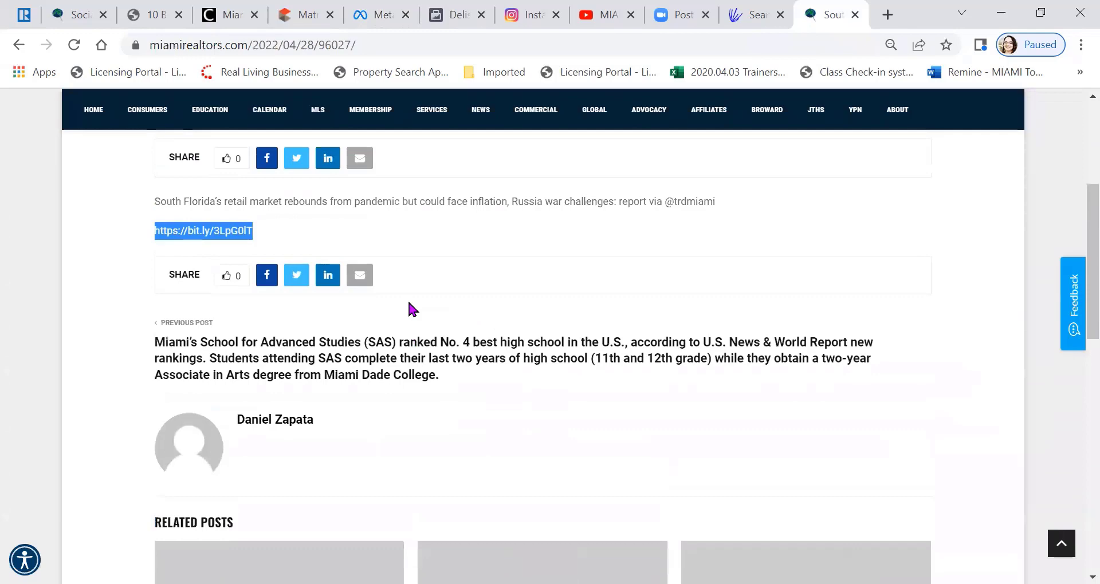
scroll(408, 309, "down", 8)
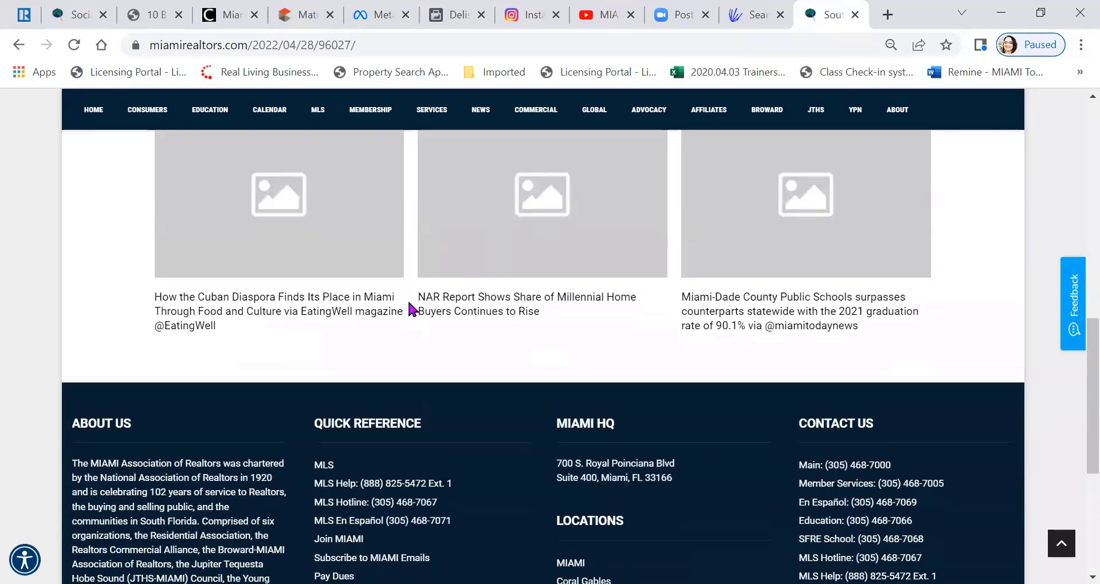
scroll(407, 309, "down", 3)
scroll(395, 332, "up", 3)
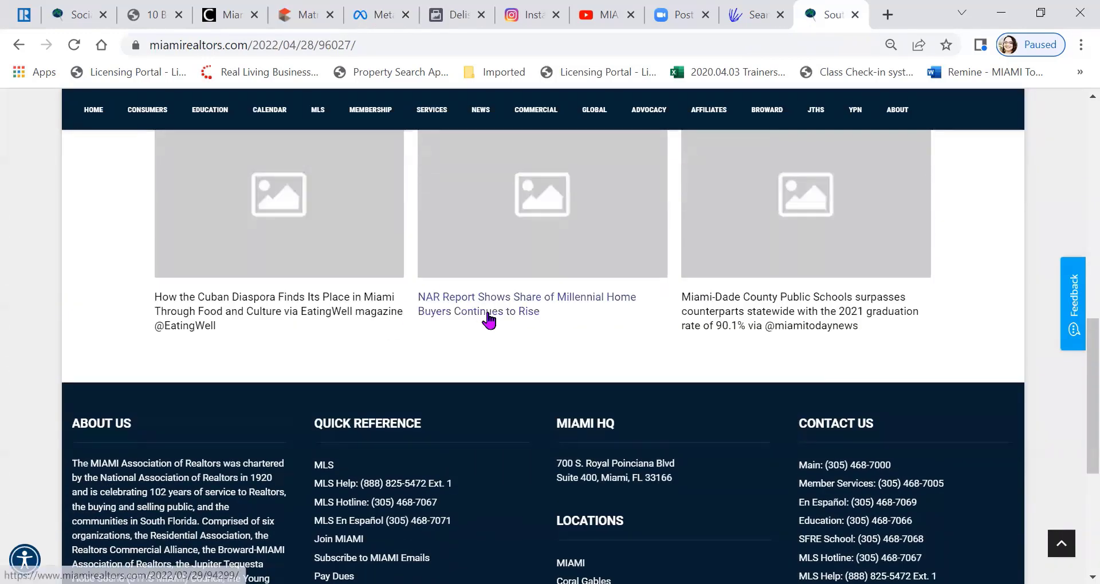
scroll(489, 318, "up", 12)
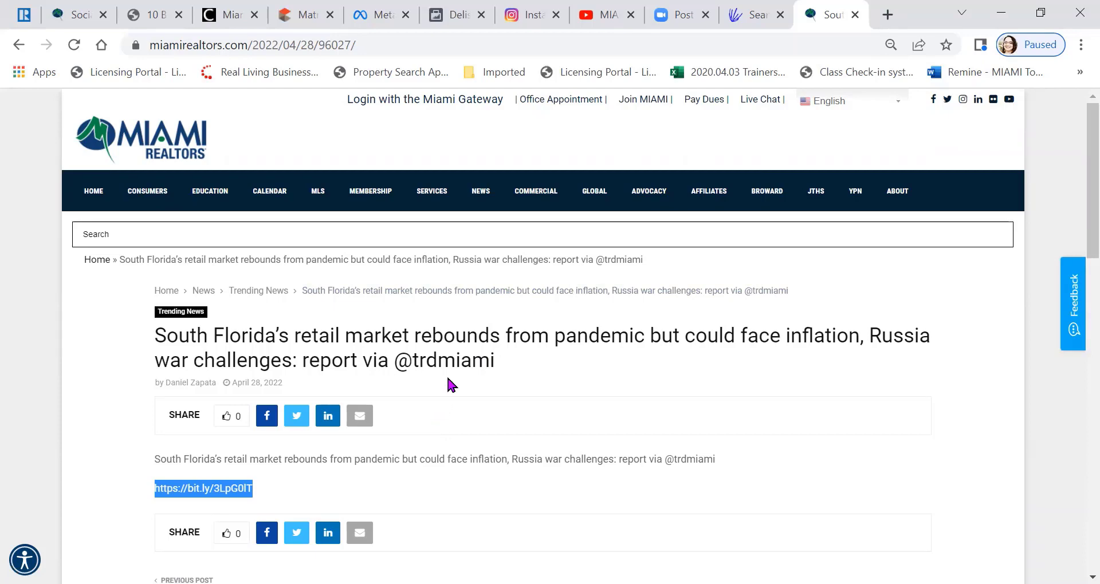
- Switch back to the Meta Business Suite planner and start another new post
left_click(371, 16)
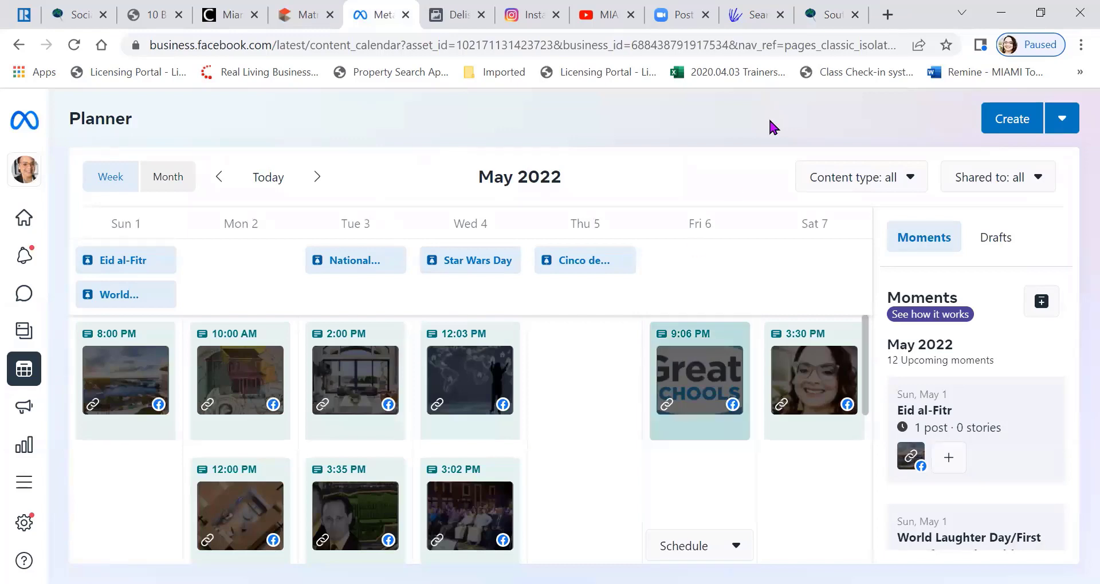
left_click(1008, 125)
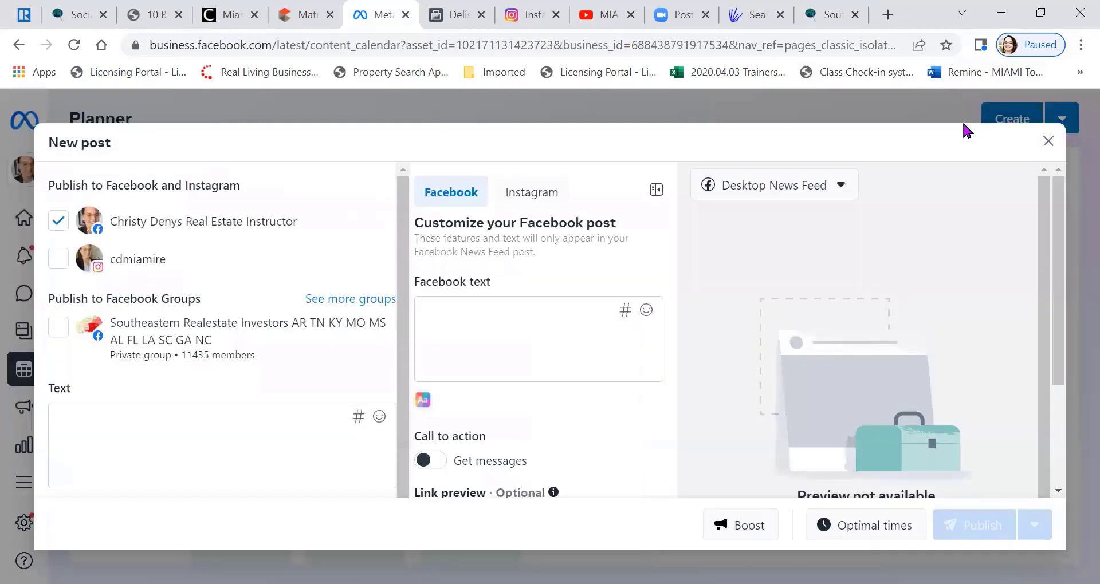
scroll(280, 324, "down", 1)
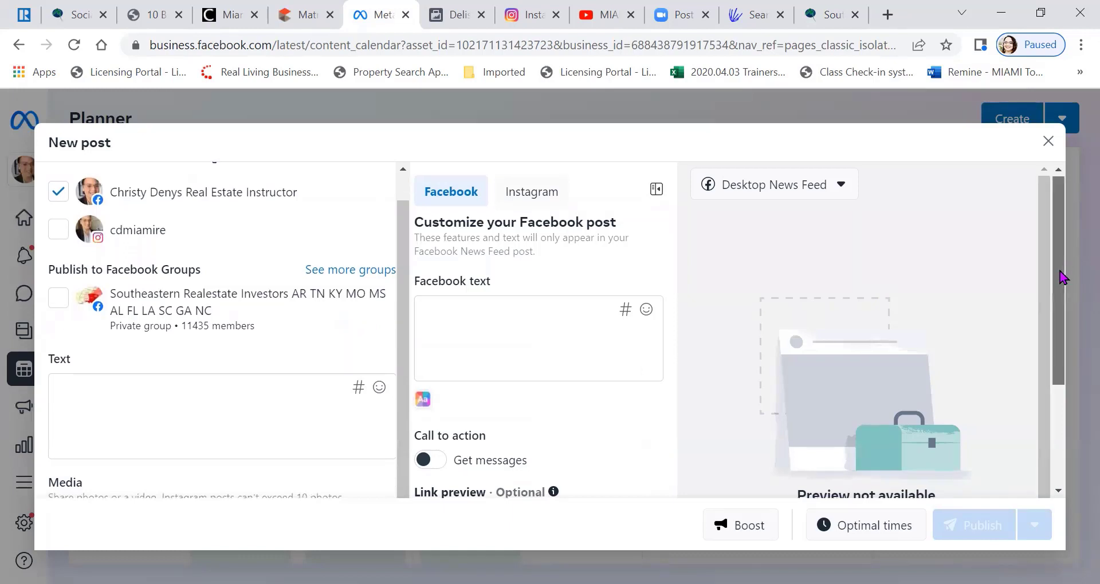
scroll(1064, 393, "down", 3)
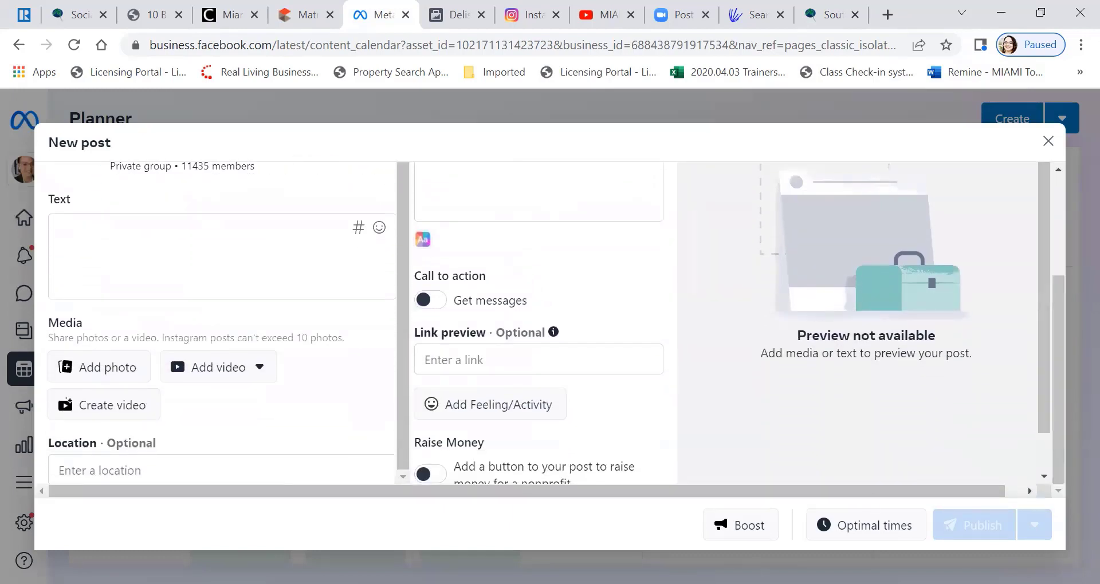
- Add the MIAMI Skyline image from the Logo folder on the Desktop to the new post
left_click(121, 379)
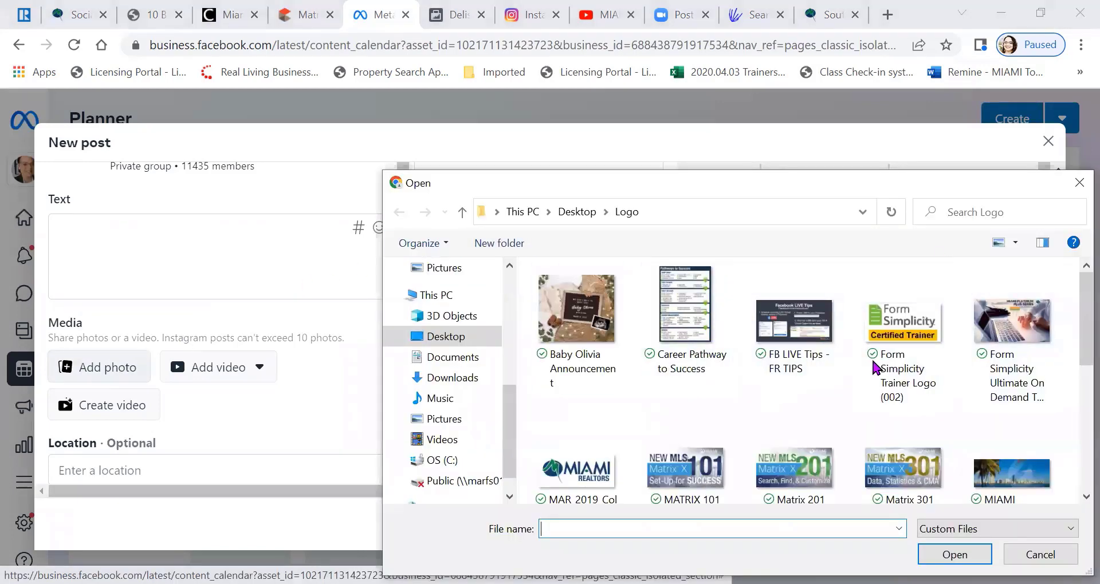
scroll(875, 367, "down", 5)
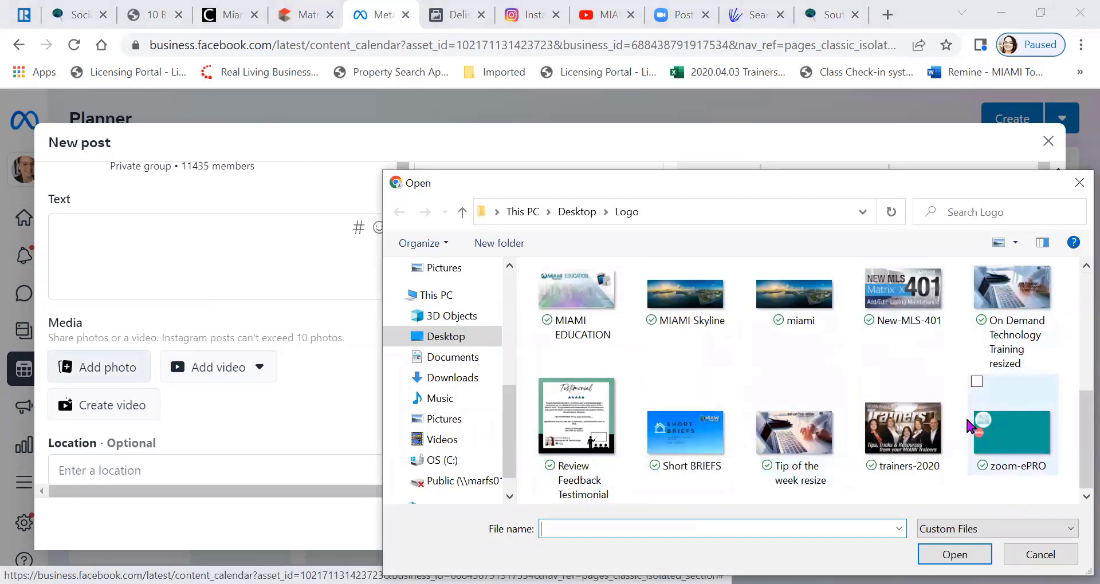
left_click(713, 312)
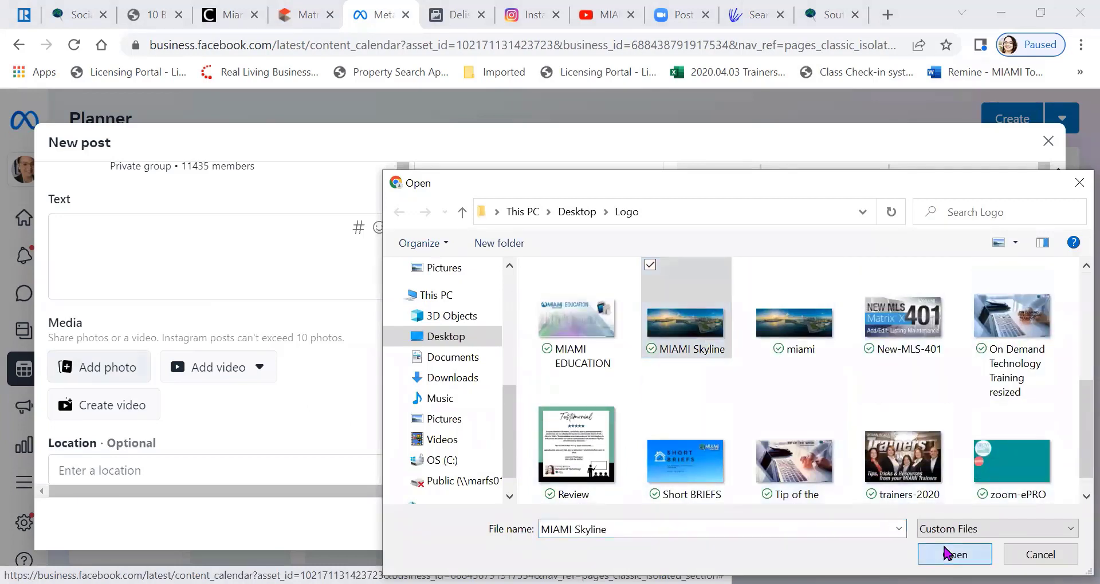
left_click(953, 553)
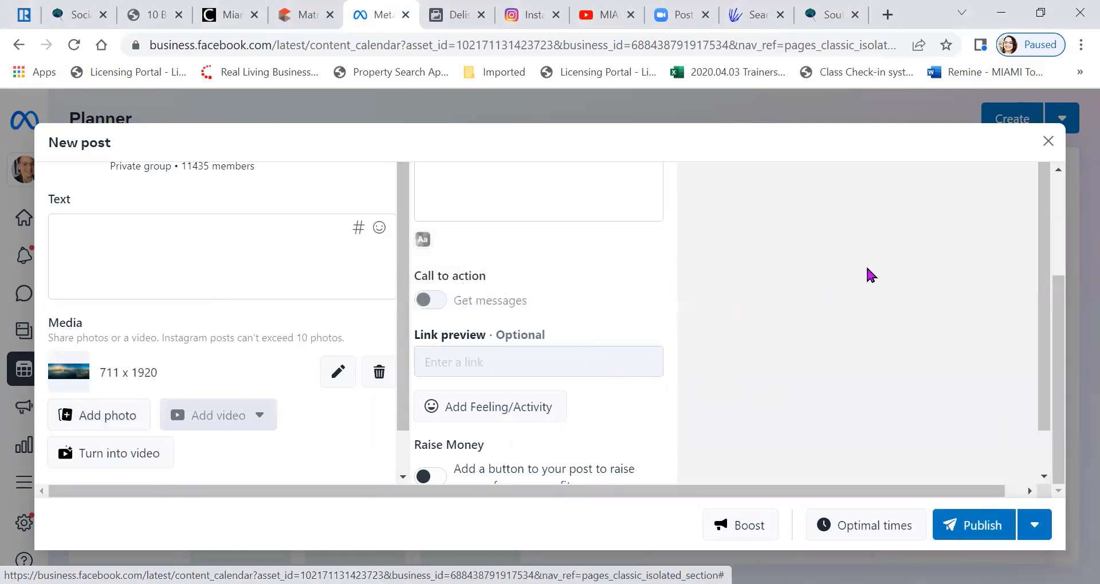
left_click_drag(1059, 294, 1060, 196)
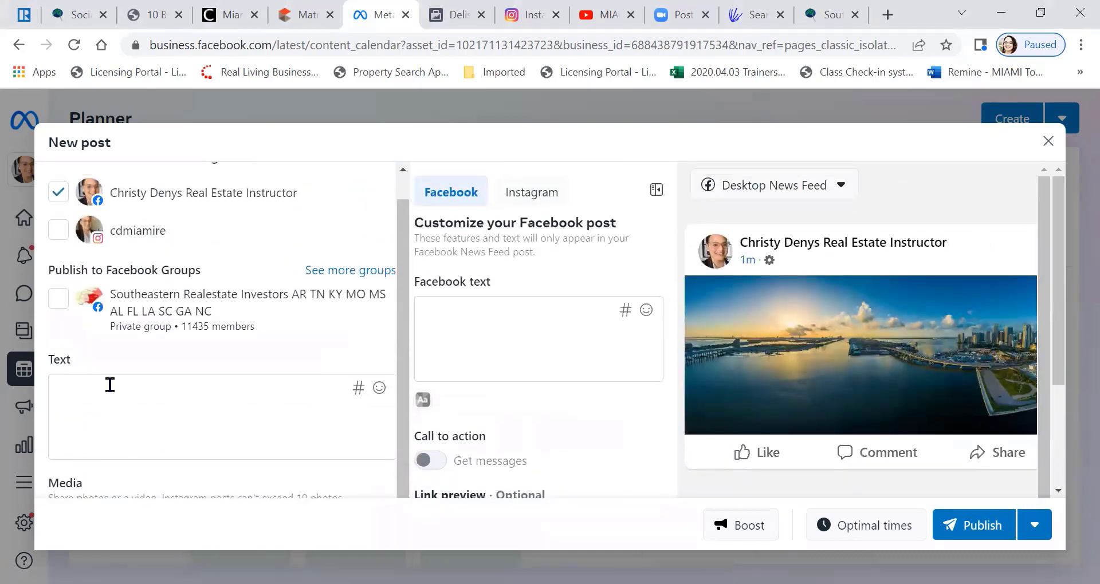
left_click(109, 390)
right_click(110, 390)
left_click(182, 222)
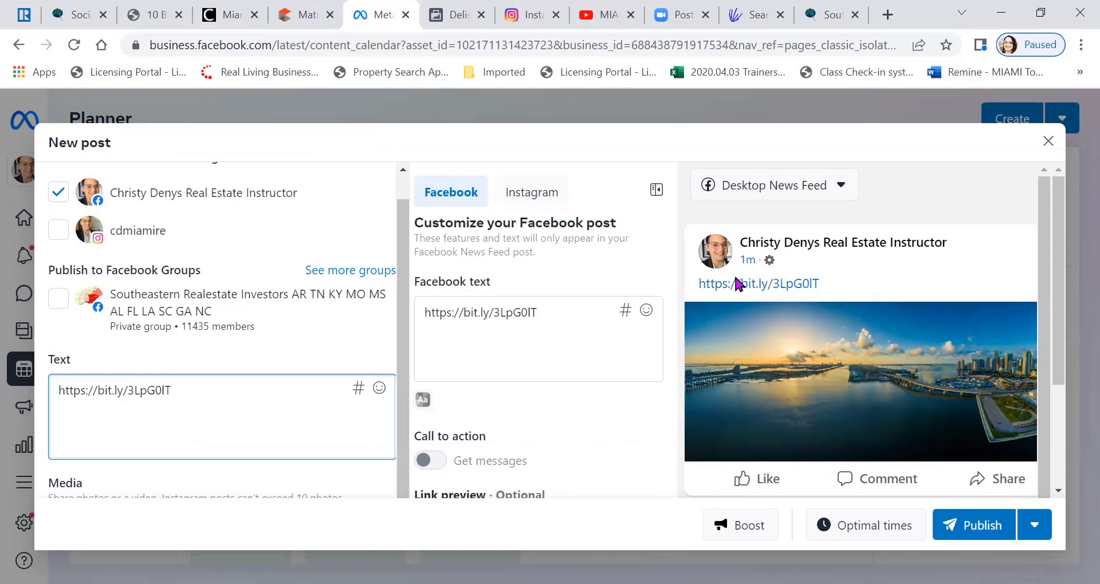
- Insert "Topic - Click here to view: " before the article link in the post text
left_click(46, 421)
left_click(50, 417)
type("TOpic")
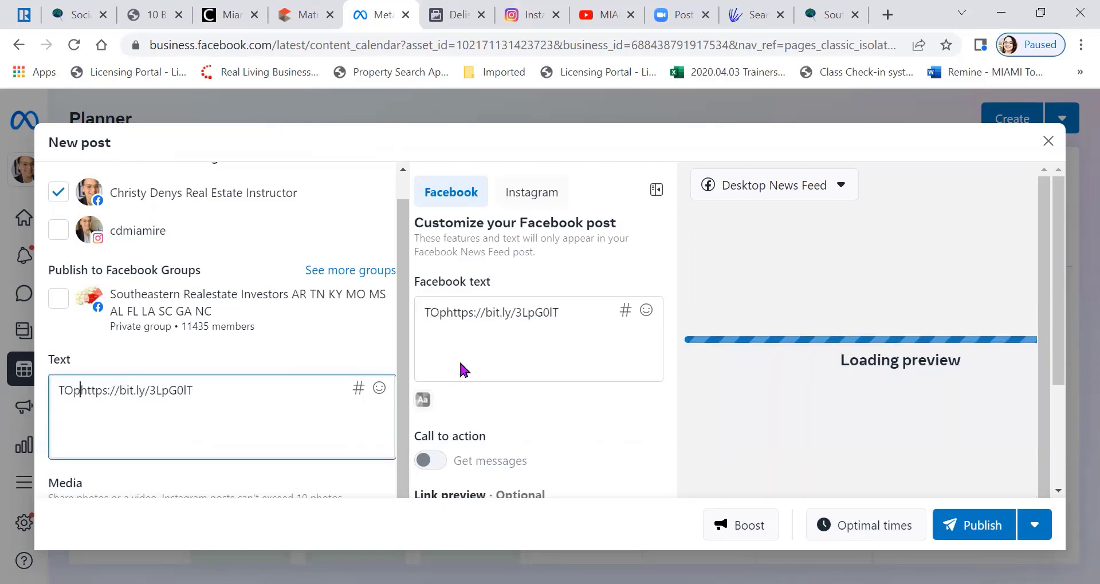
key("BackSpace")
key("BackSpace")
key("BackSpace")
key("BackSpace")
key("BackSpace")
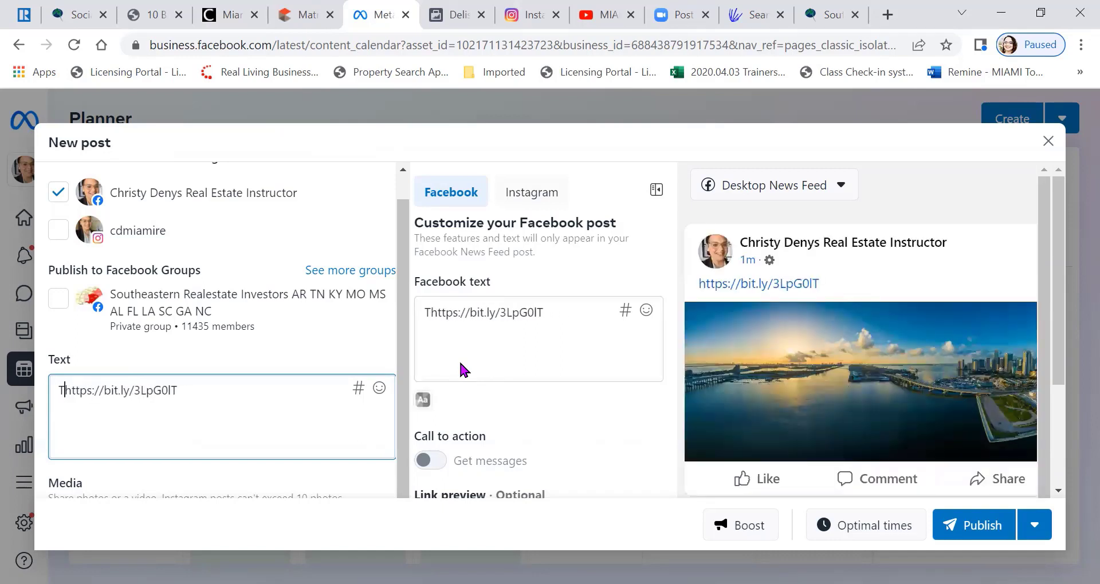
type("opic - Cl")
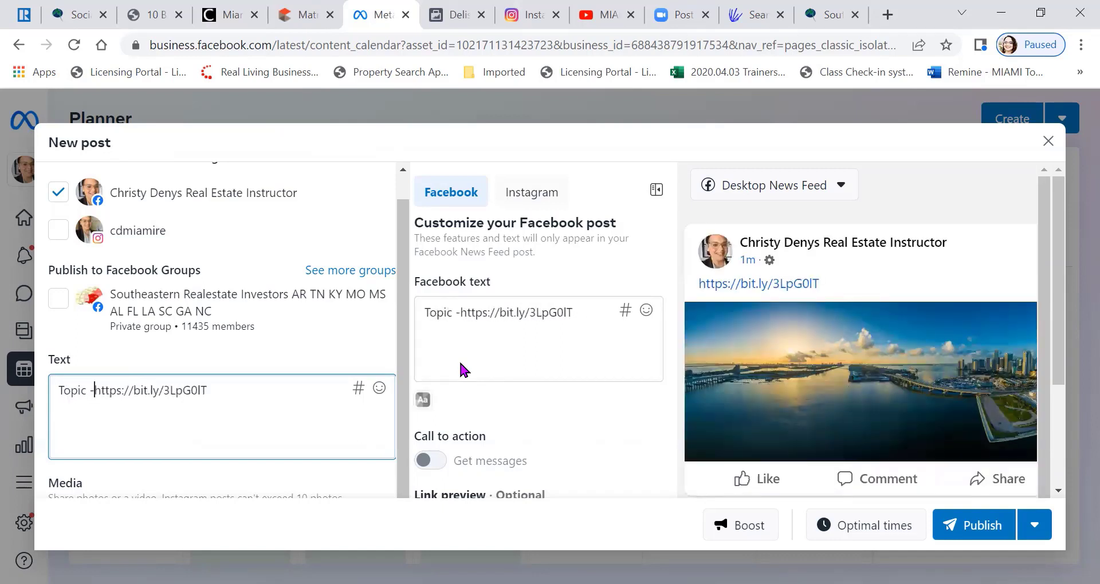
type("ick here to v")
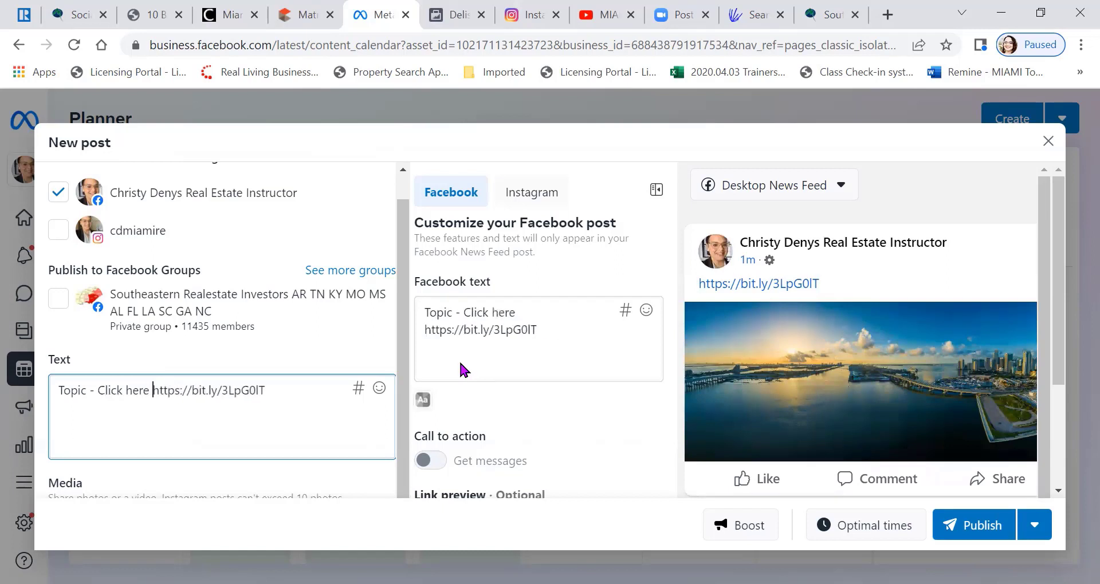
type("iew:")
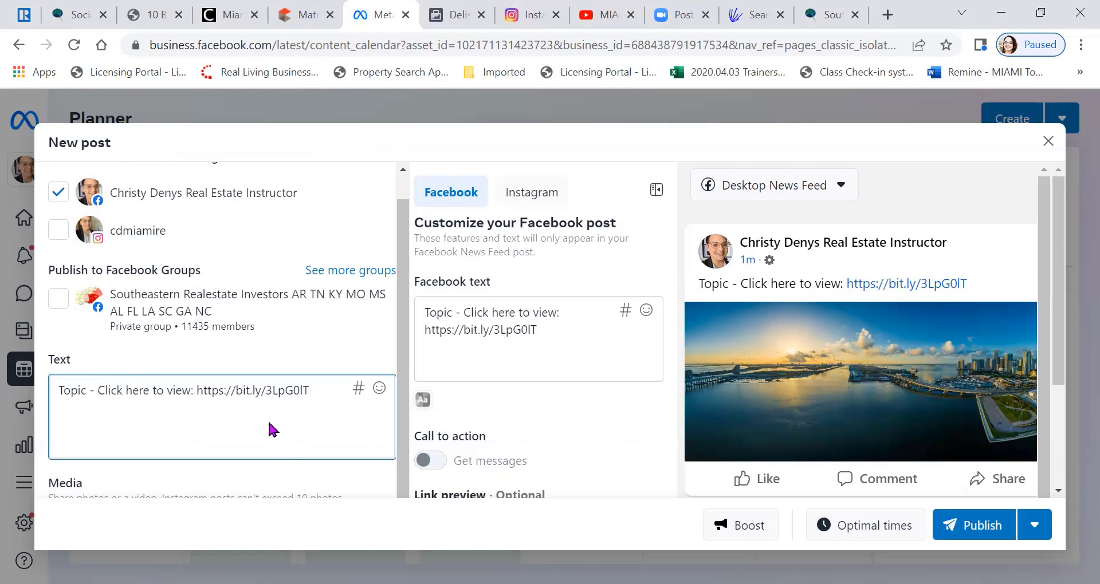
- Clear the post text and change the publishing destination from the Facebook page to the Instagram account
key("shift+End")
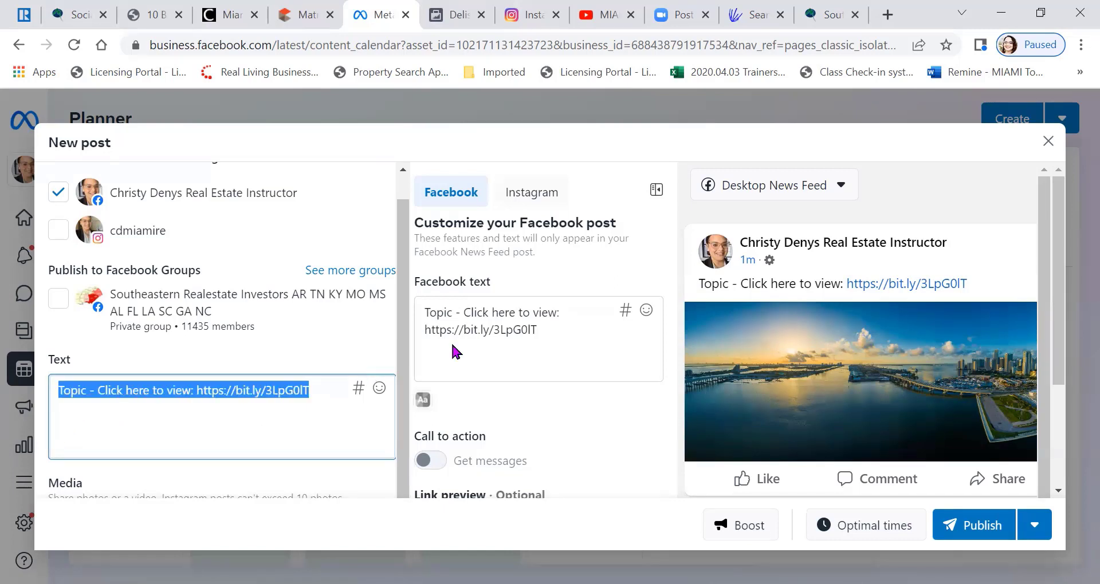
key("BackSpace")
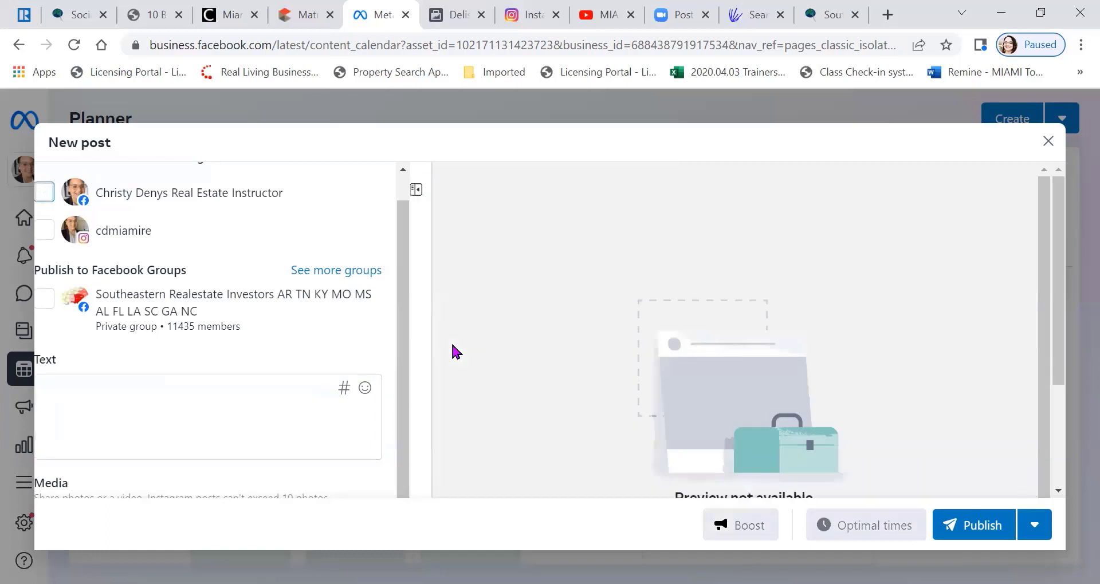
left_click(47, 297)
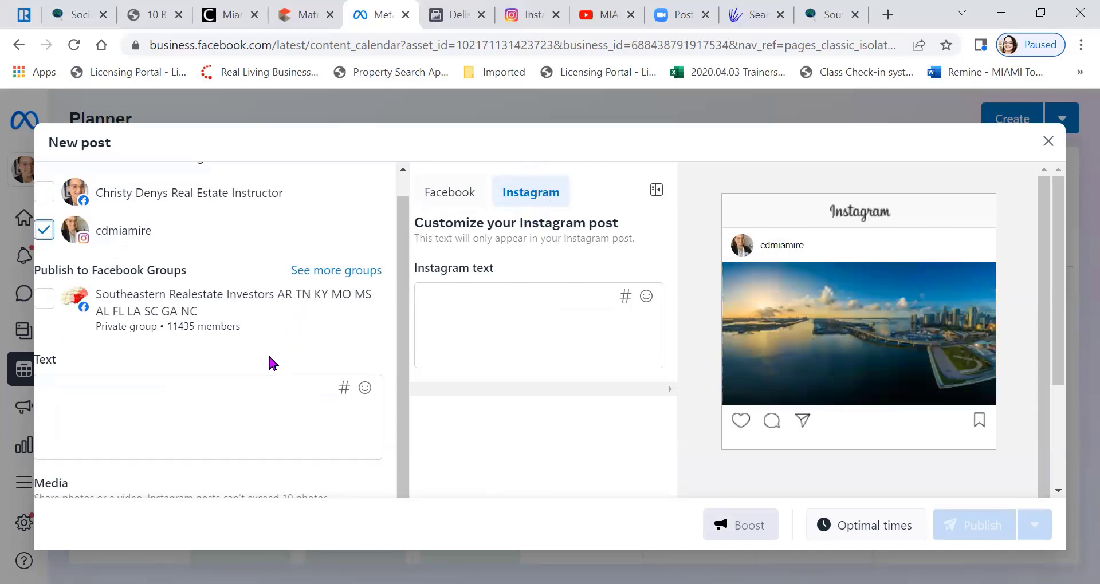
- Examine the destination, text and media sections of the new Instagram post, including the photo's aspect ratio requirements
scroll(269, 363, "down", 2)
scroll(233, 441, "up", 3)
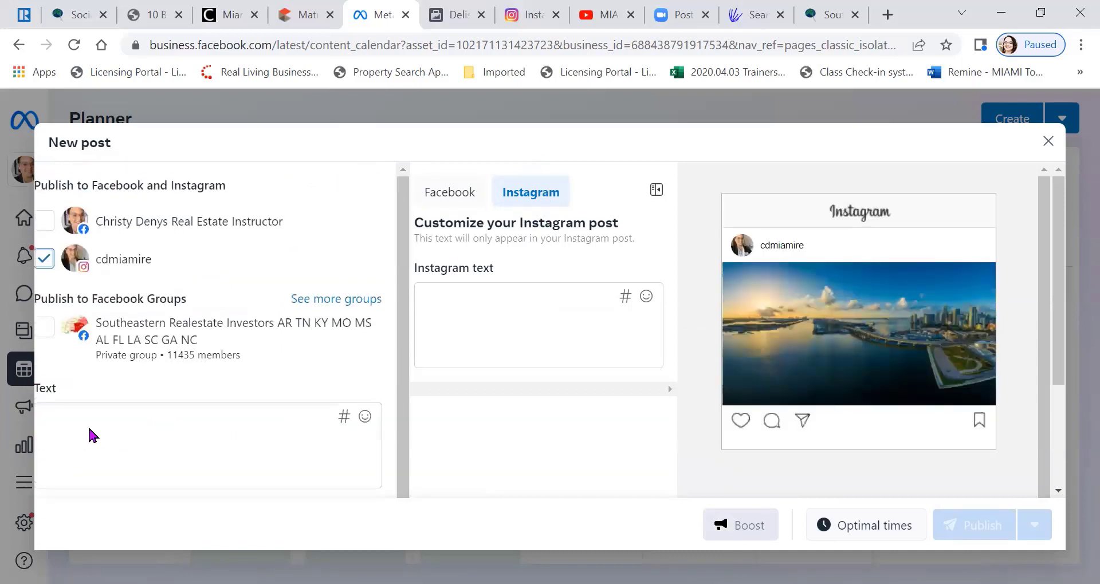
left_click(72, 417)
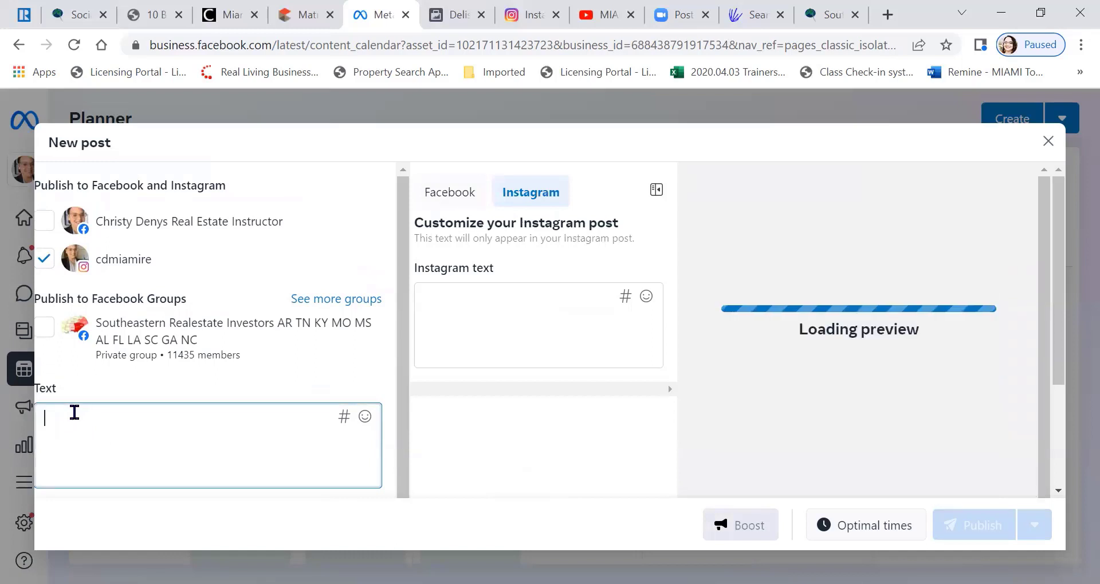
right_click(76, 422)
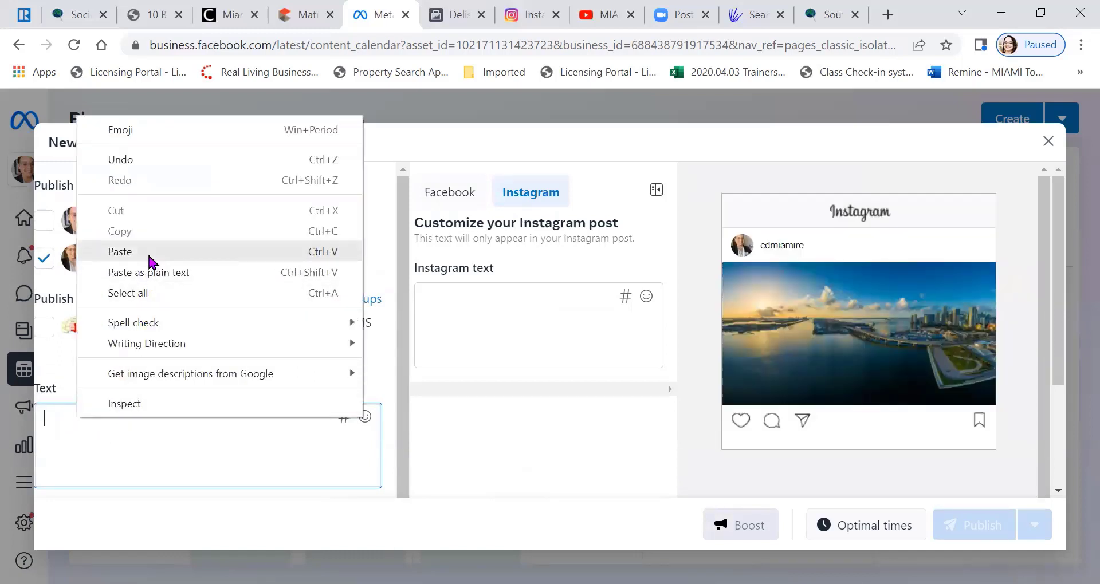
left_click(55, 421)
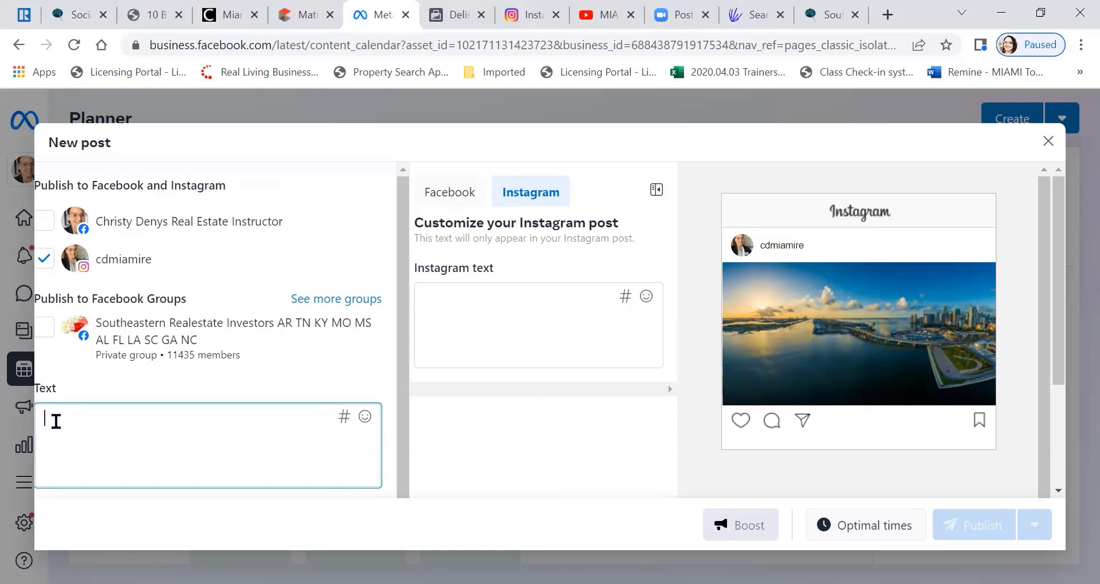
scroll(373, 295, "down", 3)
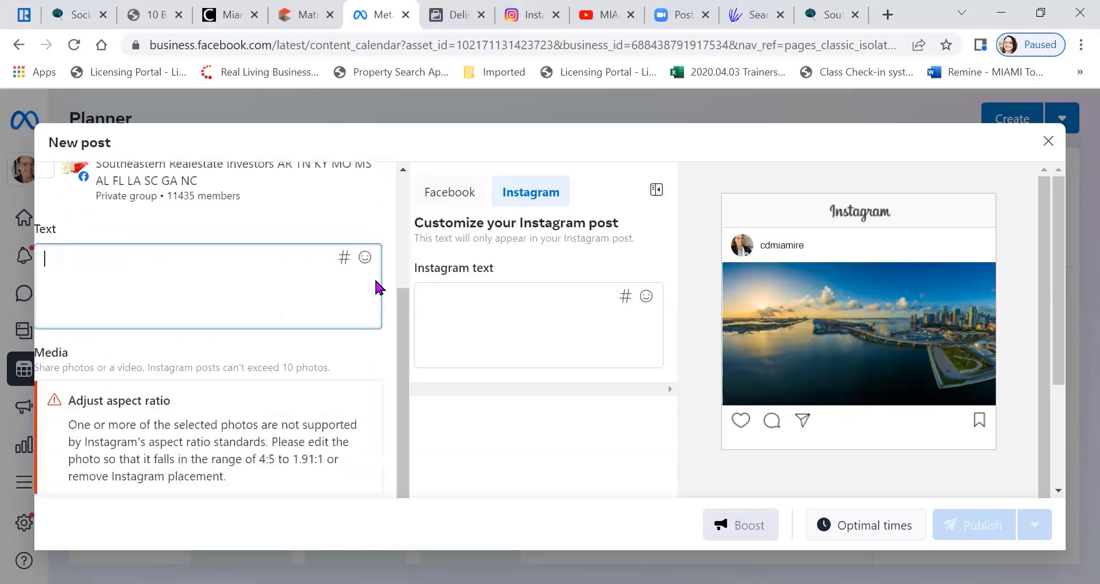
left_click_drag(1054, 252, 1058, 392)
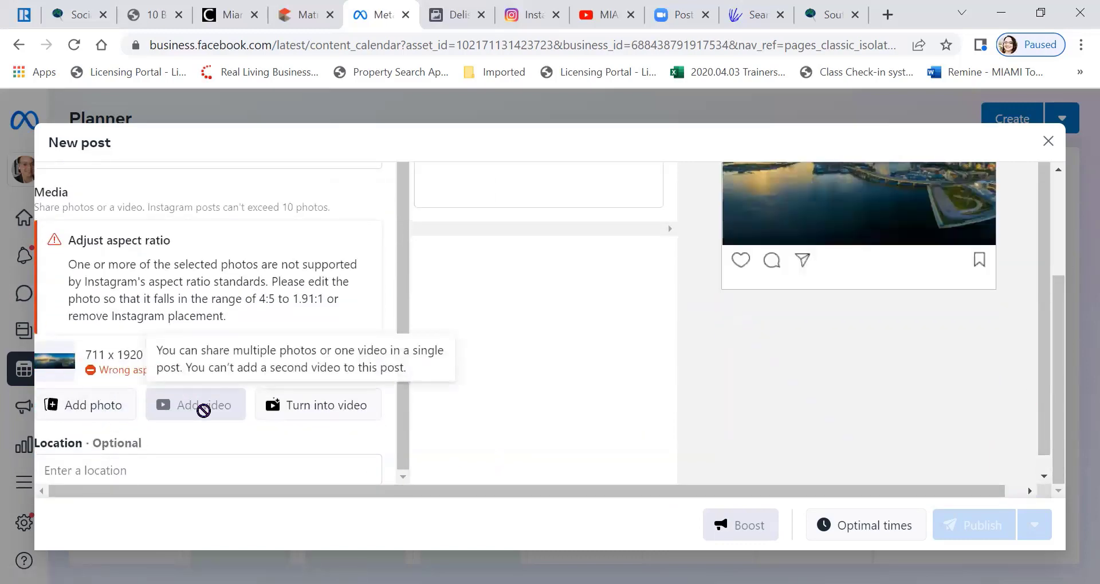
scroll(204, 410, "up", 3)
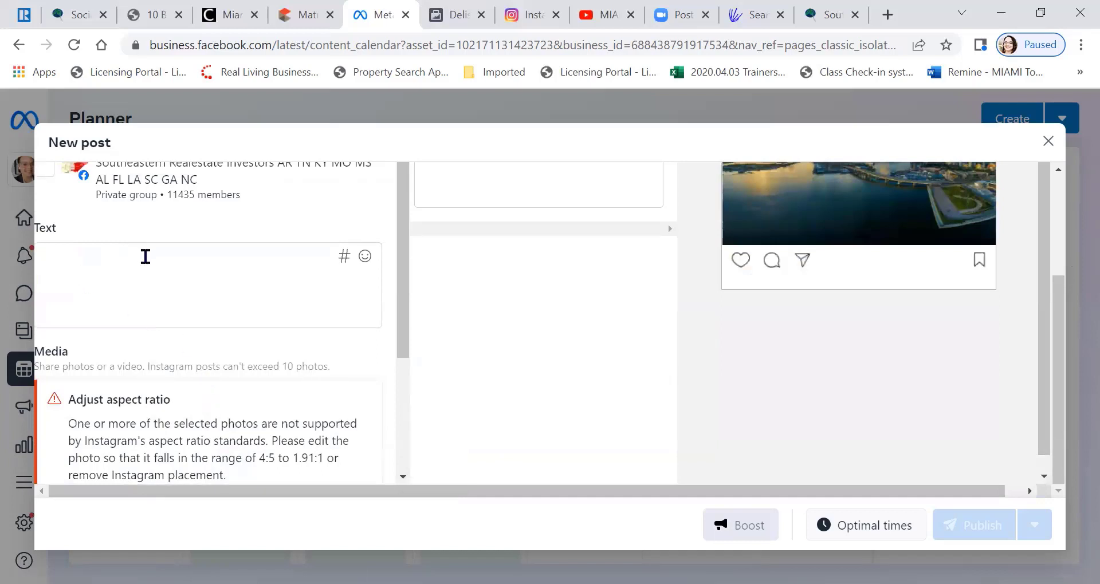
left_click(141, 274)
scroll(216, 246, "up", 3)
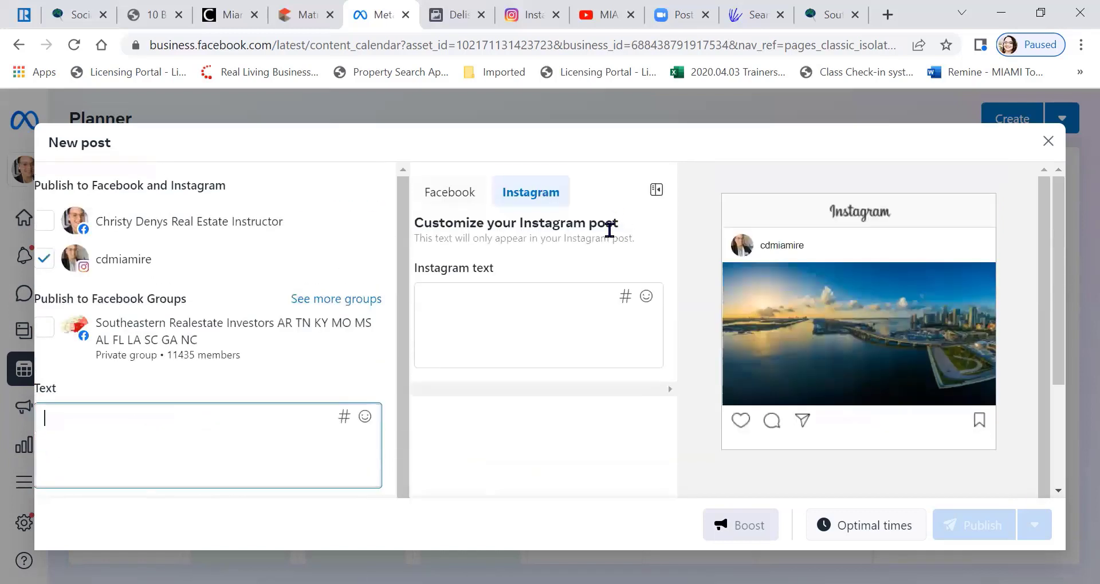
- Close the new Instagram post and discard its changes instead of saving it as a draft
left_click(1048, 142)
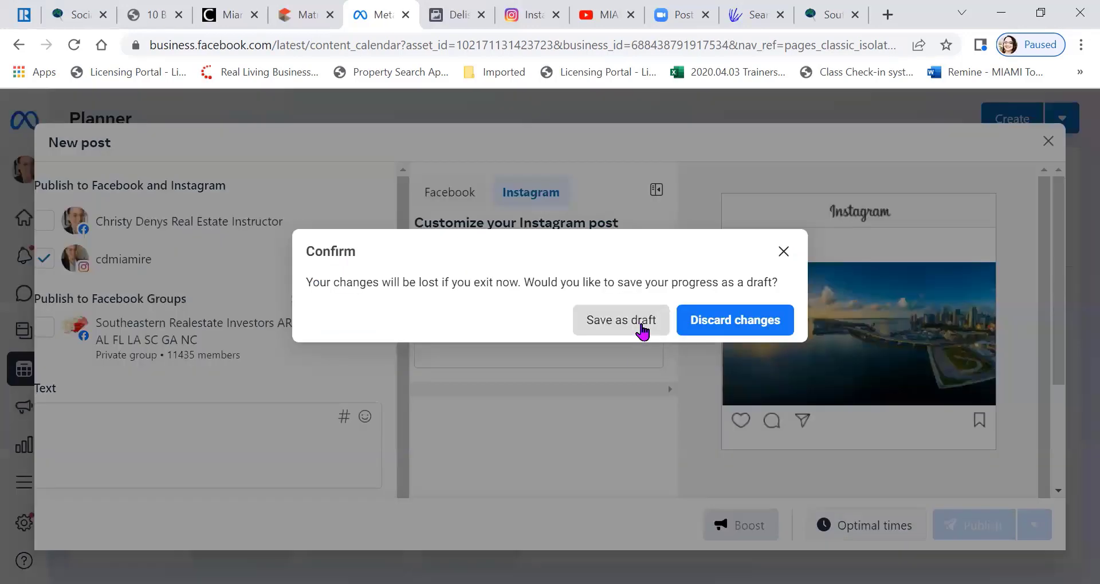
left_click(693, 322)
left_click(693, 322)
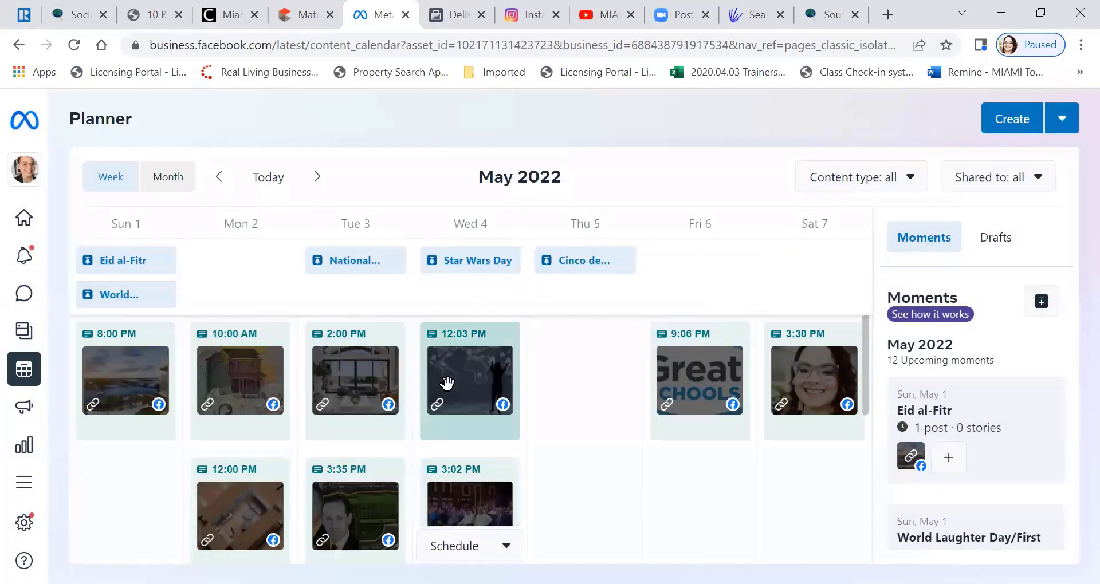
- Open the Home overview and look through its tasks, planner, Recent Ads, Audience growth and Content inspiration sections
mouse_move(428, 375)
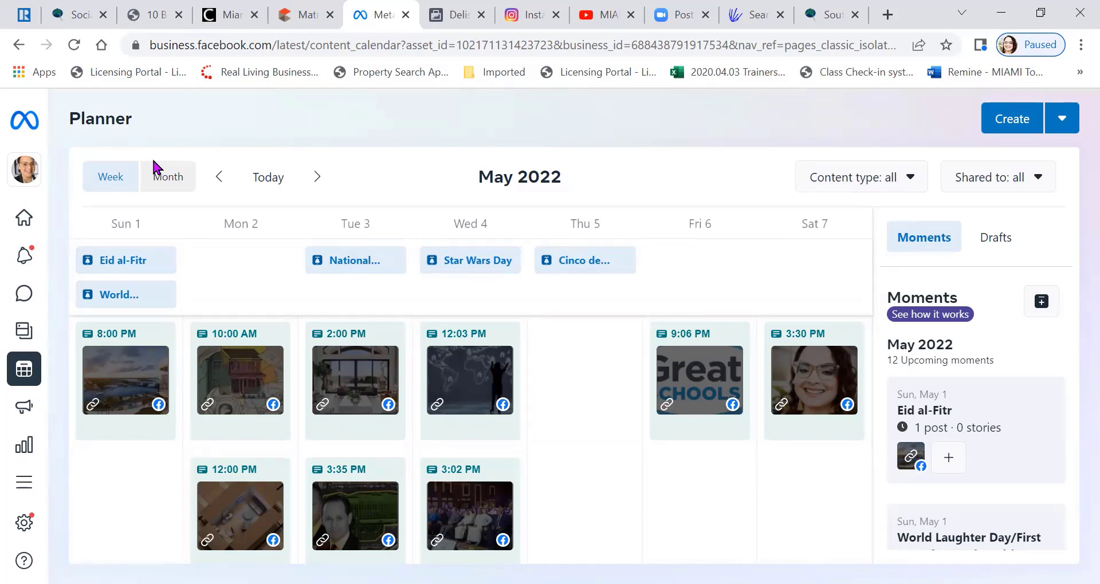
left_click(23, 221)
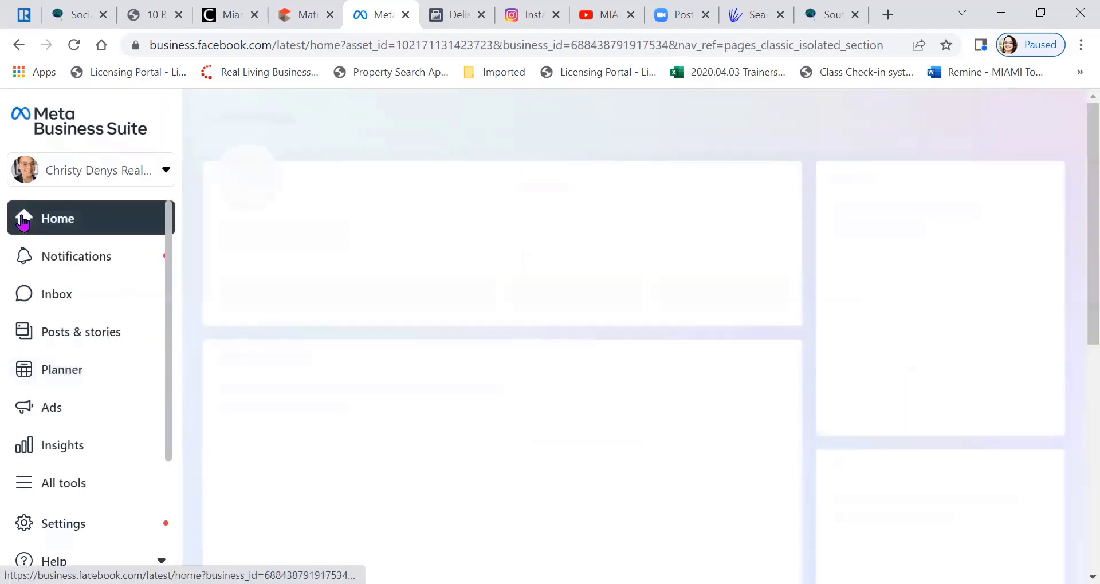
scroll(470, 300, "down", 4)
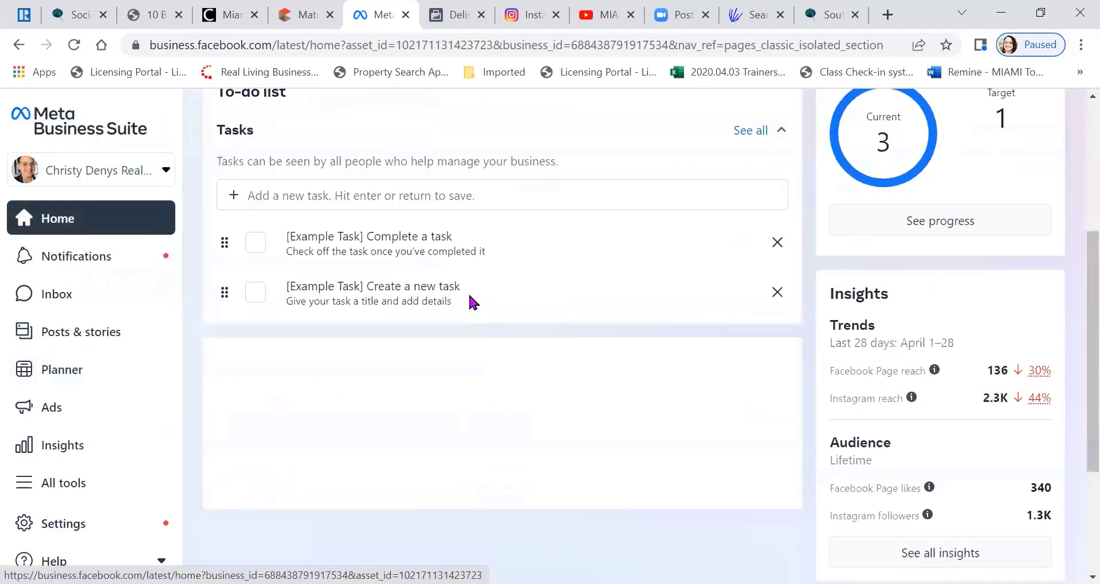
scroll(468, 292, "down", 6)
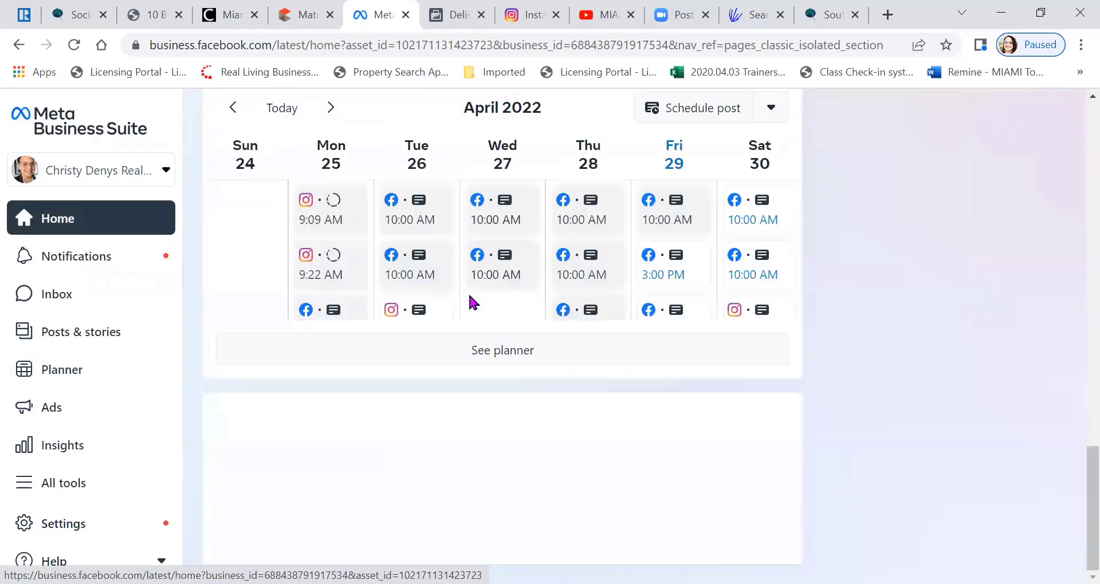
scroll(469, 292, "down", 3)
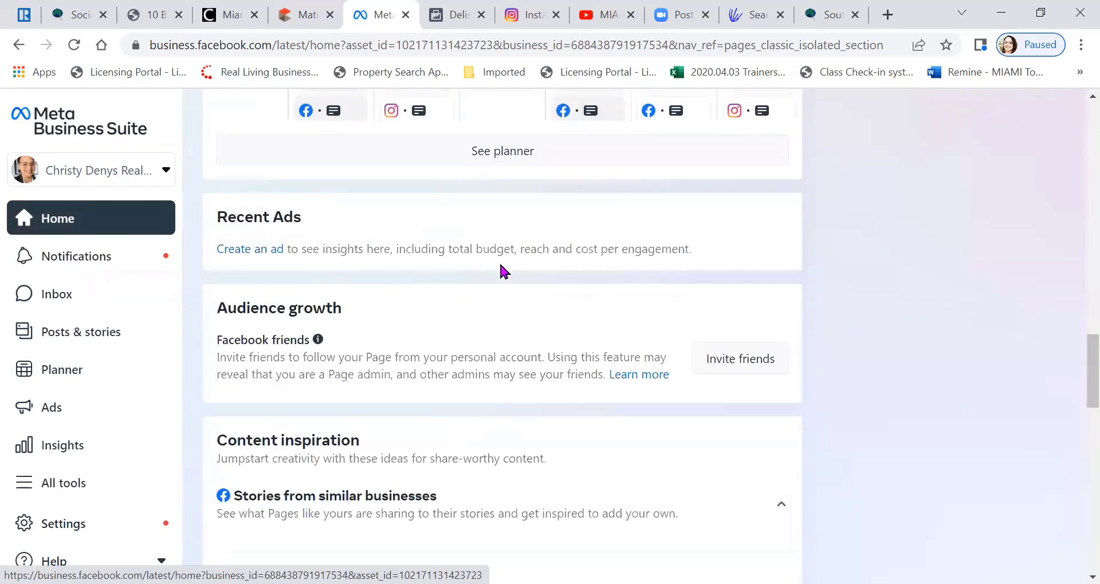
scroll(500, 266, "down", 4)
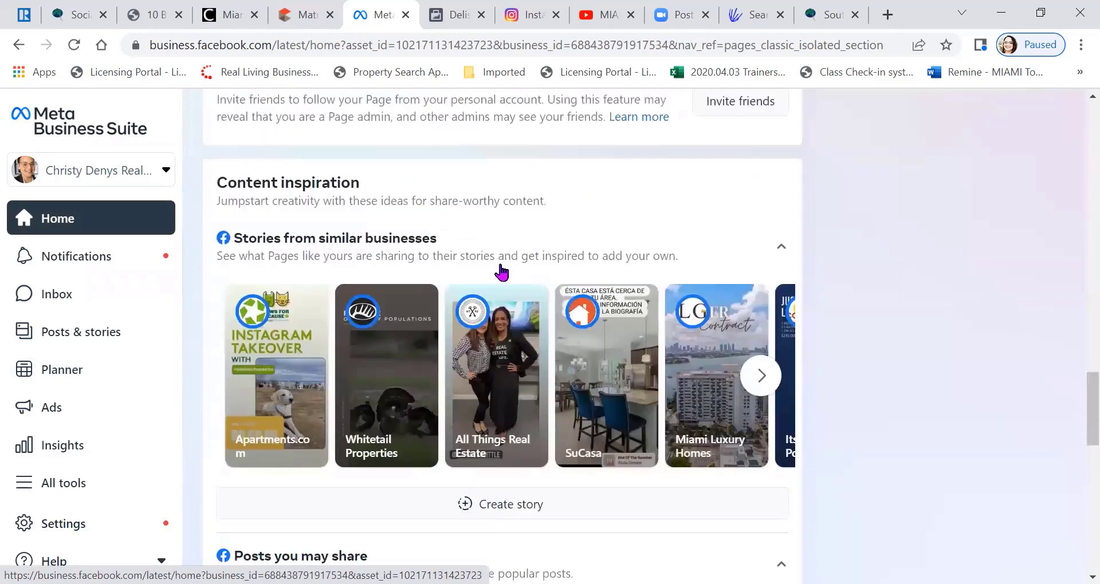
scroll(501, 273, "up", 1)
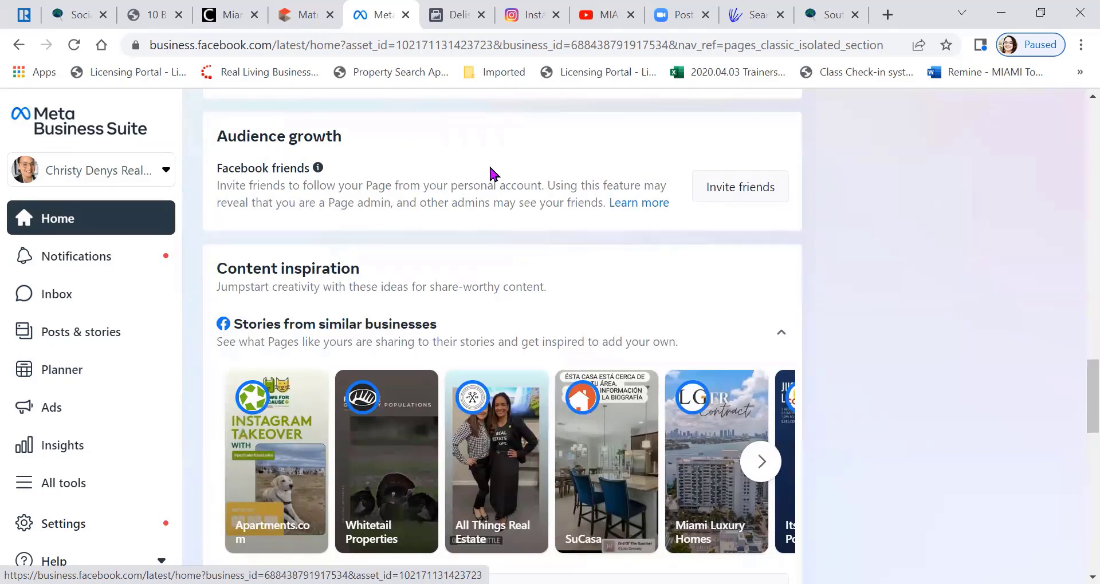
- View the Facebook friend invitation and the post composer it offers, closing both without inviting anyone or posting
left_click(727, 186)
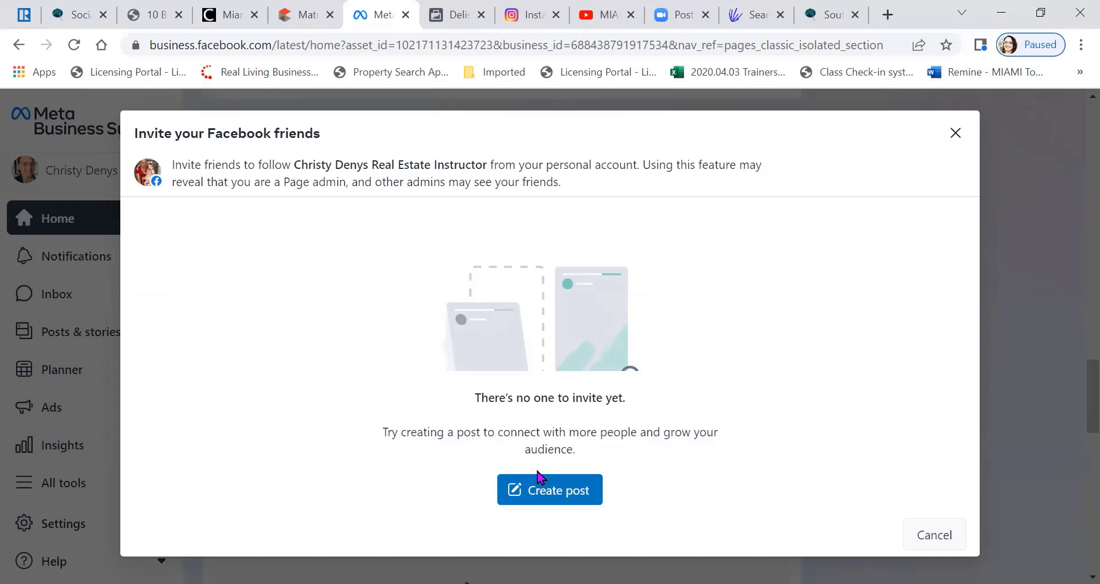
left_click(552, 495)
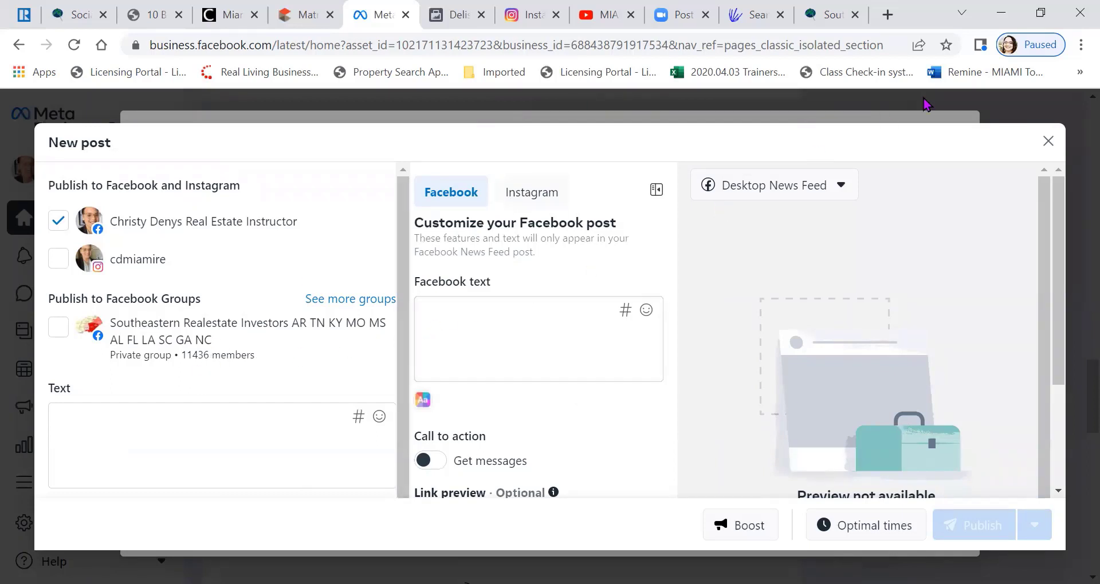
left_click(1047, 145)
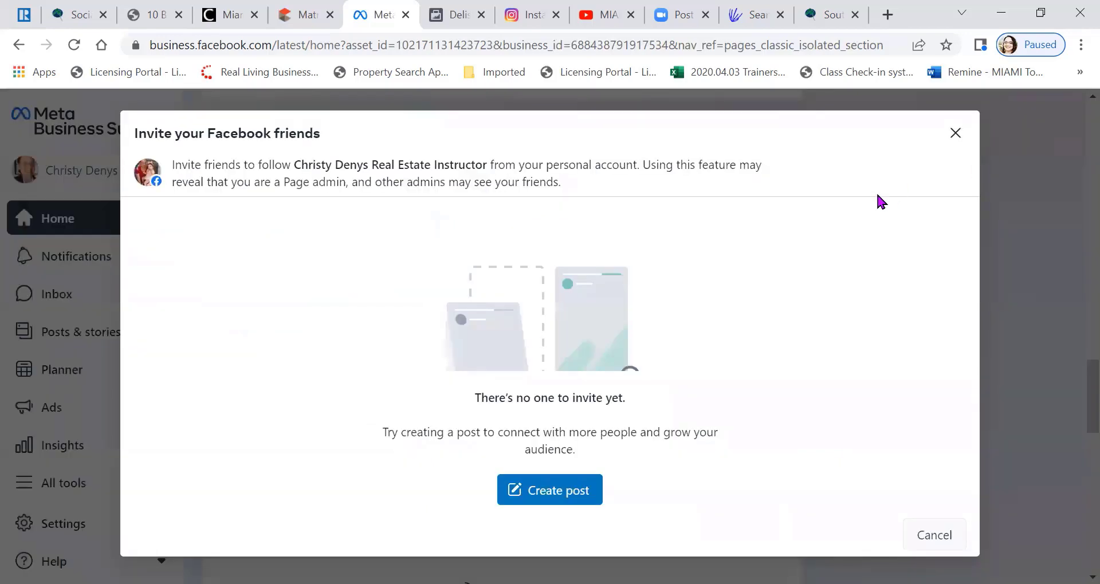
left_click(953, 137)
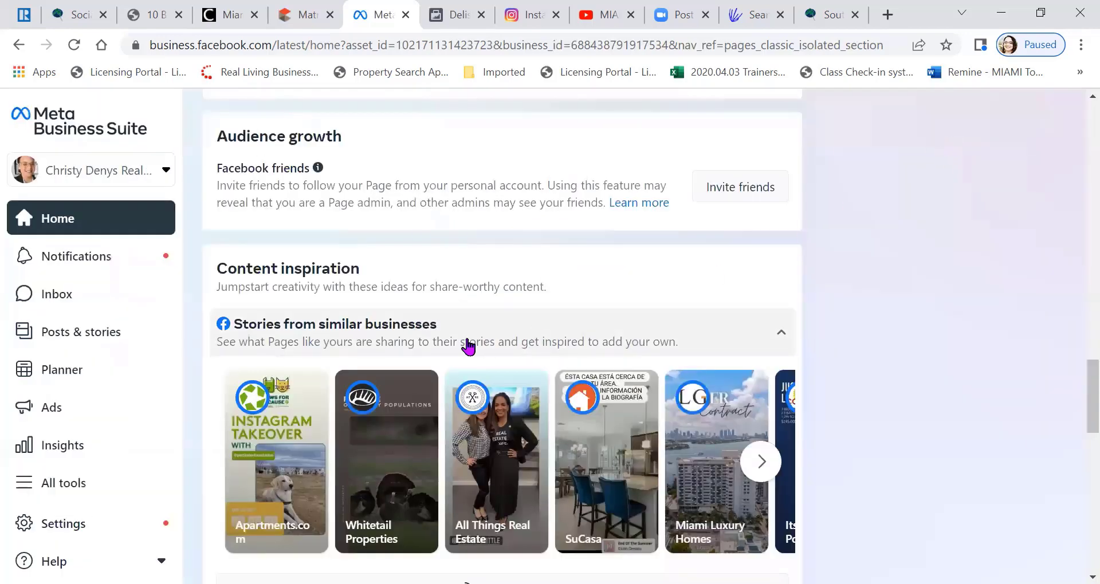
- Browse the Stories from similar businesses in Content inspiration through to the end of the row
scroll(492, 324, "down", 3)
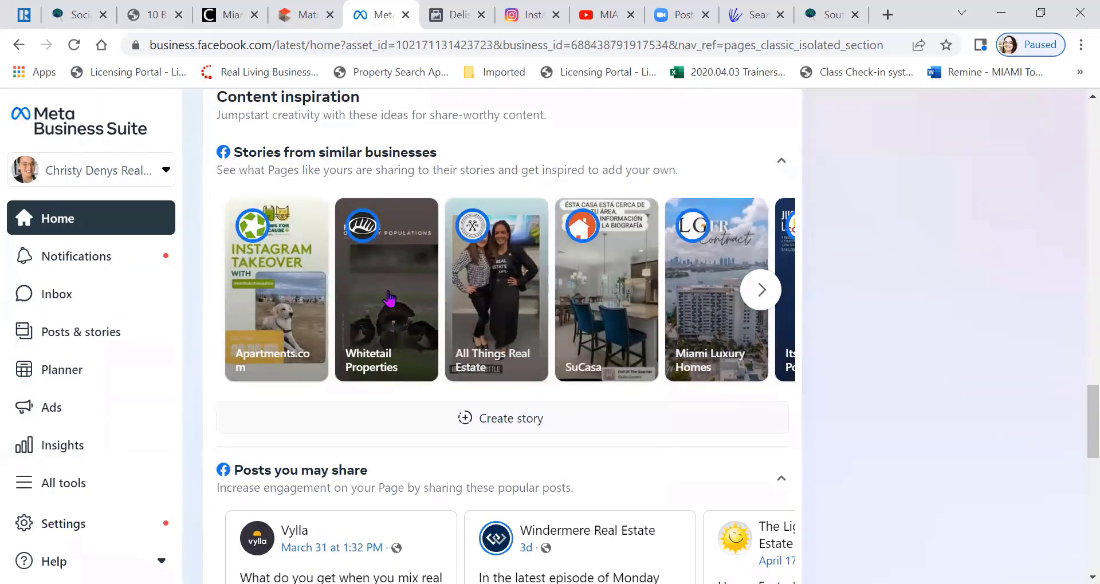
scroll(401, 327, "up", 2)
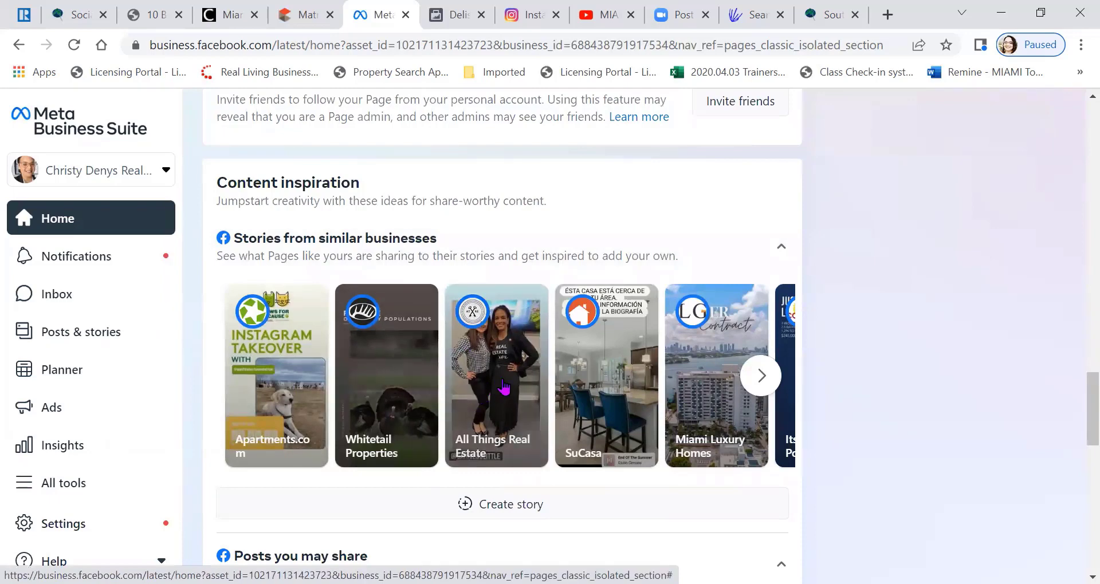
left_click(767, 382)
left_click(768, 379)
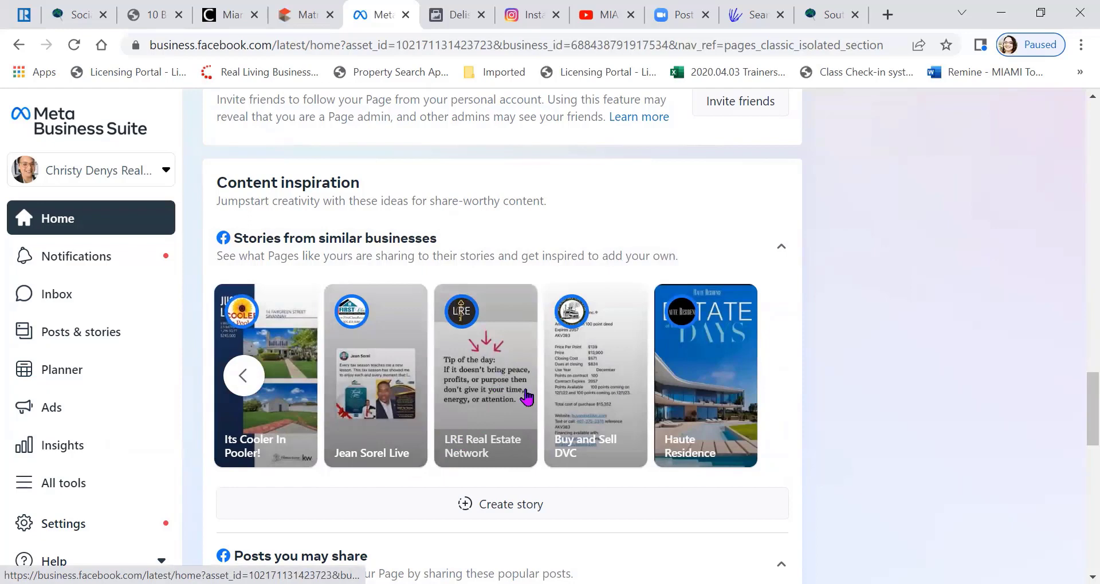
- Browse the popular posts suggested under Posts you may share through to the last one
scroll(504, 381, "down", 5)
scroll(524, 392, "down", 1)
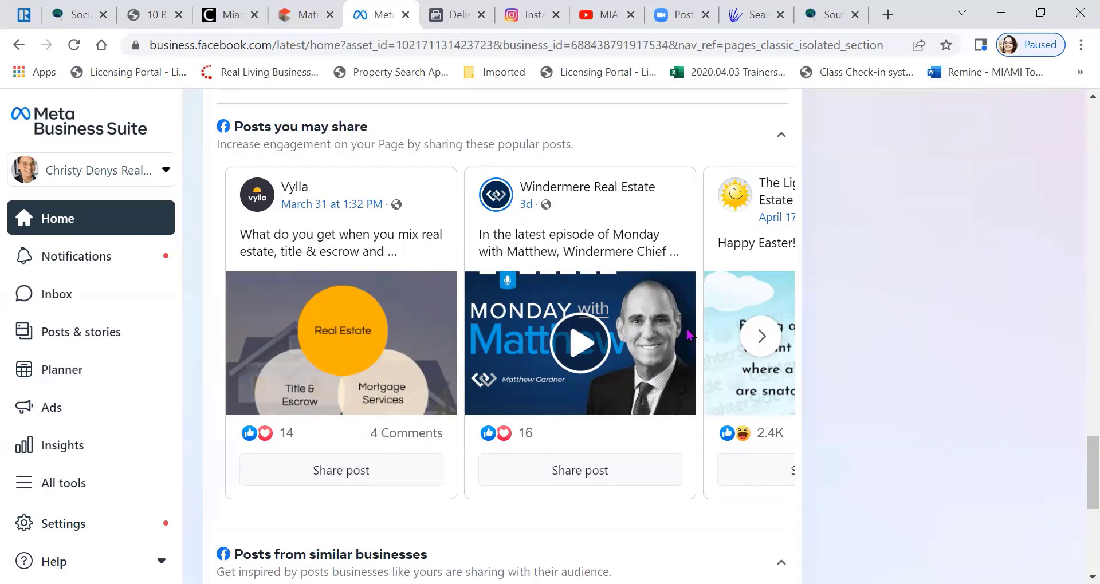
left_click(761, 336)
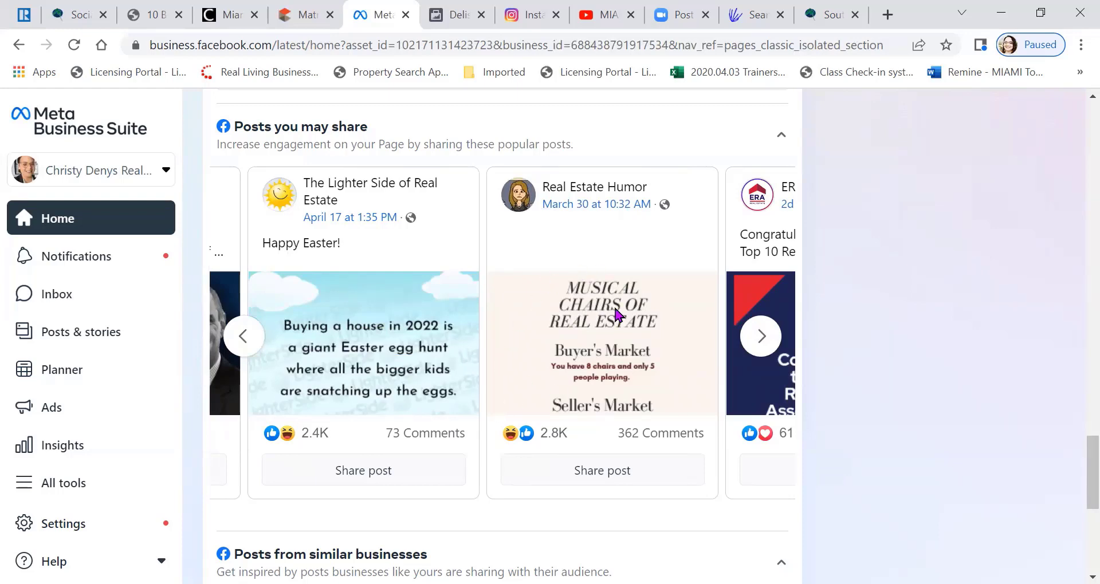
left_click(761, 336)
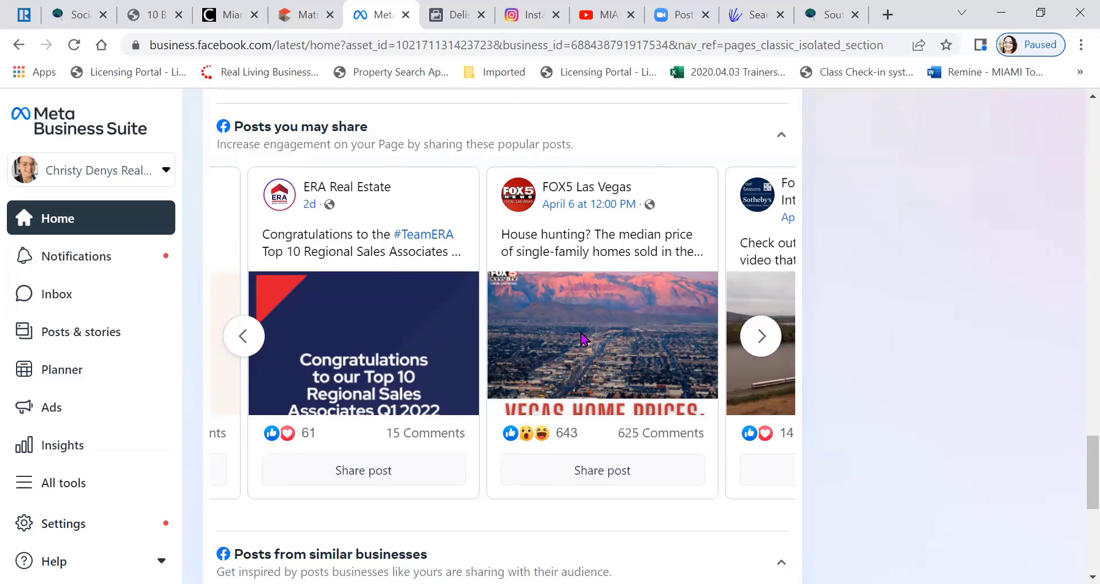
left_click(764, 338)
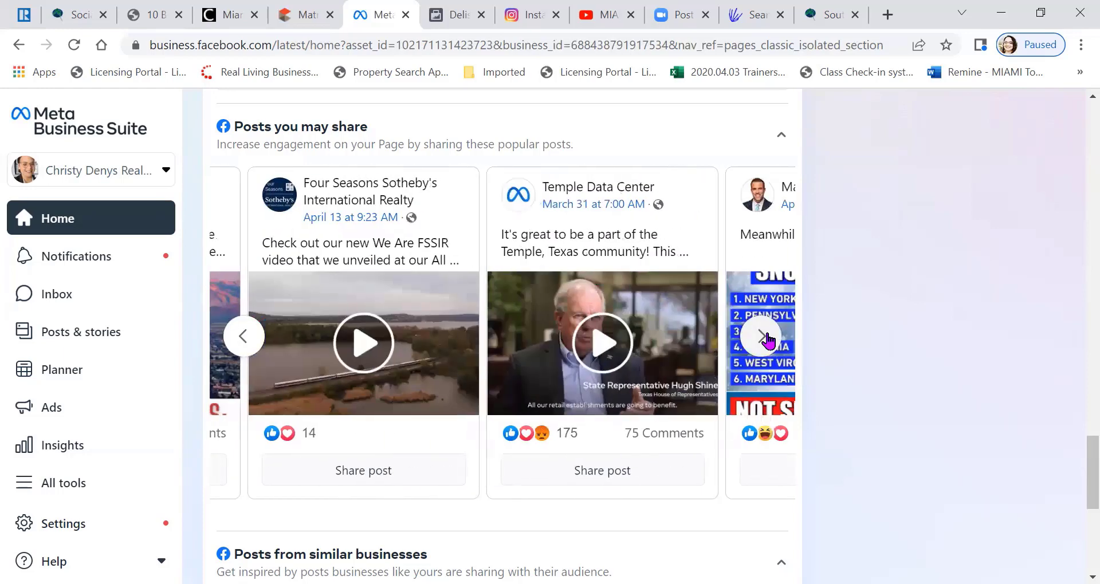
left_click(765, 338)
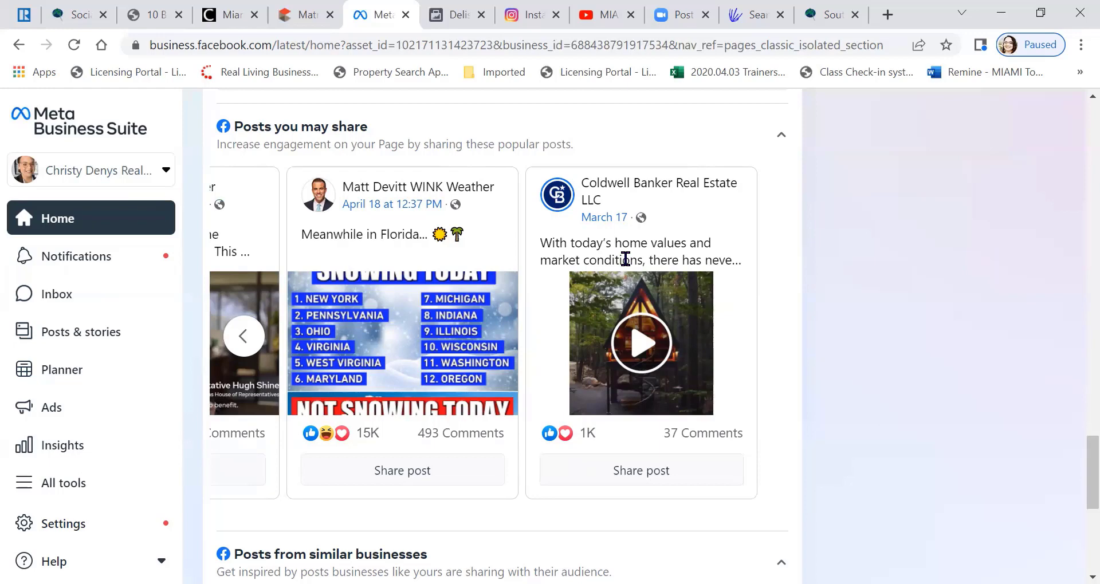
- Browse the example posts under Posts from similar businesses to the end of the row
scroll(625, 263, "down", 6)
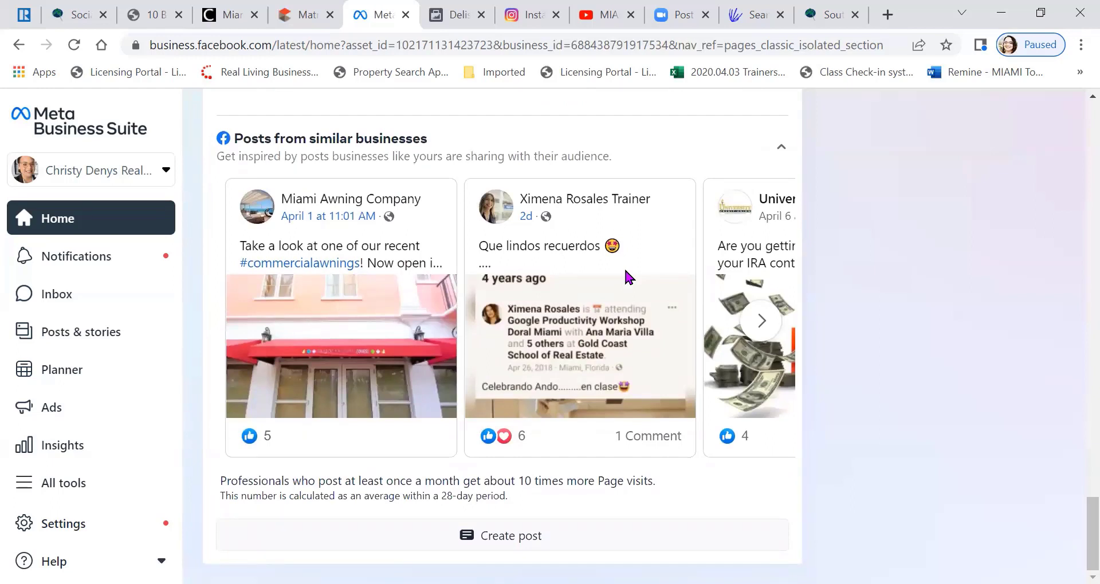
left_click(763, 320)
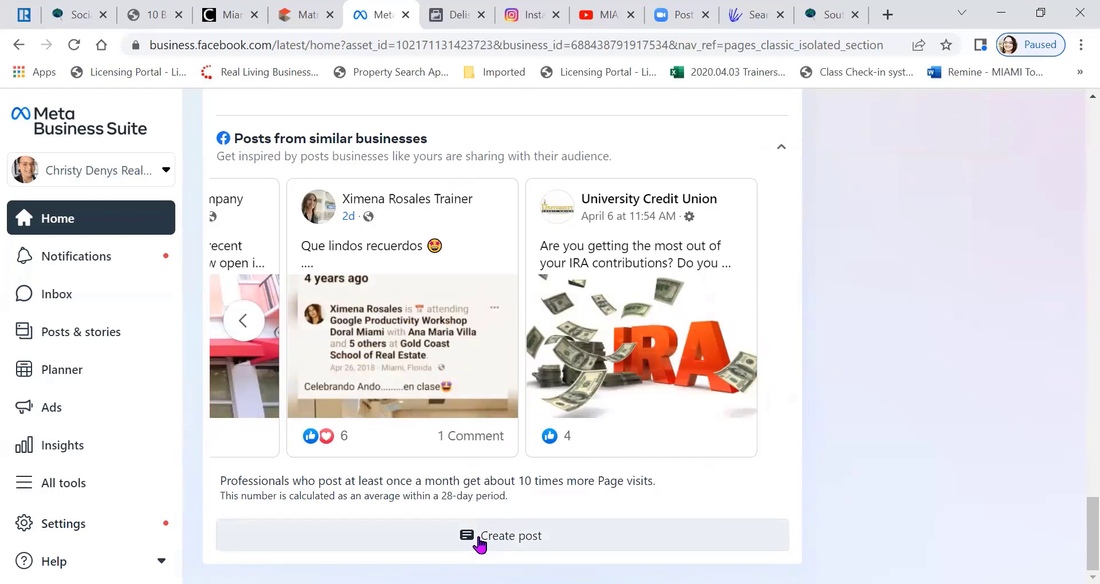
scroll(341, 418, "up", 2)
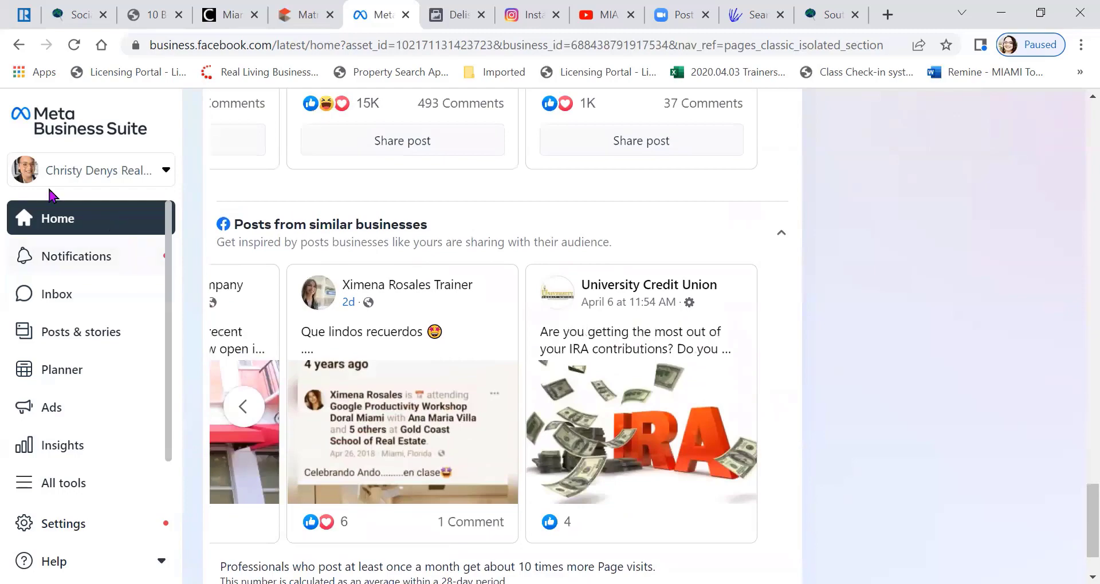
- Return to the start of the Home overview and view the available business accounts, keeping the current real estate instructor account selected
left_click(80, 225)
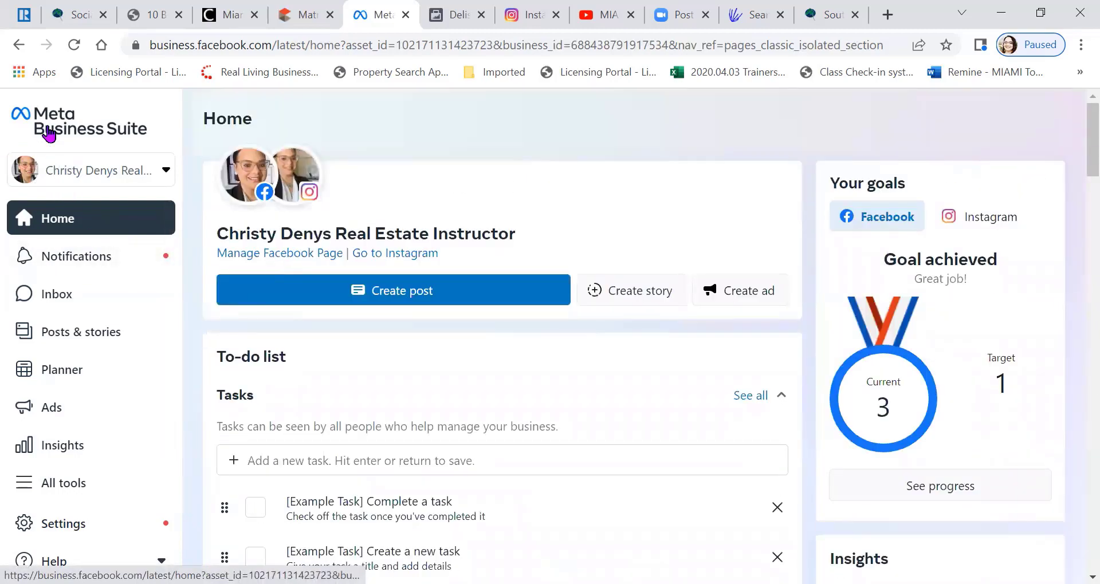
left_click(92, 170)
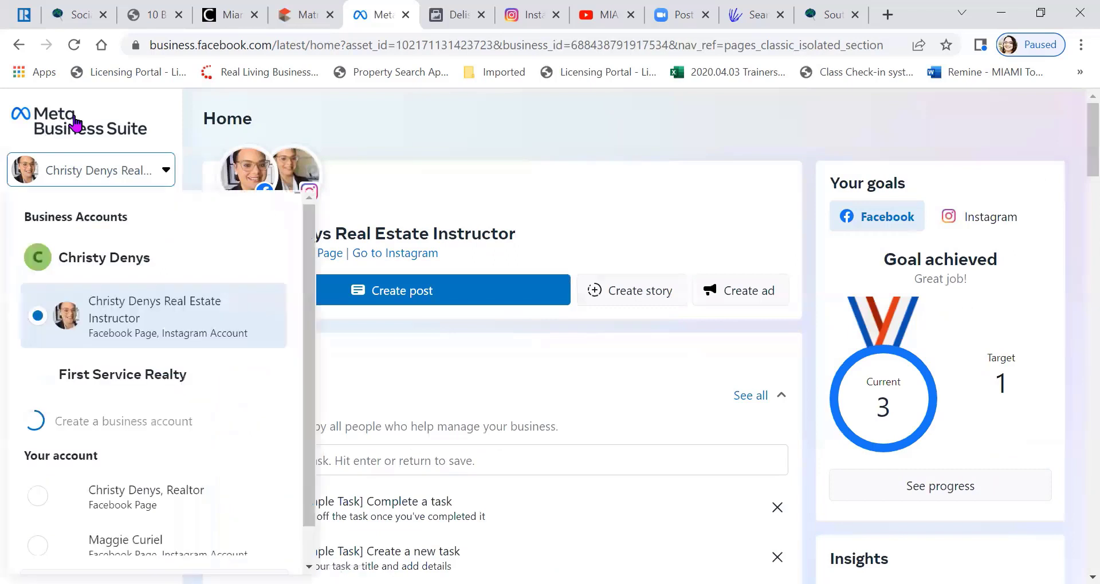
left_click(143, 317)
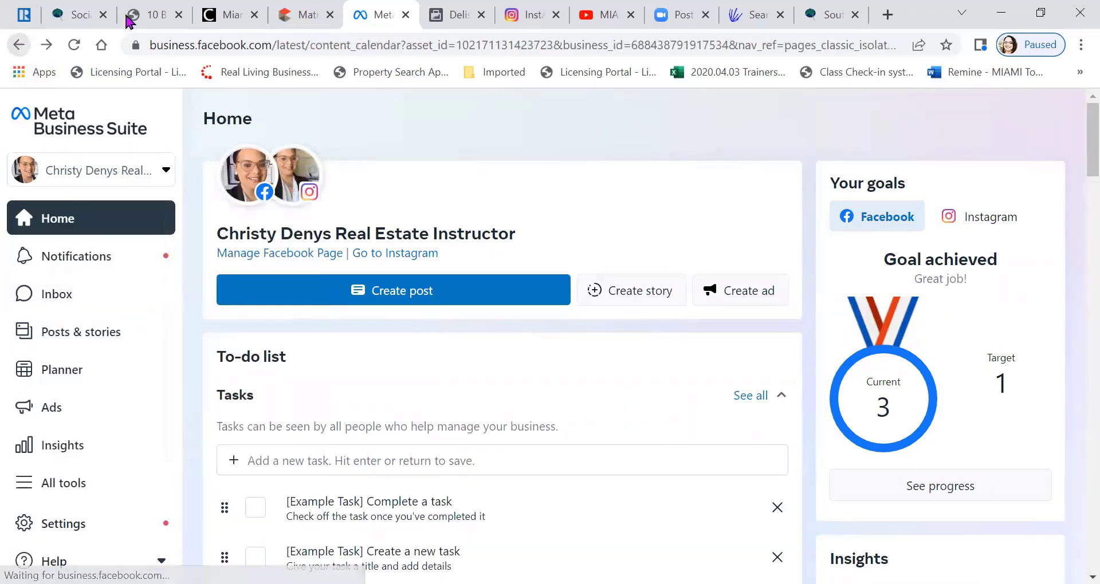
- Go to facebook.com and open the real estate instructor Page from the list of managed Pages
left_click(282, 45)
type("f")
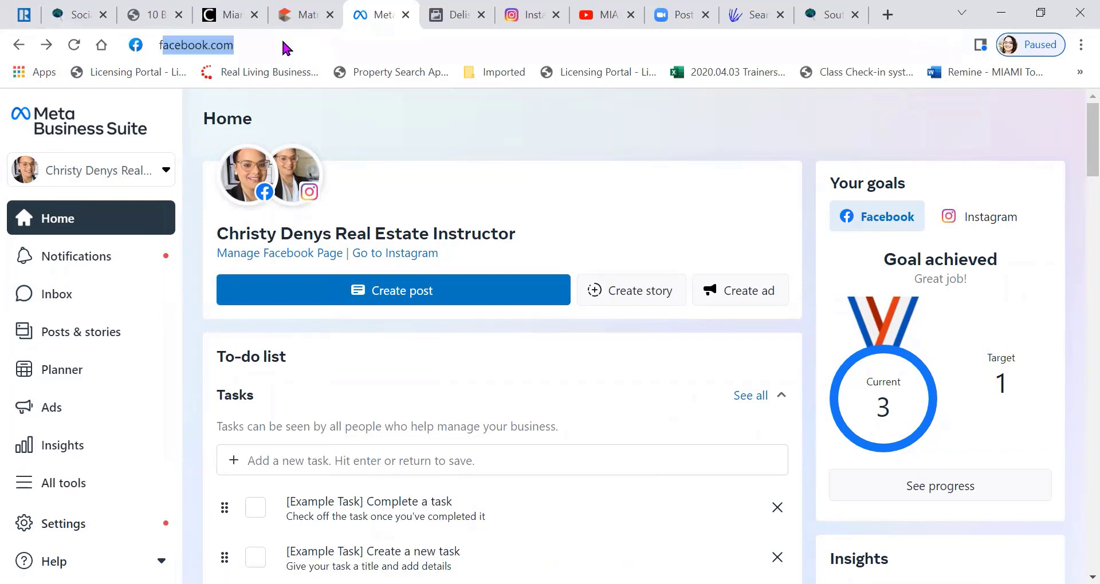
type("acebook.com")
key("Return")
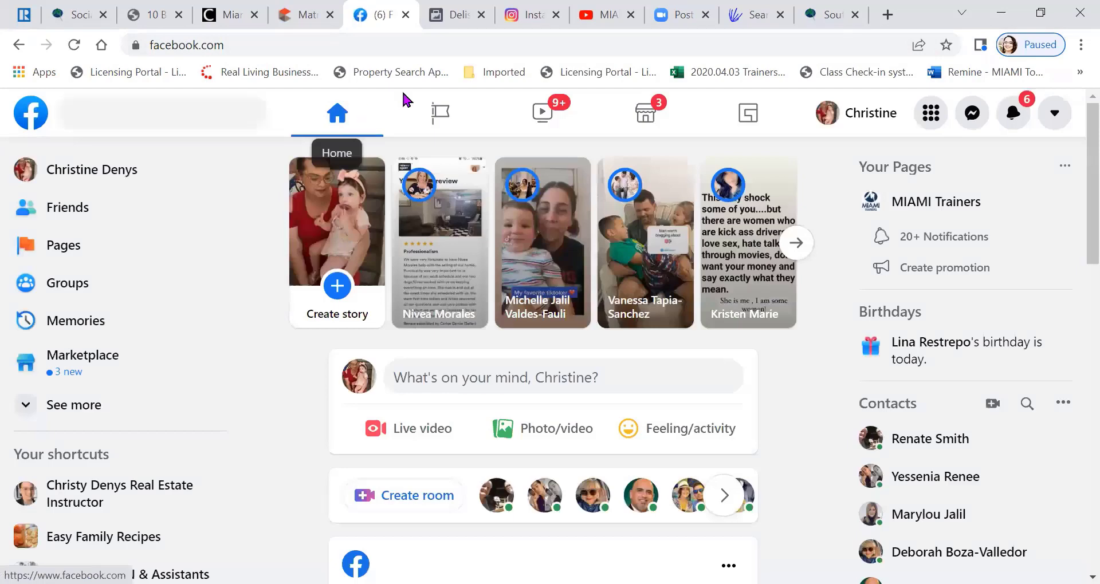
left_click(440, 115)
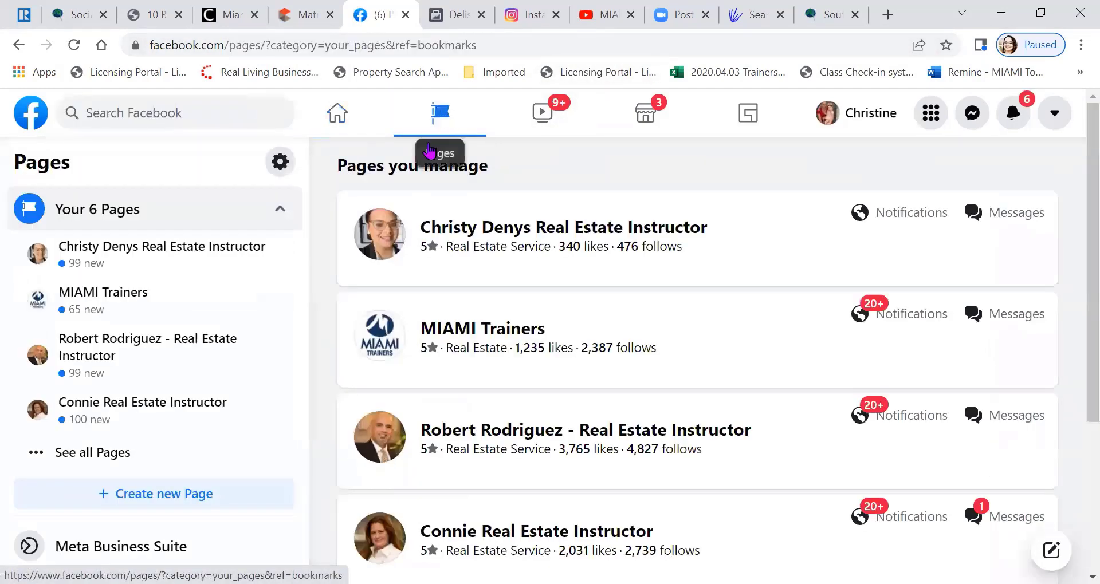
left_click(474, 239)
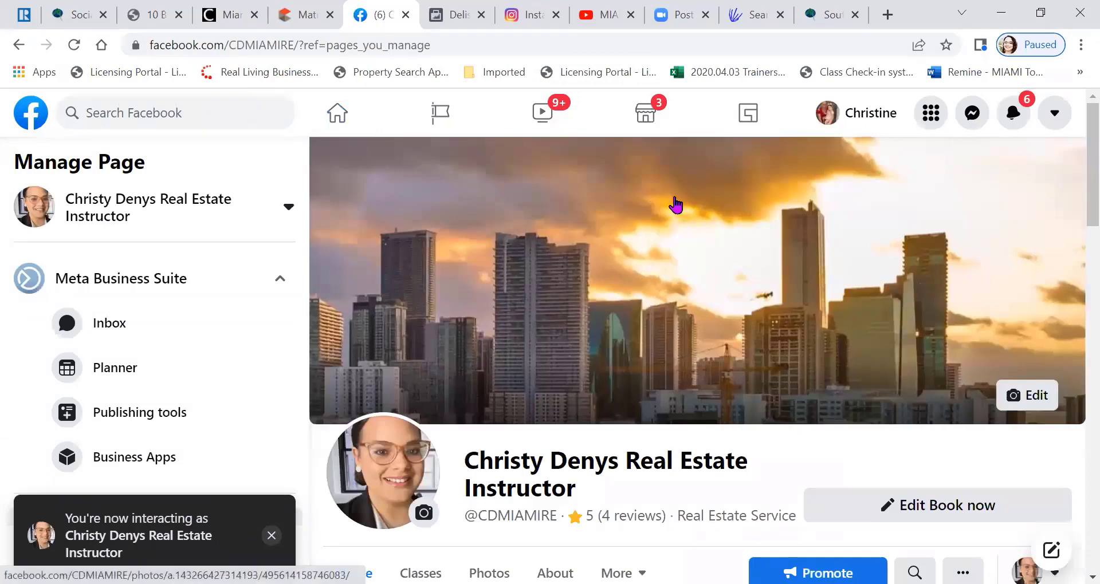
- Open the invitation for friends to like the Page and try the option that also sends each invite in Messenger
scroll(802, 258, "down", 3)
left_click(955, 402)
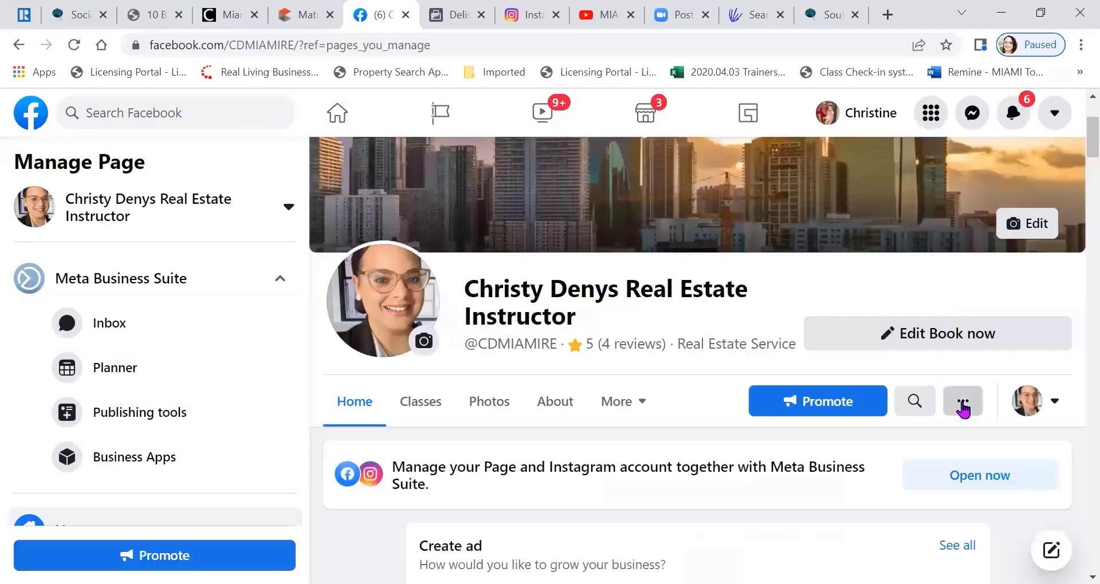
scroll(731, 439, "down", 5)
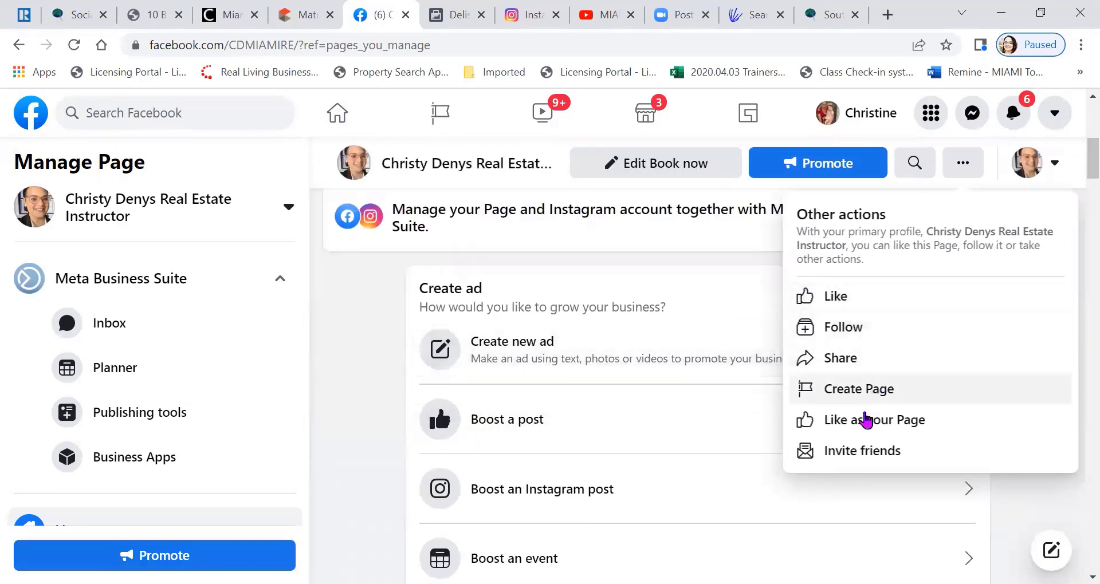
left_click(859, 451)
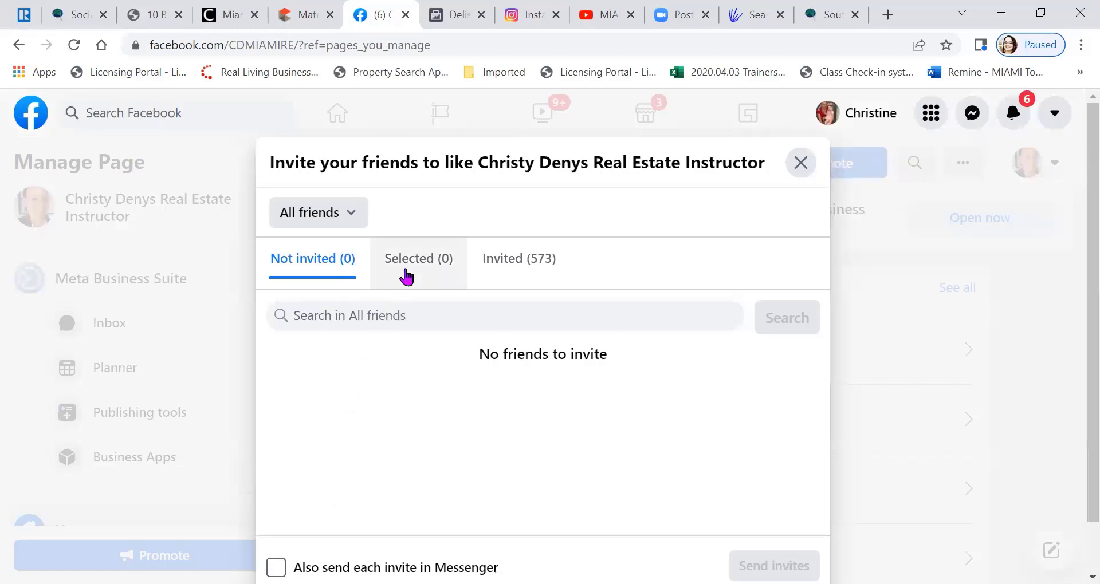
scroll(481, 295, "down", 1)
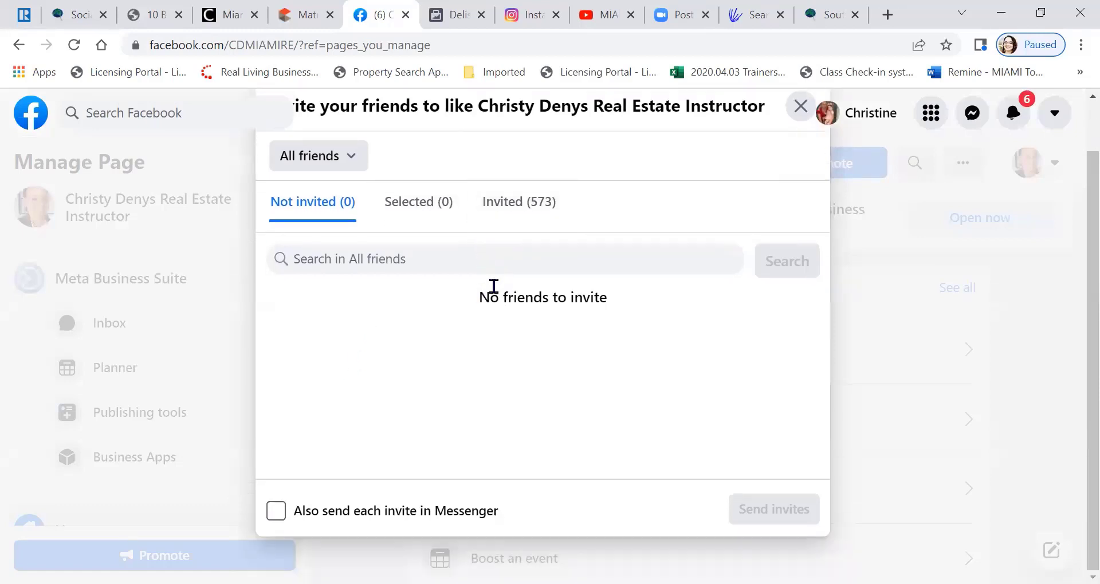
left_click(275, 511)
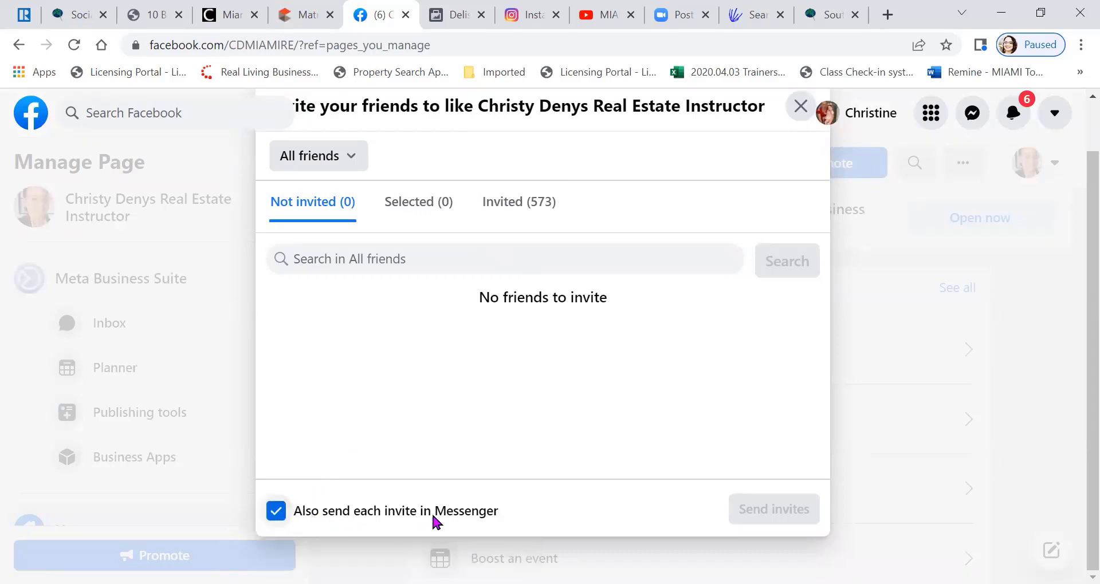
left_click(276, 512)
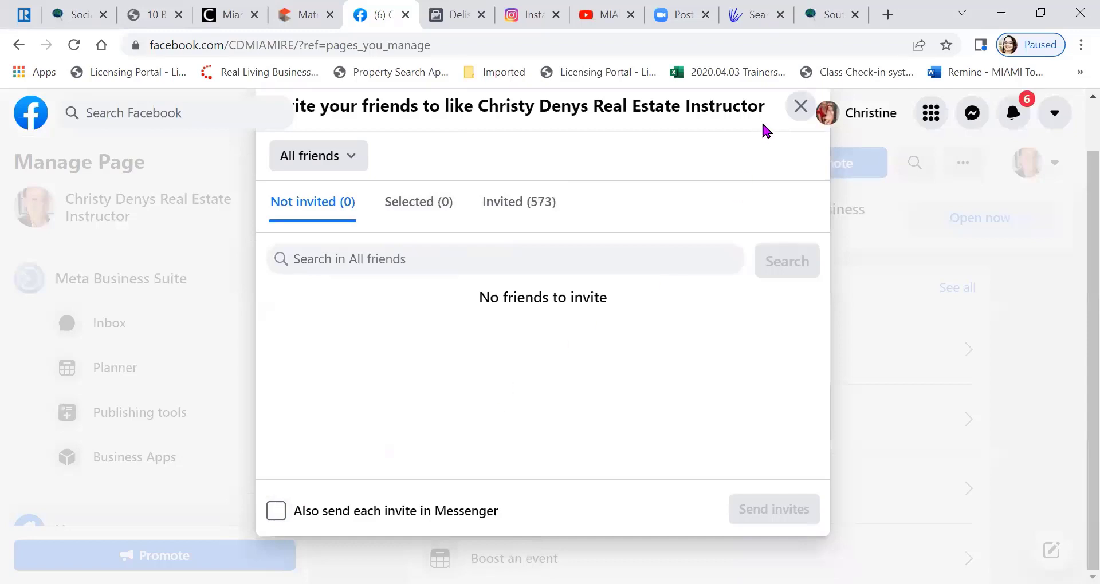
- Review the friends already invited to like the Page, checking who was invited or liked it, and close the invitation
left_click(508, 213)
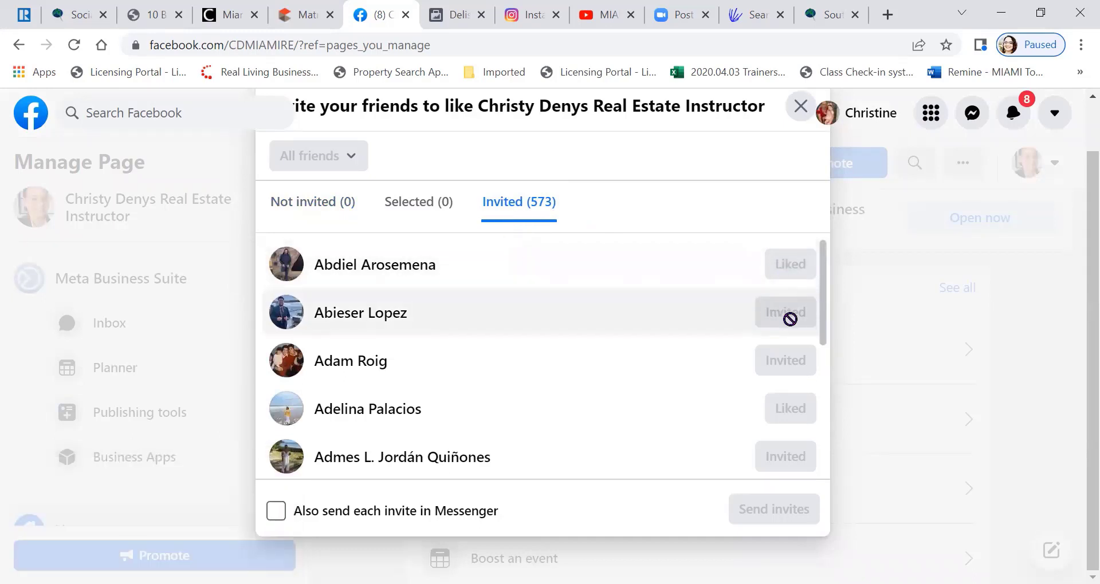
scroll(792, 395, "down", 2)
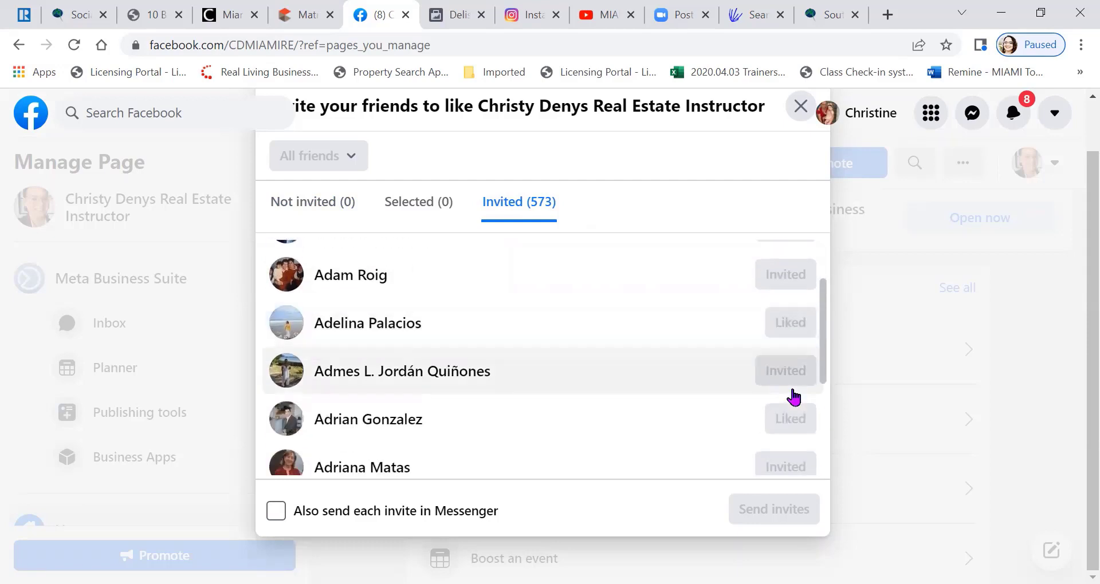
scroll(785, 396, "down", 3)
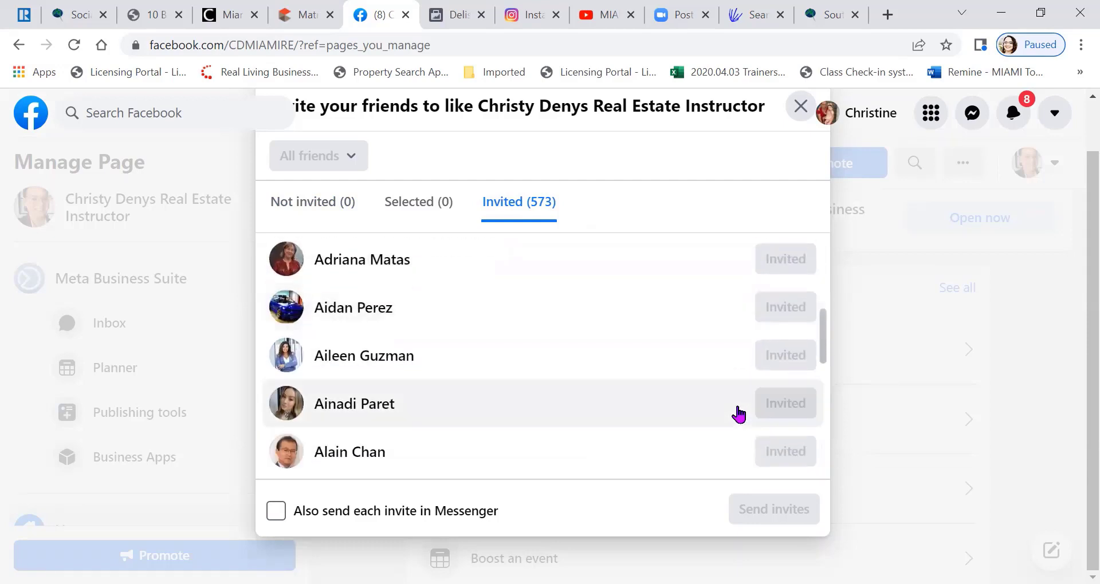
left_click(799, 107)
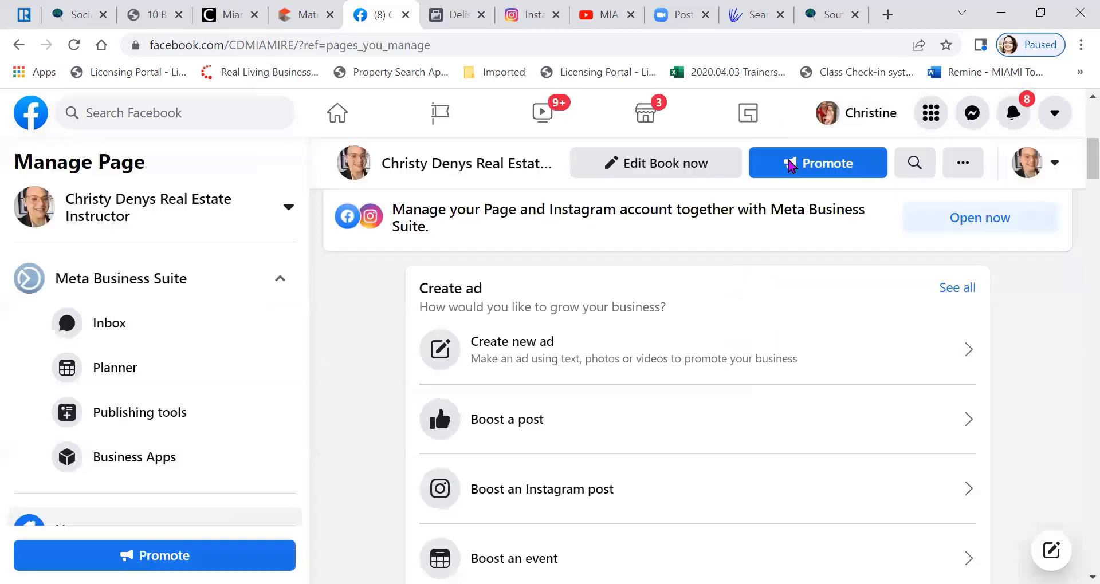
- Preview a public post sharing the Page from the personal profile, and close it without posting
left_click(962, 163)
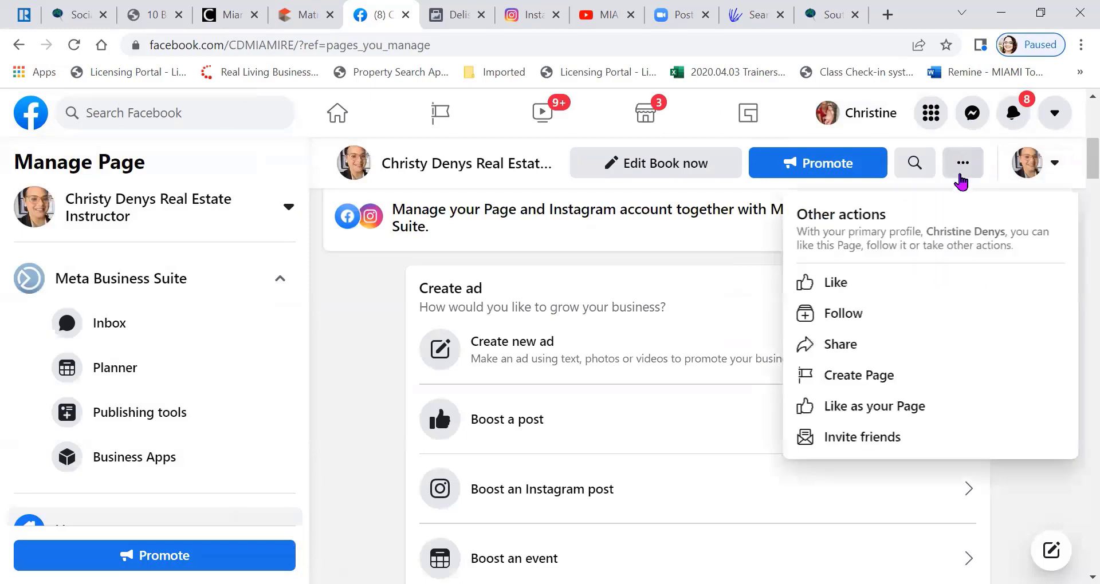
left_click(862, 353)
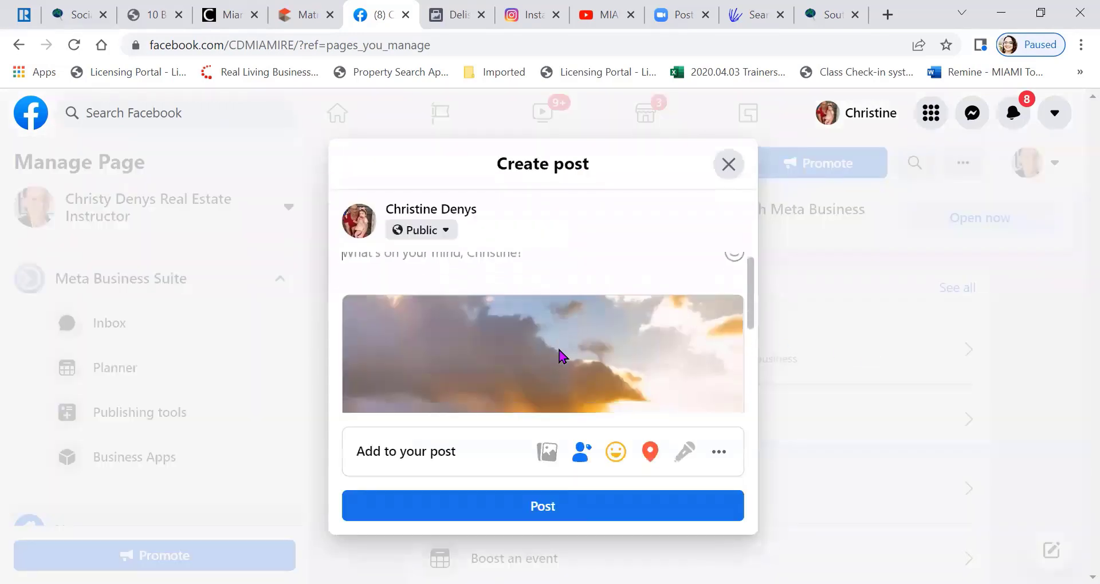
scroll(562, 357, "down", 3)
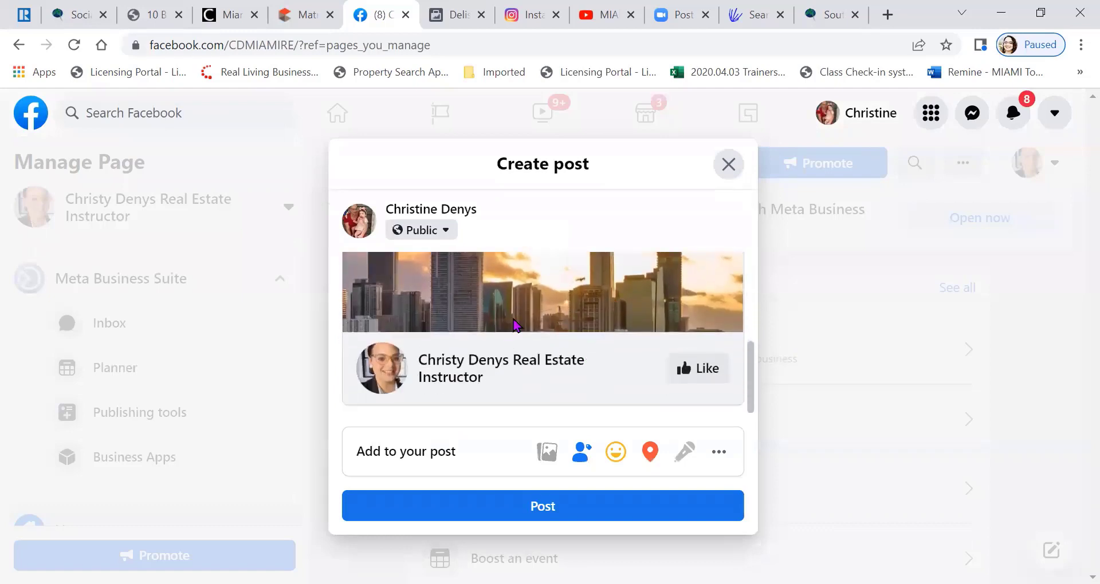
scroll(512, 323, "up", 3)
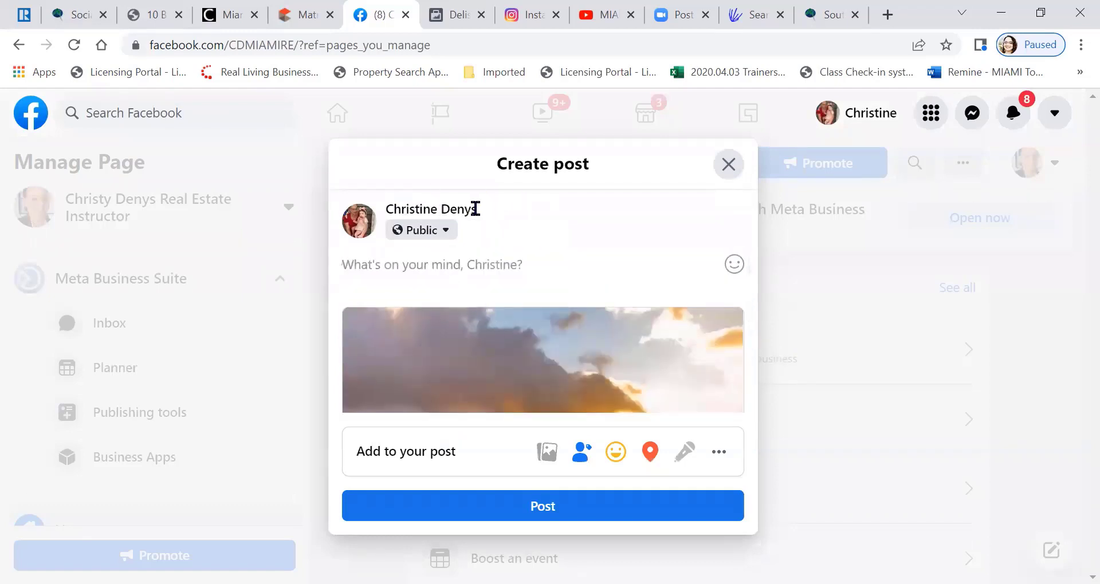
left_click(429, 261)
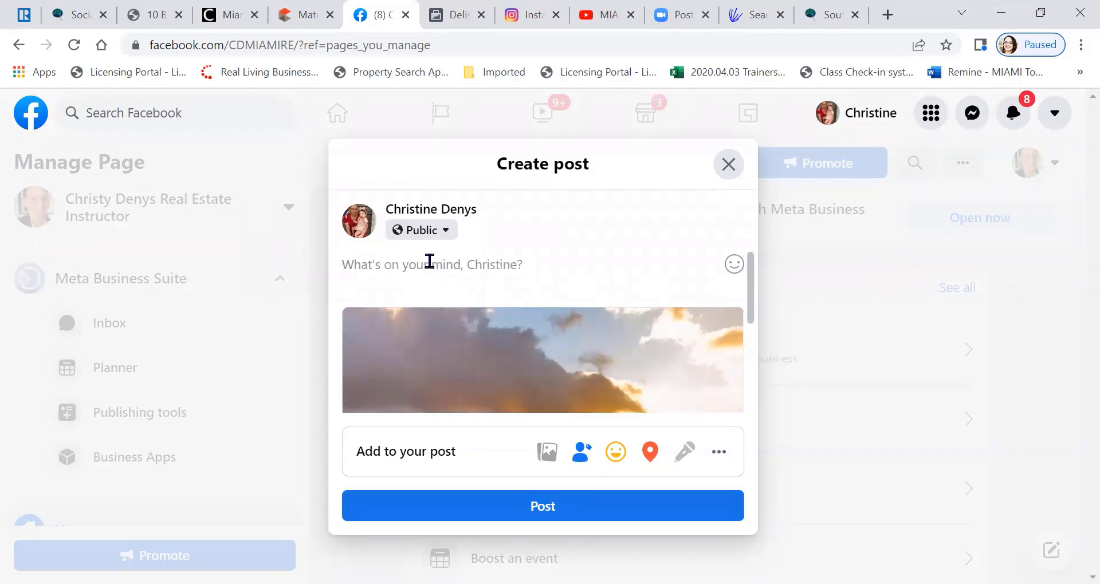
left_click(728, 167)
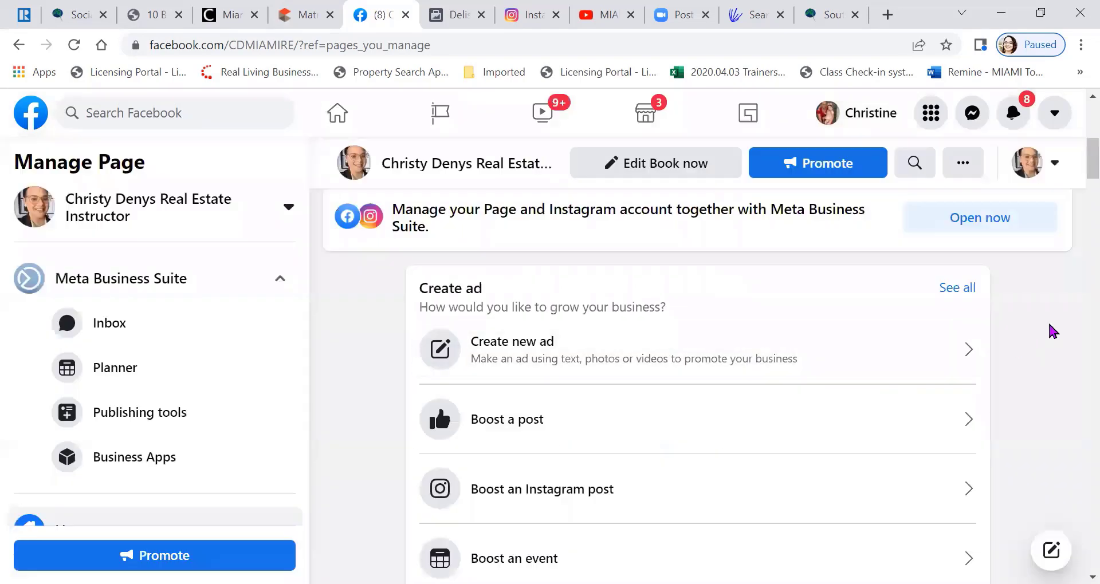
- Look through the Page's business tools, insights, about details, photos and upcoming events down to the pinned post
scroll(1054, 300, "down", 10)
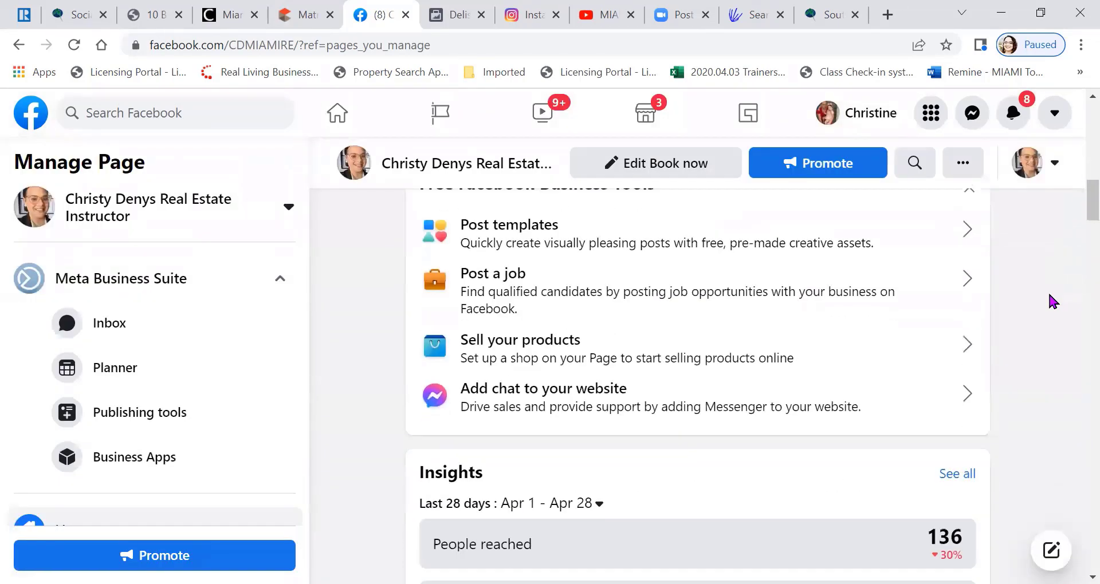
scroll(1054, 301, "down", 10)
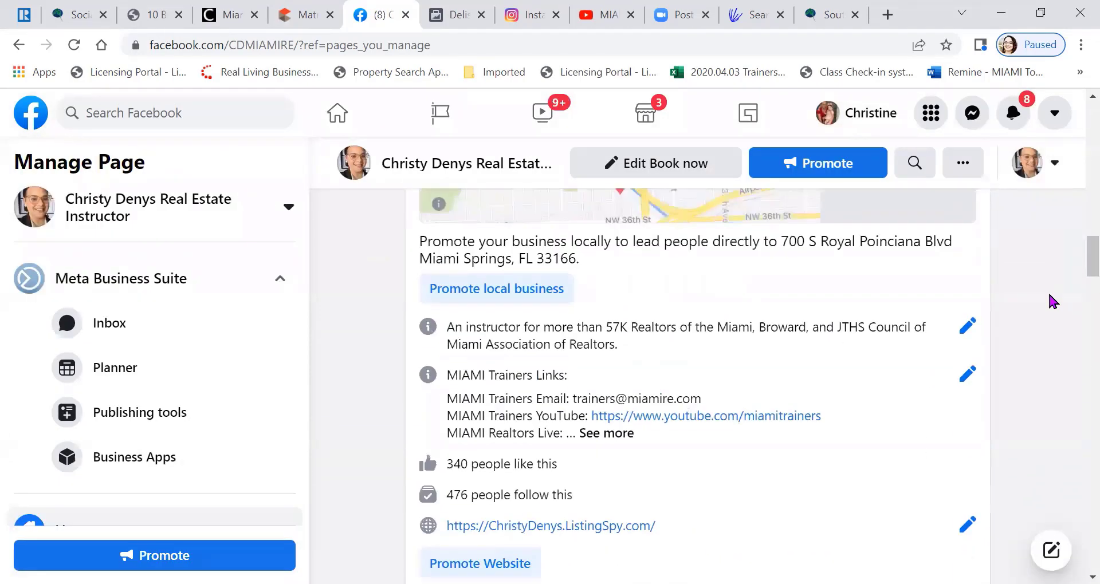
scroll(1054, 302, "down", 10)
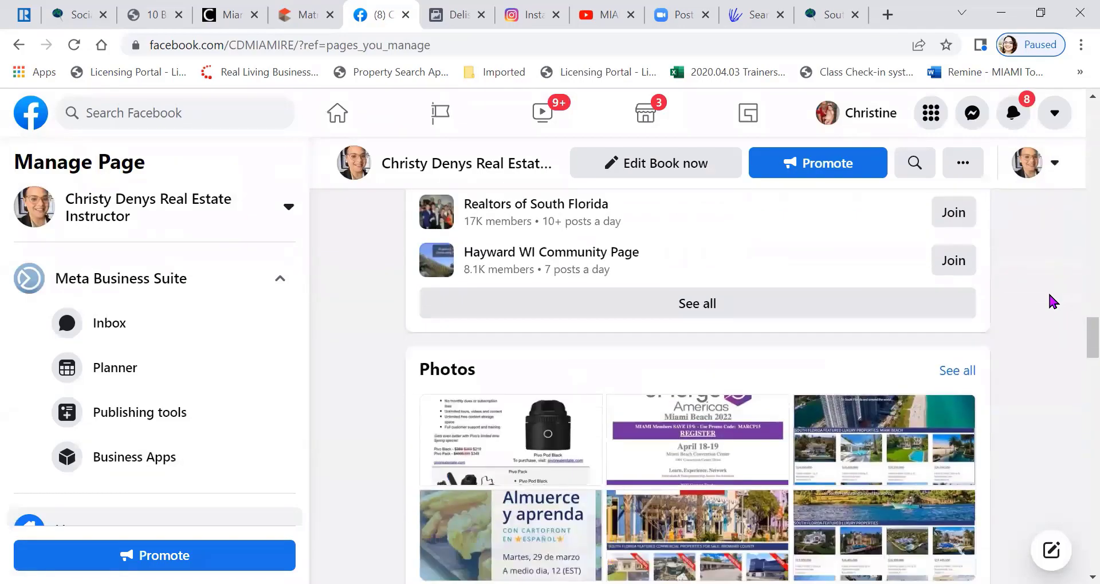
scroll(1053, 301, "down", 10)
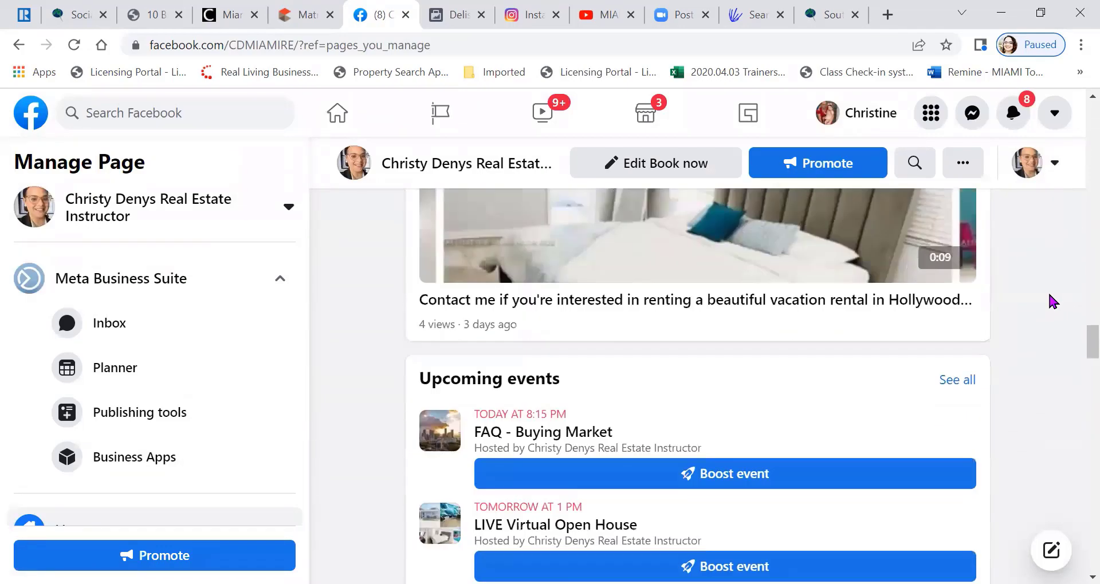
scroll(1053, 301, "down", 2)
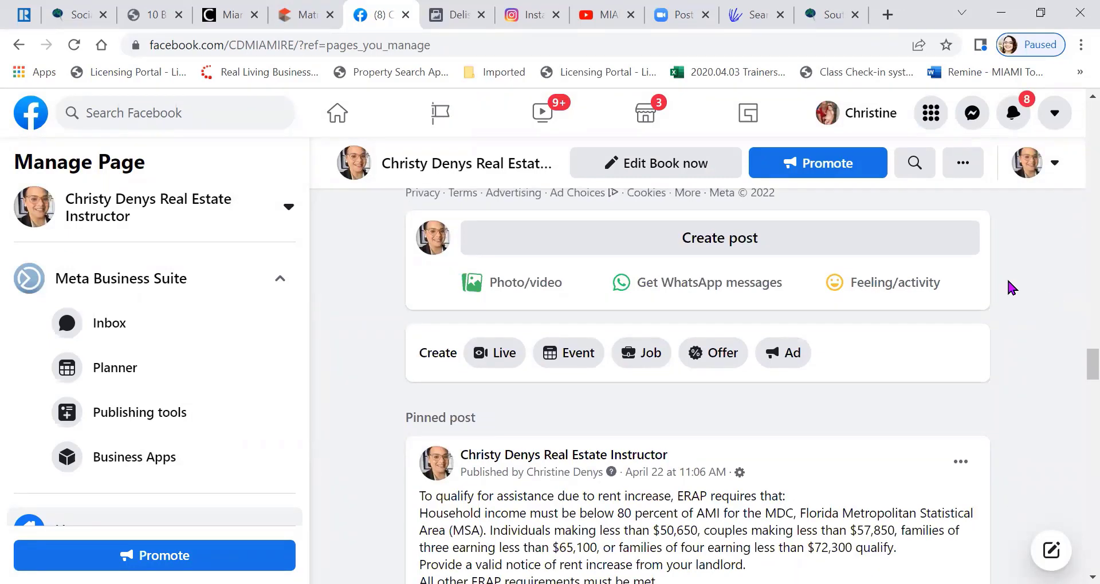
- Switch to the Matrix MLS site and open the Agent Market Share by Listed report from its market reports
left_click(302, 15)
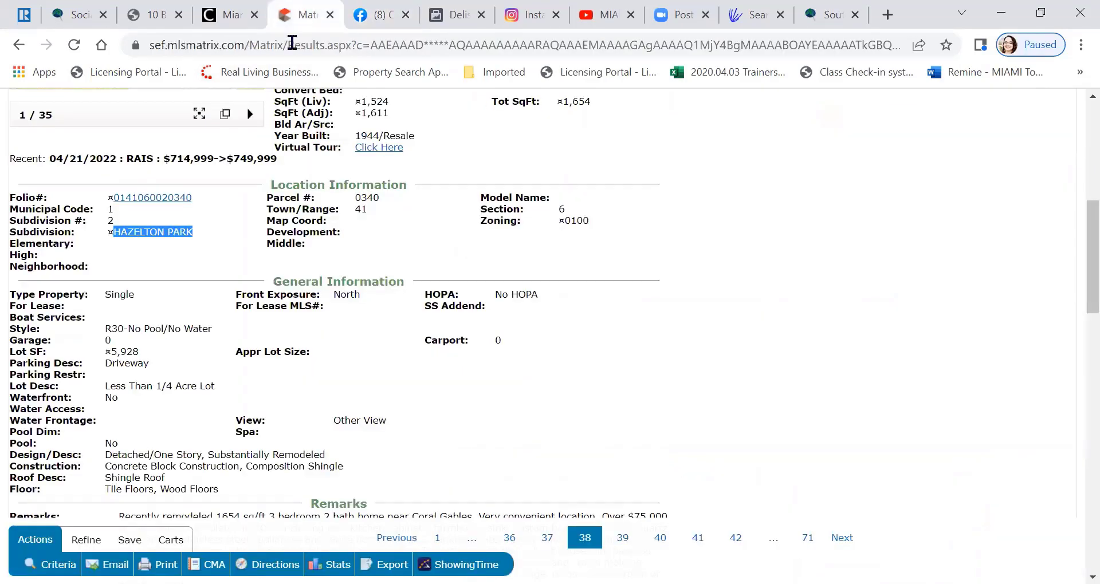
scroll(170, 395, "up", 8)
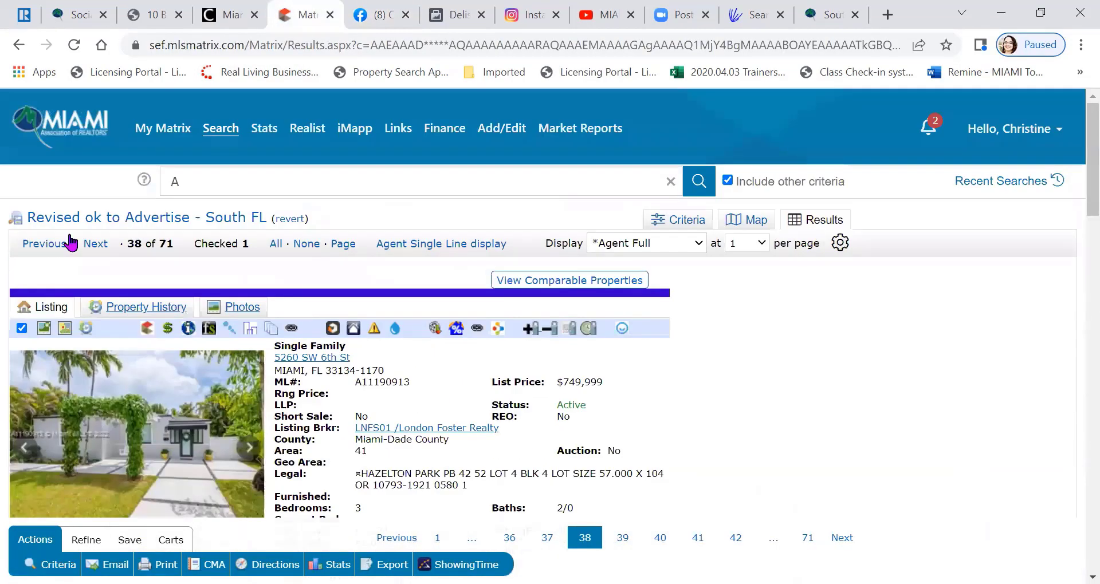
left_click(75, 129)
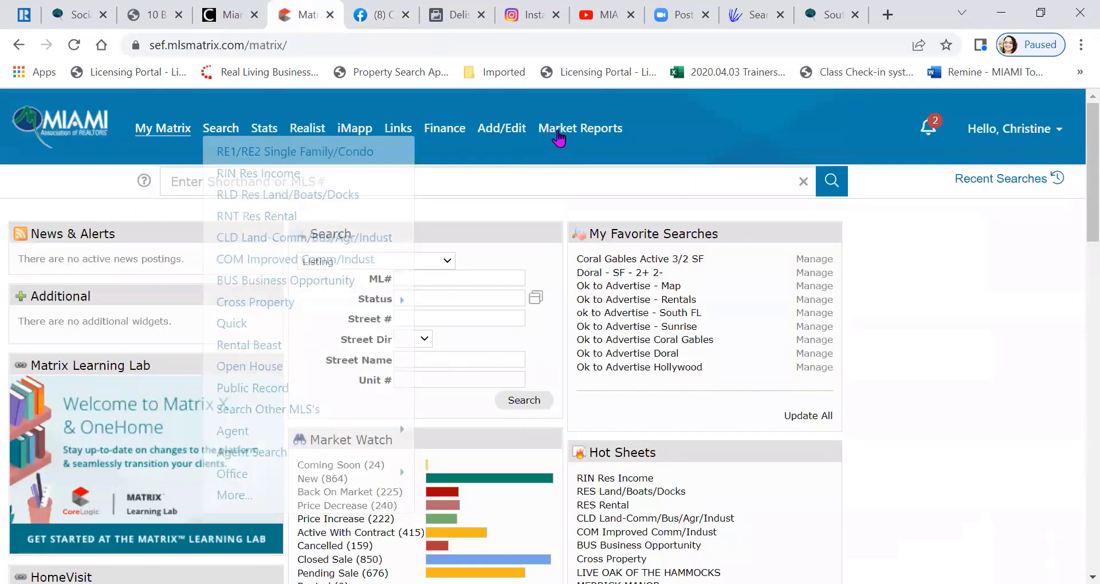
left_click(580, 132)
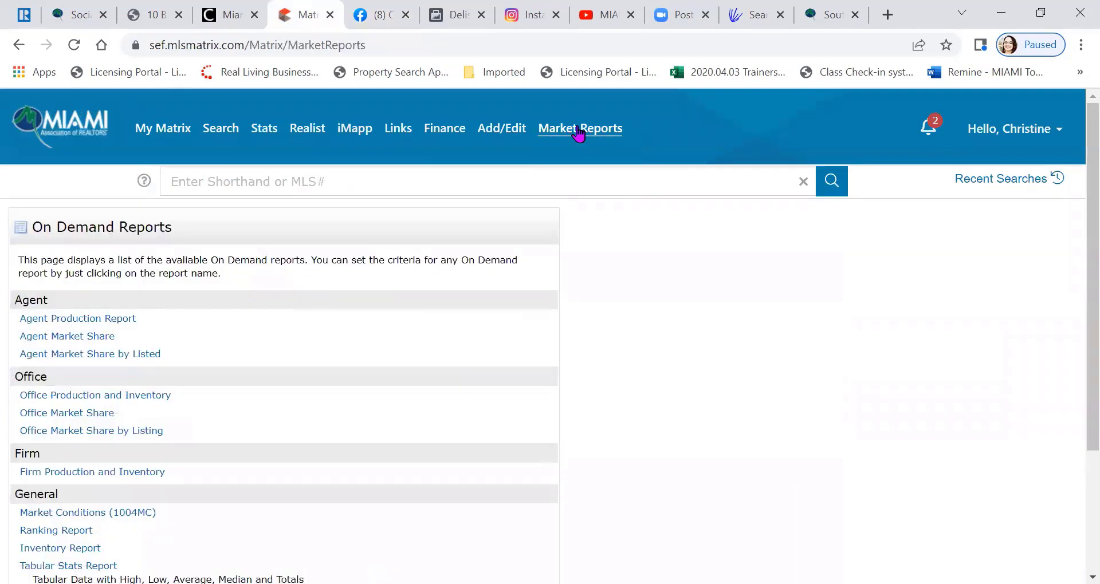
scroll(261, 298, "down", 2)
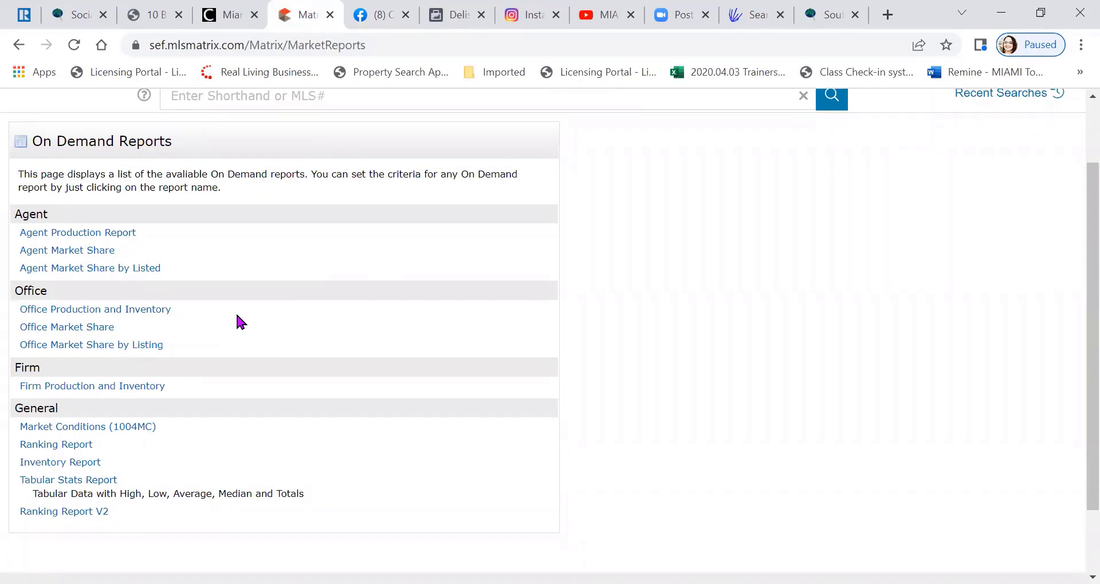
left_click(81, 269)
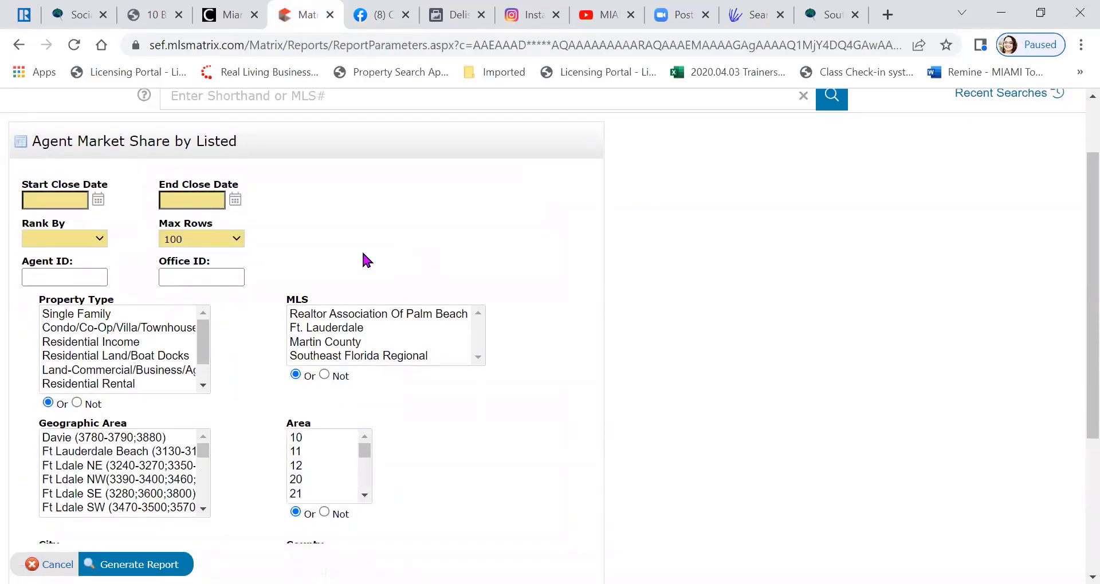
- Set the report's start close date to 04/01/2021
left_click(99, 201)
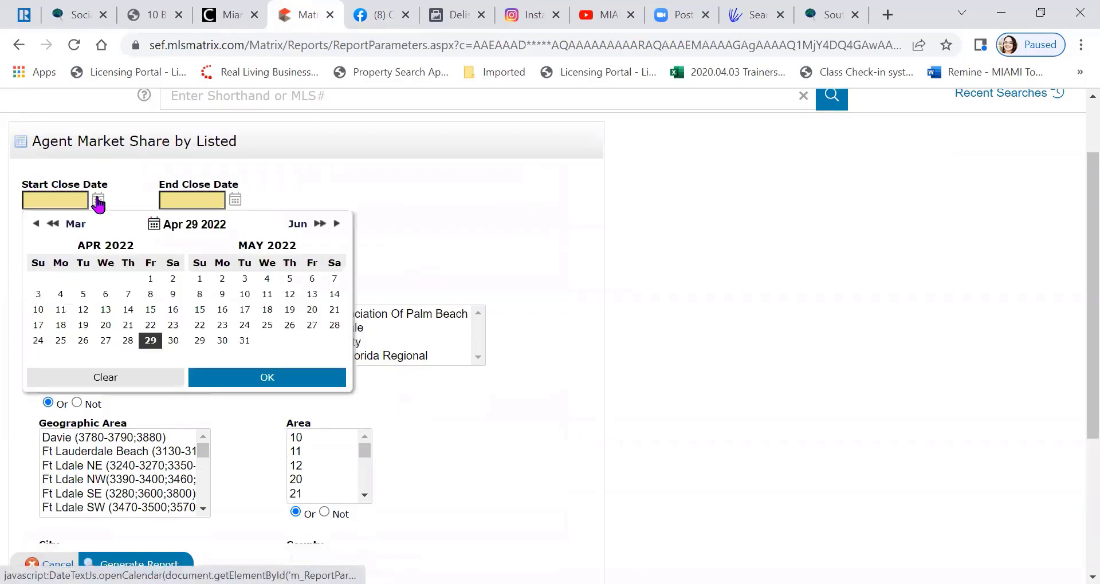
left_click(36, 224)
left_click(36, 224)
left_click(36, 225)
left_click(37, 224)
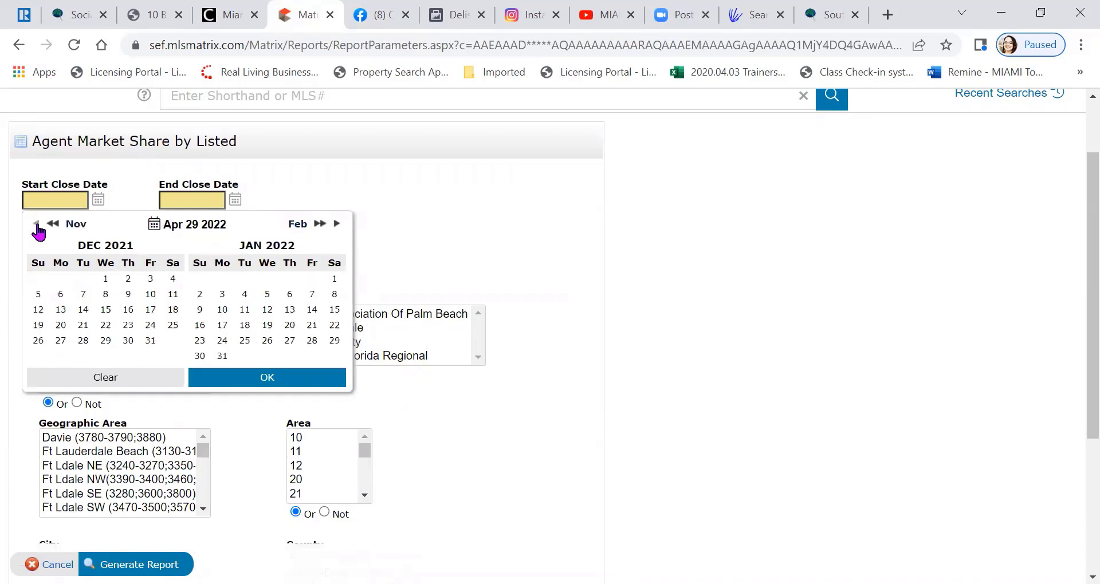
left_click(36, 224)
left_click(37, 224)
left_click(36, 225)
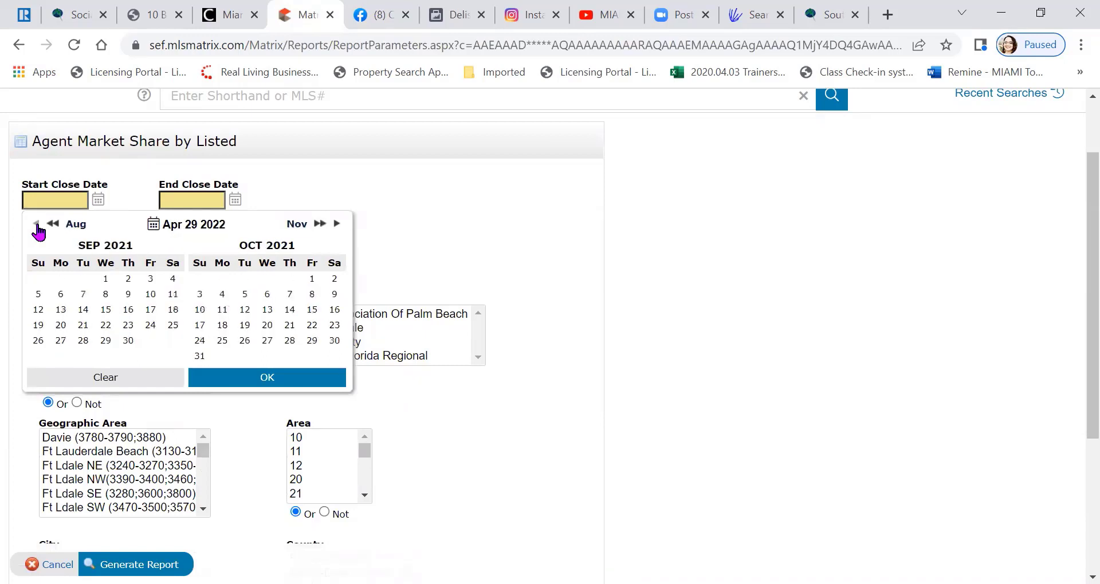
left_click(36, 225)
left_click(36, 225)
left_click(36, 224)
left_click(37, 225)
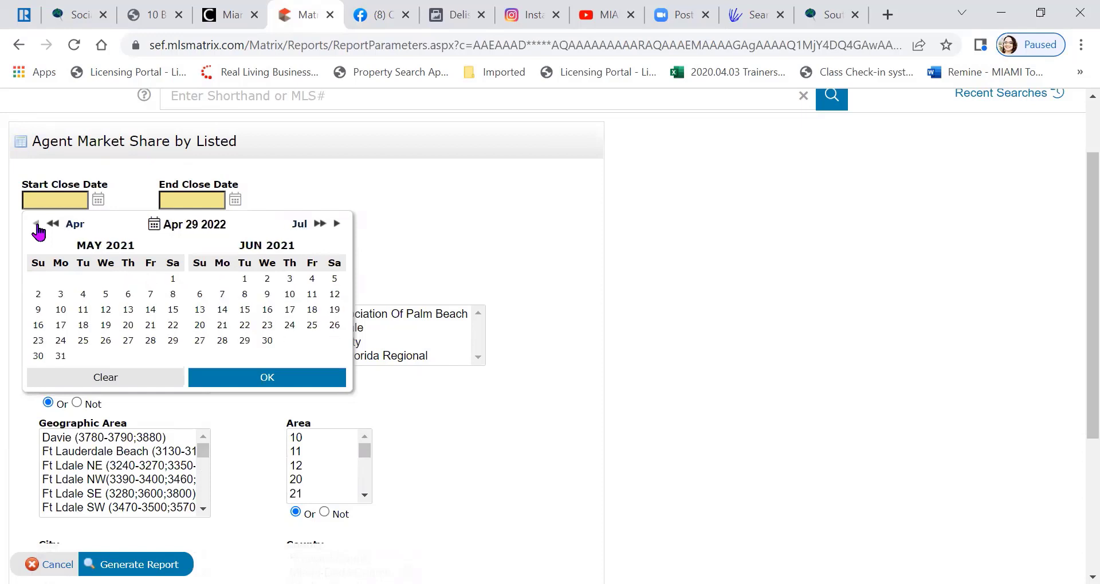
left_click(36, 224)
left_click(36, 225)
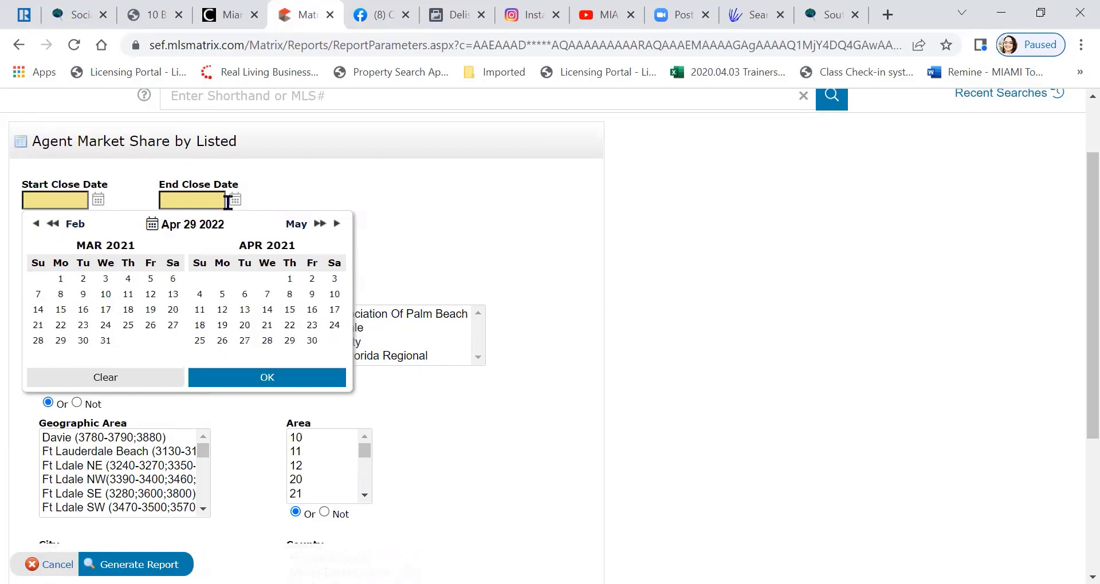
left_click(337, 225)
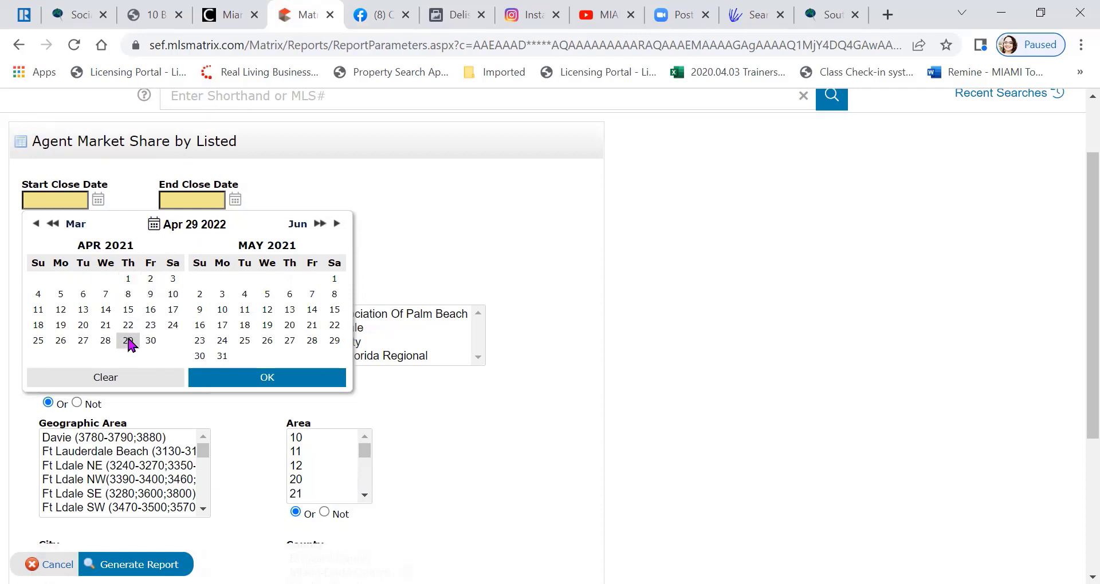
left_click(127, 278)
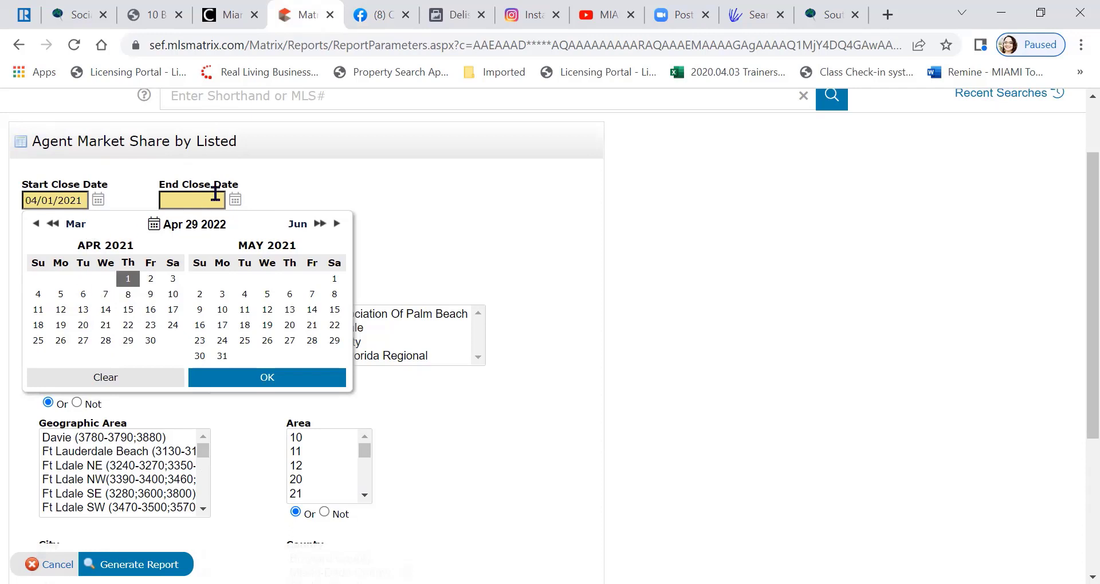
- Set the report's end close date to 04/01/2022
left_click(235, 200)
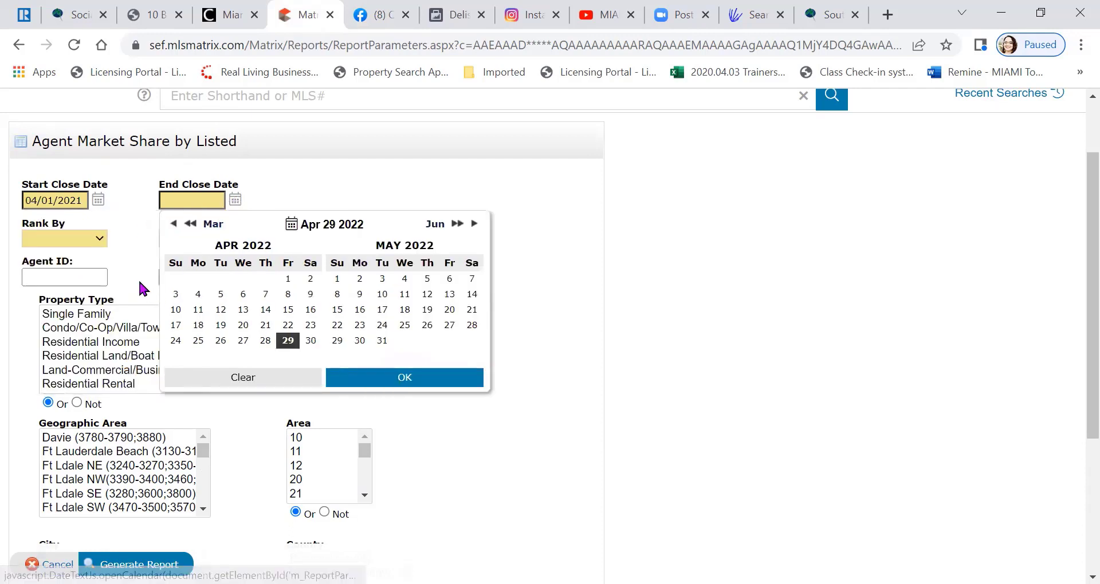
left_click(285, 279)
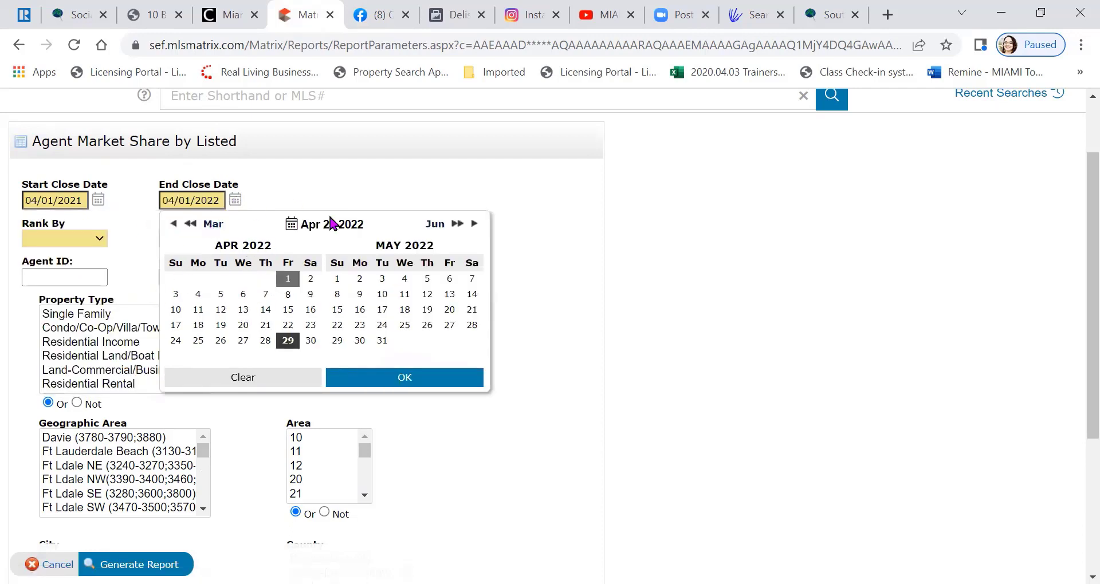
left_click(387, 379)
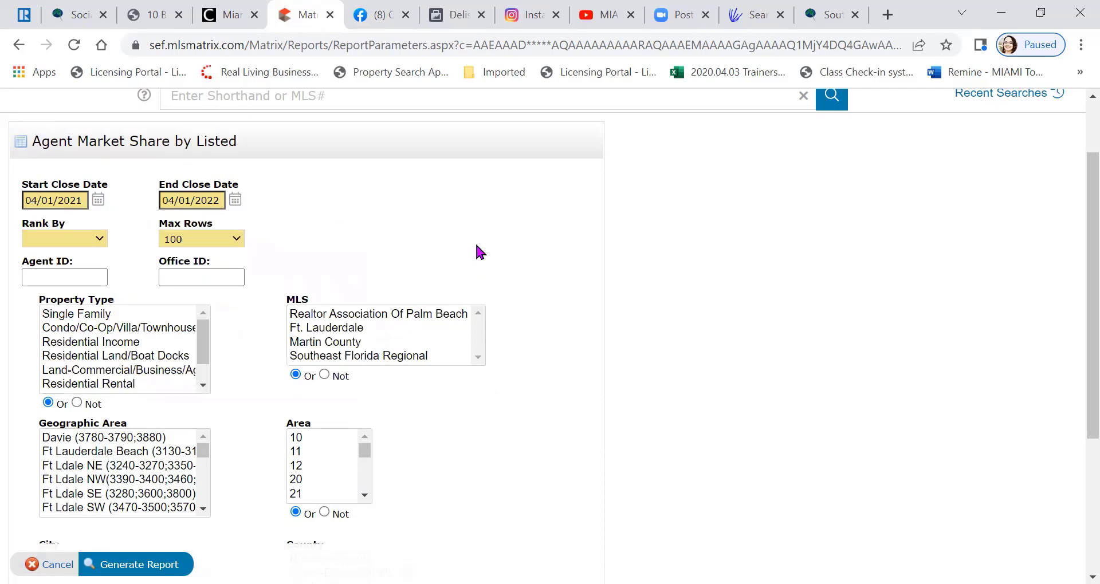
- Rank the report by Total Transactions and limit it to a maximum of 10 rows
left_click(87, 239)
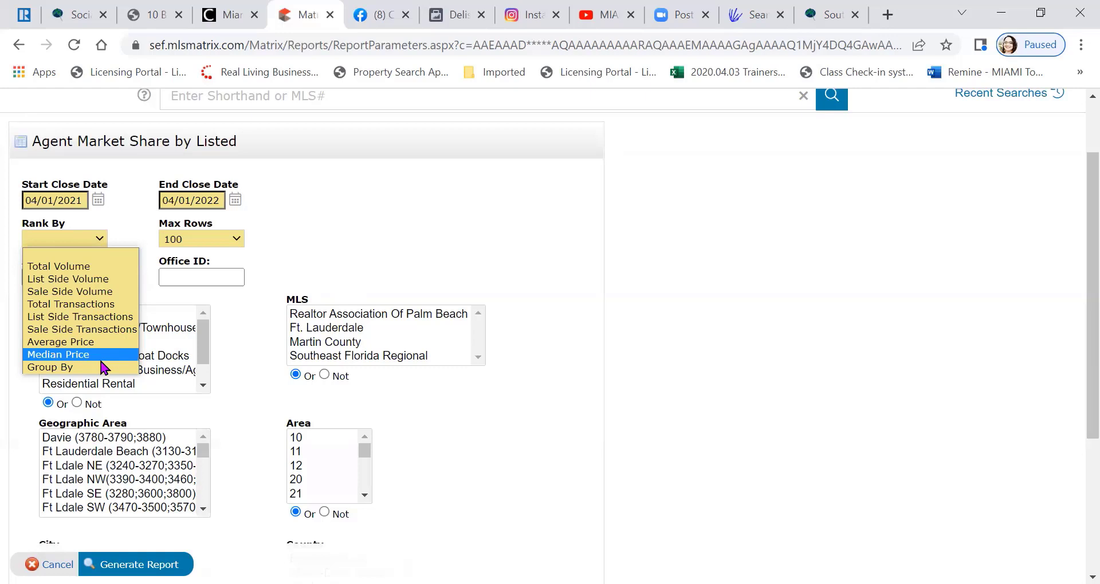
left_click(117, 309)
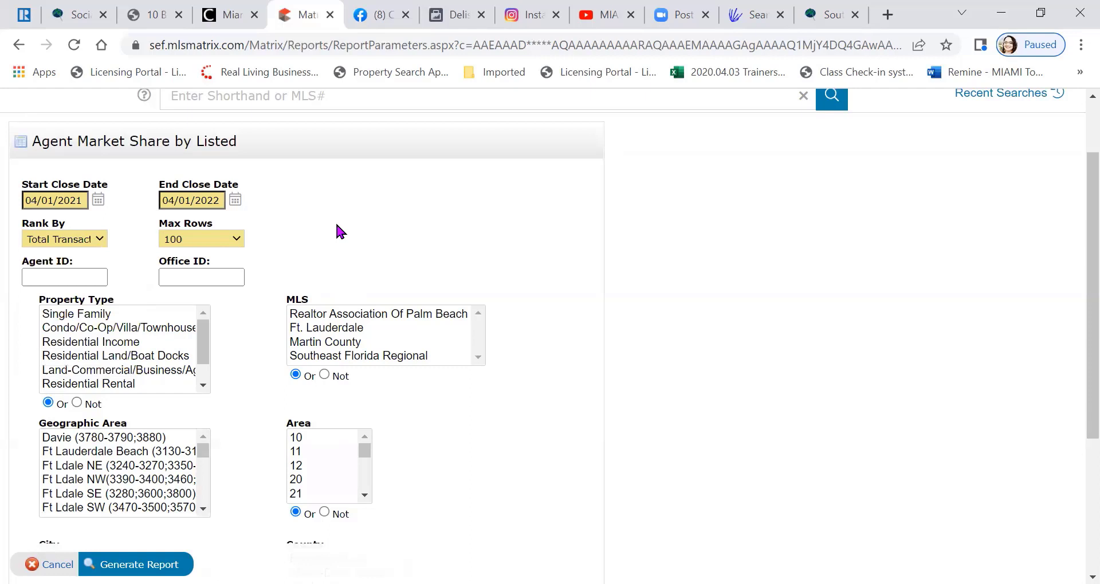
left_click(234, 241)
left_click(223, 255)
- Choose Southeast Florida Regional as the MLS for the report
left_click_drag(364, 315, 361, 356)
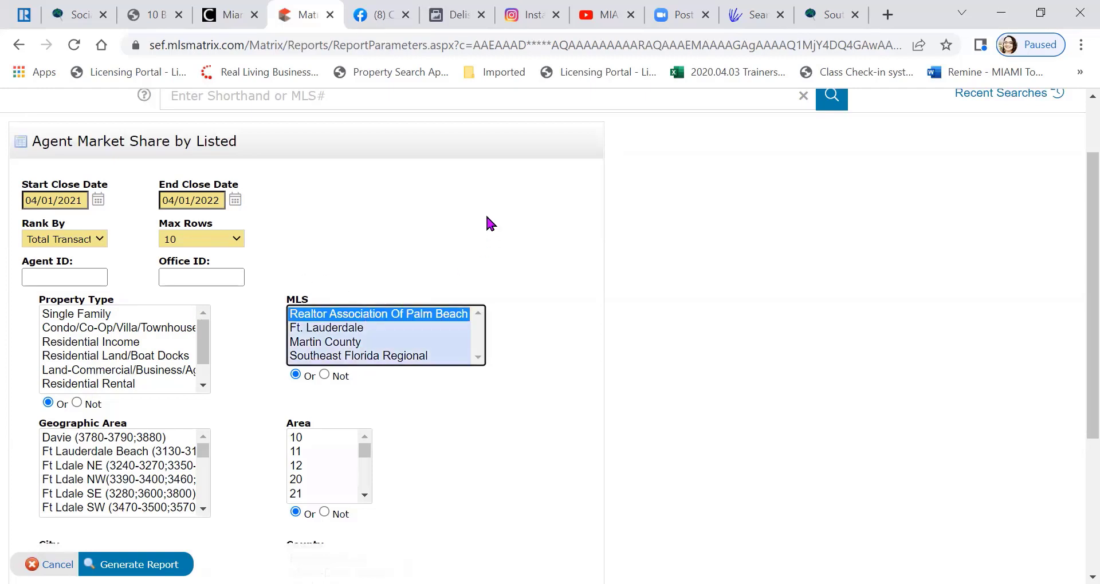
left_click(355, 314)
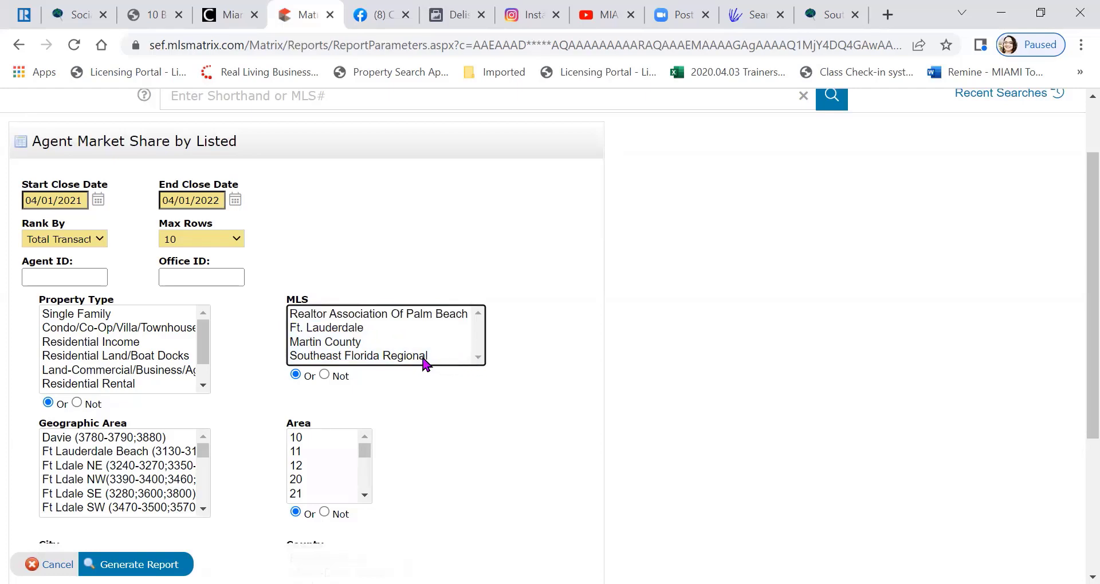
scroll(422, 362, "down", 1)
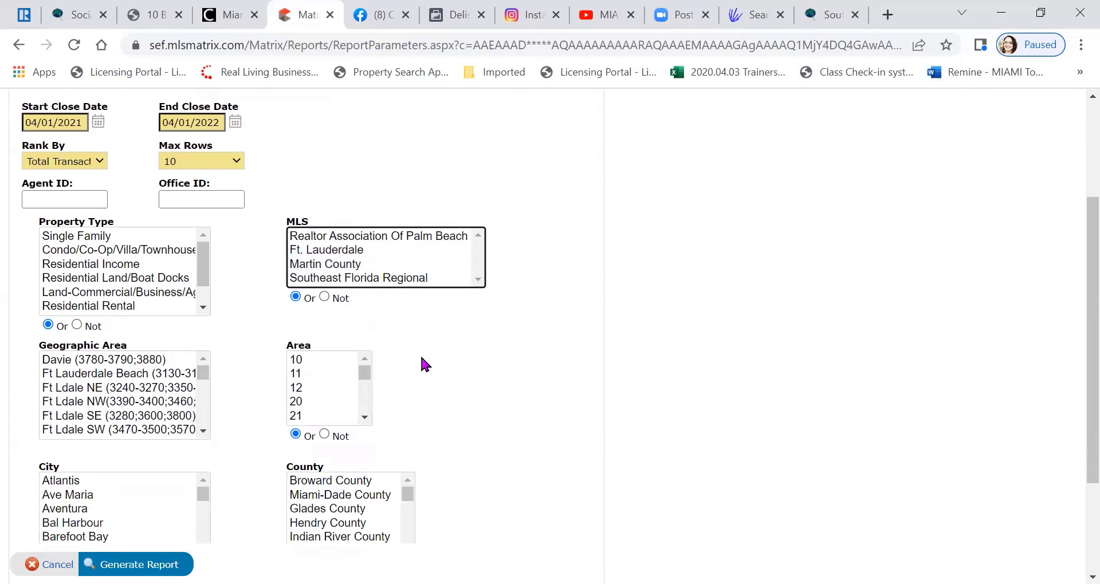
left_click(352, 270)
key("ctrl+a")
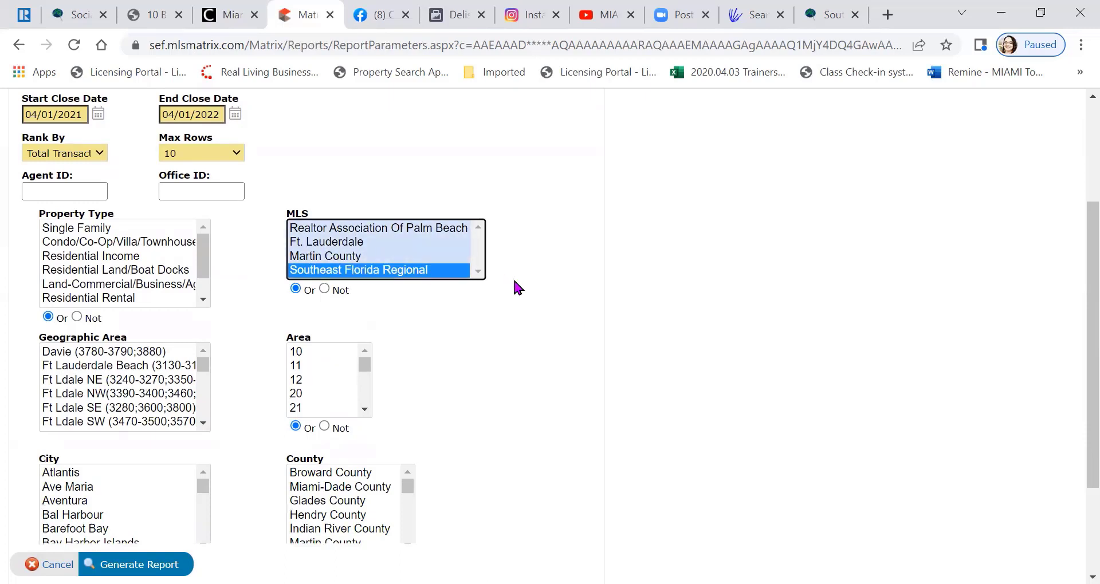
- Restrict the report to the city of Hollywood and generate it
scroll(511, 280, "down", 2)
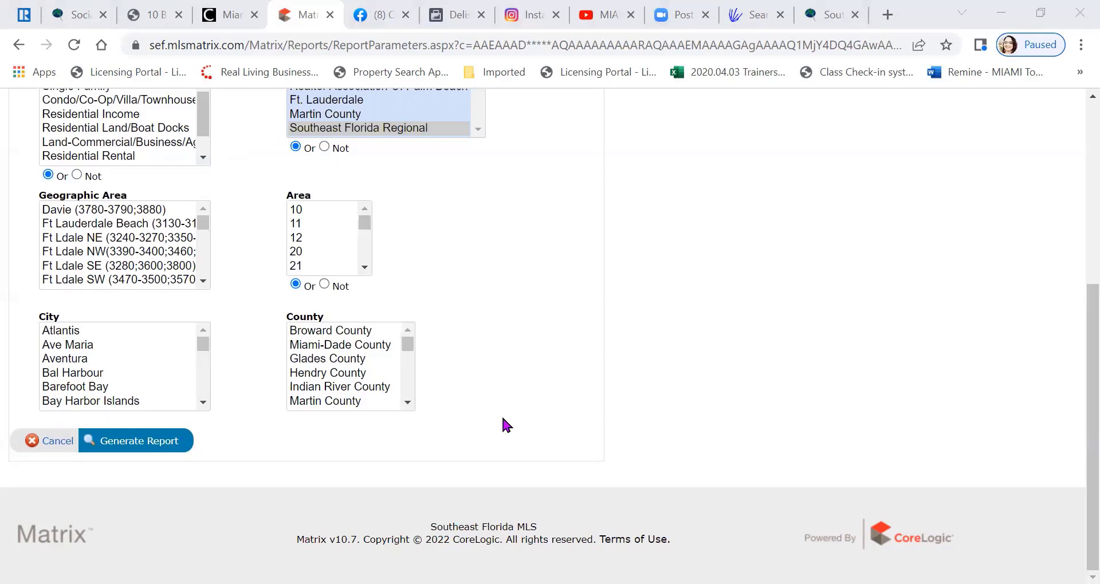
left_click_drag(204, 404, 206, 405)
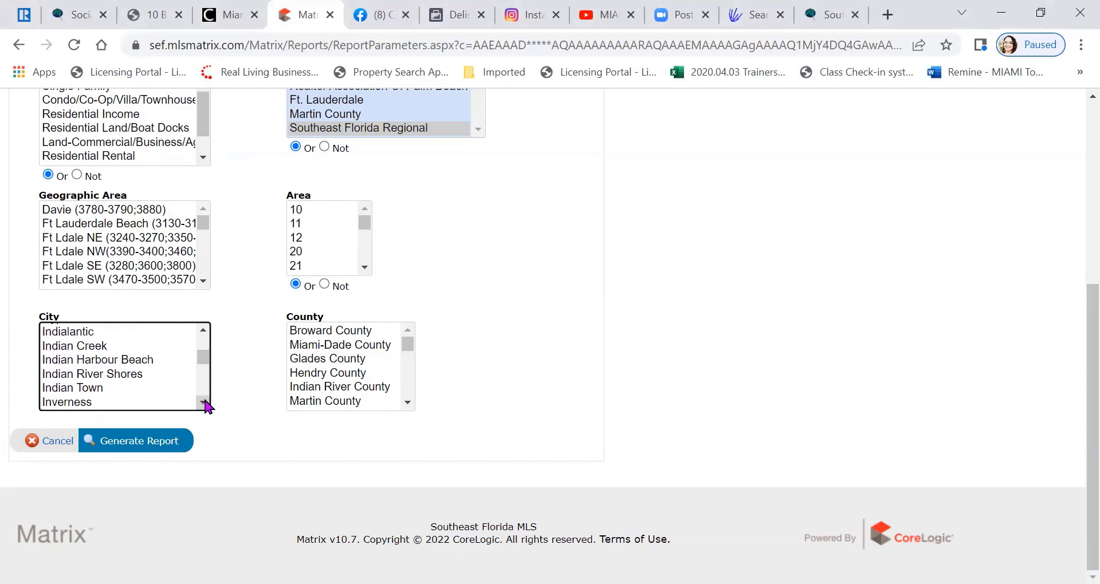
left_click_drag(204, 331, 205, 337)
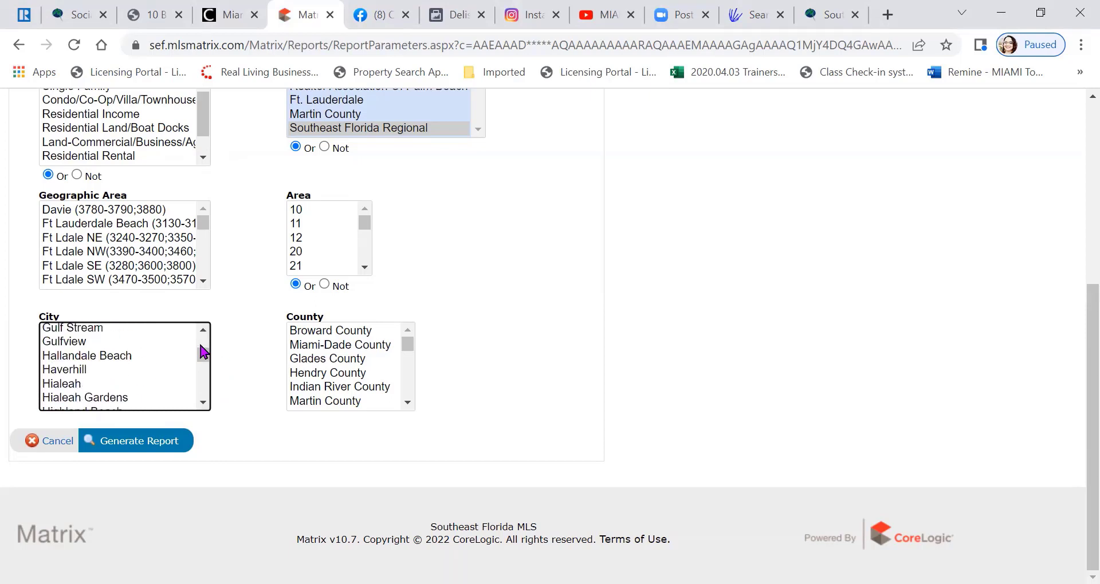
left_click_drag(205, 404, 205, 406)
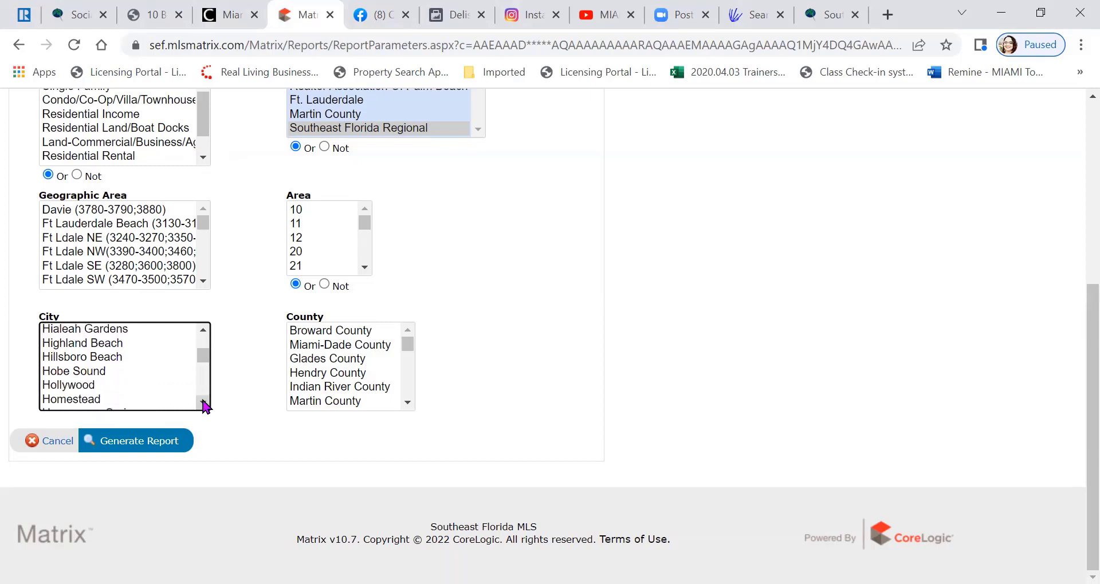
left_click(115, 395, "shift")
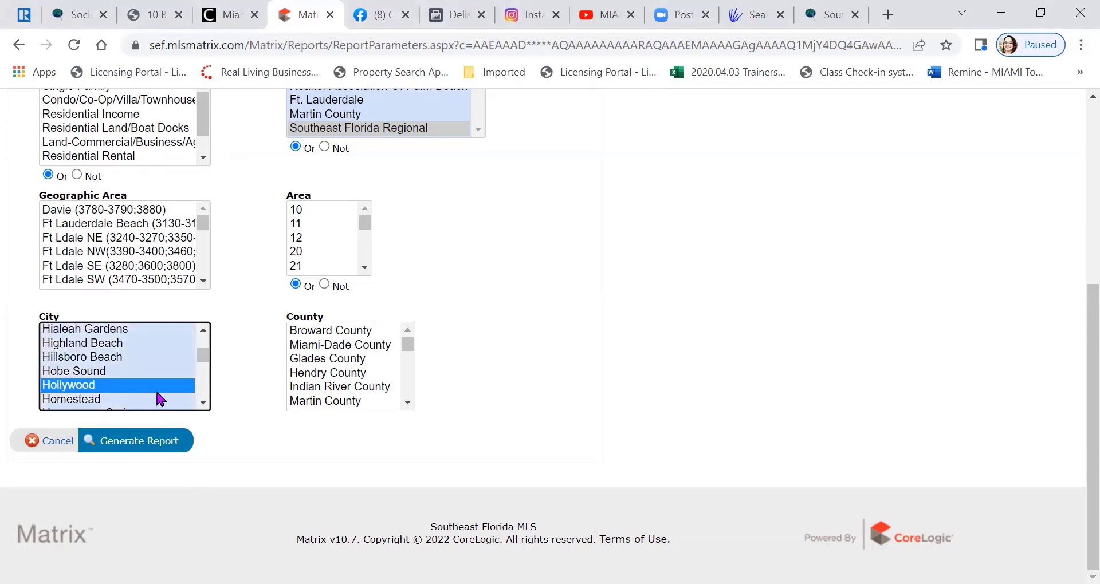
left_click(147, 442)
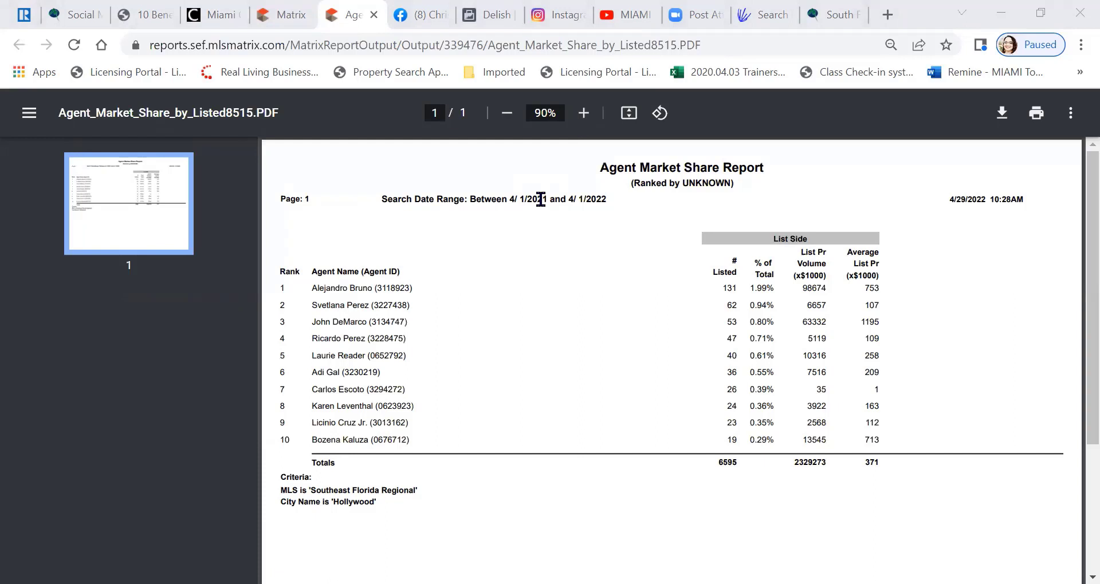
- Copy the first-ranked agent's name and ID from the Agent Market Share Report
left_click_drag(308, 288, 412, 287)
key("ctrl+c")
right_click(413, 289)
left_click(434, 302)
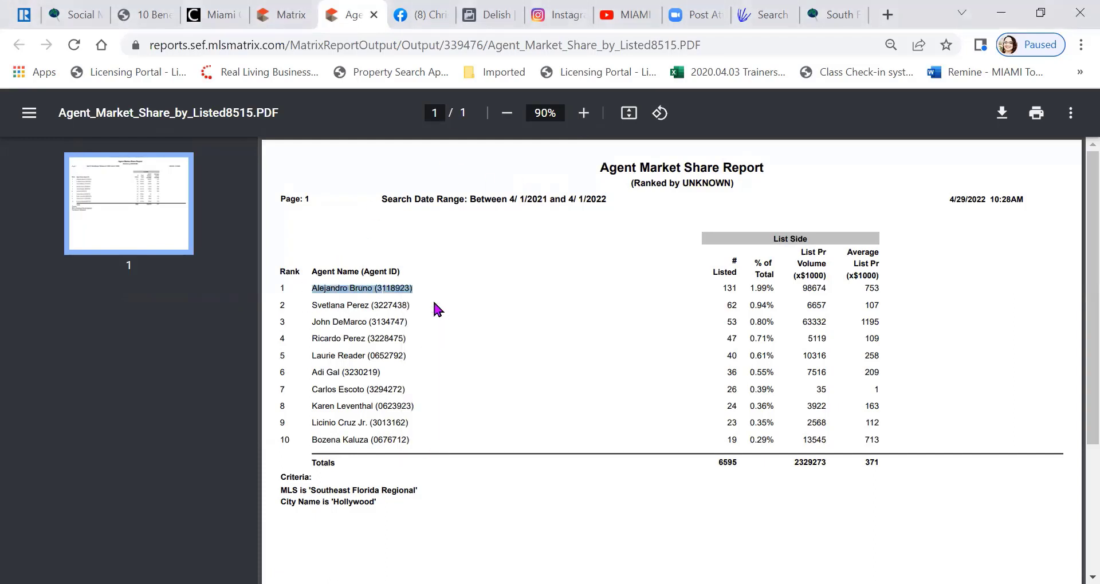
- In the browser tab with the South Florida retail article, search Google for the copied agent's name without the ID, adding "hollywood"
left_click(819, 14)
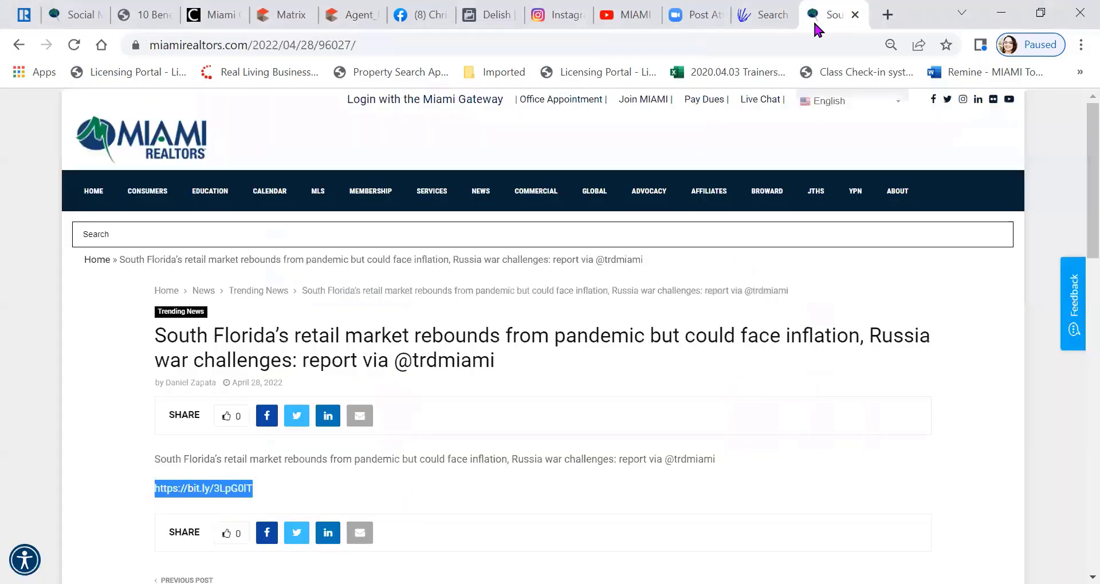
left_click(398, 36)
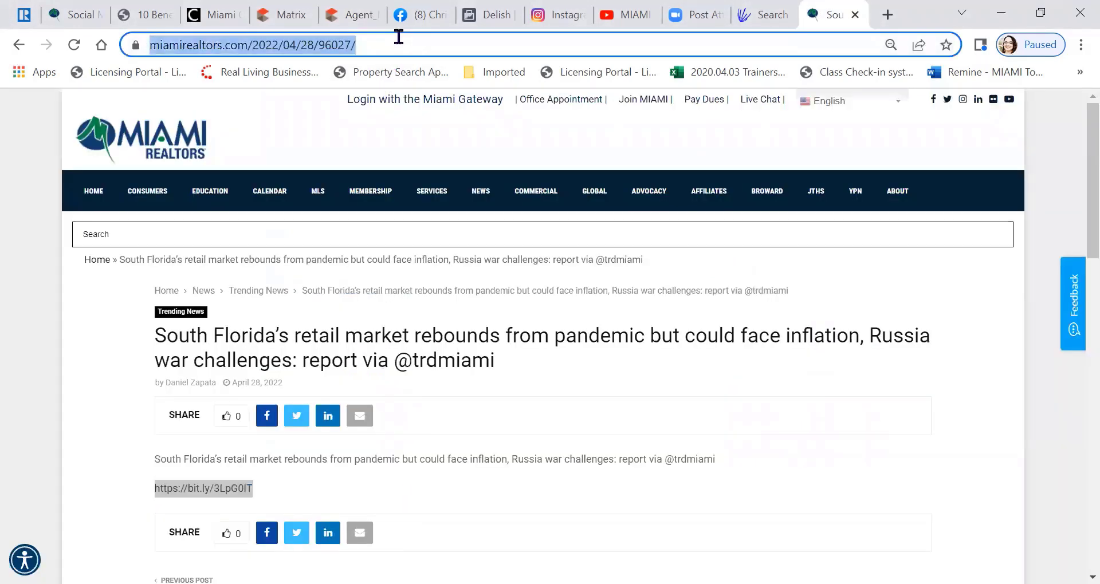
key("BackSpace")
key("ctrl+v")
key("BackSpace")
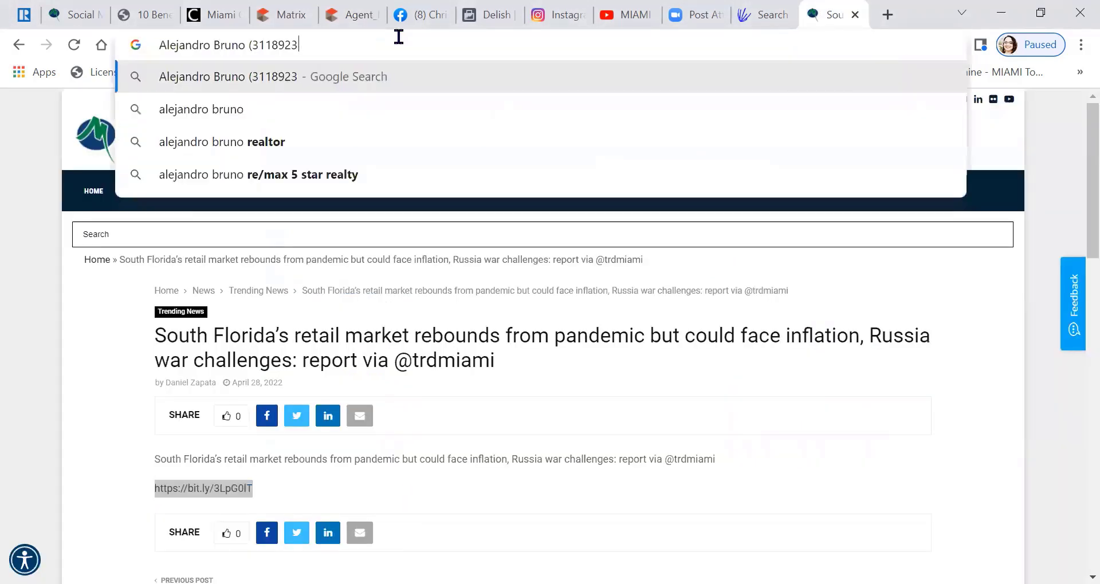
key("BackSpace")
key("BackSpace")
key("BackSpace")
key("BackSpace")
key("BackSpace")
key("BackSpace")
key("BackSpace")
key("BackSpace")
key("BackSpace")
type("hollywood")
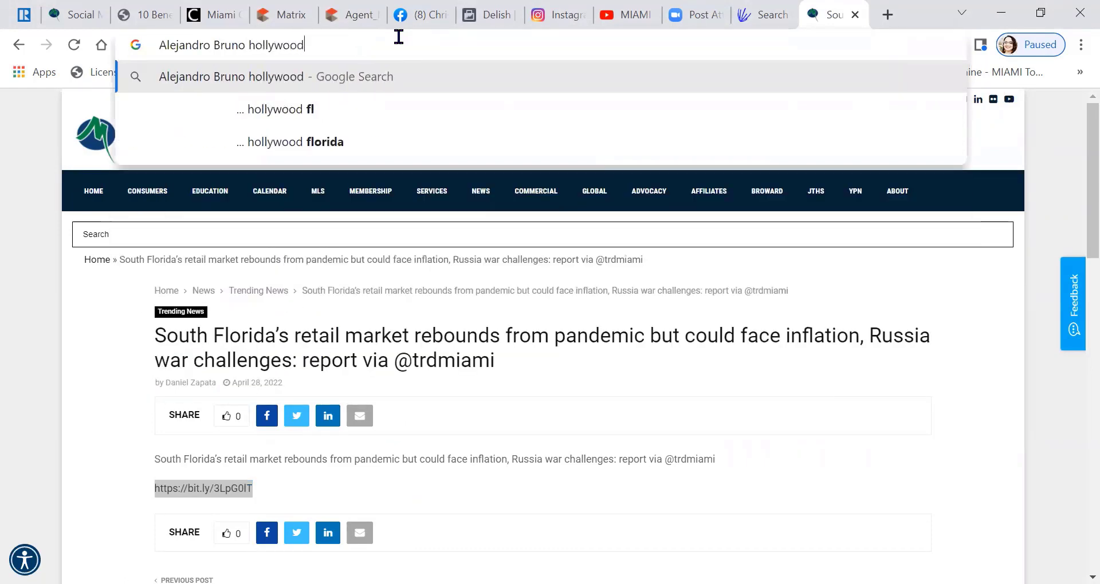
key("Return")
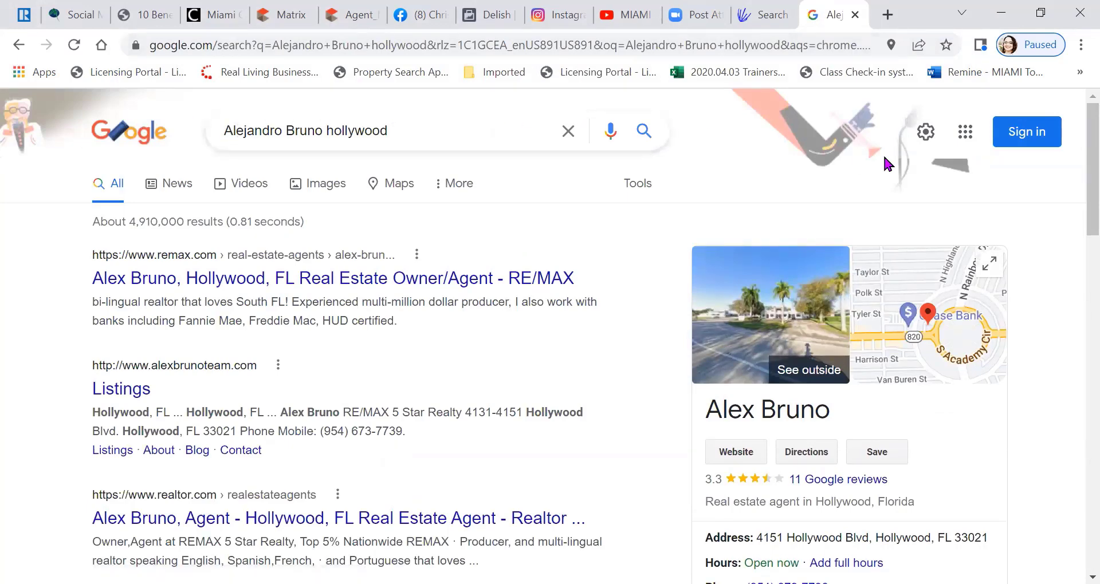
- Look through the agent's search results for websites, videos, review ratings and social media profiles
scroll(402, 287, "down", 2)
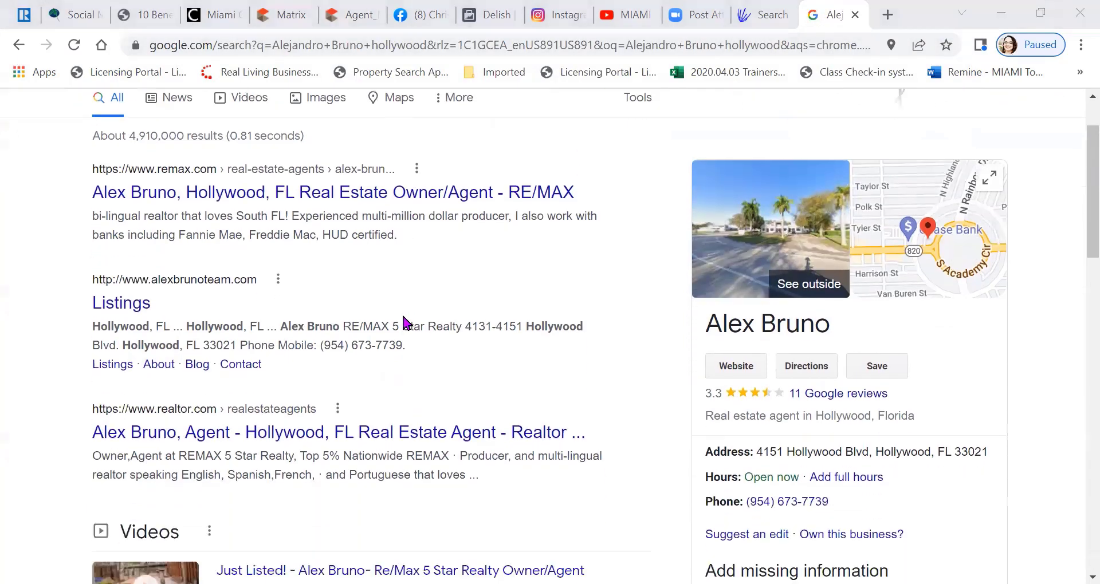
scroll(454, 351, "up", 1)
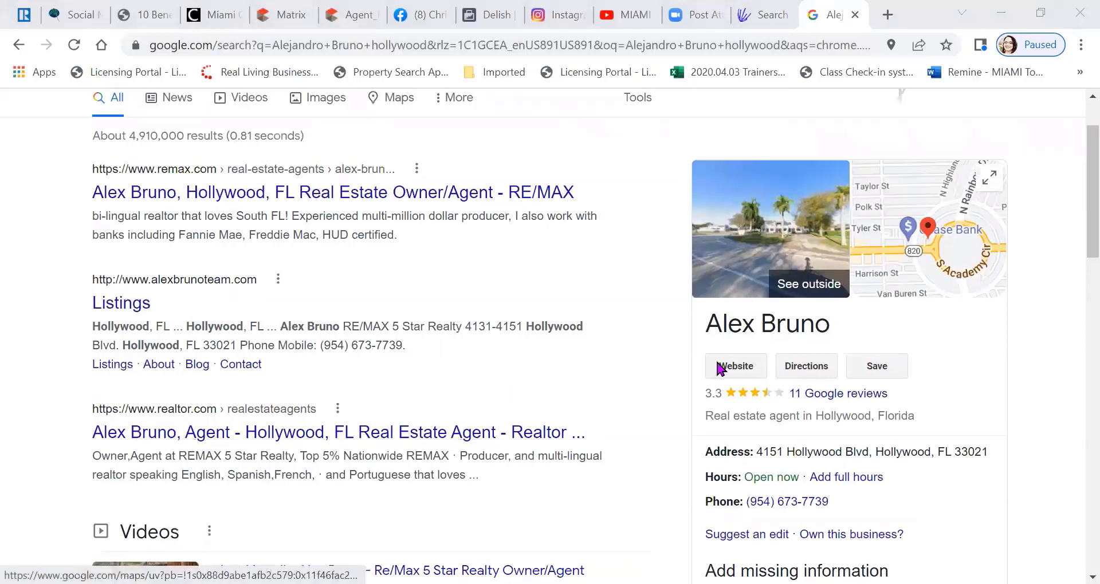
scroll(297, 444, "up", 1)
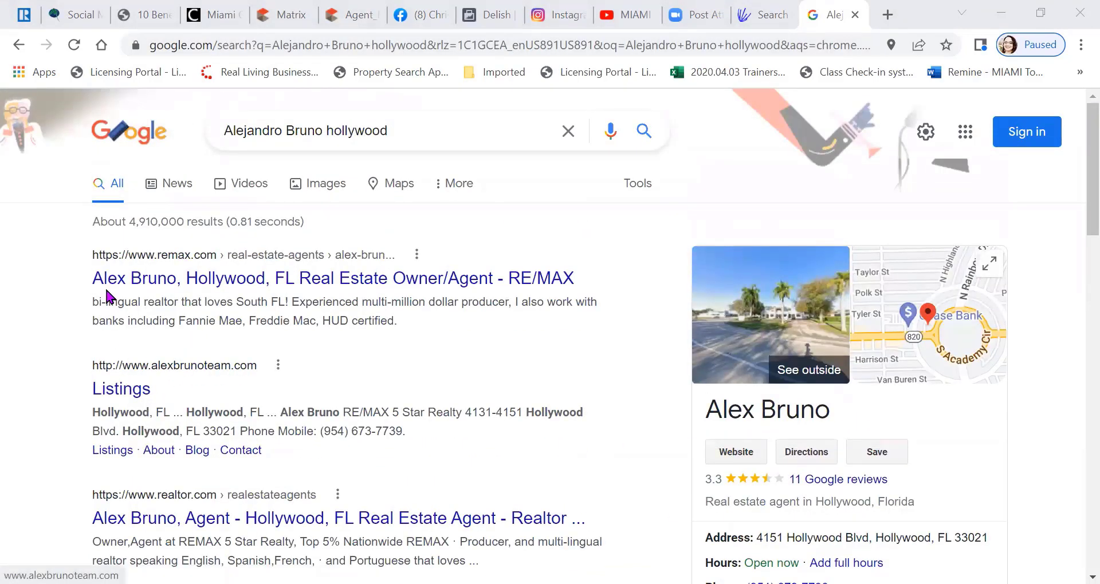
scroll(467, 278, "down", 4)
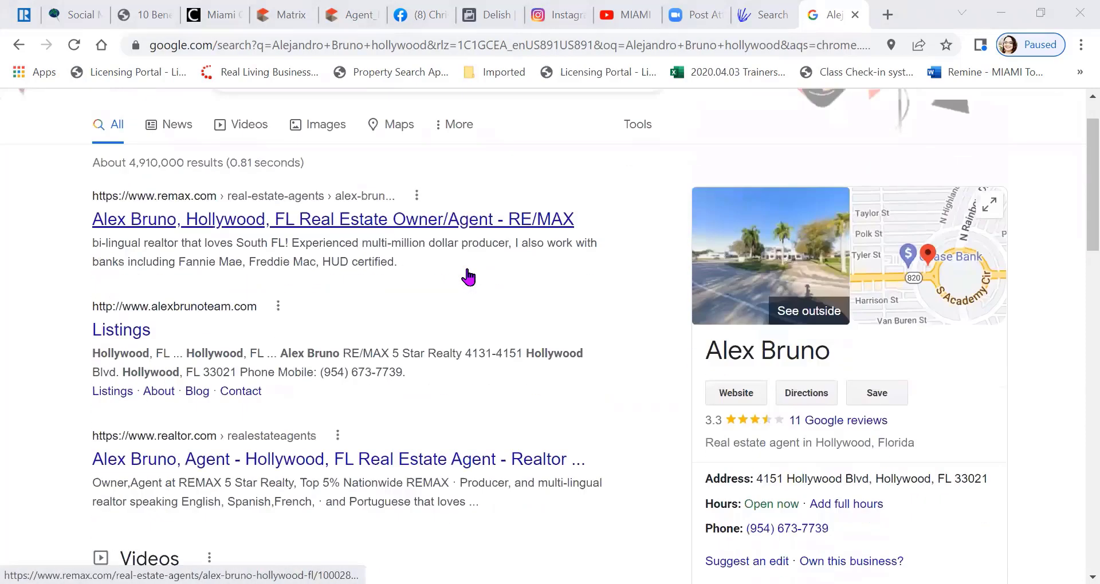
scroll(452, 287, "down", 3)
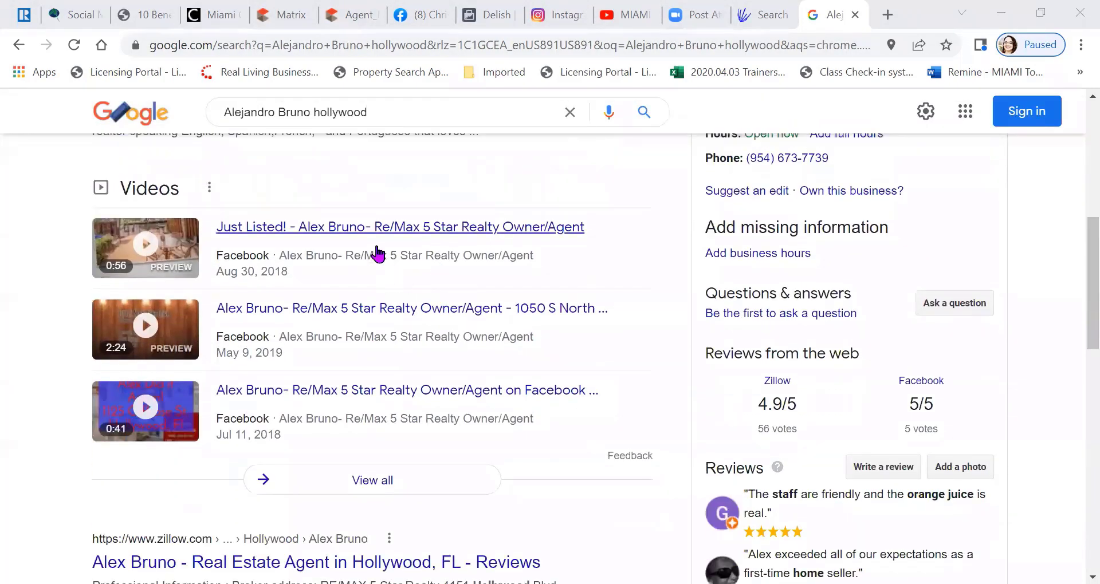
scroll(280, 407, "down", 1)
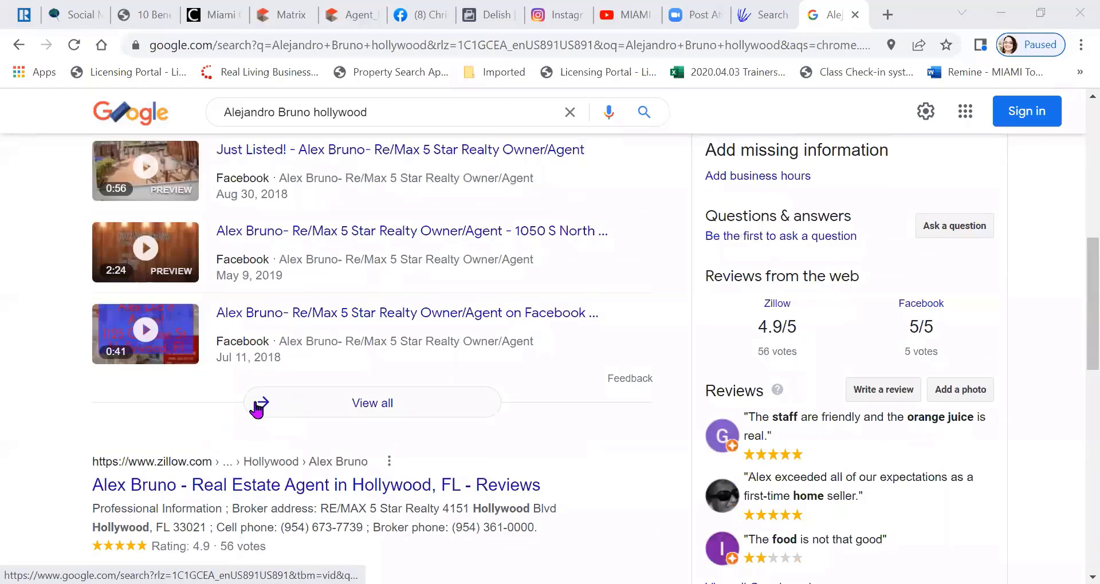
scroll(229, 315, "down", 3)
scroll(239, 318, "down", 1)
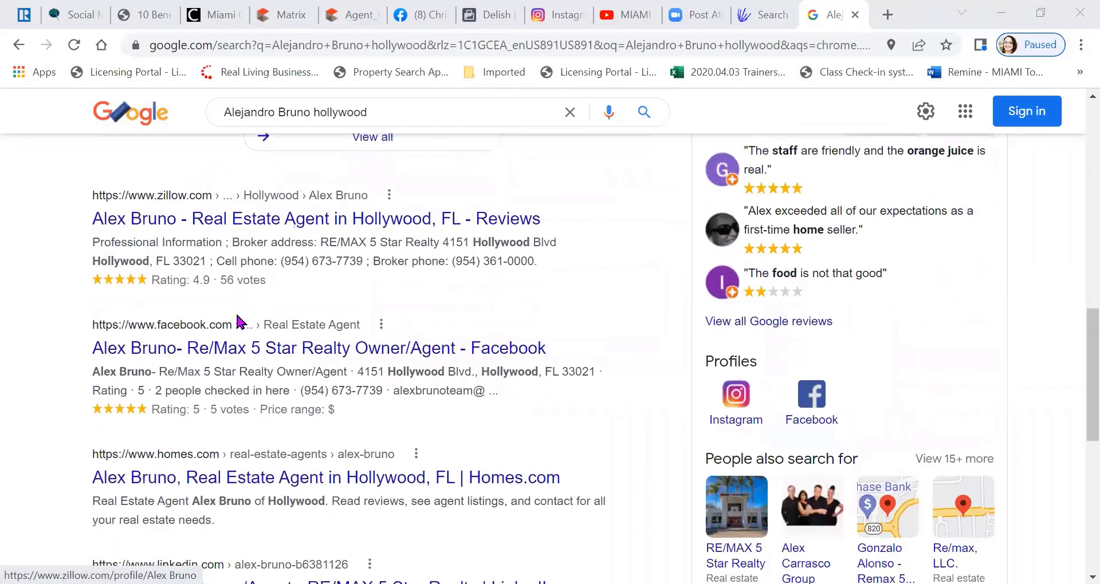
- Find the agent's Instagram profile further down the Google search results and open it
scroll(232, 396, "down", 3)
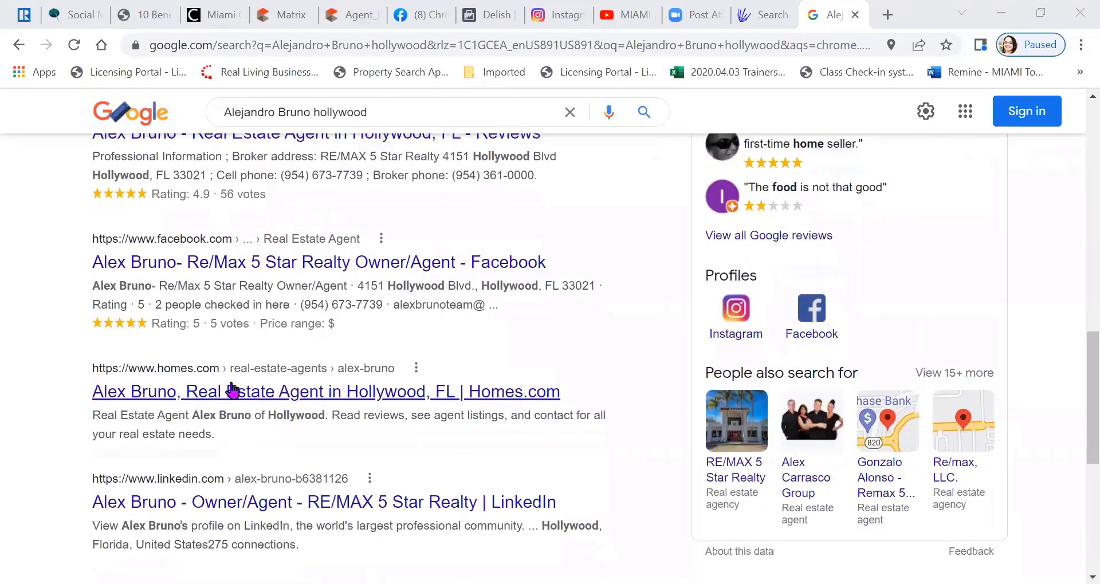
scroll(238, 395, "down", 2)
scroll(275, 404, "down", 2)
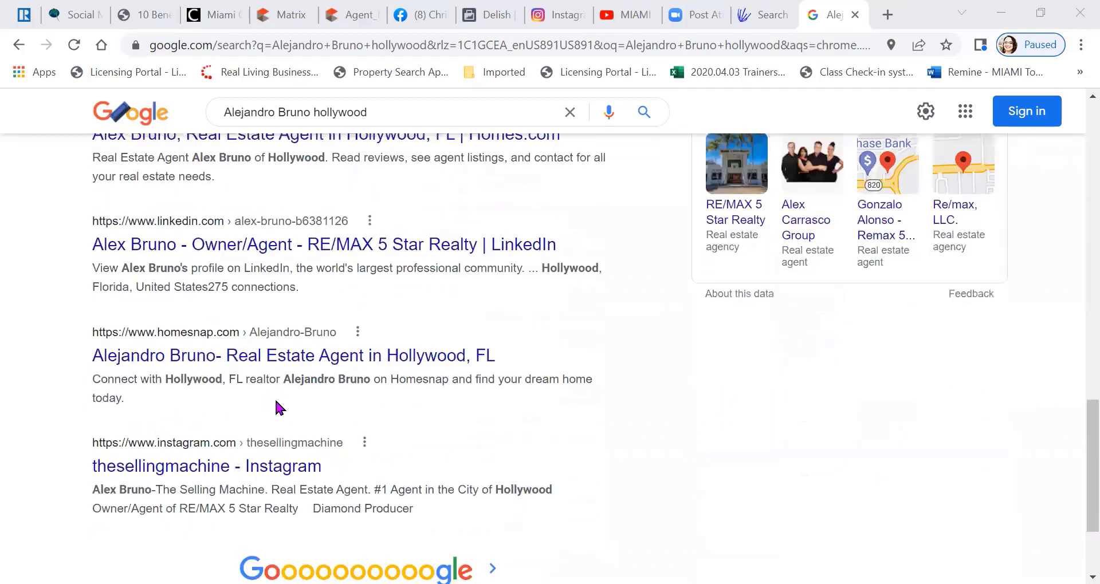
left_click(214, 466)
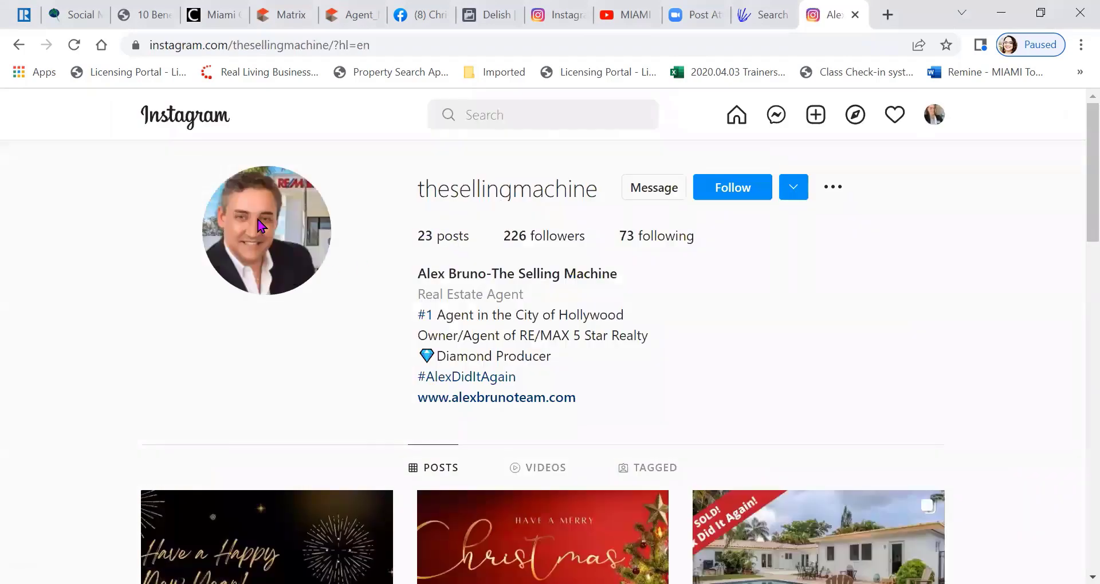
- Examine the agent's Instagram profile, checking the bio, follower figures and the kinds of posts shared, from listings to holiday greetings
scroll(232, 261, "down", 3)
scroll(241, 243, "up", 3)
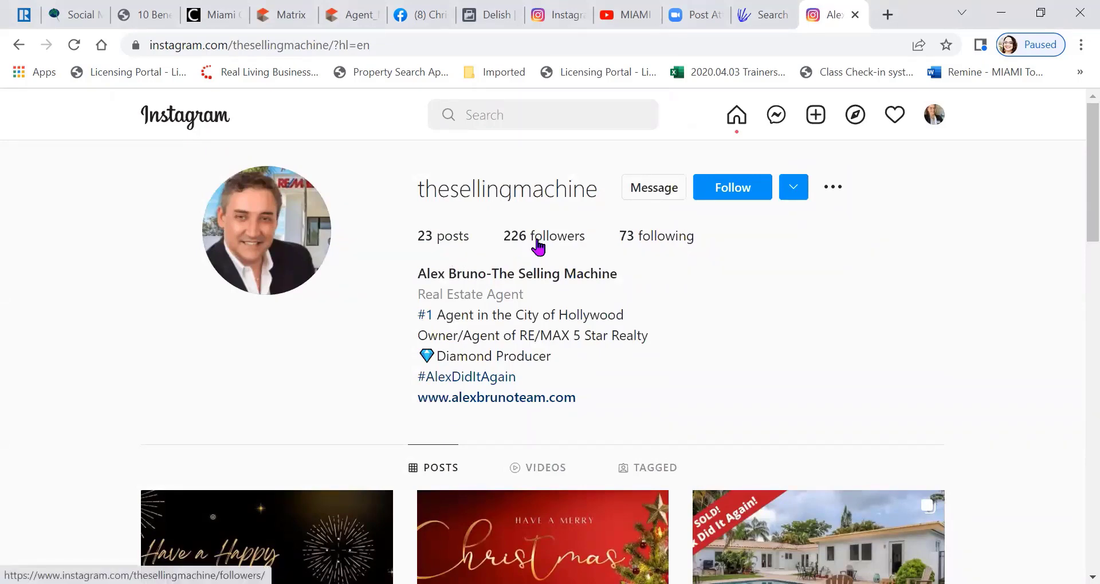
scroll(538, 246, "down", 10)
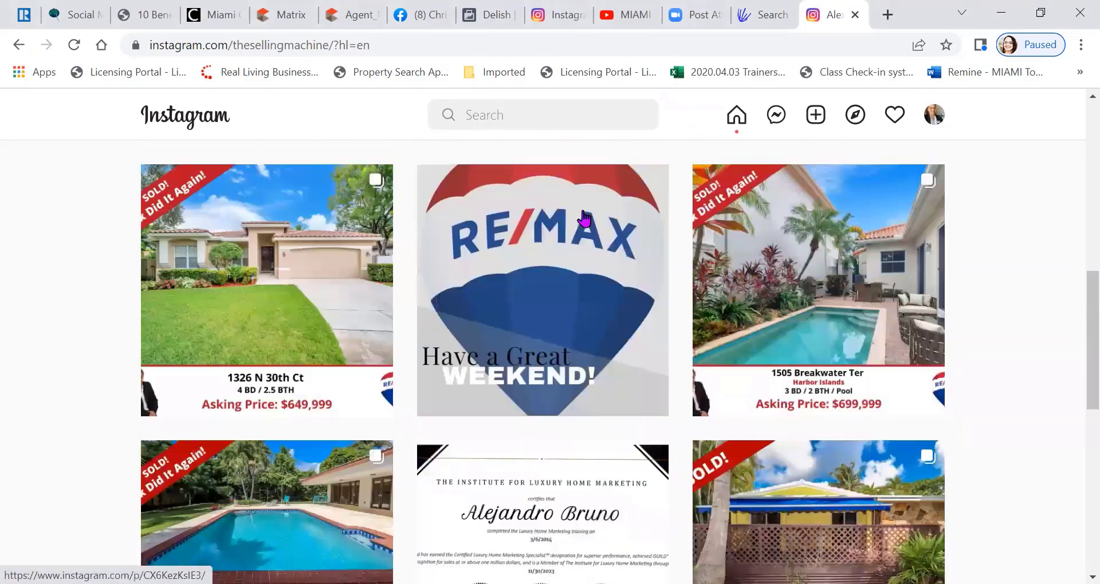
scroll(584, 217, "down", 10)
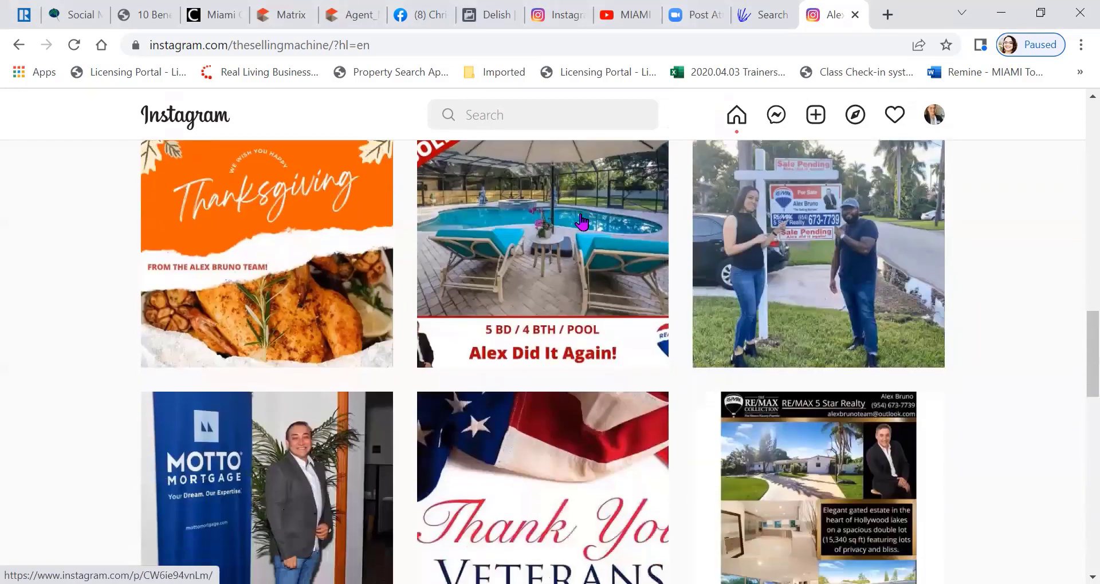
scroll(590, 218, "down", 10)
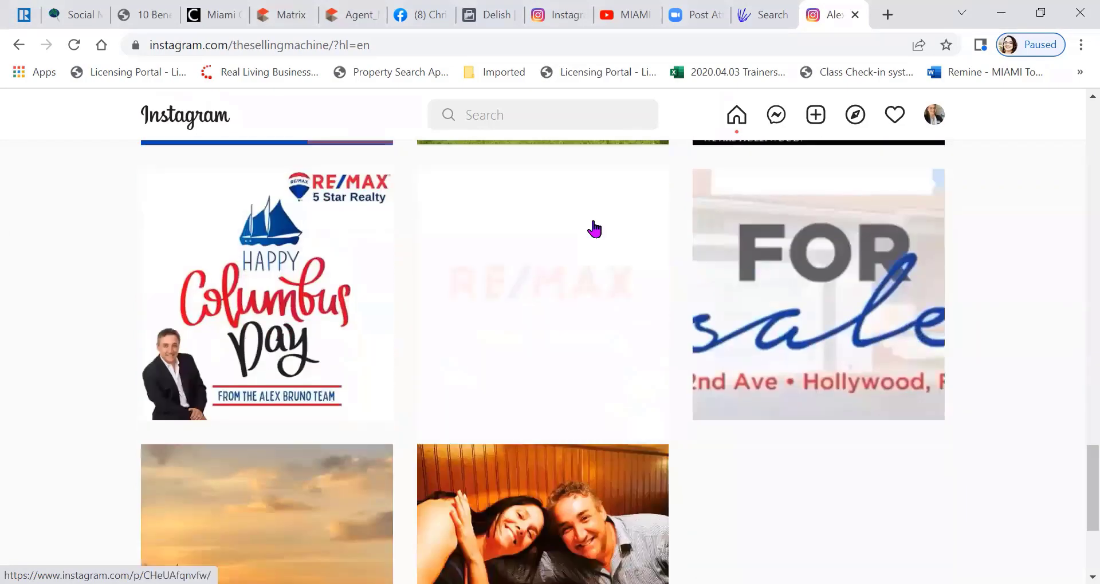
scroll(594, 234, "up", 6)
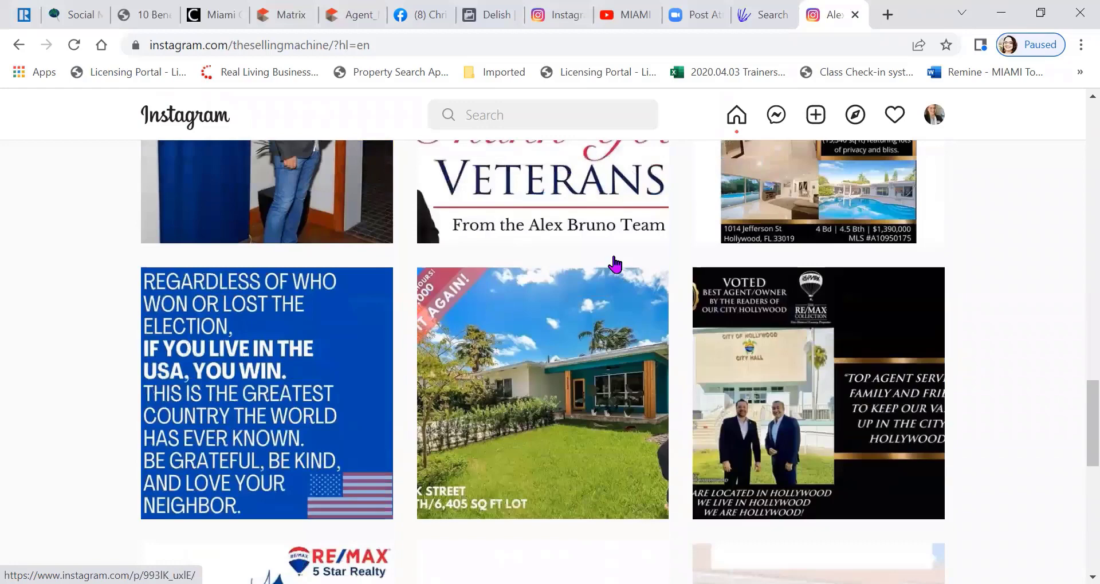
scroll(329, 176, "up", 15)
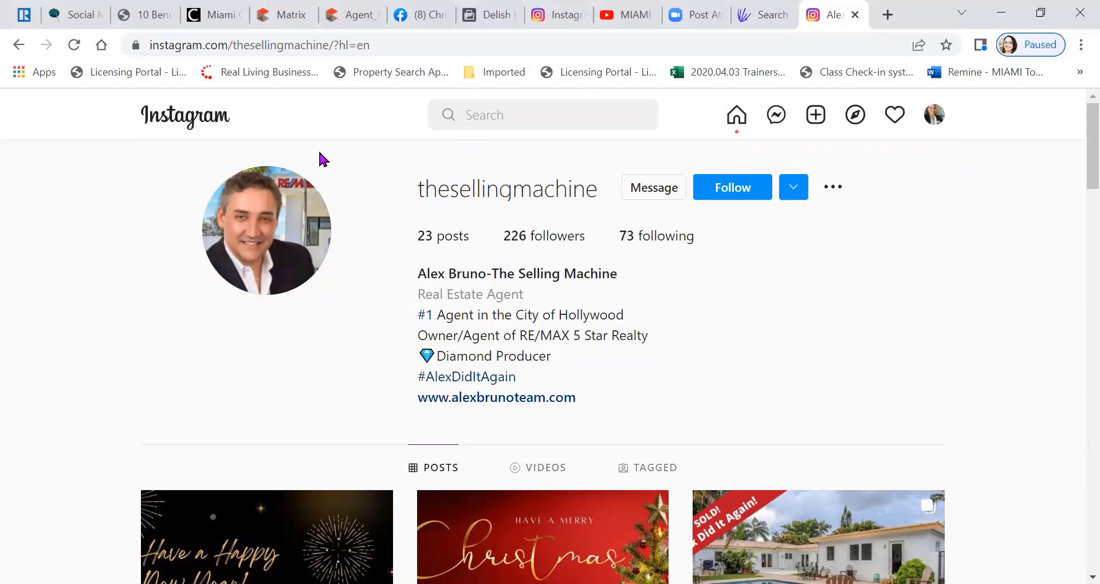
- Return to the browser tab with the MIAMI Realtors Social Media Solutions page and load facebook.com there
left_click(82, 16)
scroll(65, 247, "up", 20)
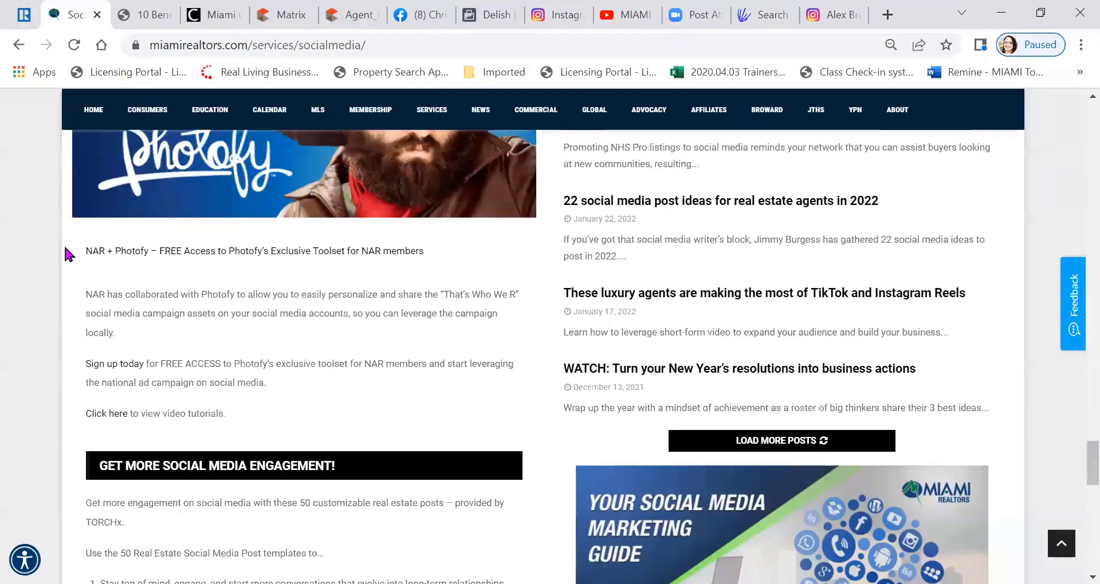
scroll(65, 247, "up", 8)
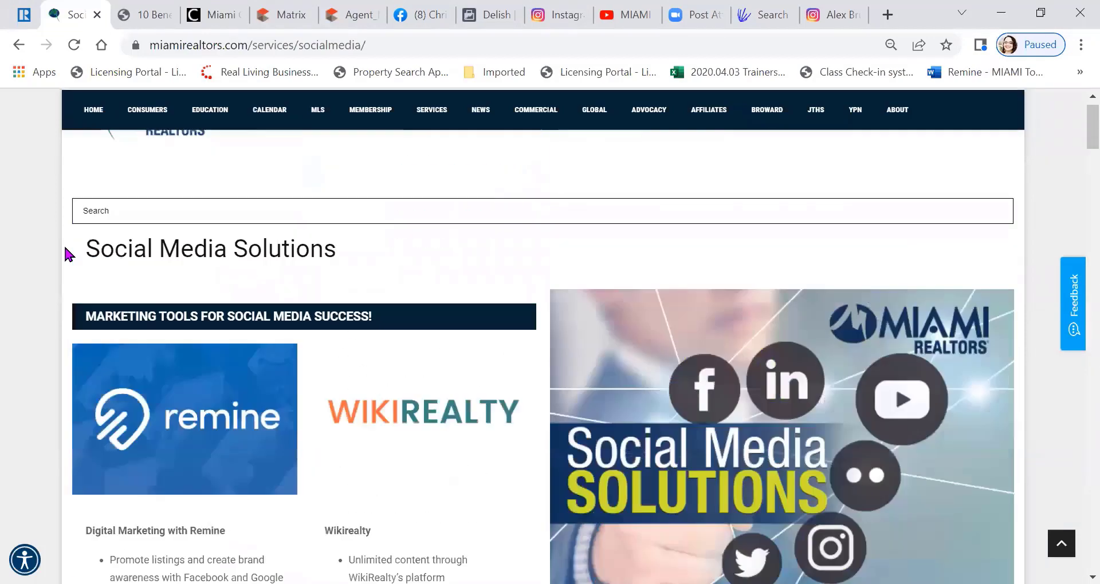
mouse_move(202, 193)
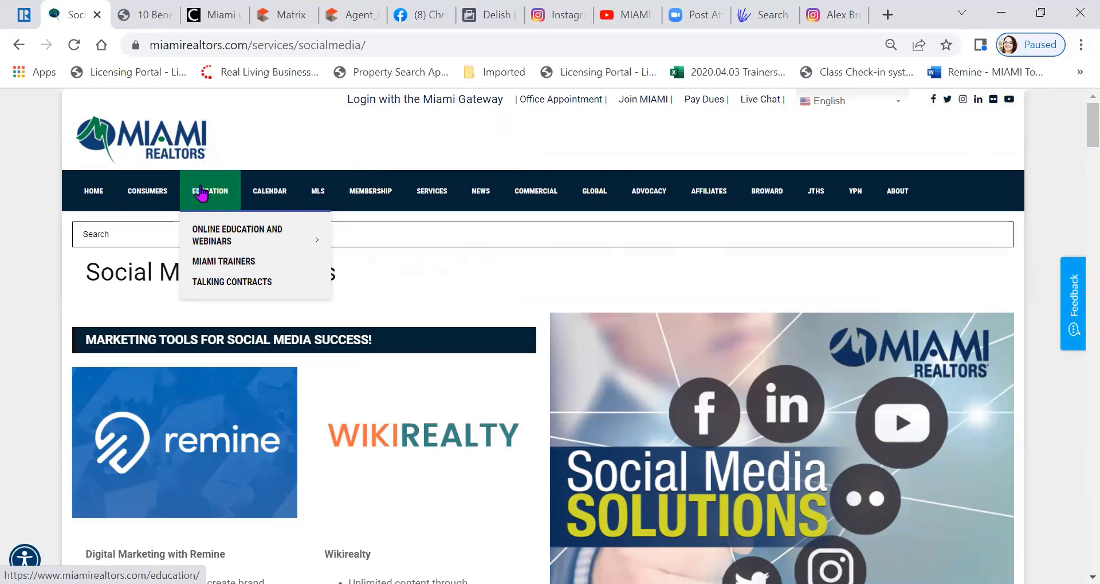
left_click(232, 45)
key("BackSpace")
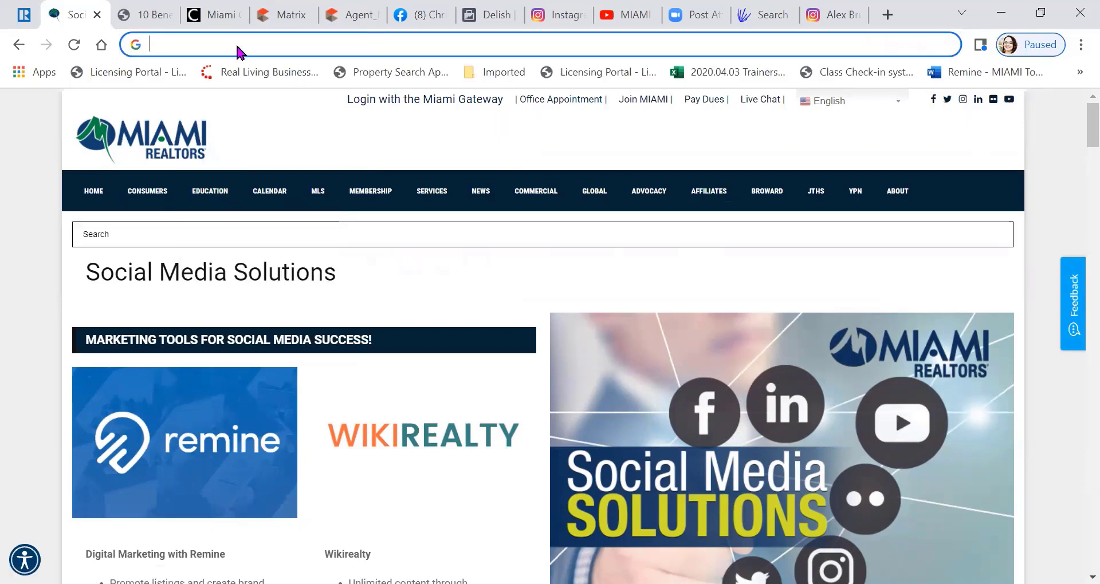
type("facebook.com")
key("Return")
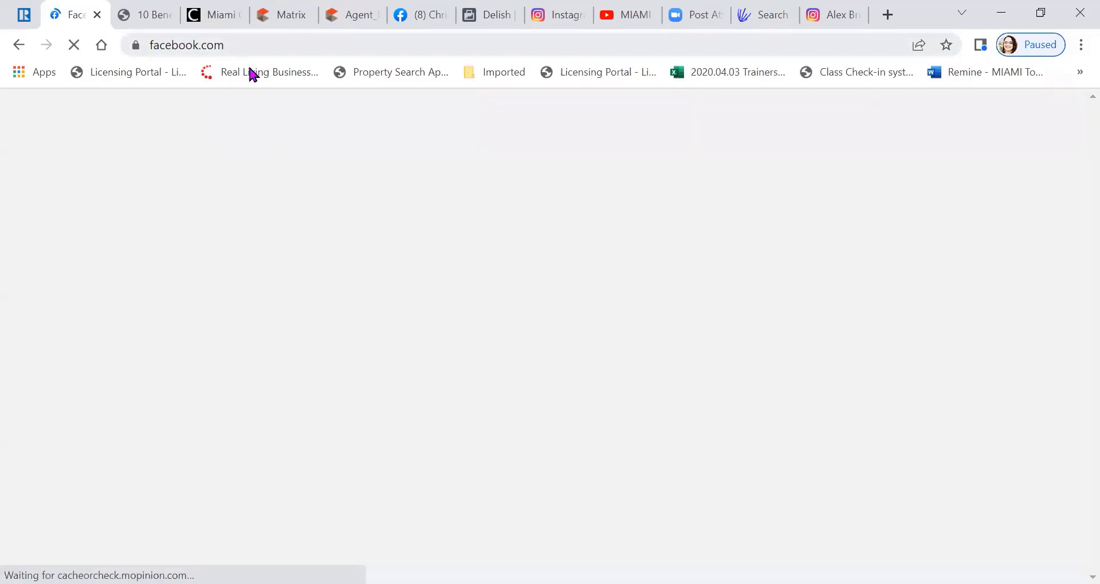